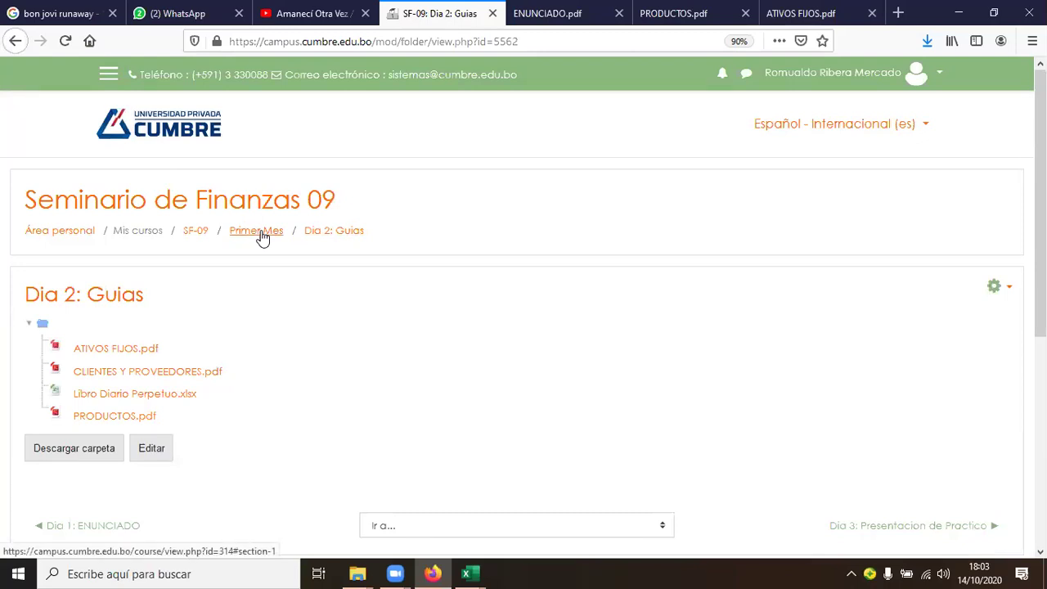
Open the Dia 3: Kardex y Sueldo folder from the Primer Mes section of the course.
left_click(261, 234)
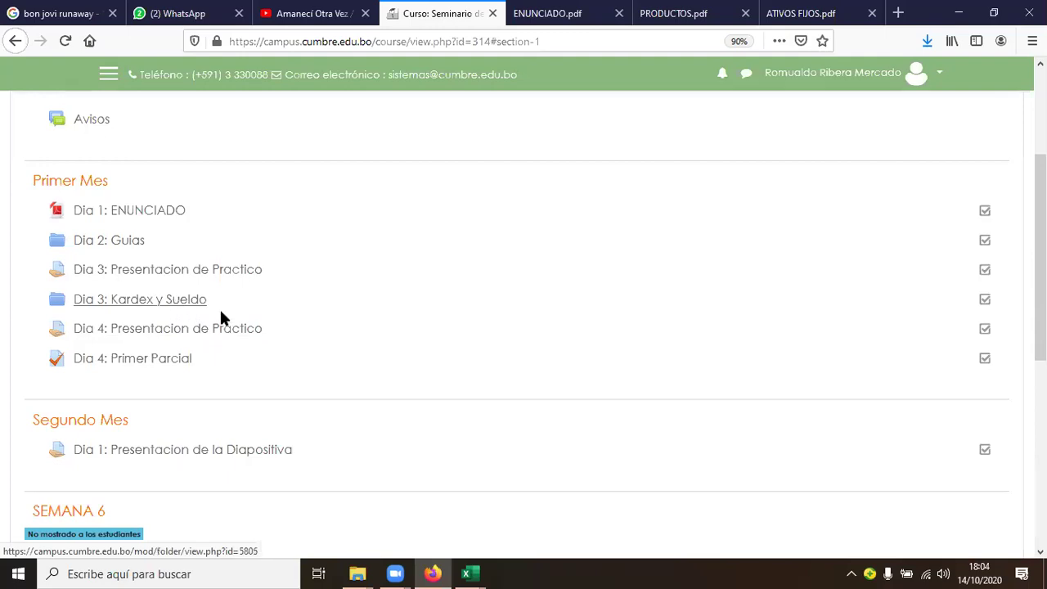
left_click(154, 301)
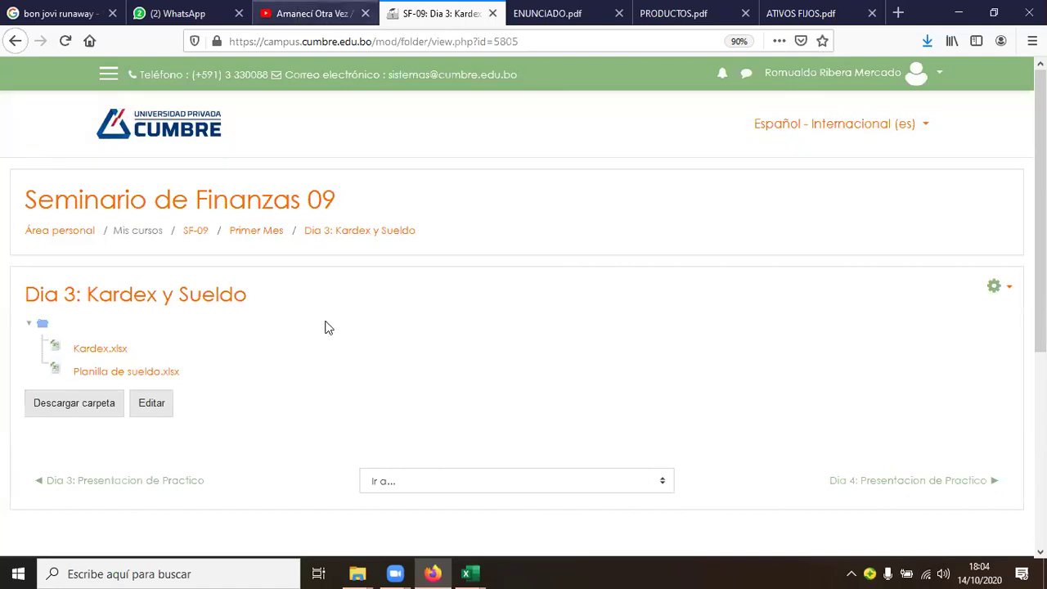
Review the open course documents, reading through the dated transactions of Practico Nº 1 in ENUNCIADO.pdf.
key("ctrl+shift+Tab")
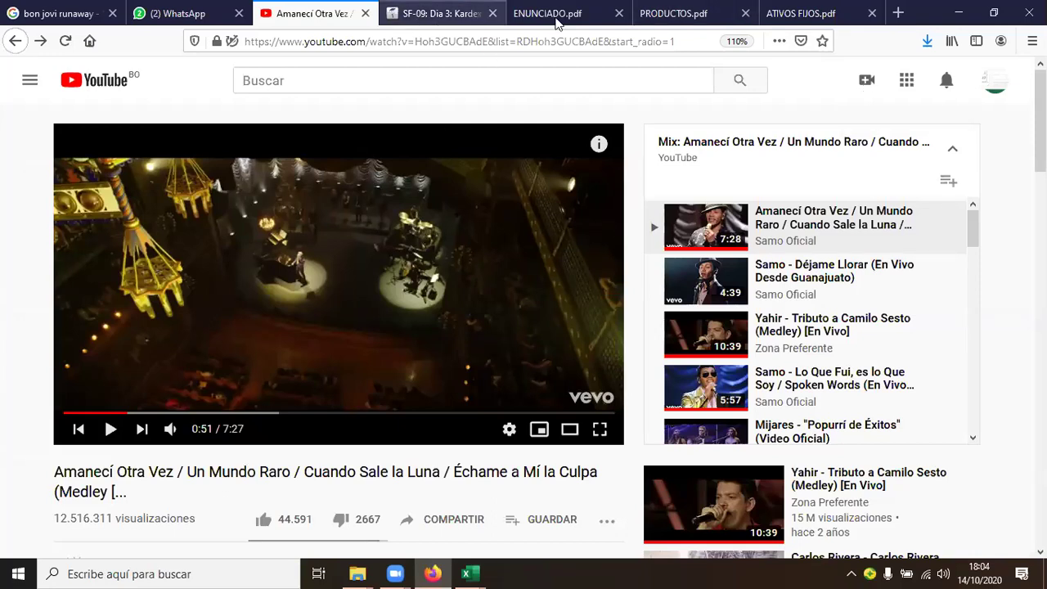
key("ctrl+Tab")
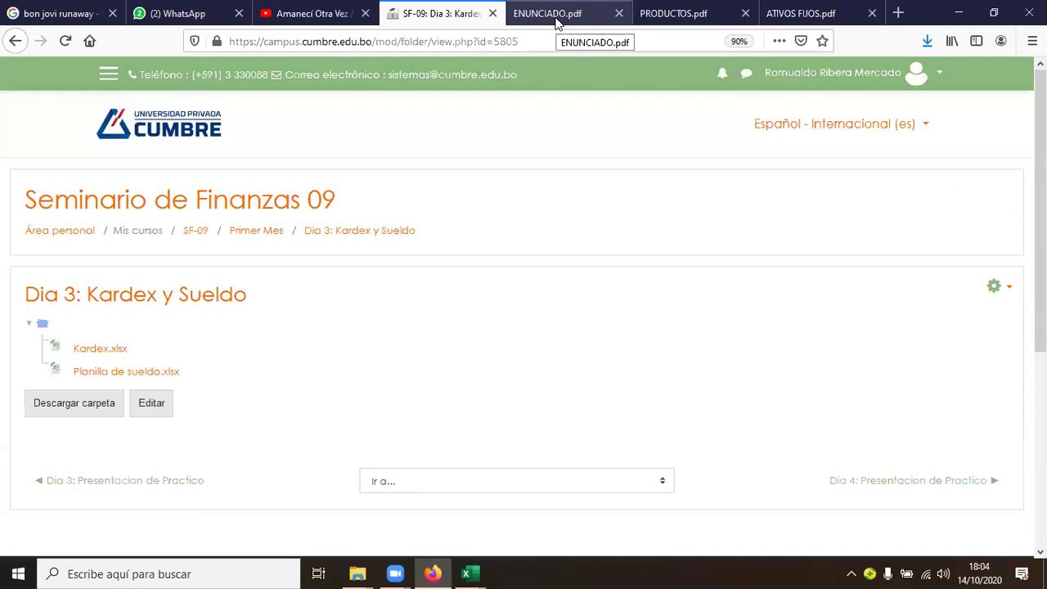
key("ctrl+Tab")
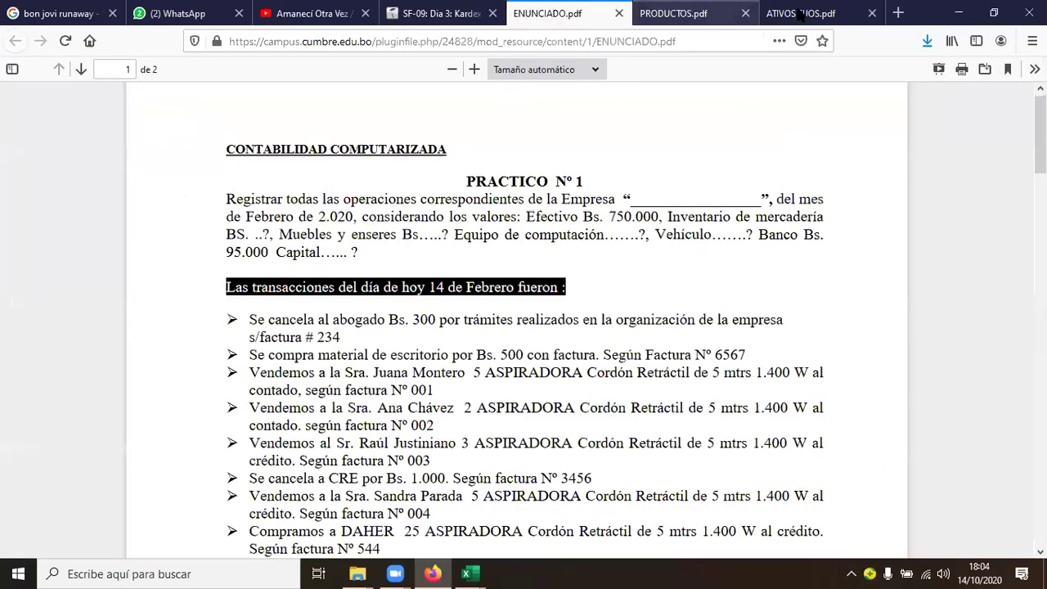
key("ctrl+Tab")
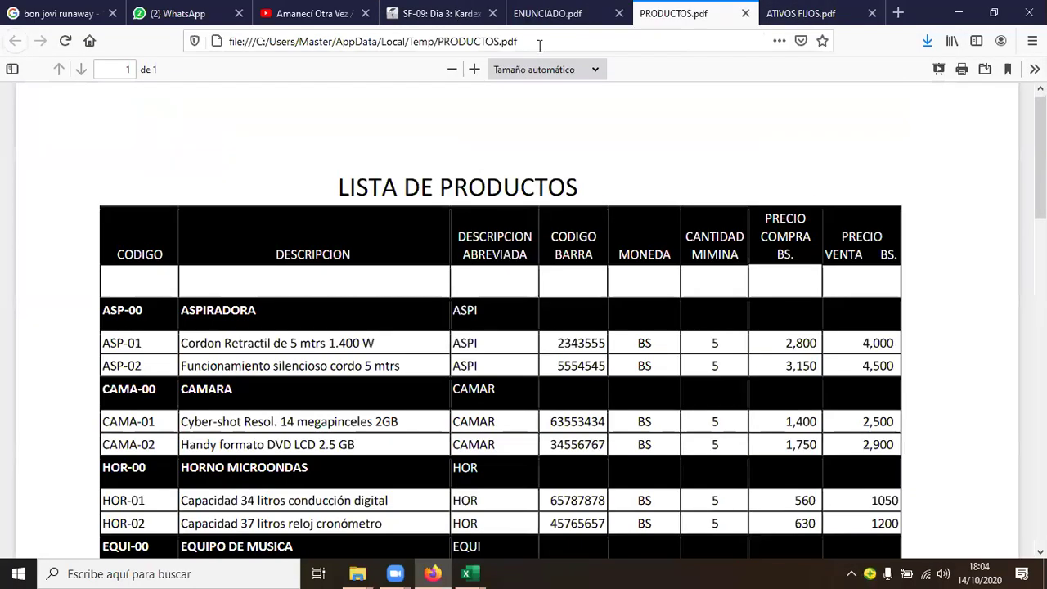
key("ctrl+shift+Tab")
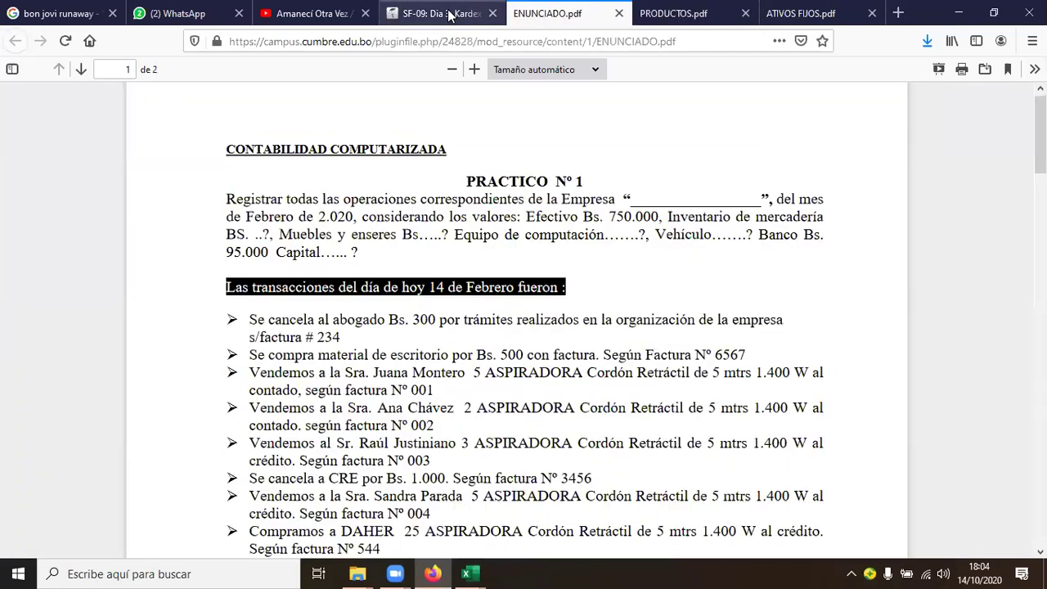
left_click(449, 15)
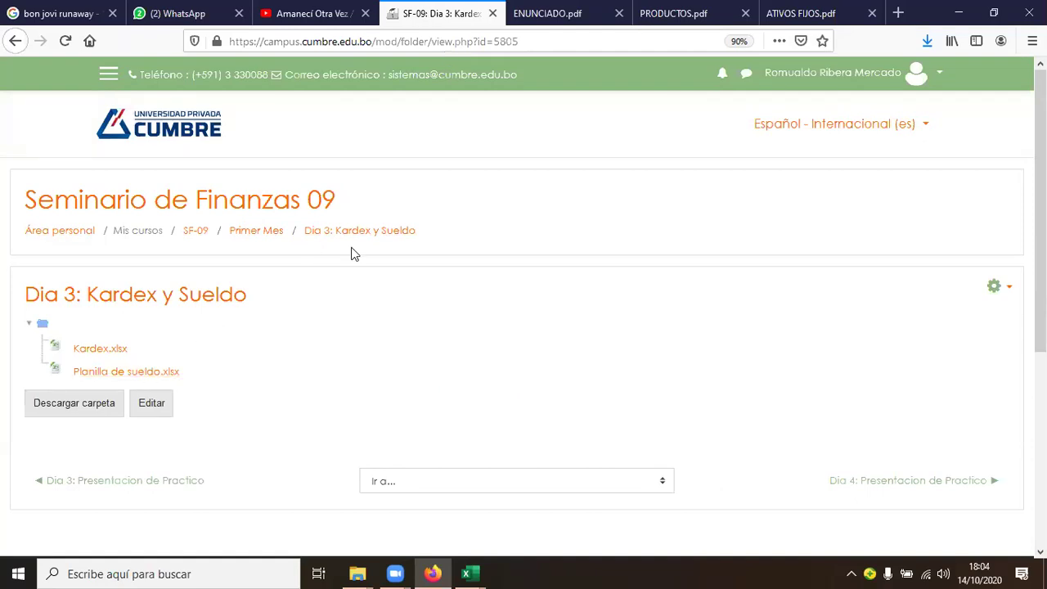
left_click(546, 16)
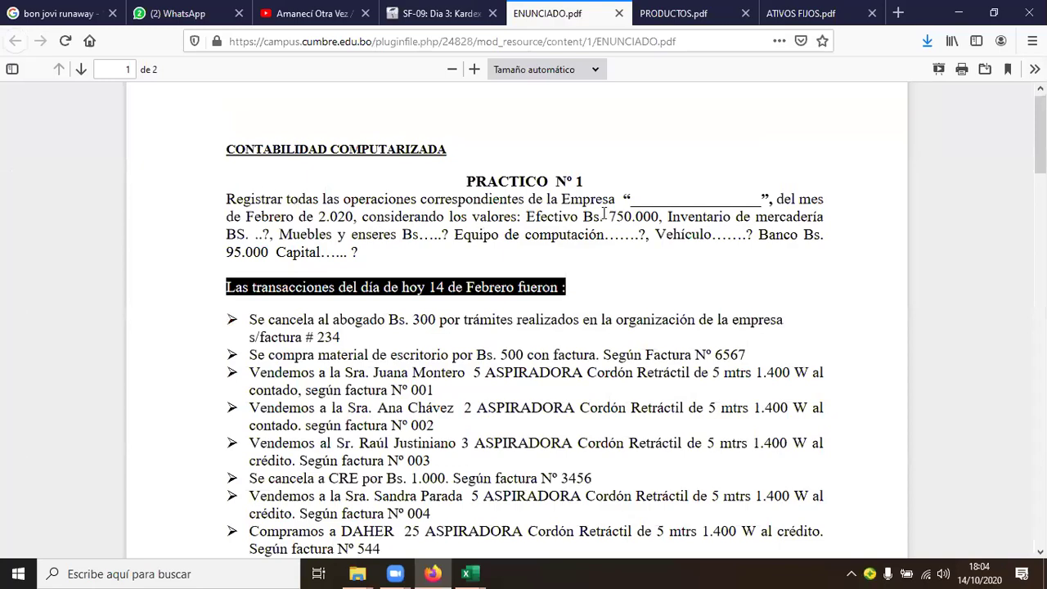
scroll(603, 214, "down", 10)
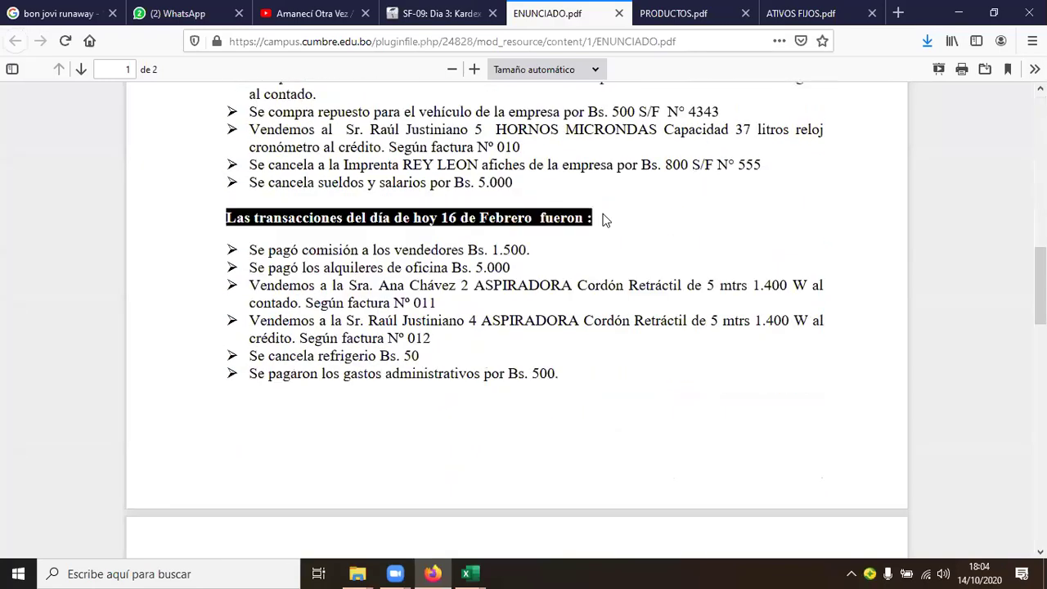
scroll(603, 219, "down", 15)
scroll(603, 217, "up", 10)
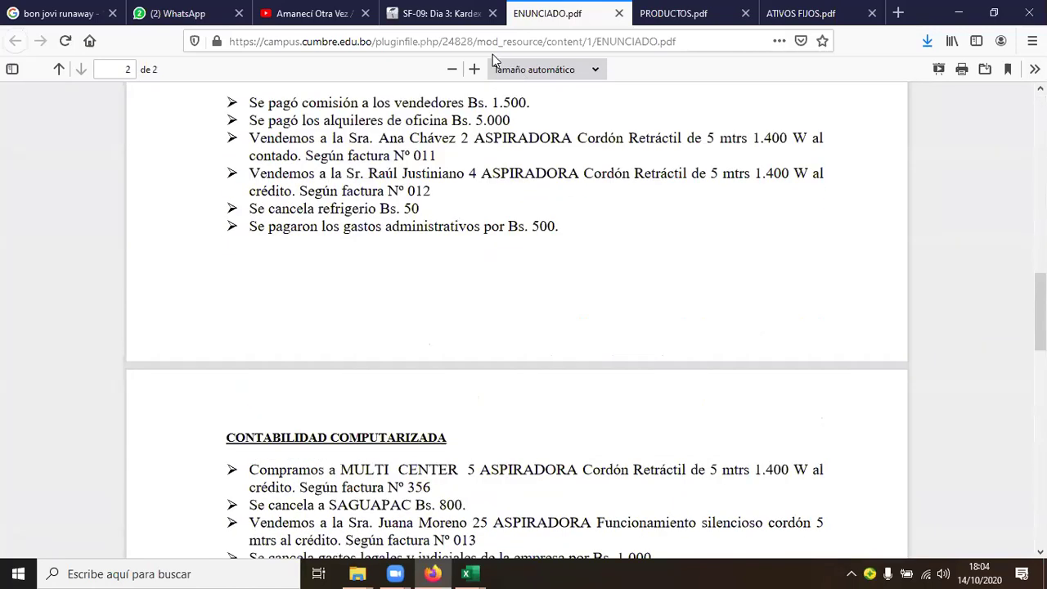
Open Kardex.xlsx from the Dia 3: Kardex y Sueldo folder in Excel and enable editing.
left_click(439, 14)
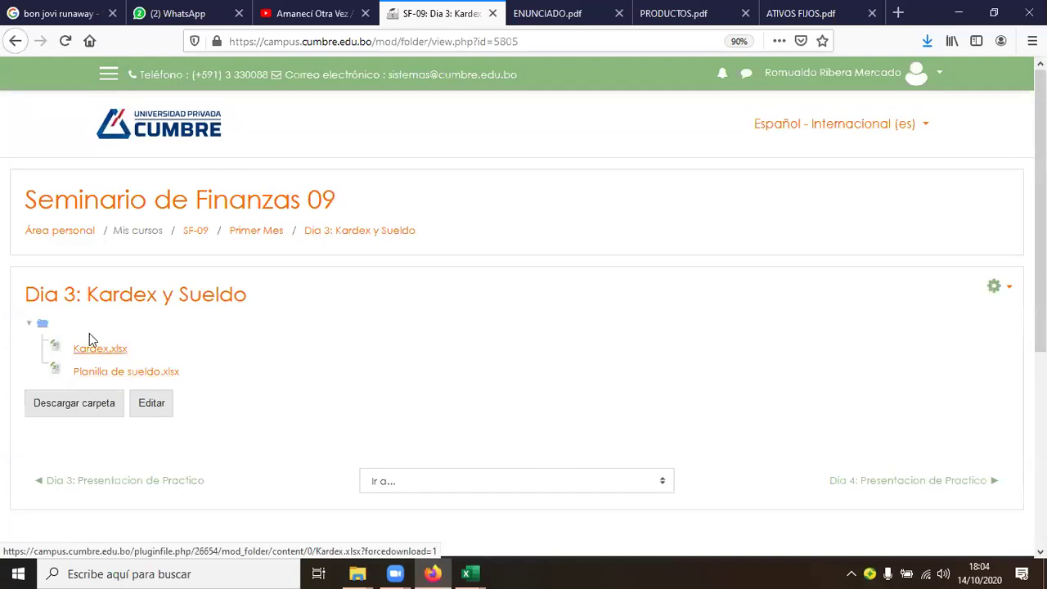
left_click(117, 347)
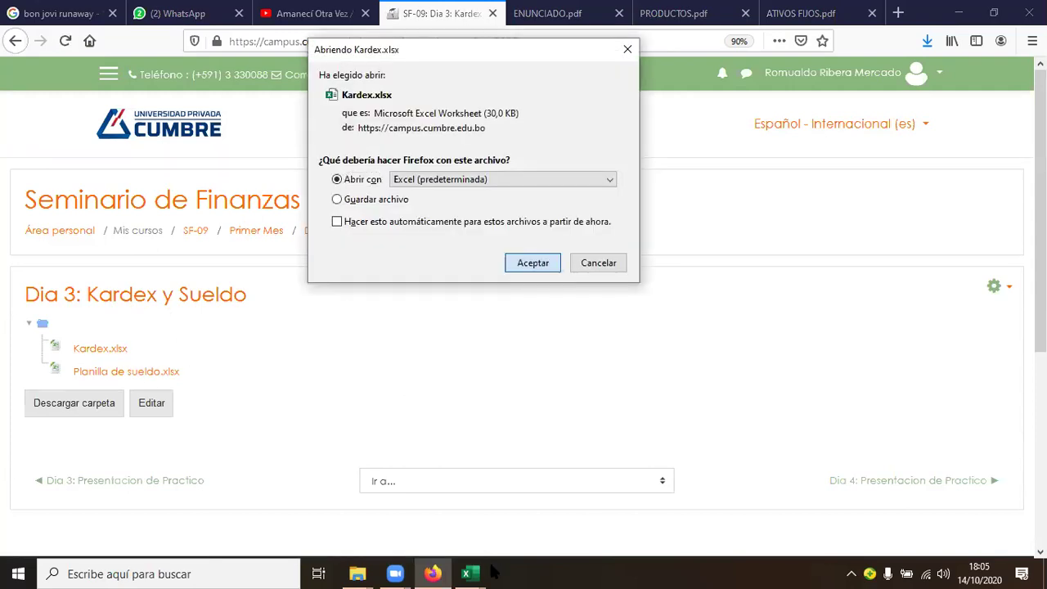
key("Return")
mouse_move(470, 573)
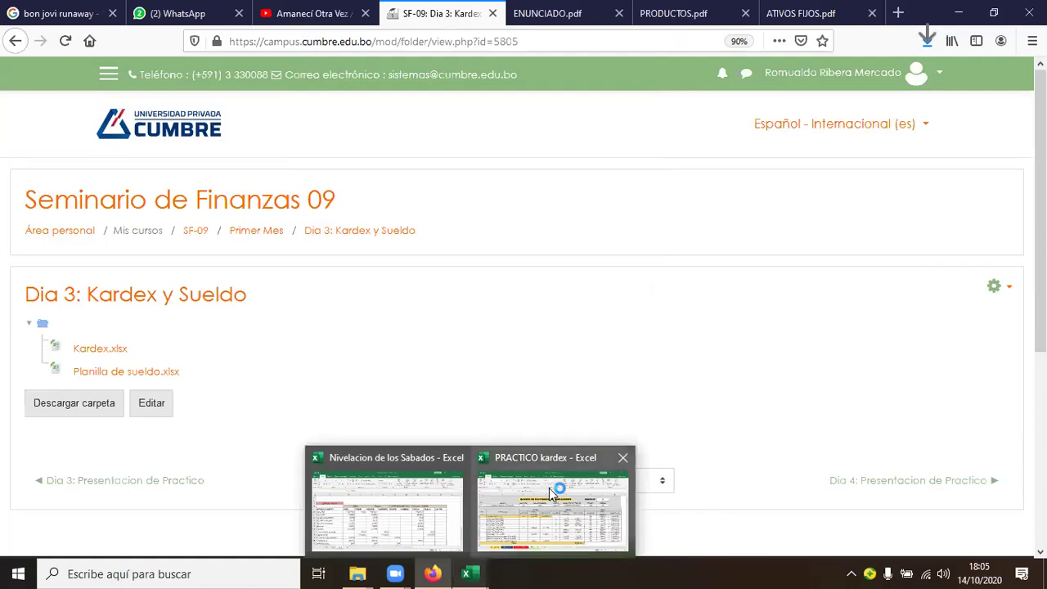
left_click(544, 496)
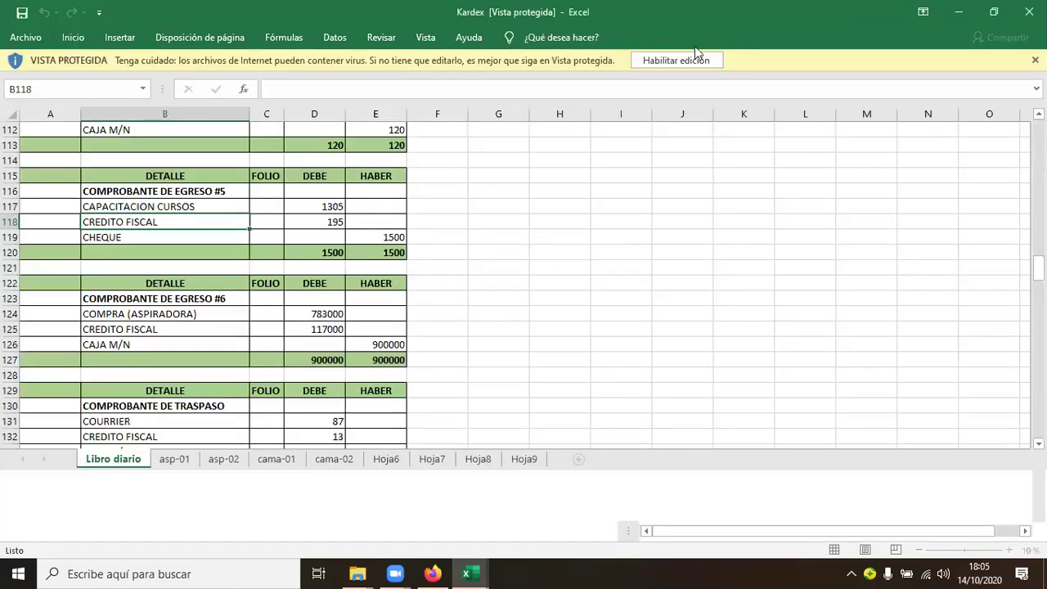
left_click(666, 65)
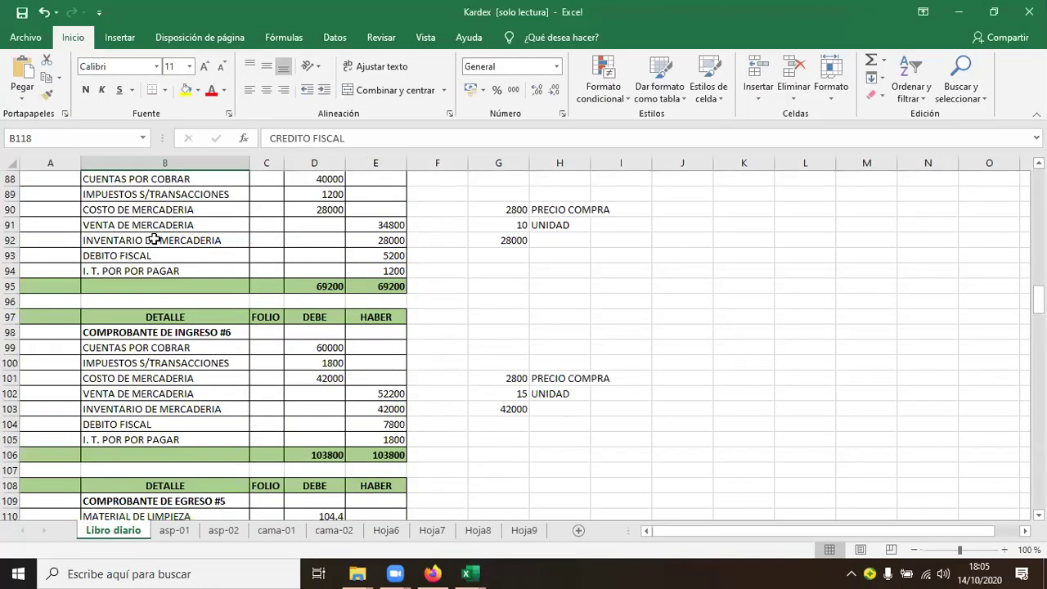
Locate the INVENTARIO DE MERCADERIA debit amount in the first comprobante de traspaso of the Libro diario sheet.
scroll(154, 240, "up", 13)
scroll(154, 239, "up", 16)
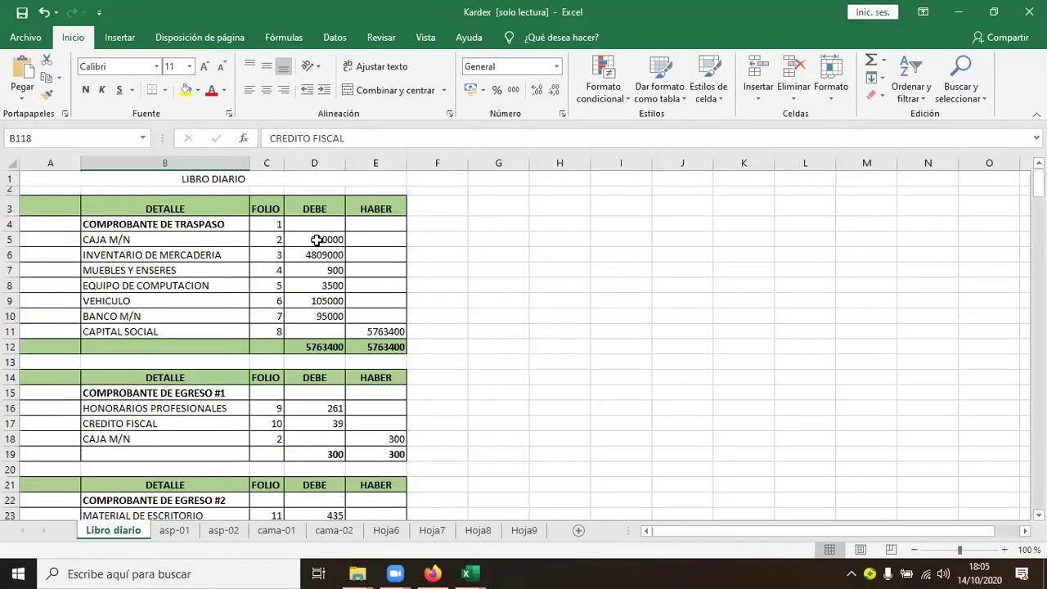
left_click(228, 254)
key("Right")
key("Right")
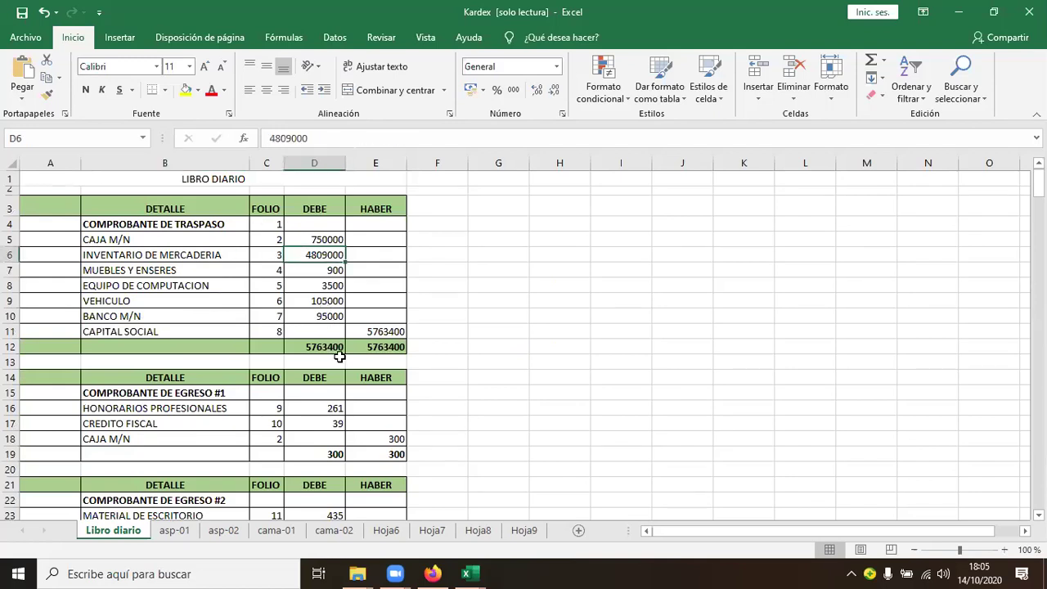
Examine the ingreso, egreso and traspaso vouchers recorded throughout the Libro diario sheet.
scroll(340, 356, "down", 13)
scroll(338, 352, "down", 5)
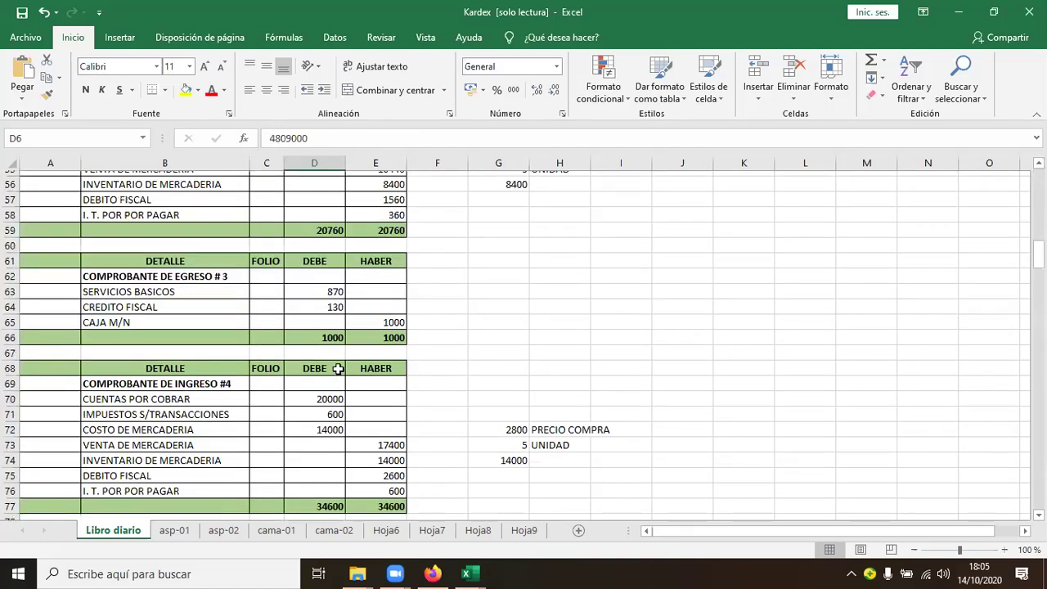
scroll(341, 364, "down", 18)
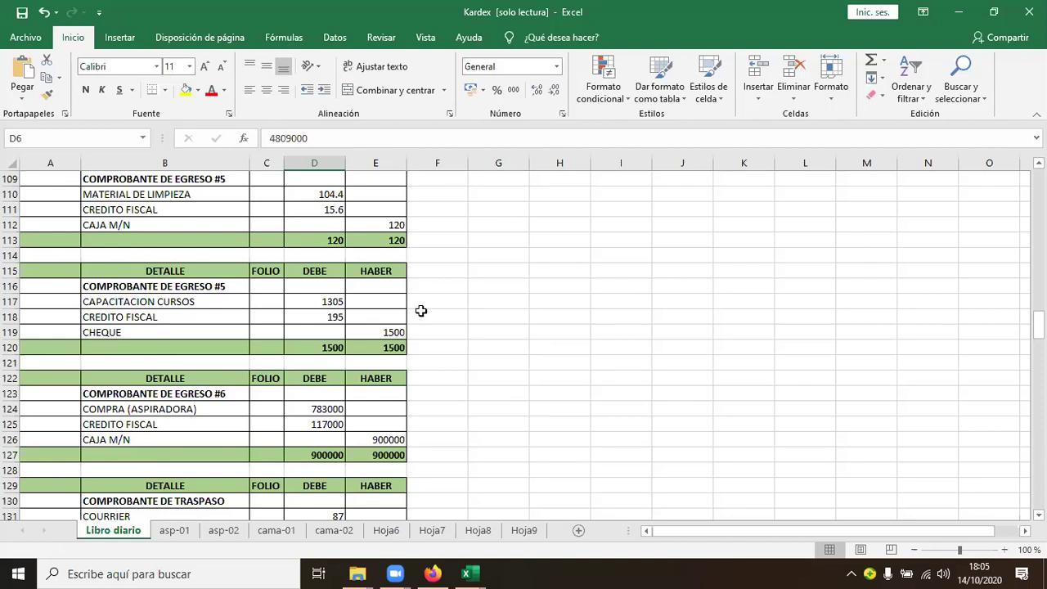
scroll(375, 302, "down", 5)
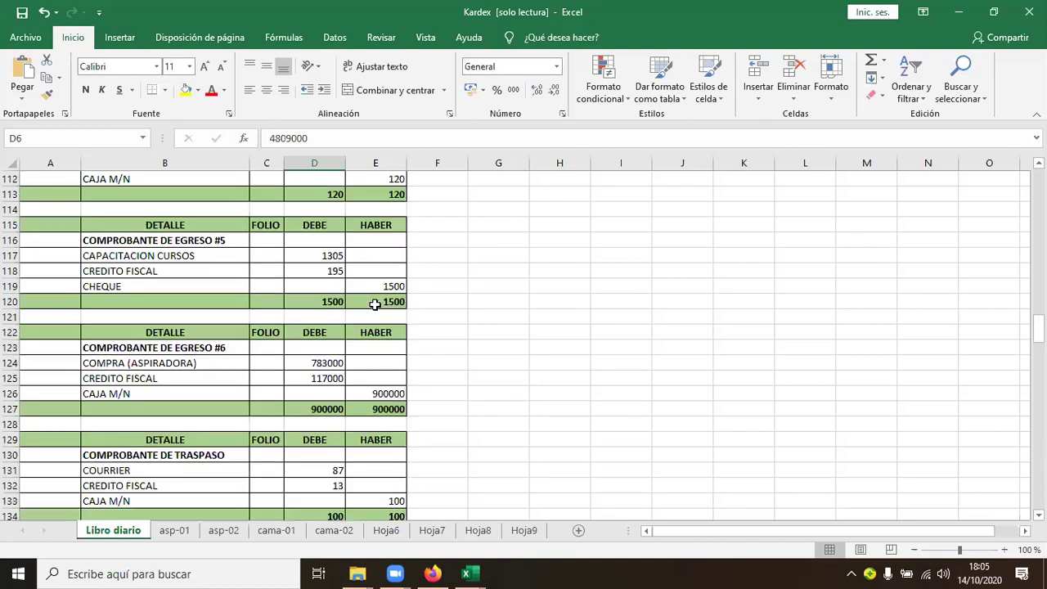
scroll(375, 306, "up", 19)
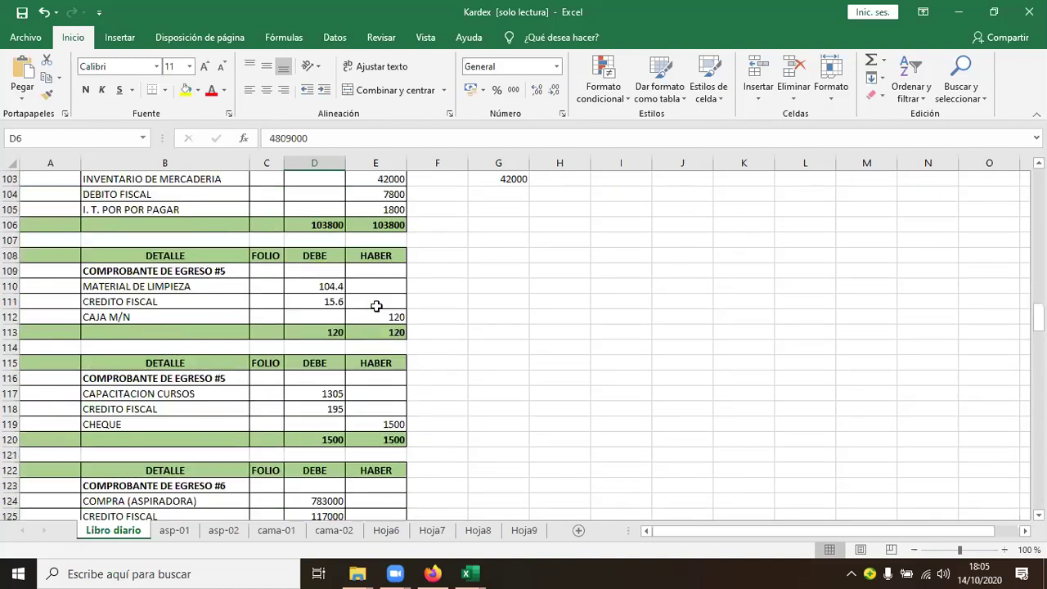
scroll(373, 301, "up", 18)
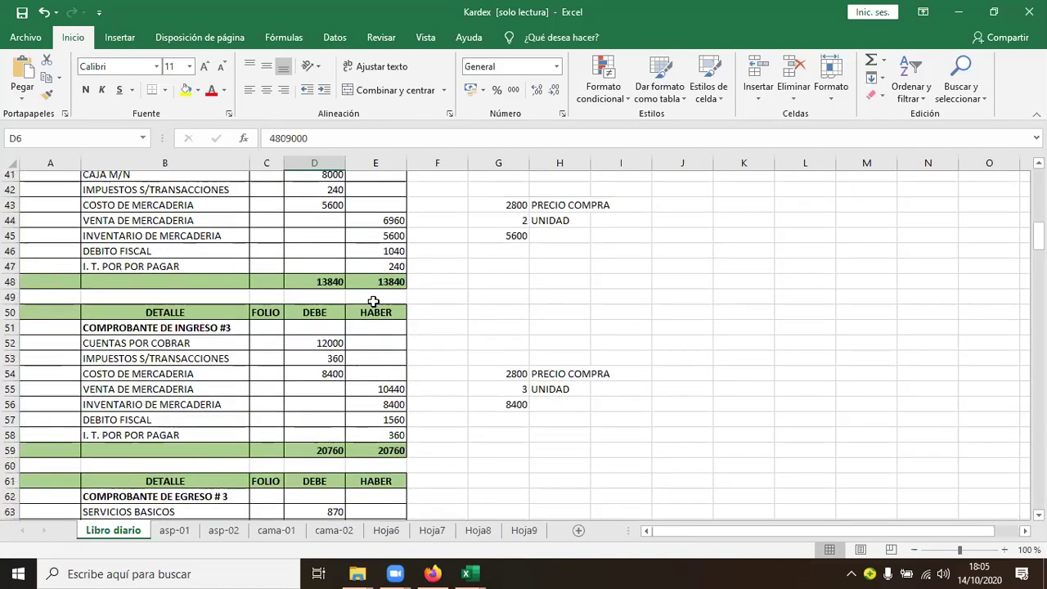
scroll(368, 292, "up", 3)
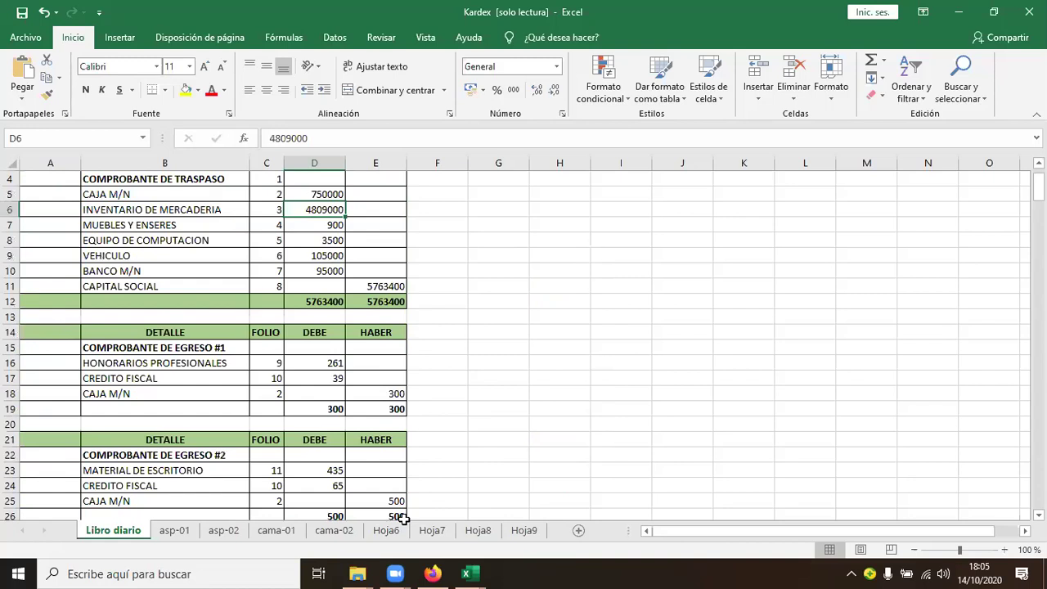
Switch to the Nivelacion de los Sabados workbook and examine the accounts of Comprobante de Traspaso # 1 on Hoja1.
mouse_move(468, 573)
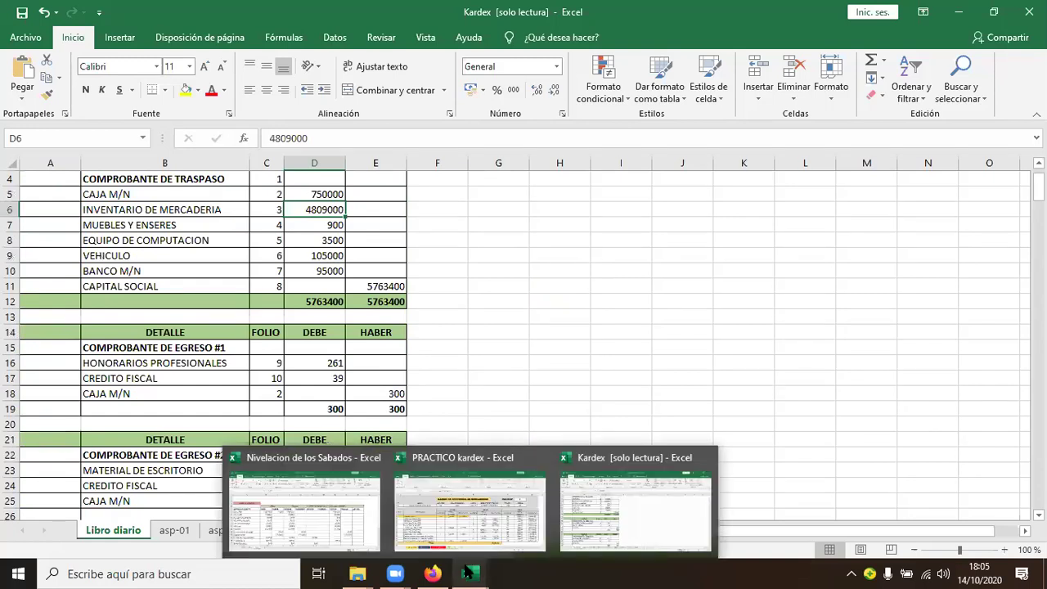
left_click(340, 503)
left_click(107, 534)
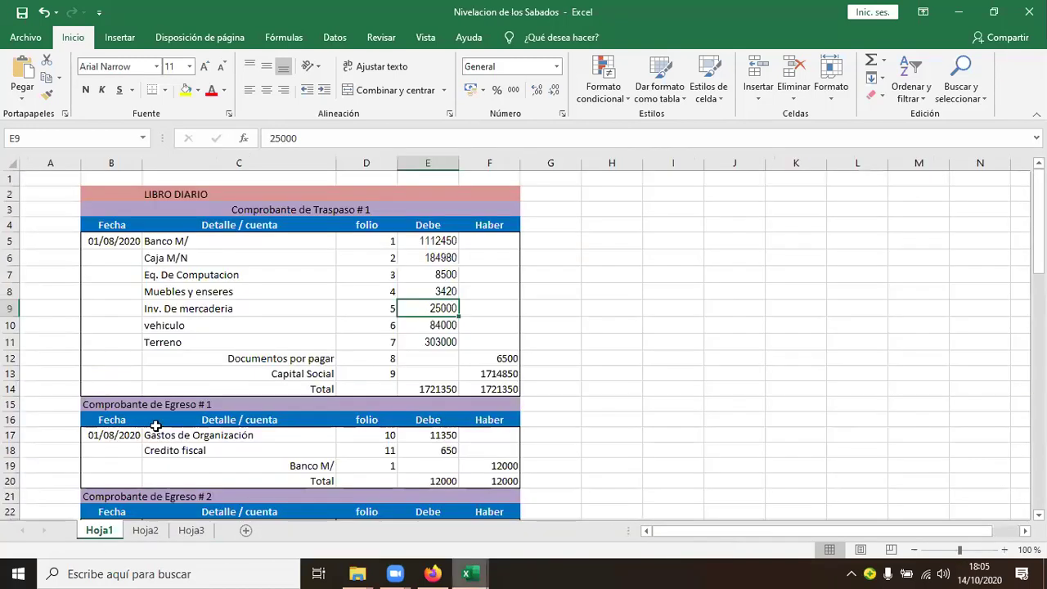
left_click(242, 257)
left_click(242, 324)
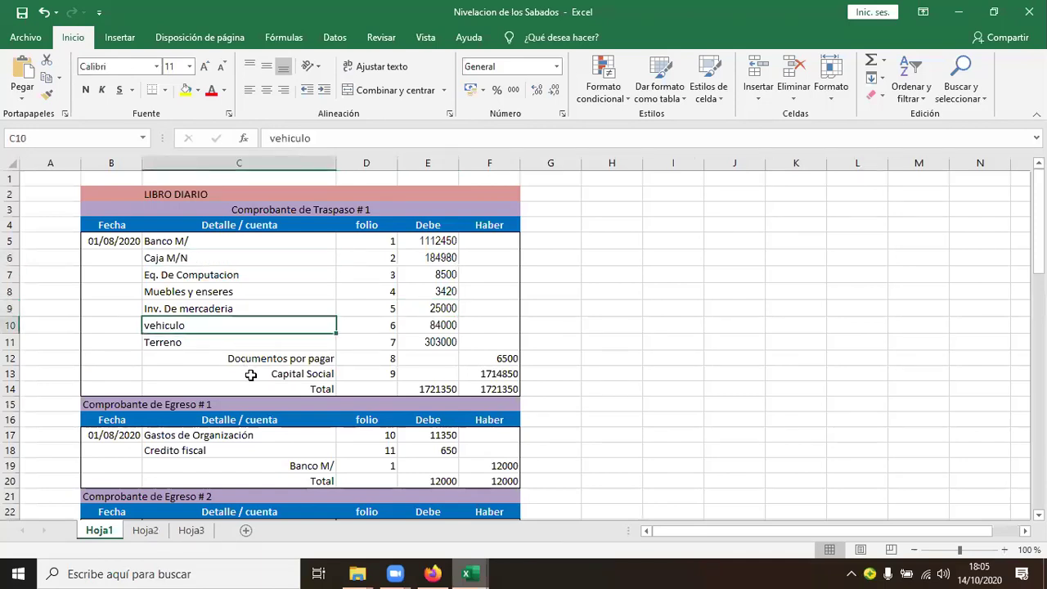
scroll(250, 372, "down", 6)
scroll(251, 373, "up", 6)
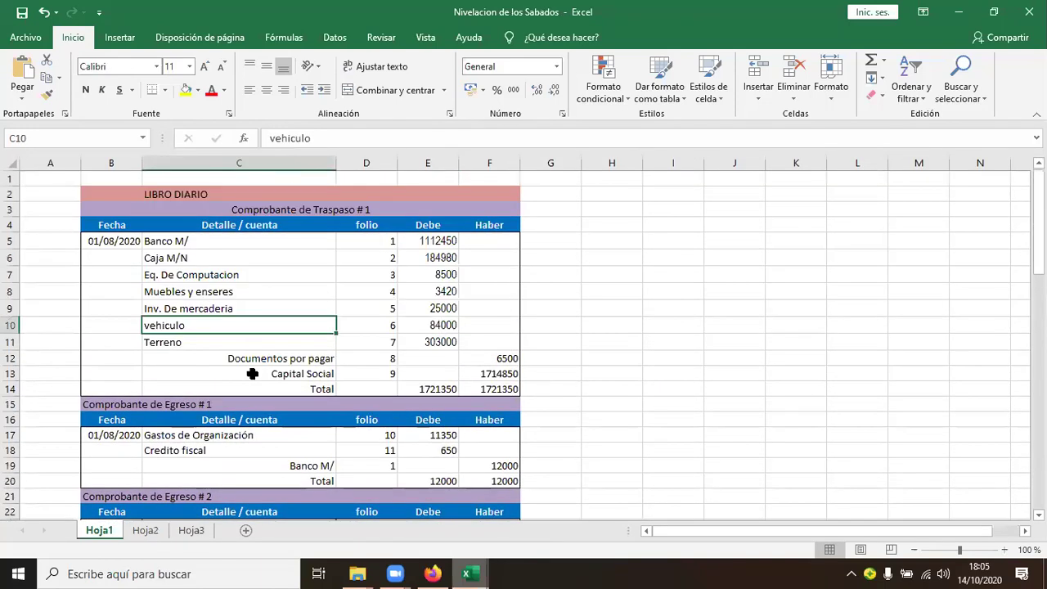
Review the first journal vouchers on Hoja1 and select the Comprobante de Traspaso # 1 entries from Banco M/ to the debit total.
left_click(324, 274)
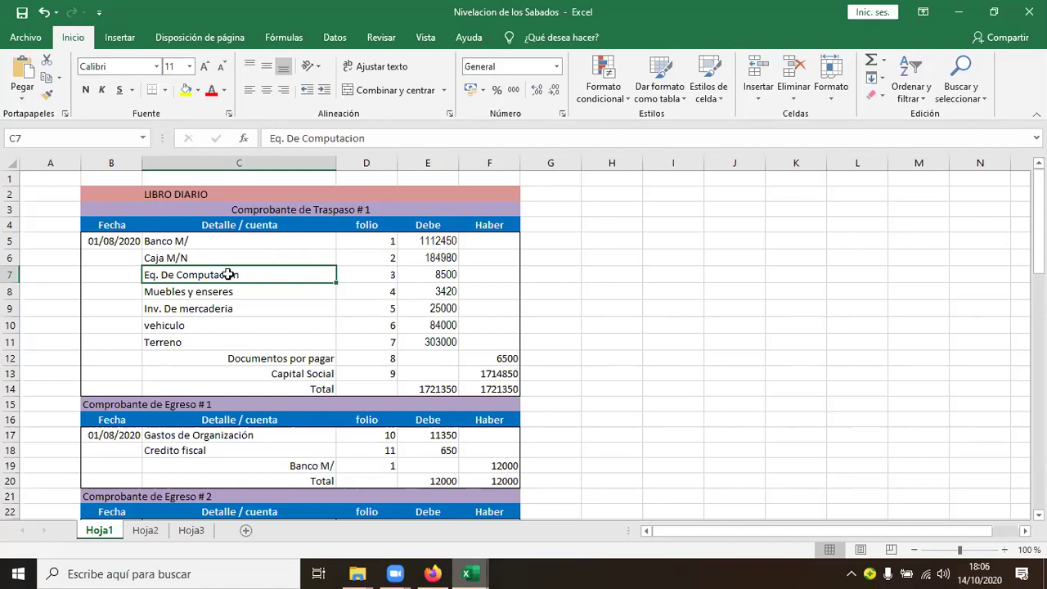
left_click(214, 239)
scroll(351, 286, "down", 2)
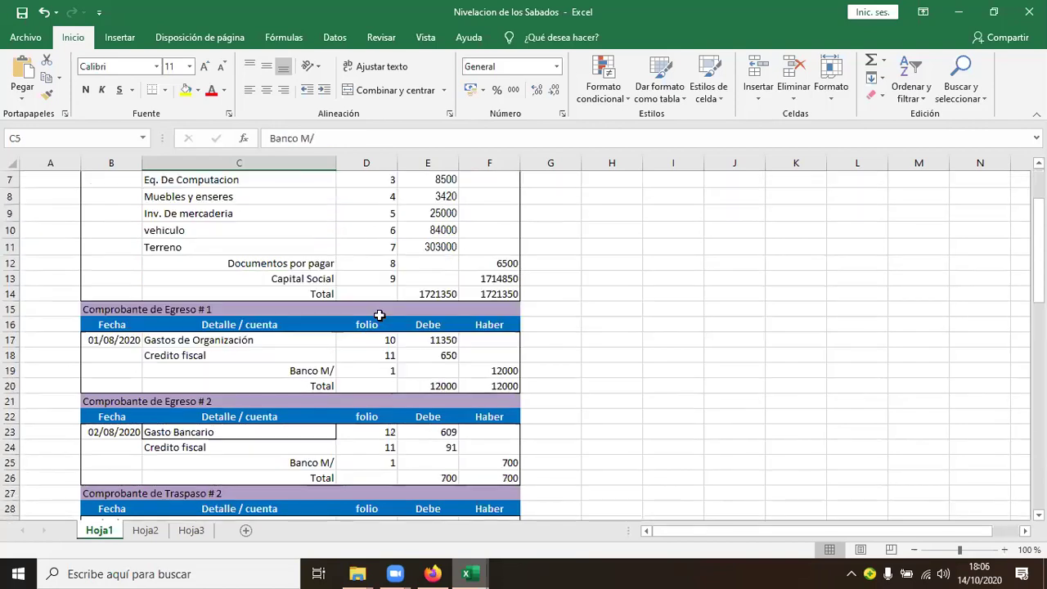
scroll(379, 316, "down", 2)
scroll(289, 352, "up", 2)
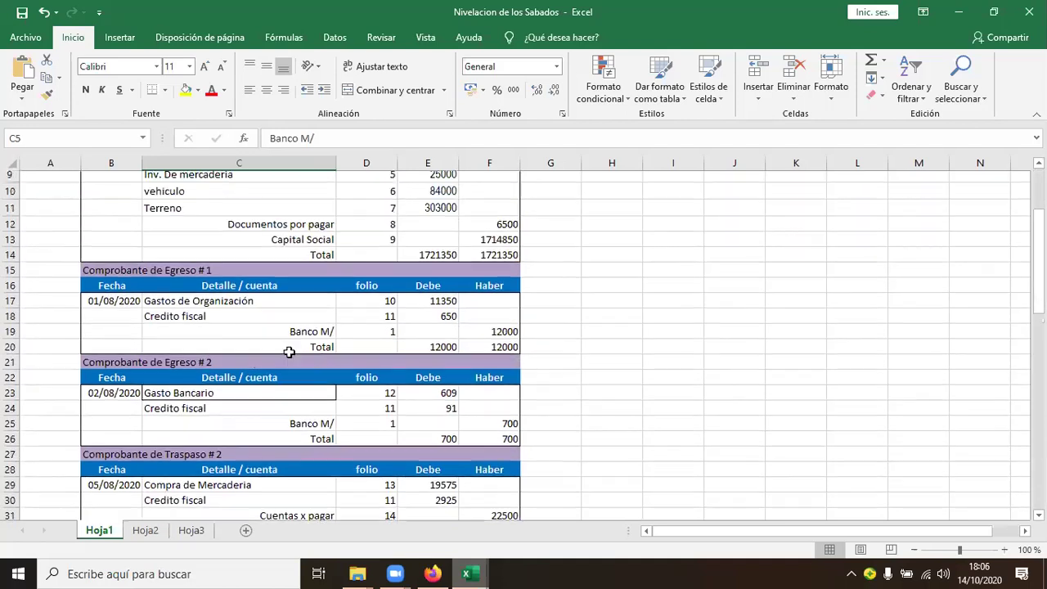
scroll(289, 352, "up", 3)
left_click(260, 252)
left_click_drag(237, 245, 434, 391)
scroll(344, 450, "down", 4)
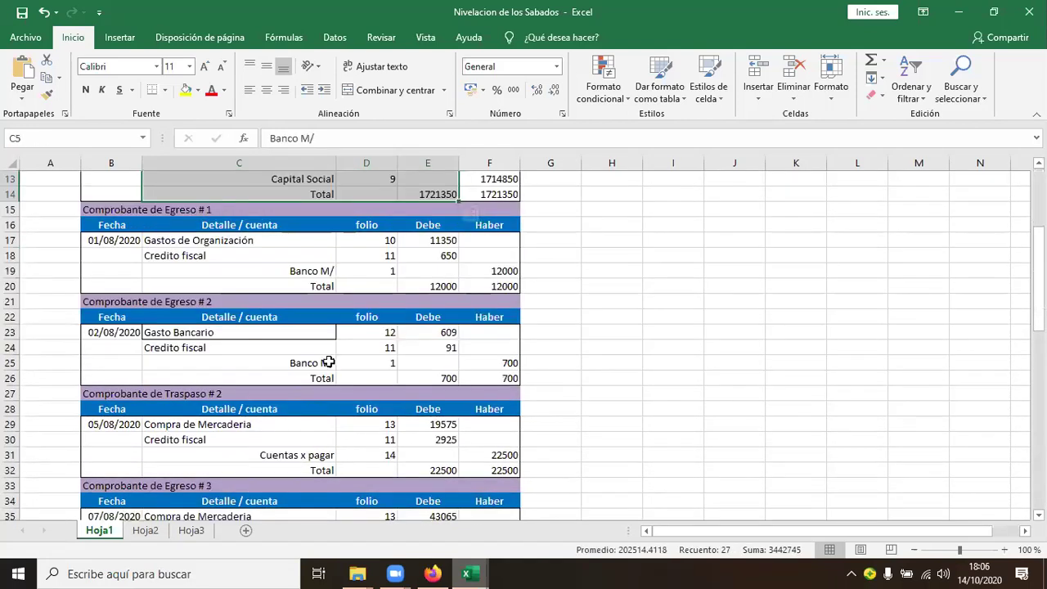
Check the headings of Comprobante de Egreso # 2 and # 1, the LIBRO DIARIO title and Comprobante de Traspaso # 1.
left_click(168, 303)
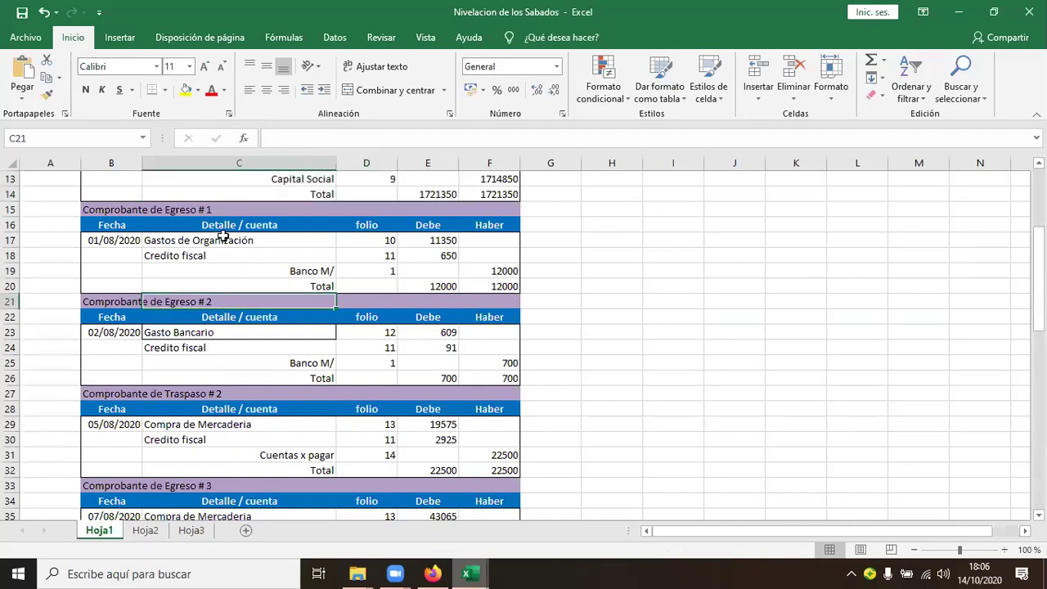
left_click(211, 210)
scroll(206, 209, "up", 4)
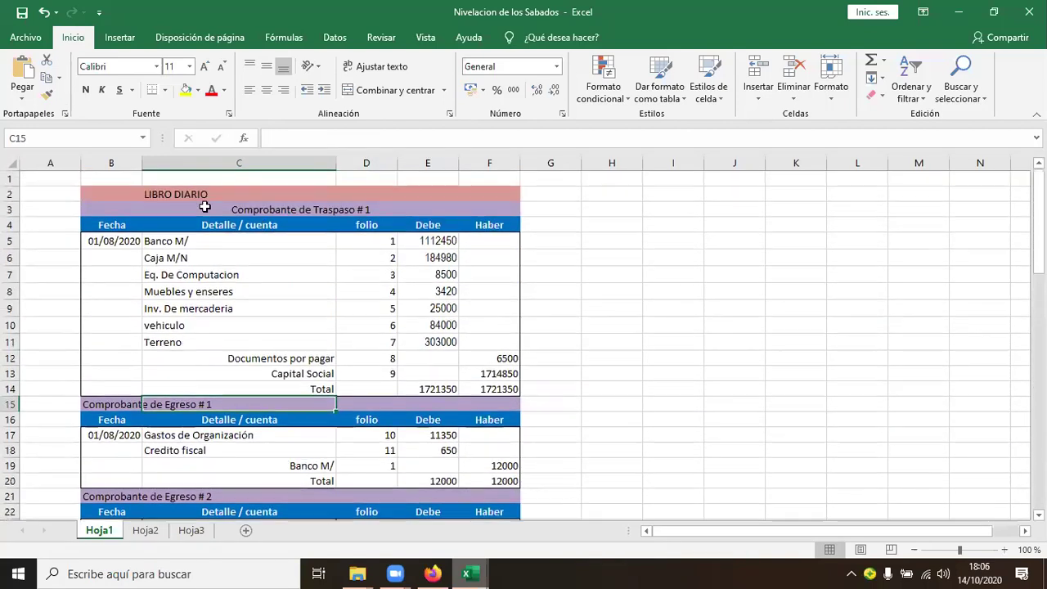
left_click(203, 195)
left_click(334, 210)
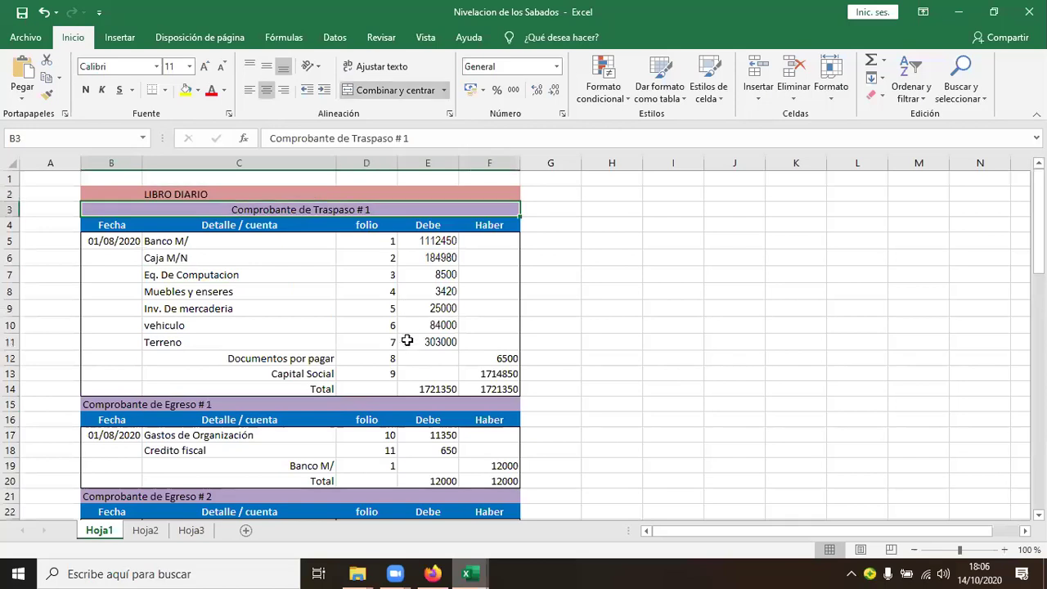
Look over the egreso vouchers on Hoja1 and the BANCO M/N account in the LIBRO MAYOR on Hoja2.
scroll(406, 340, "down", 4)
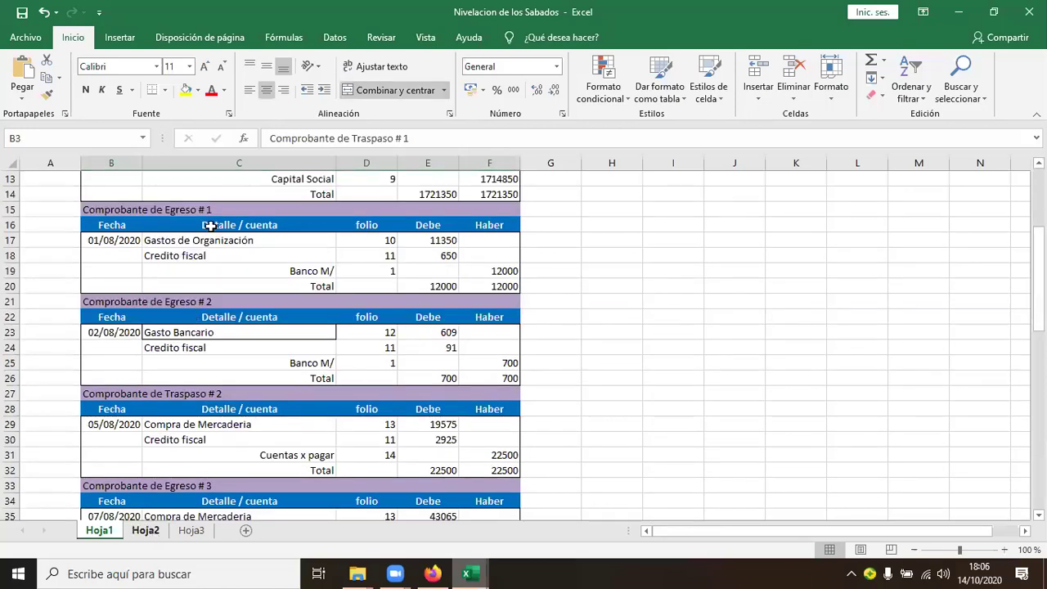
key("ctrl+Page_Down")
left_click(121, 193)
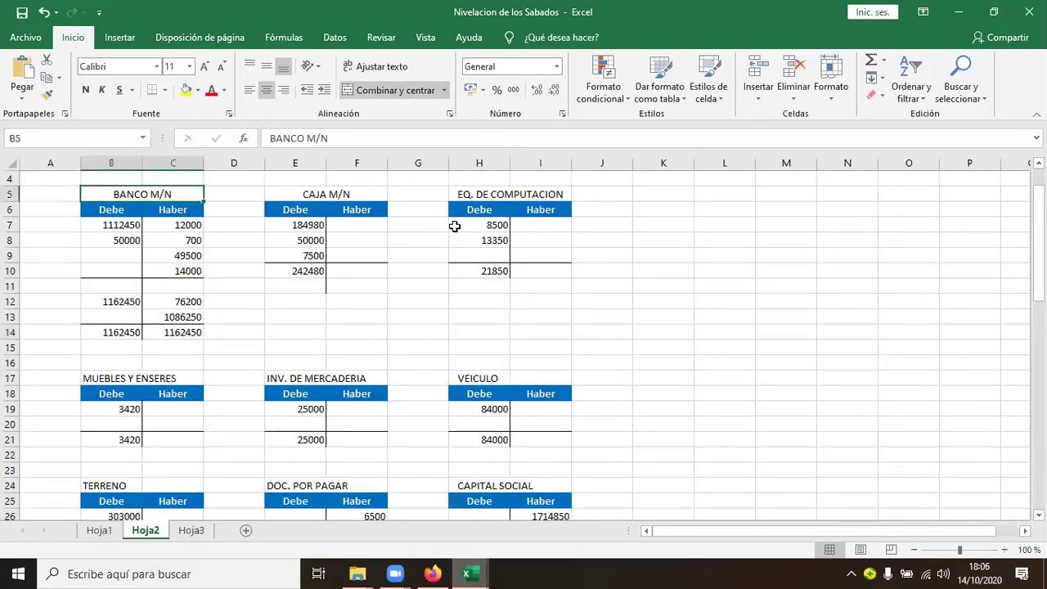
scroll(423, 267, "up", 1)
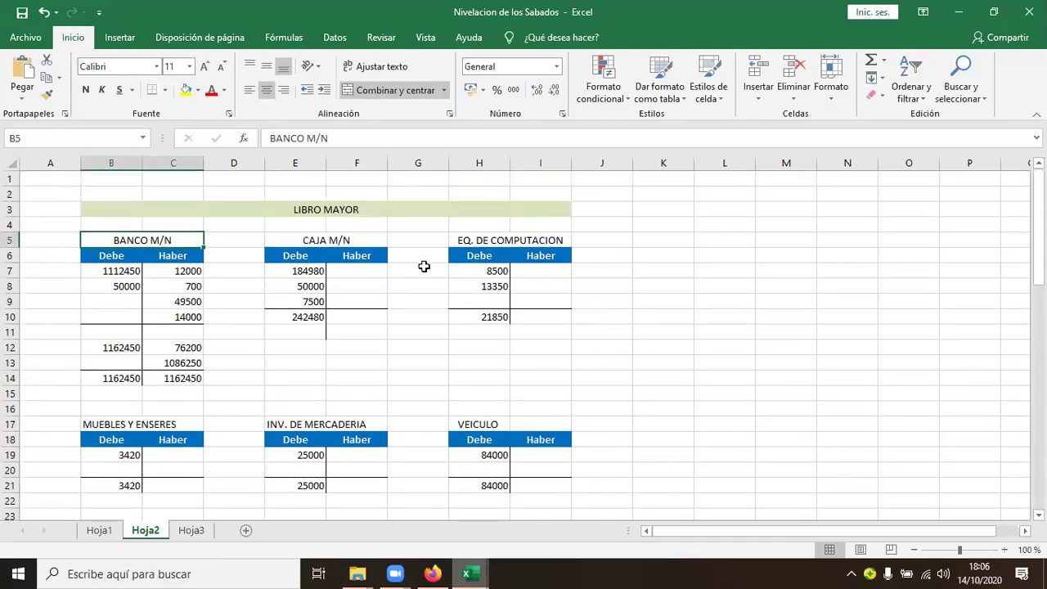
Examine the HOJA DE TRABAJO on Hoja3, including its column headings and the account numbering that starts at Banco M/.
left_click(191, 529)
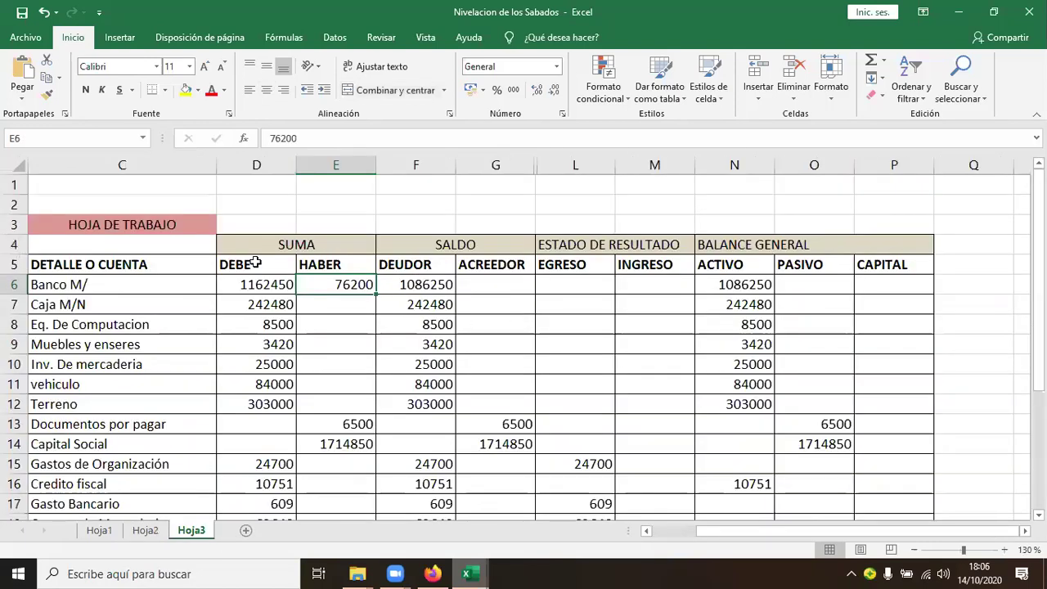
left_click(111, 244)
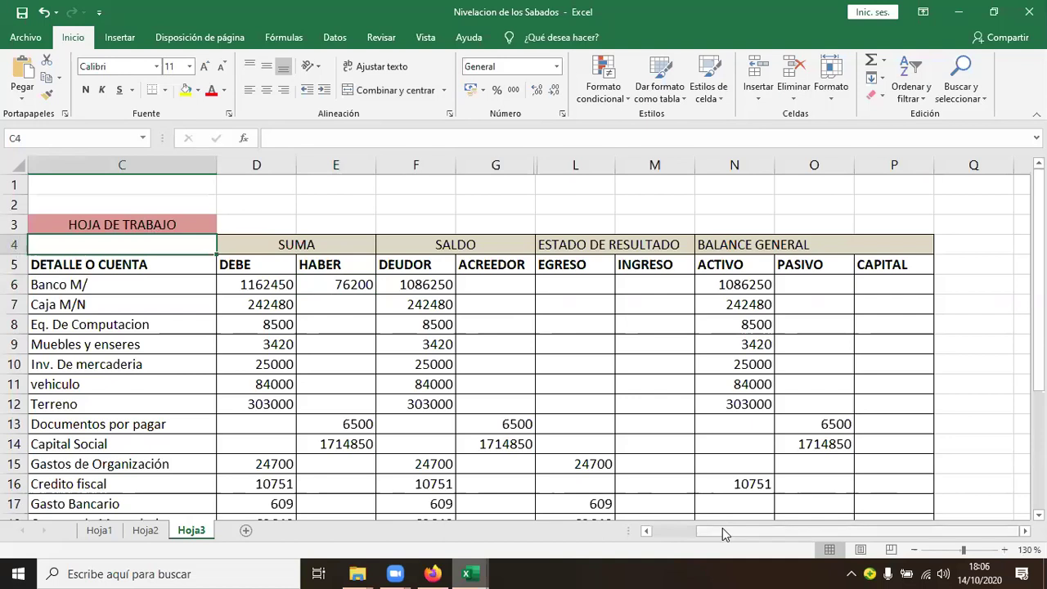
scroll(710, 529, "left", 2)
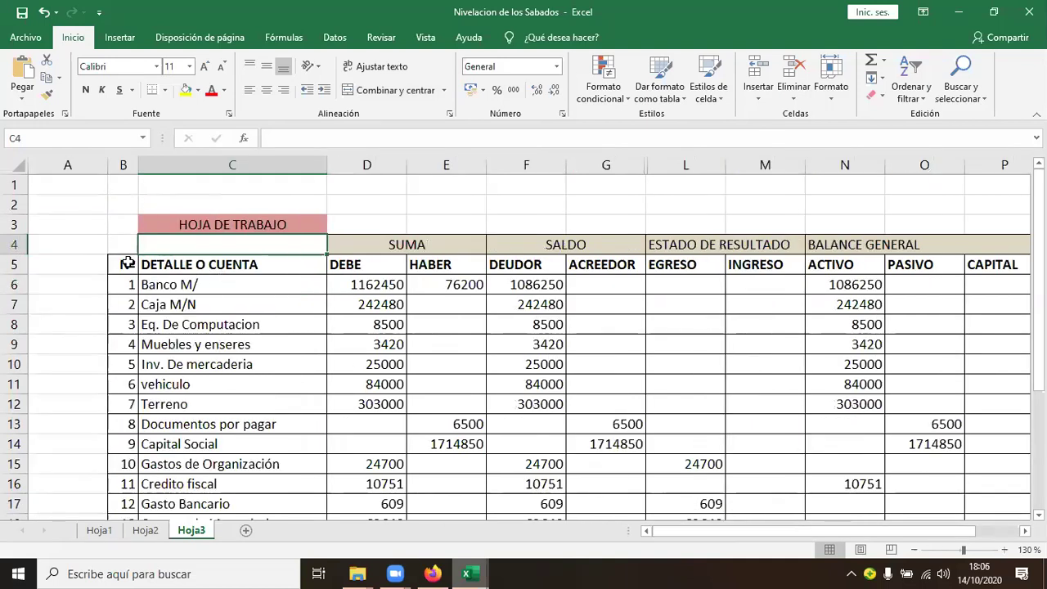
left_click(128, 288)
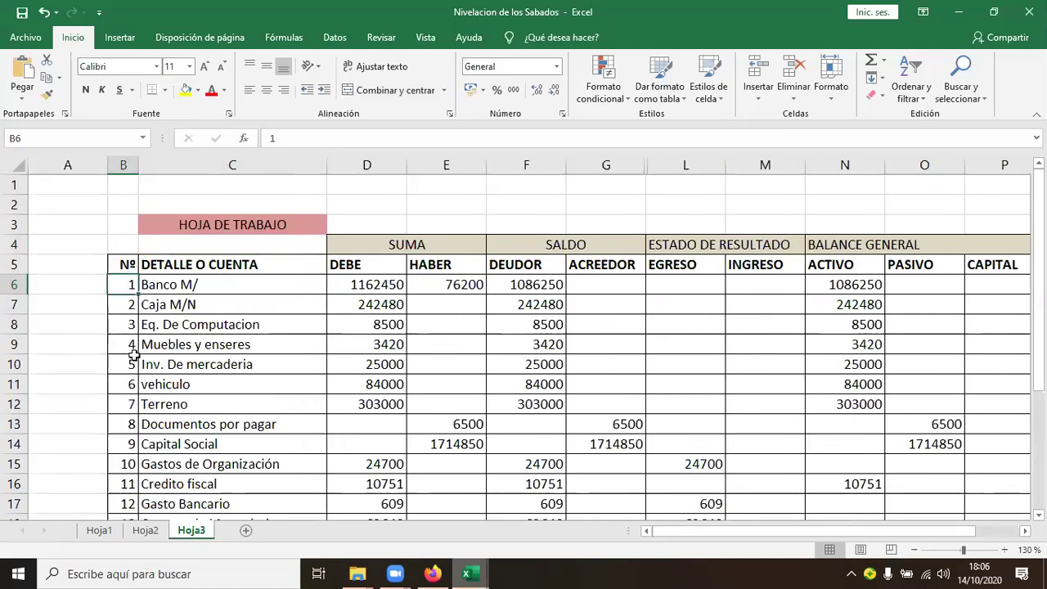
Compare the folio of Banco M/ in Comprobante de Traspaso # 1 on Hoja1 with its row on Hoja3.
left_click(99, 530)
scroll(409, 273, "up", 4)
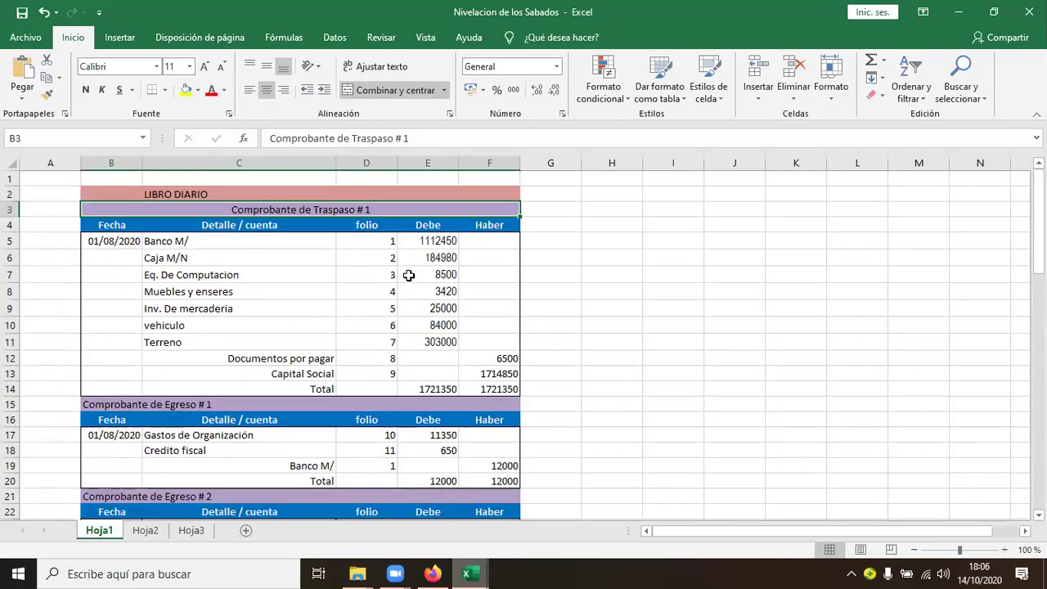
left_click(387, 241)
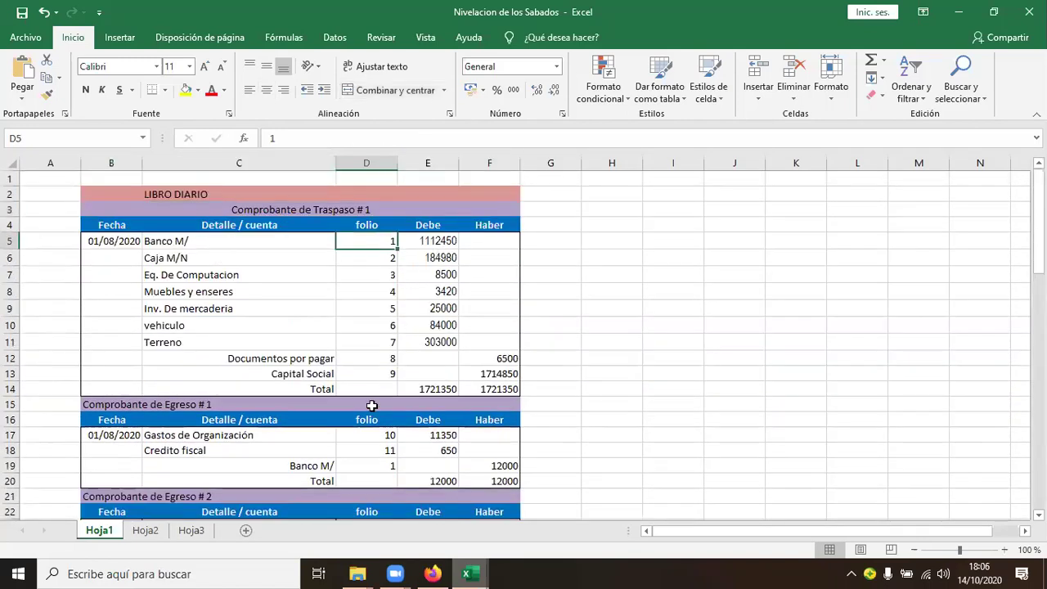
left_click(191, 530)
left_click(179, 287)
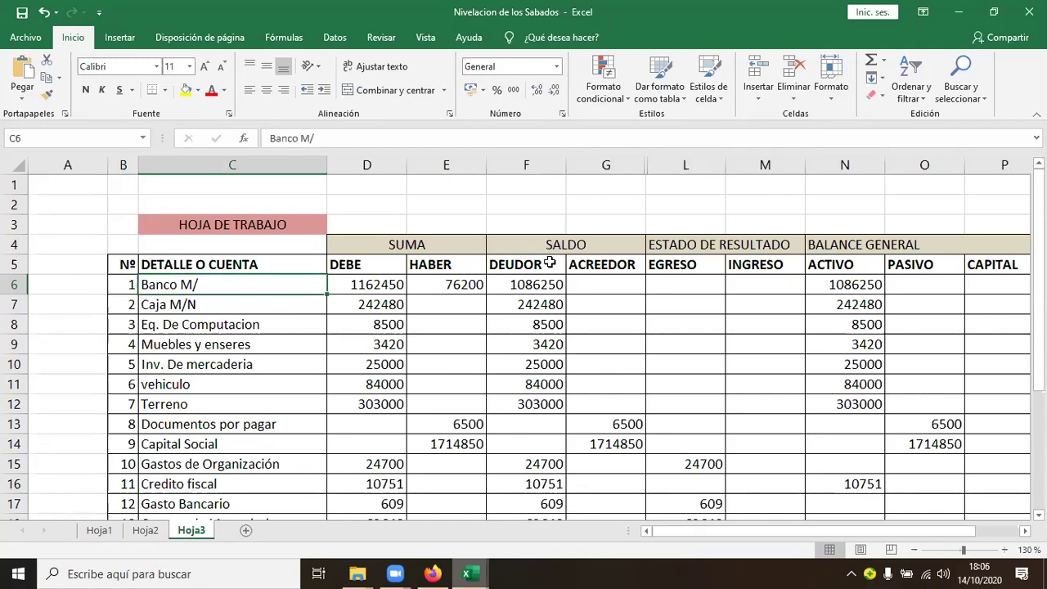
Compare the BANCO M/N ledger totals on Hoja2 with the SUMA Debe and Haber amounts of Banco M/ on Hoja3.
left_click(147, 531)
left_click(180, 378)
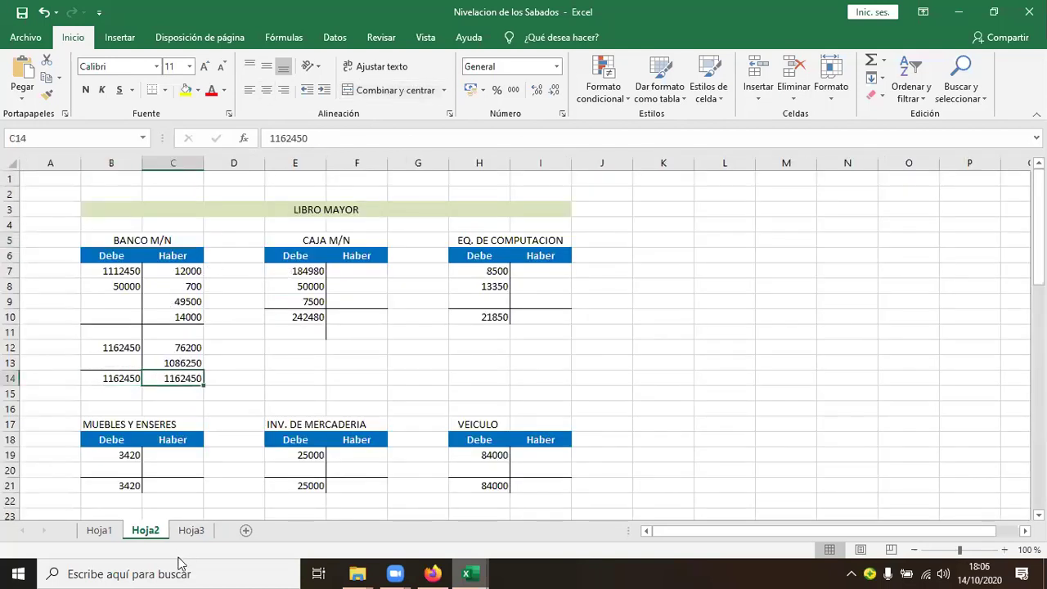
left_click(191, 531)
left_click(377, 298)
left_click(381, 284)
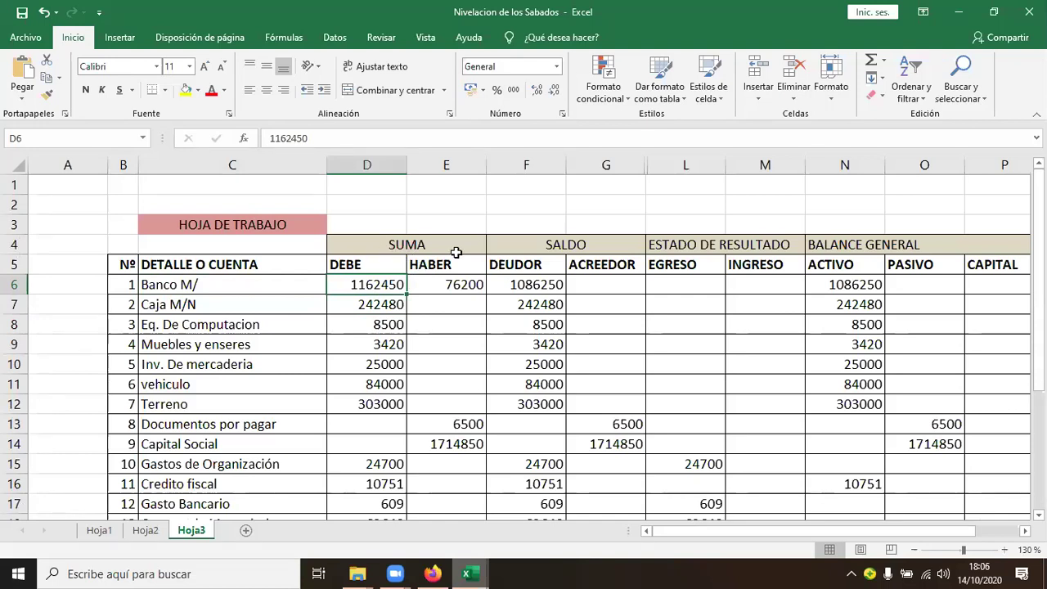
left_click(458, 286)
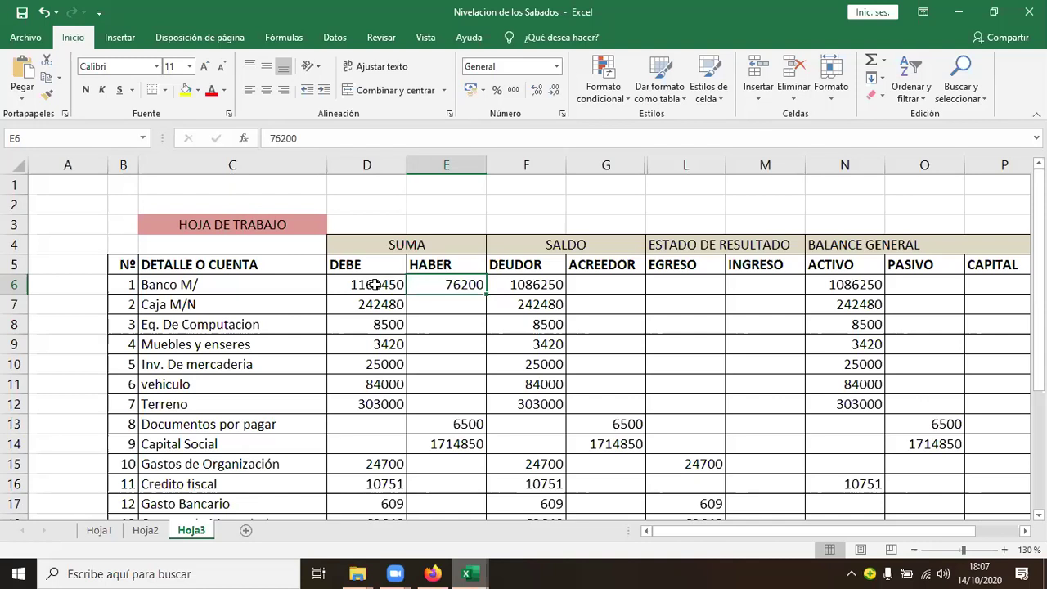
Check the worksheet's column totals and inspect the Deudor and Acreedor balance formulas for Banco M/ against its Debe and Haber.
scroll(380, 290, "down", 4)
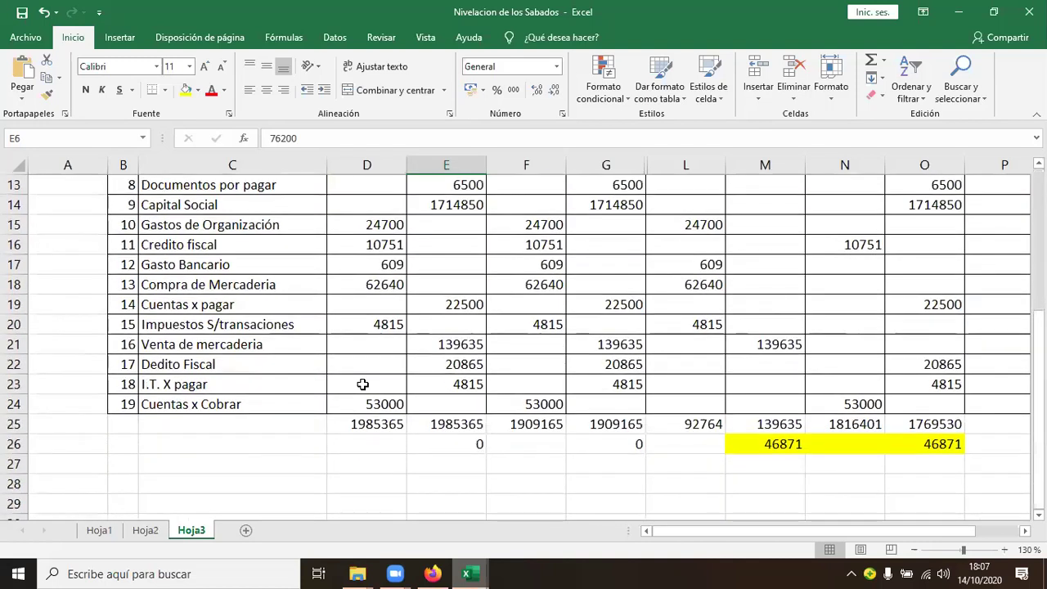
scroll(362, 381, "up", 4)
left_click(532, 291)
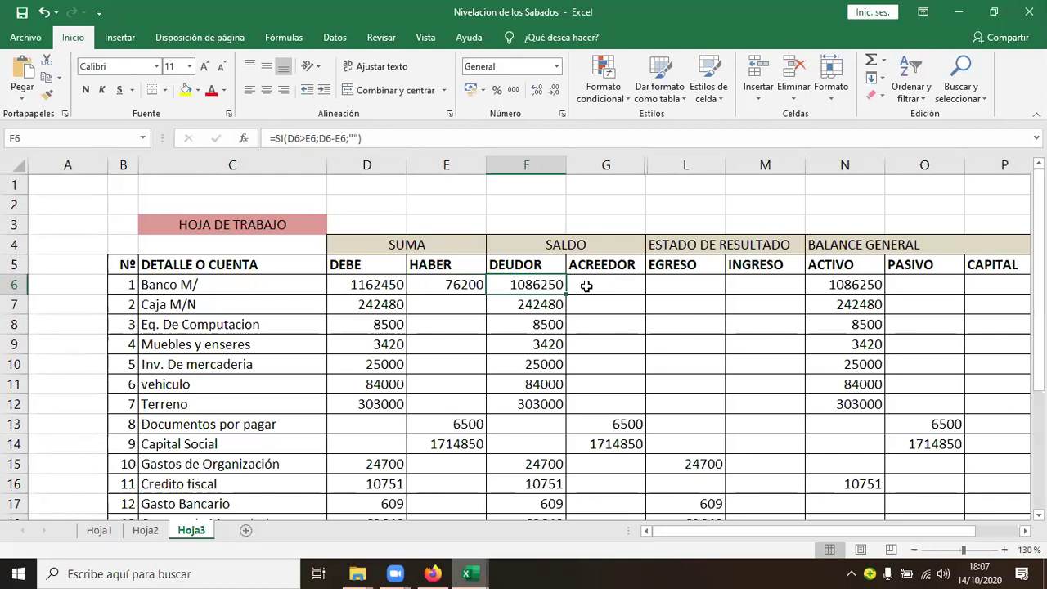
left_click(604, 294)
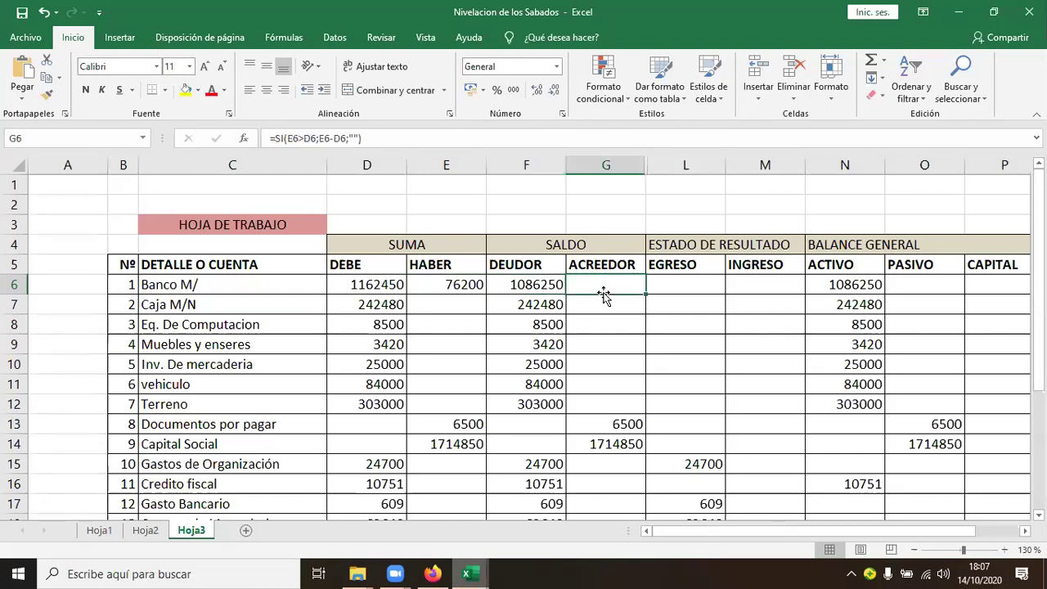
left_click(528, 288)
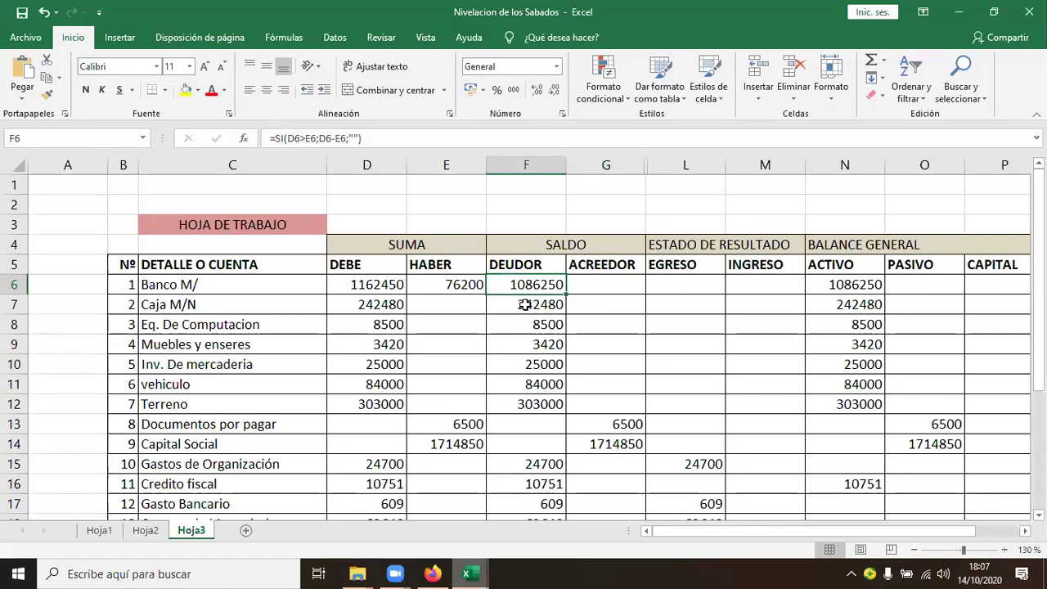
left_click(606, 292)
left_click(527, 286)
left_click(449, 283)
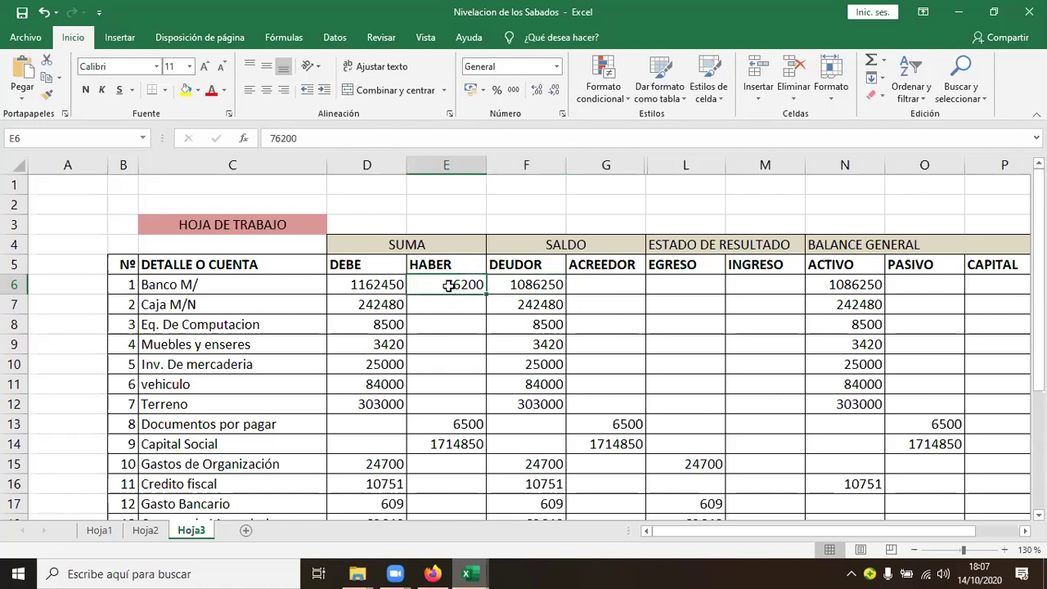
left_click(518, 283)
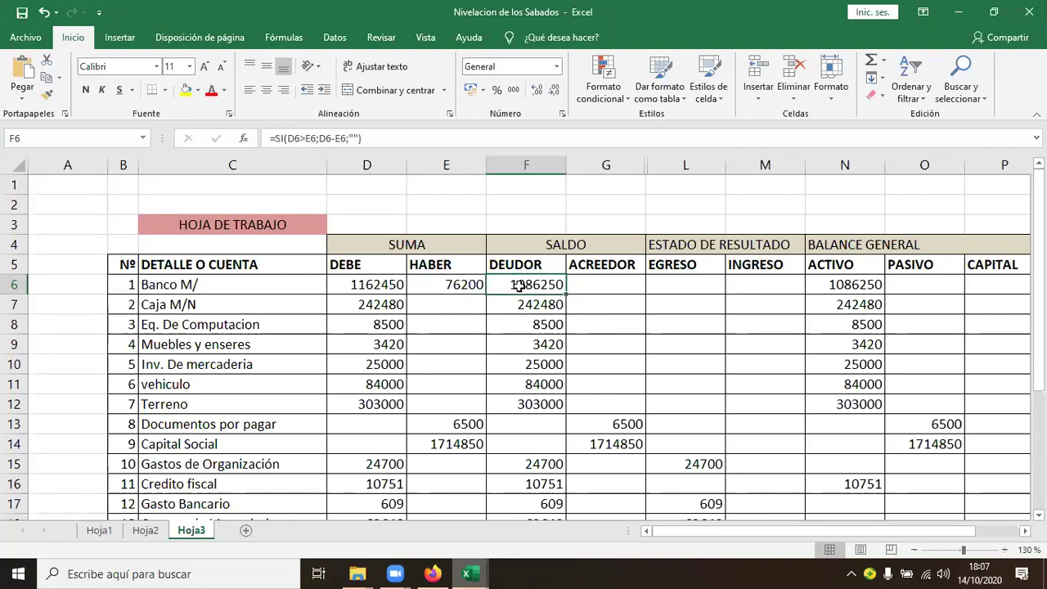
Check the Debe and Haber cells of Caja M/N and inspect its Deudor balance formula.
left_click(364, 304)
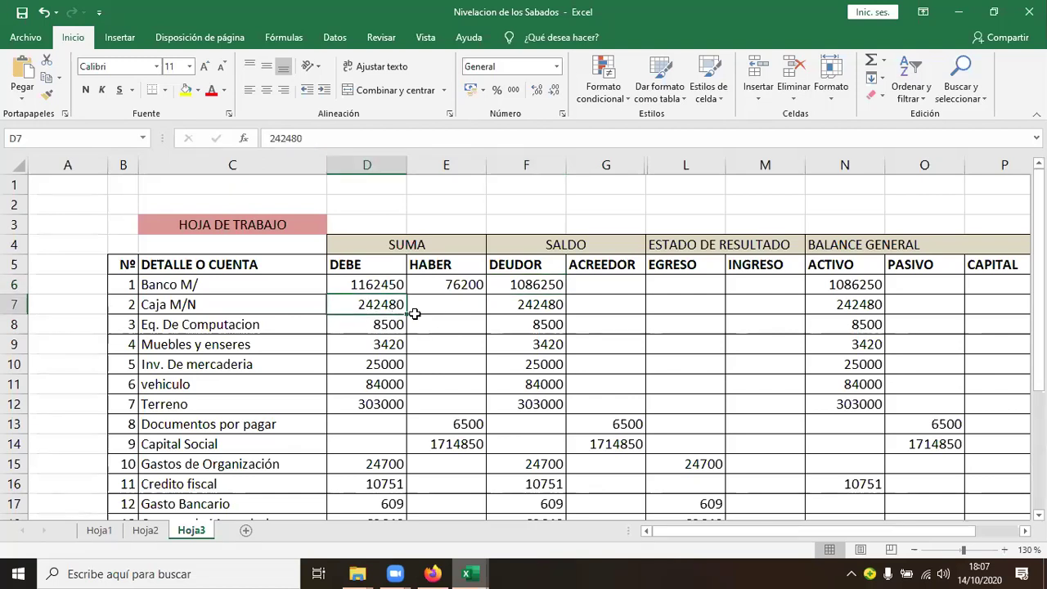
left_click(459, 319)
left_click(462, 306)
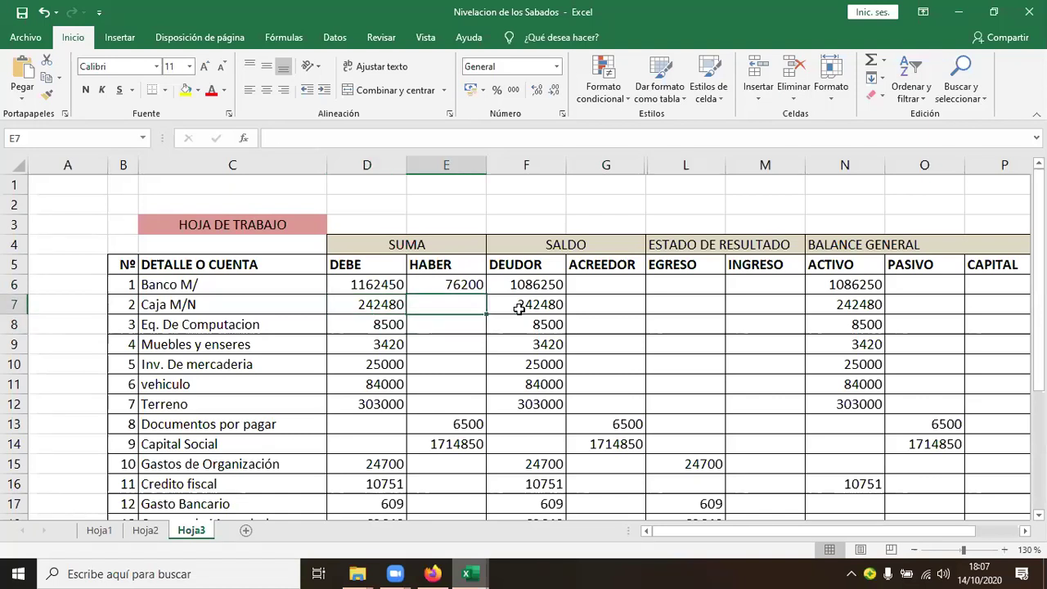
left_click(533, 302)
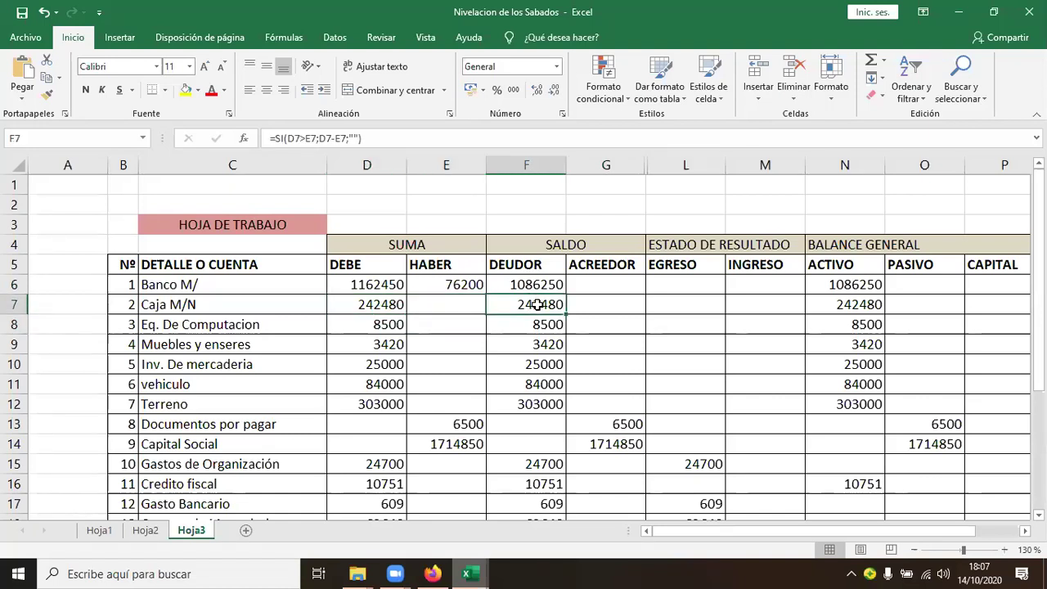
Check the Debe and Haber cells of Documentos por pagar and select the Acreedor column down to Capital Social.
left_click(464, 423)
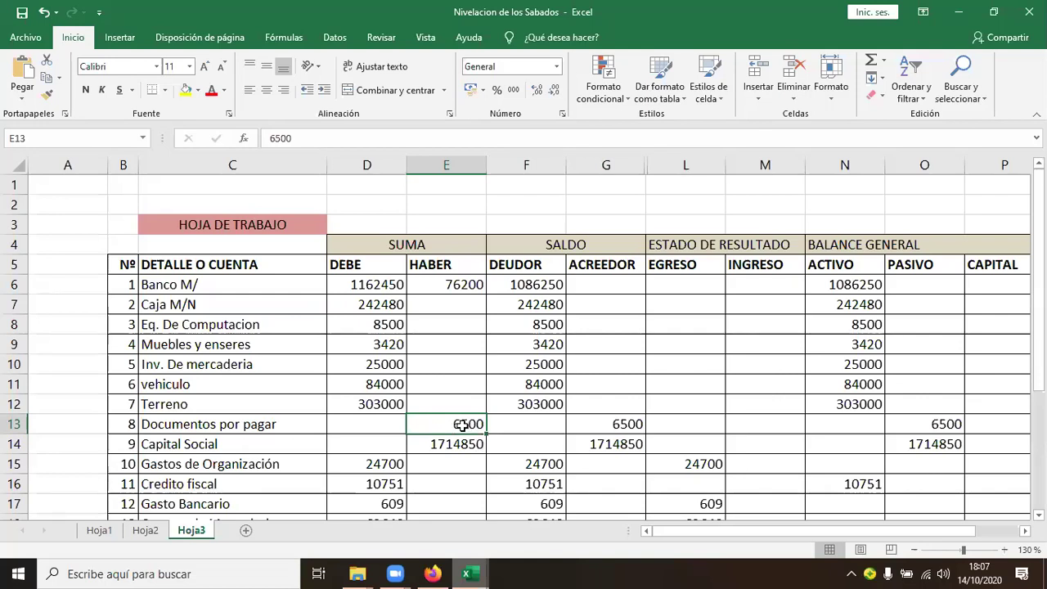
left_click(364, 424)
left_click(456, 427)
left_click_drag(606, 262, 621, 443)
Examine the Egreso column of ESTADO DE RESULTADO, including the entries for Gastos de Organización and Gasto Bancario.
left_click(681, 266)
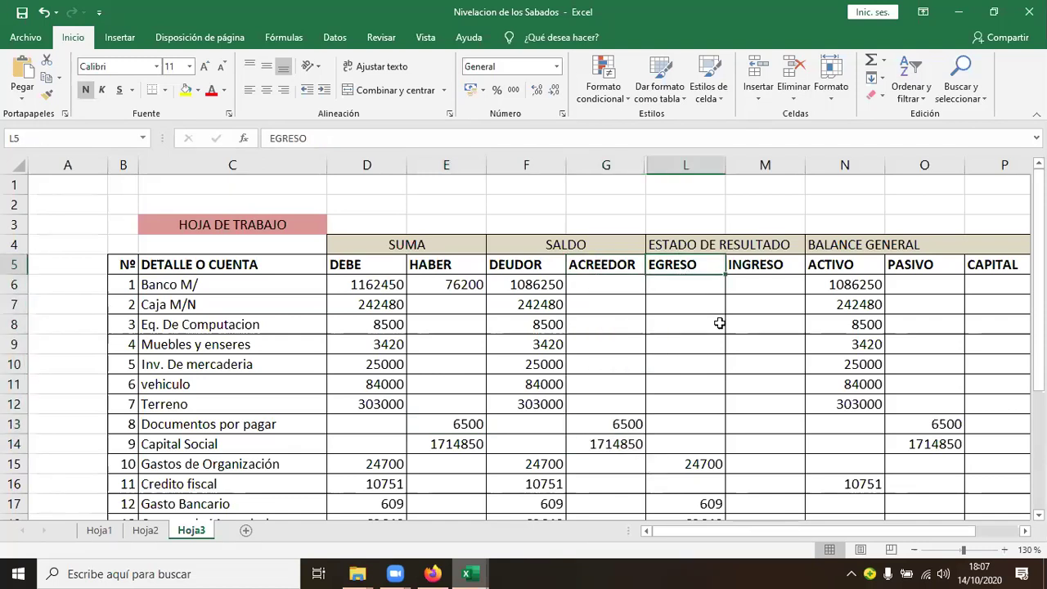
left_click(700, 285)
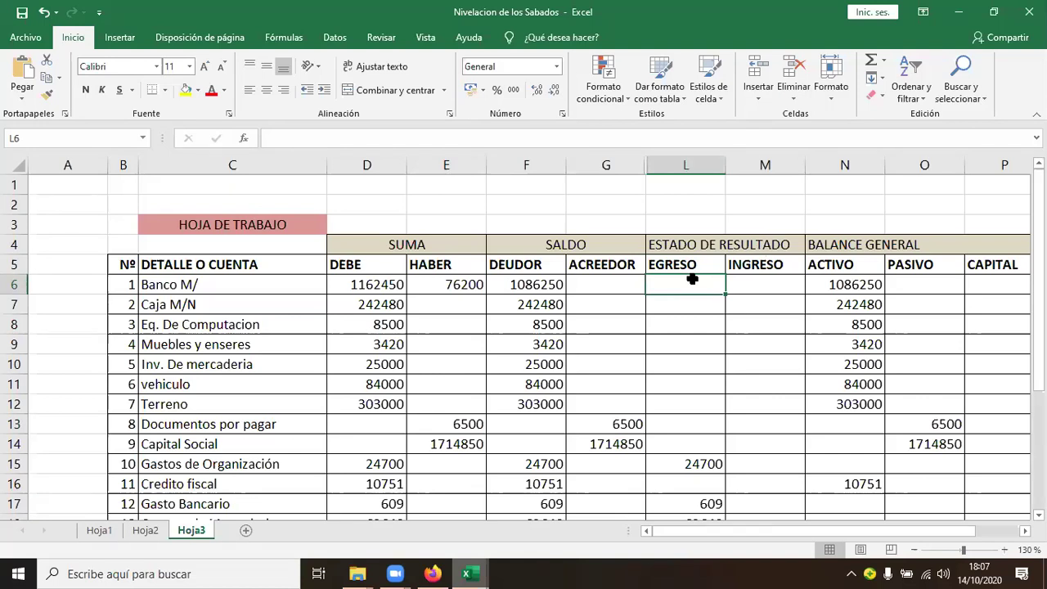
scroll(691, 280, "down", 1)
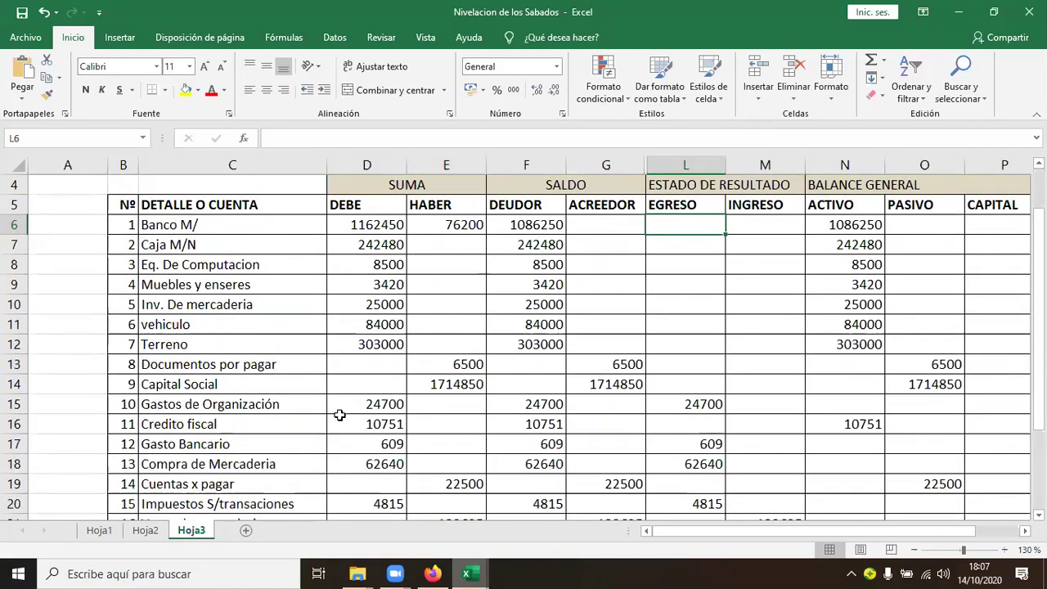
left_click(664, 406)
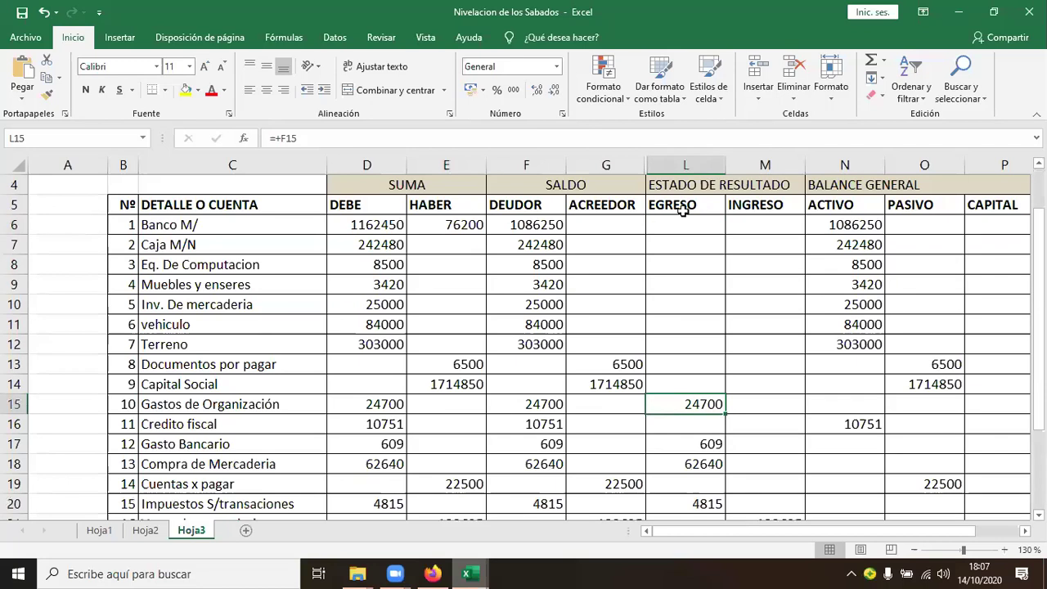
left_click(703, 441)
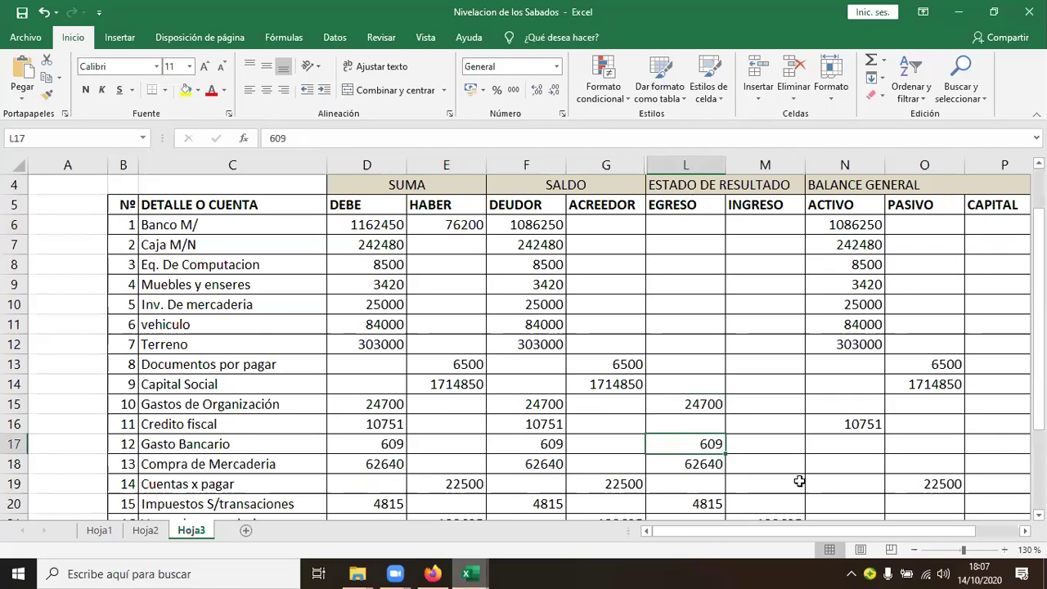
Check the Ingreso entry for Venta de mercaderia and the Egreso and Ingreso column totals.
scroll(796, 481, "down", 2)
left_click(779, 405)
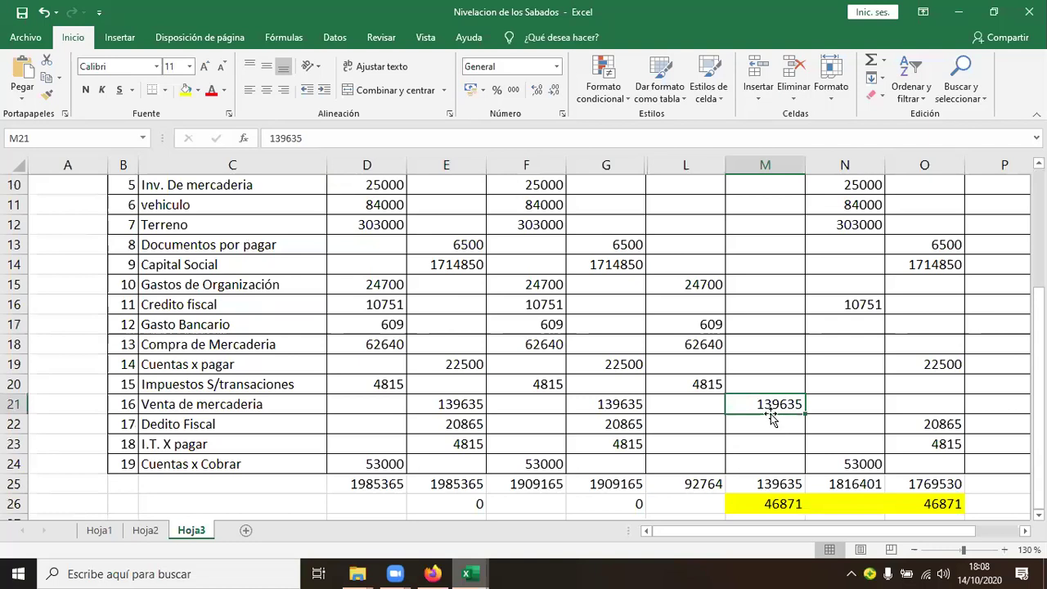
left_click(695, 482)
left_click(752, 482)
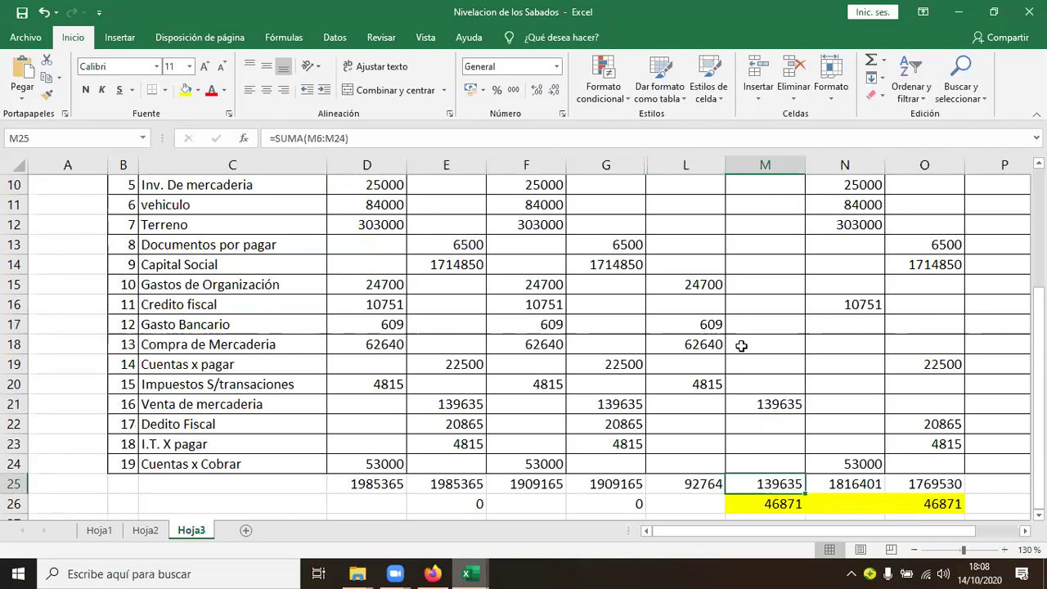
Select the Egreso and Ingreso columns from their headings downward and check their cells for Banco M/ and Eq. De Computacion.
scroll(740, 346, "up", 2)
left_click_drag(692, 205, 738, 455)
scroll(737, 456, "up", 3)
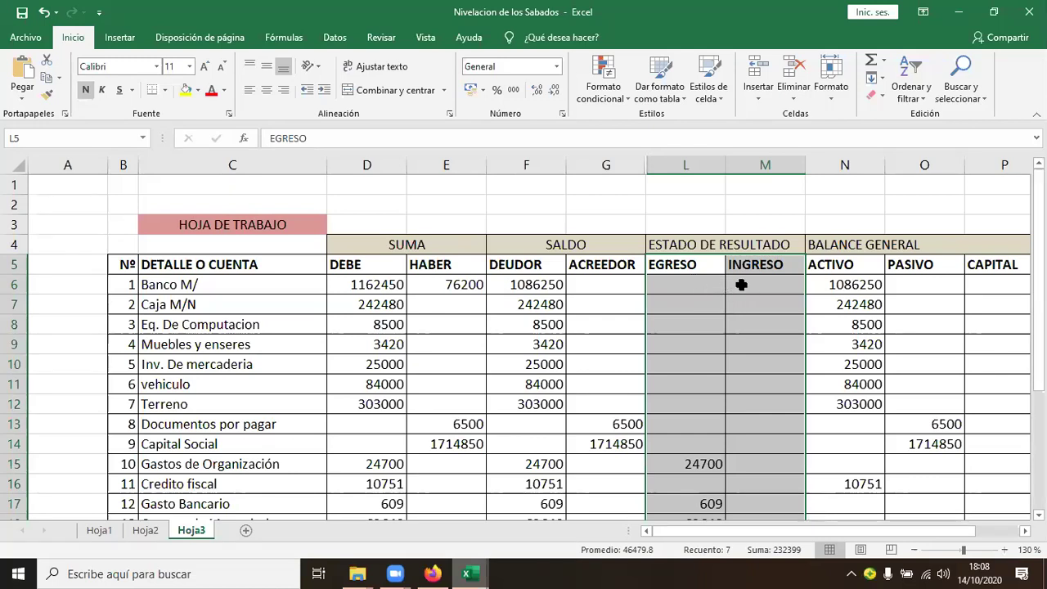
left_click(700, 284)
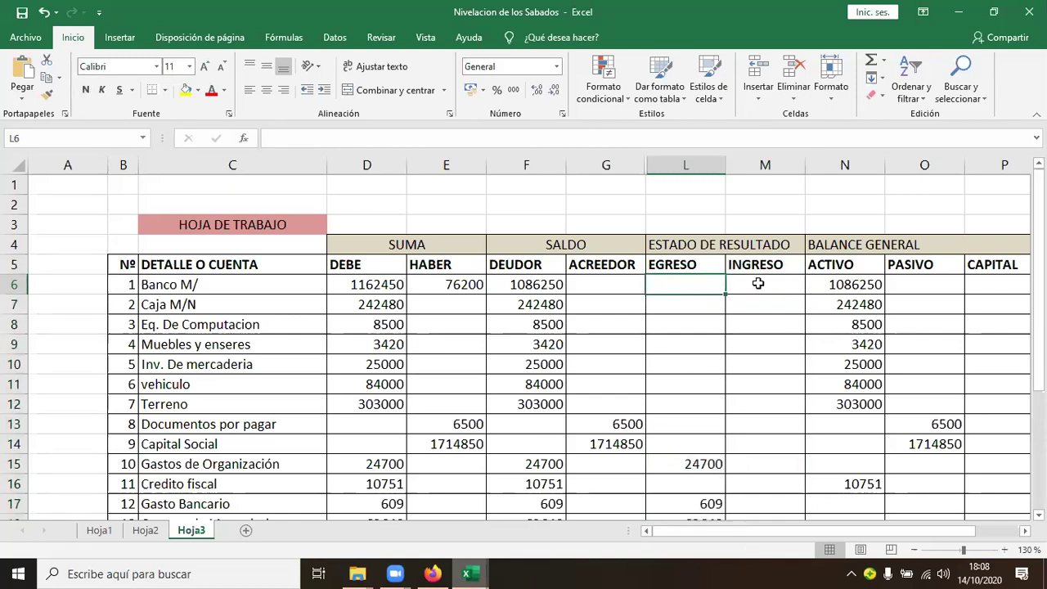
left_click(758, 284)
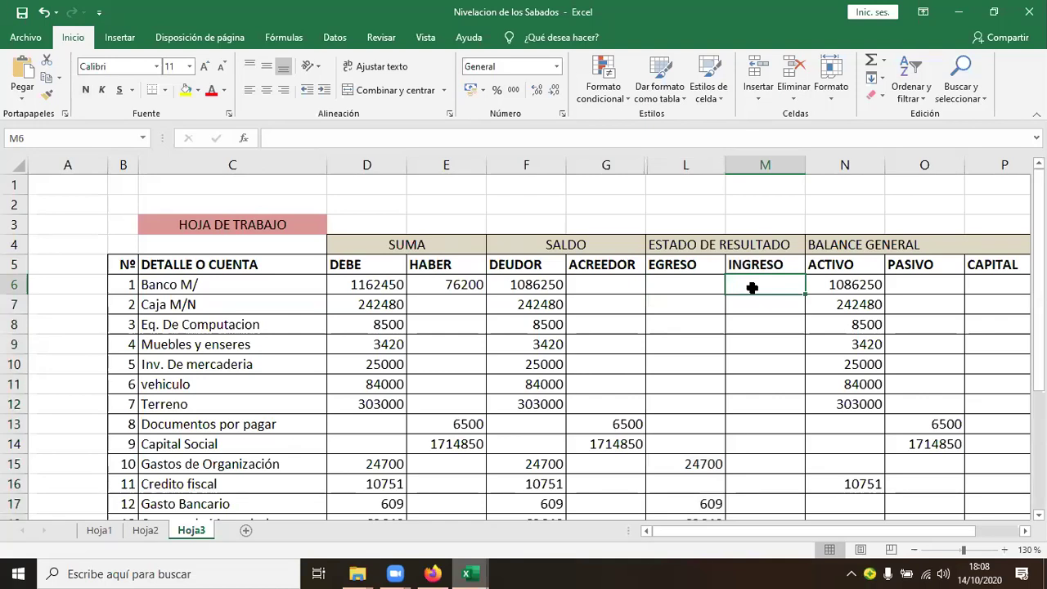
left_click(746, 325)
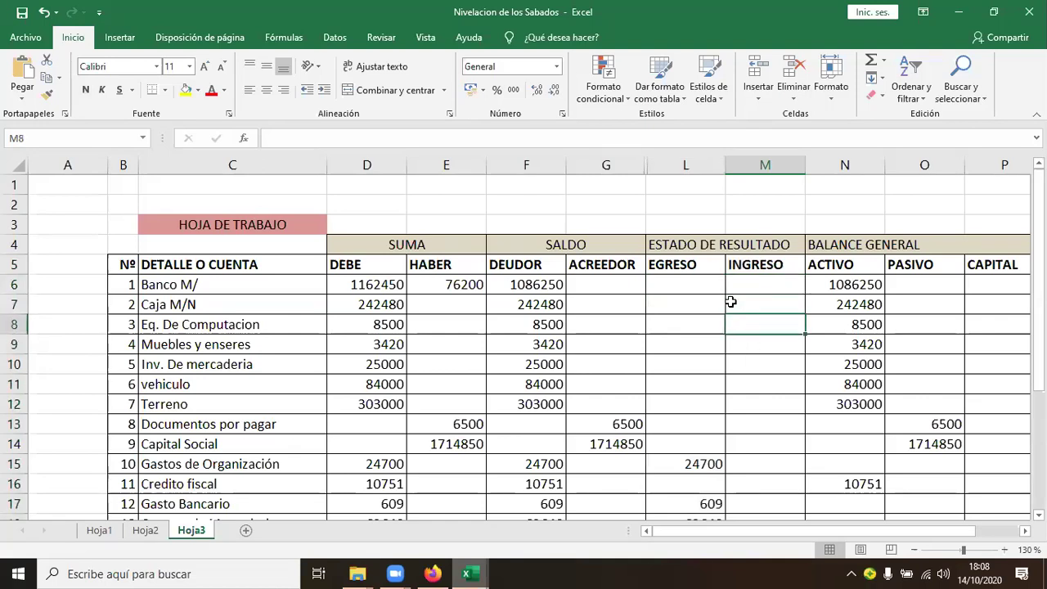
left_click(677, 326)
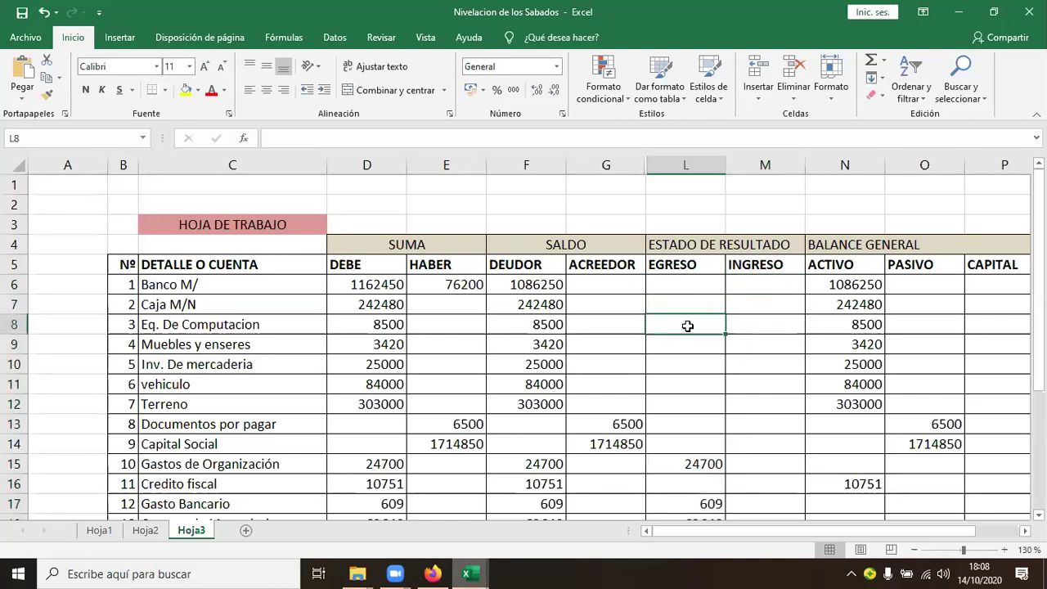
Compare the Egreso and Ingreso cells of ESTADO DE RESULTADO in the Eq. De Computacion row.
left_click(748, 327)
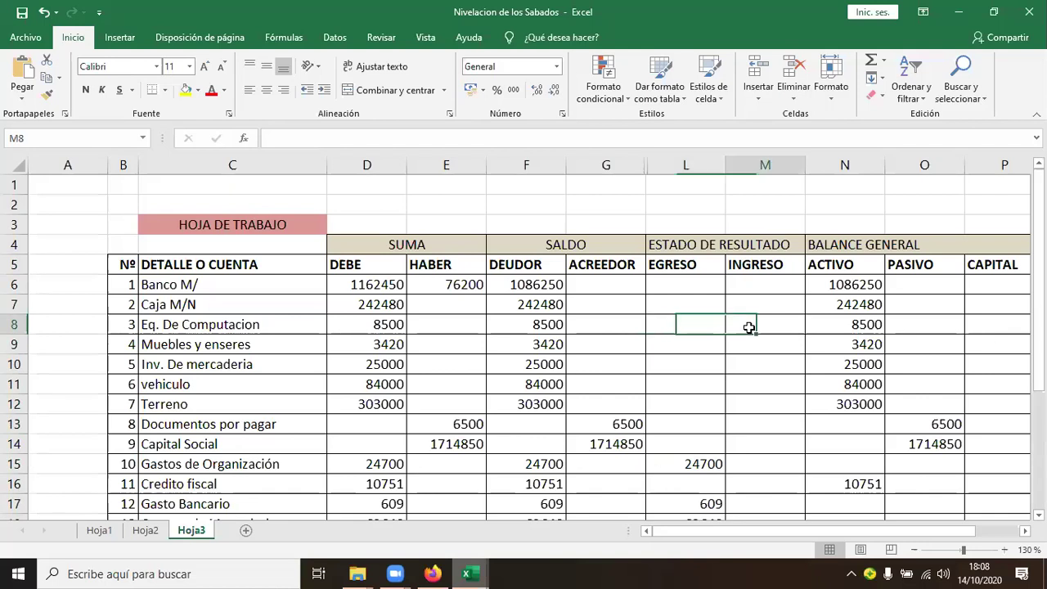
left_click(718, 325)
left_click(731, 324)
left_click(695, 325)
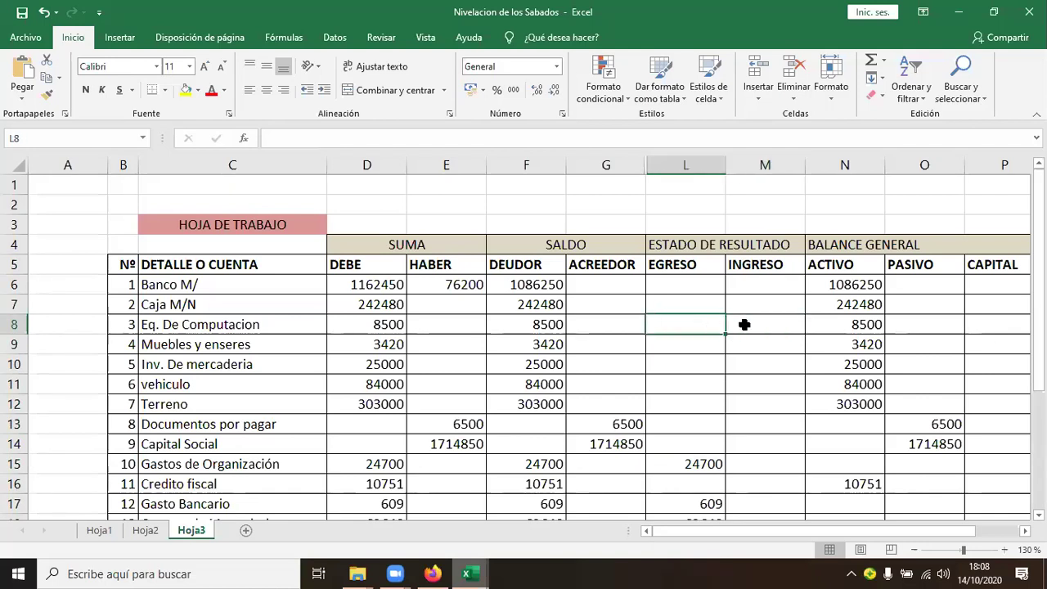
left_click(754, 326)
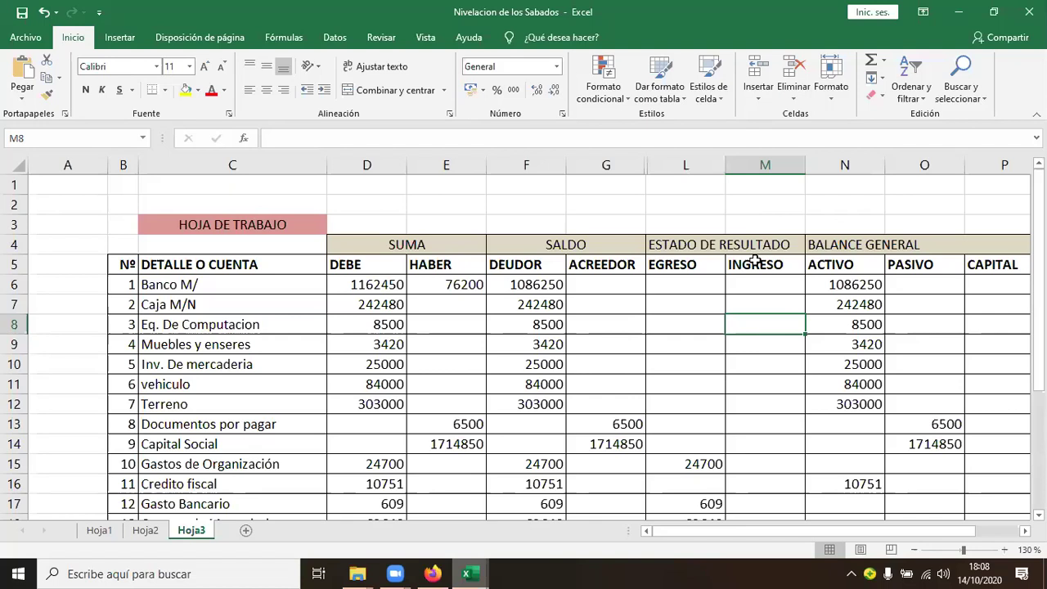
Check the Ingreso amount of Venta de mercaderia and the Ingreso and Egreso totals beneath the table.
scroll(761, 337, "down", 2)
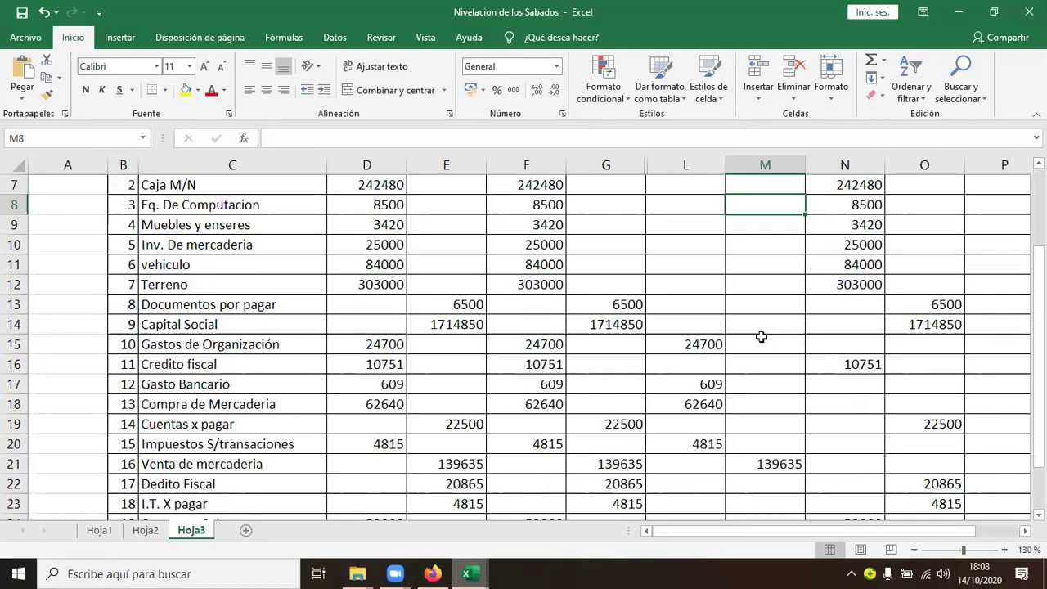
left_click(759, 462)
scroll(759, 462, "down", 2)
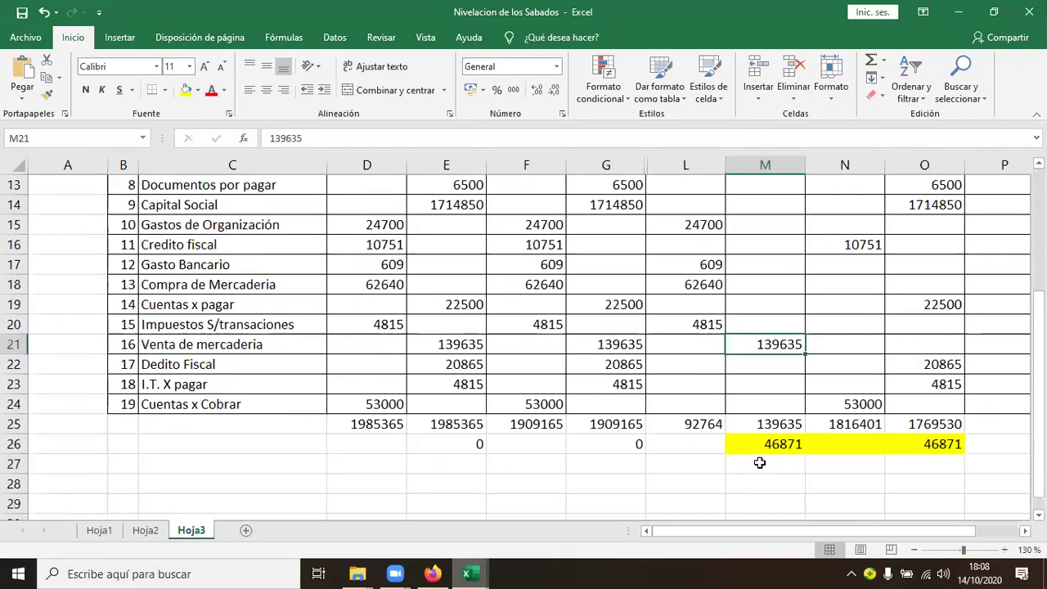
left_click(730, 423)
left_click(713, 421)
Trace the Egreso and Ingreso totals back through their columns and inspect the highlighted result formula below the Ingreso total.
scroll(714, 422, "up", 4)
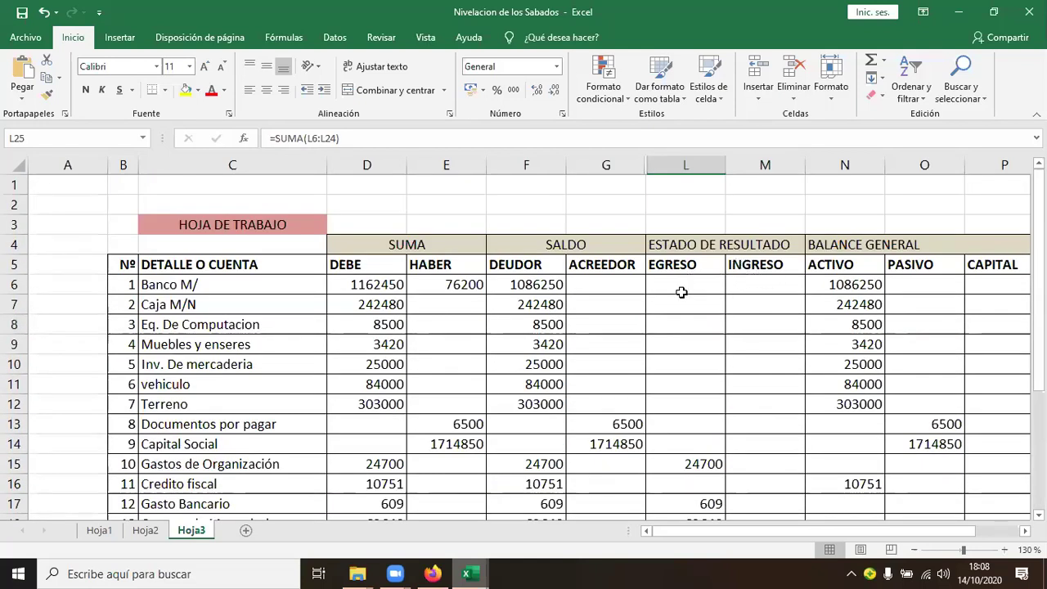
scroll(701, 336, "down", 4)
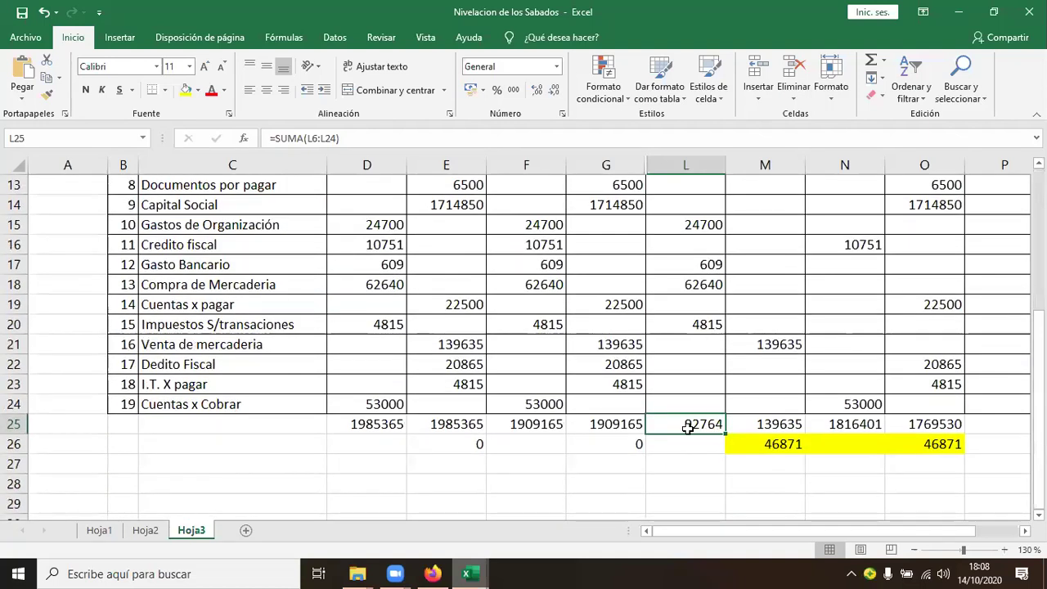
left_click(750, 421)
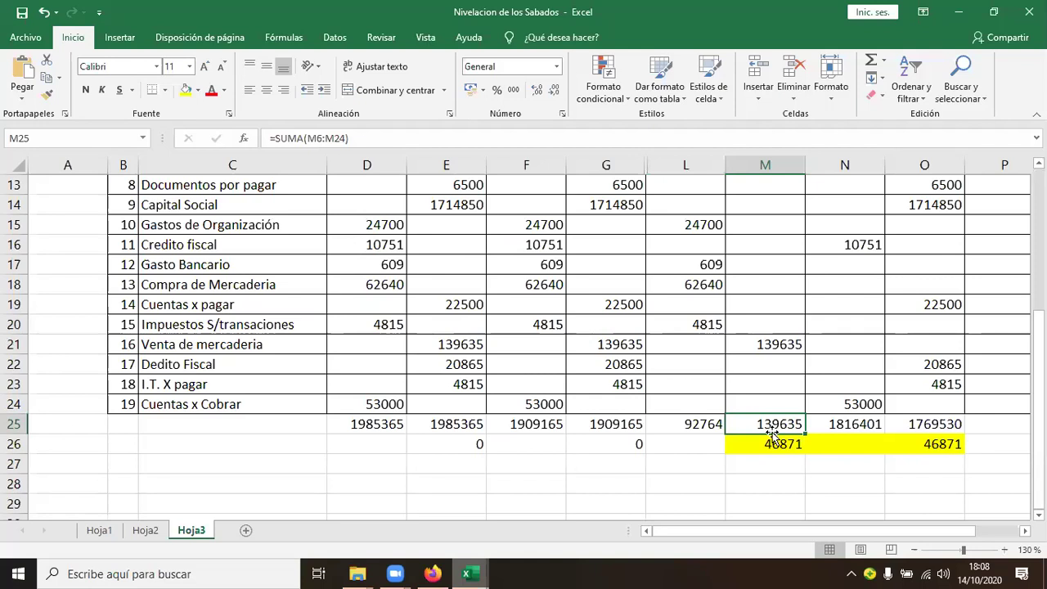
scroll(772, 436, "up", 3)
scroll(760, 436, "down", 4)
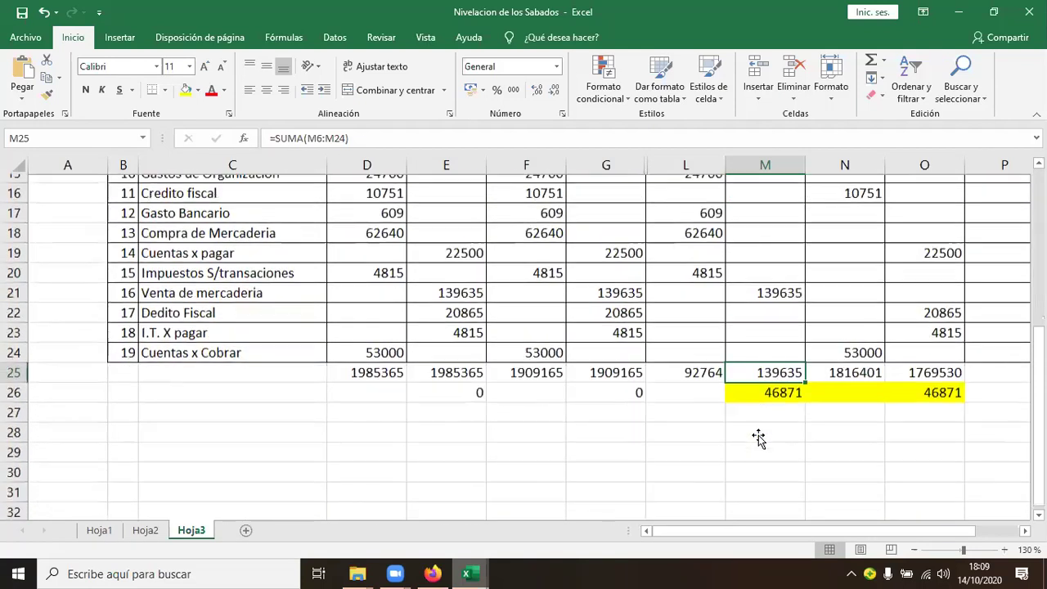
left_click(776, 388)
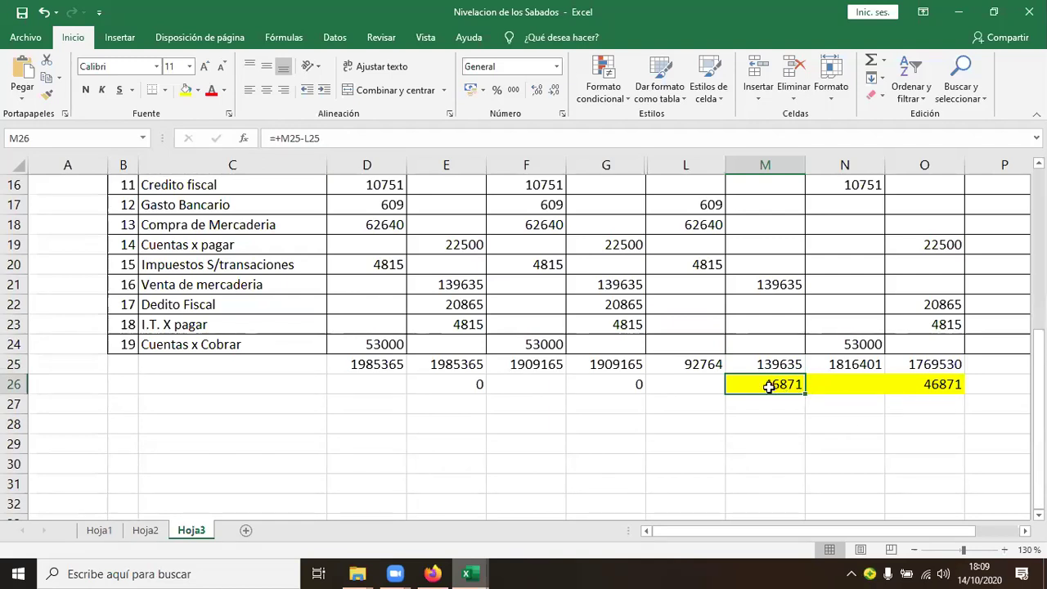
Select the ACTIVO amounts of BALANCE GENERAL down to Credito fiscal and the PASIVO cells down to Gasto Bancario.
scroll(834, 340, "up", 1)
scroll(834, 341, "up", 4)
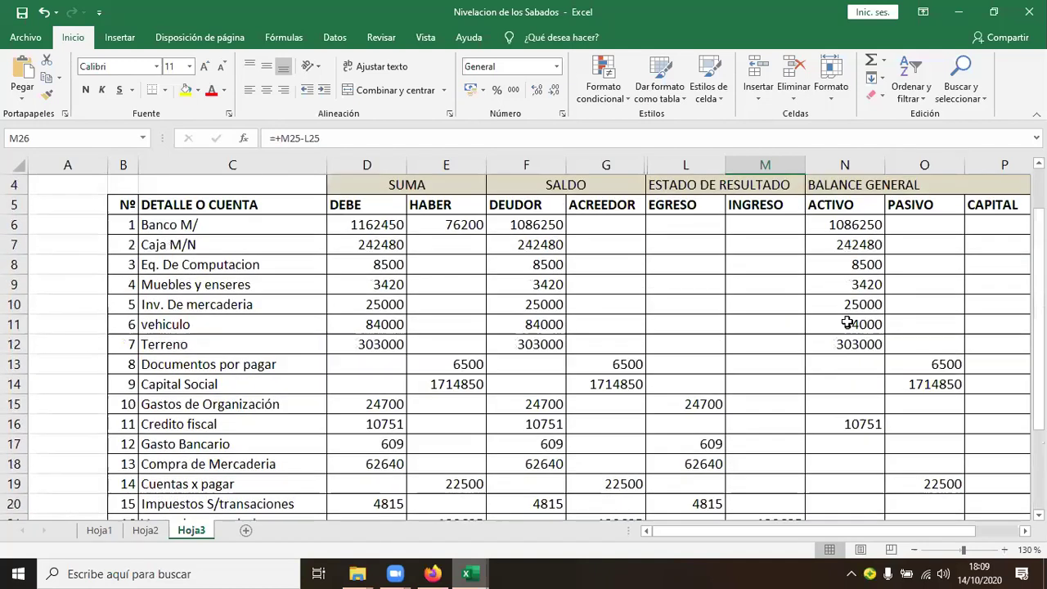
left_click(848, 212)
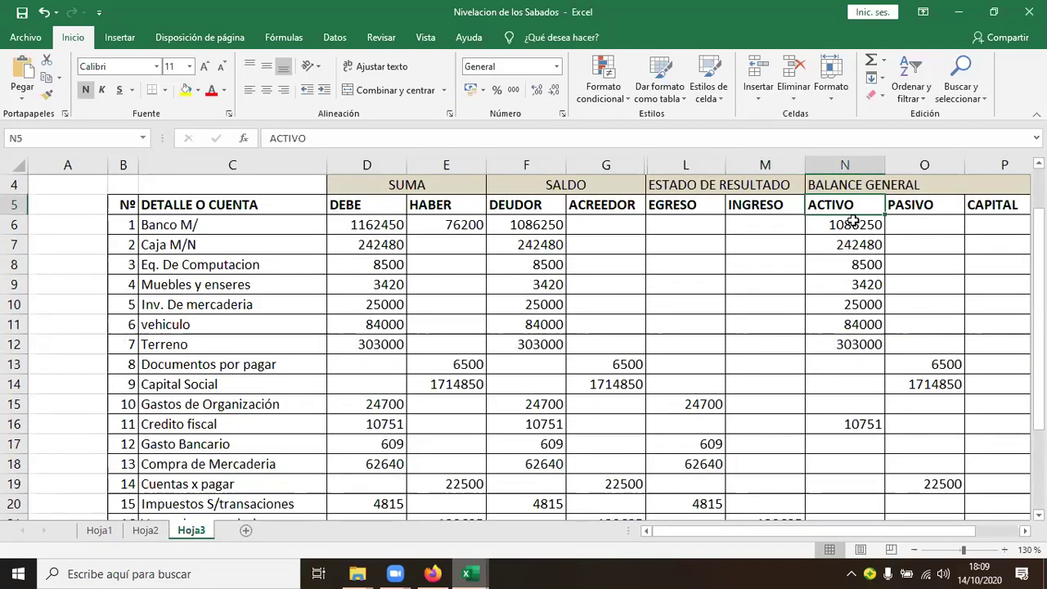
left_click_drag(852, 221, 850, 428)
left_click_drag(923, 224, 936, 442)
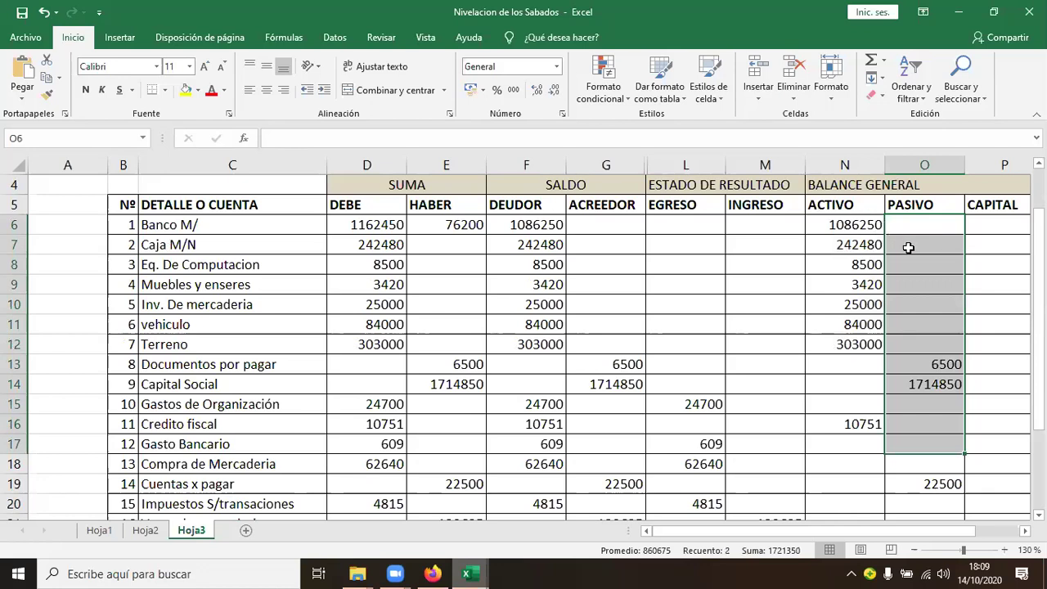
Compare the highlighted result under PASIVO with the one under INGRESO at the foot of the worksheet.
scroll(923, 342, "down", 4)
left_click(934, 381)
left_click(782, 385)
left_click(940, 381)
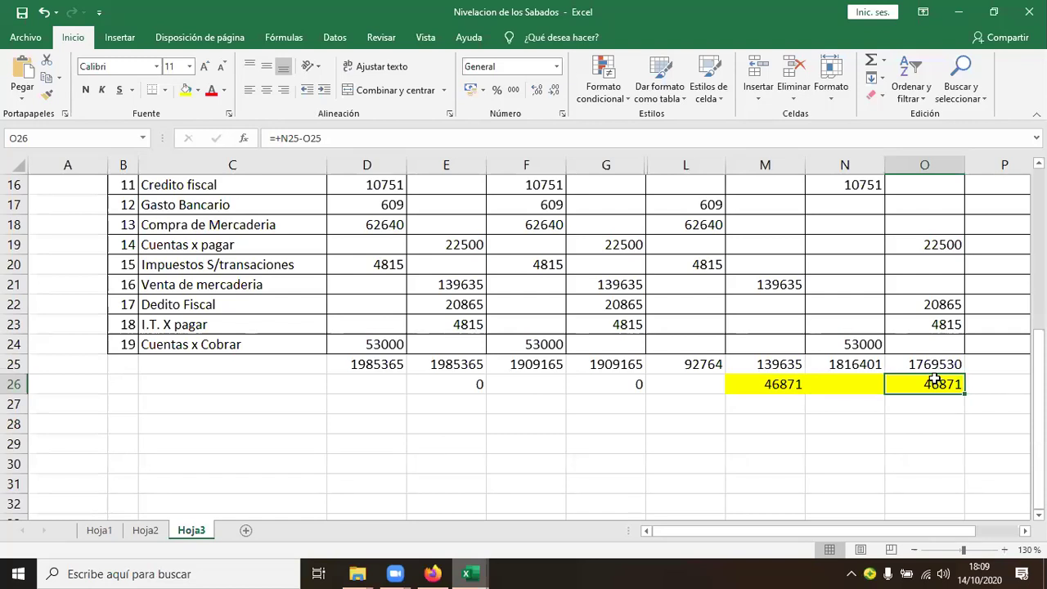
scroll(914, 388, "up", 5)
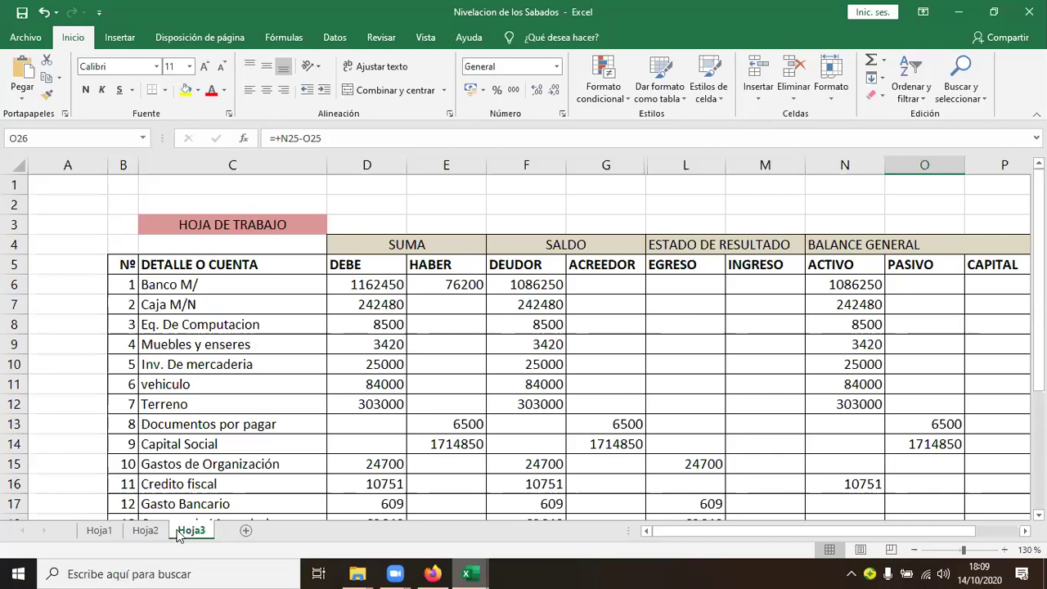
Go to the LIBRO DIARIO on Hoja1 and look through all its comprobantes.
left_click(140, 534)
left_click(118, 532)
left_click(129, 531)
left_click(105, 532)
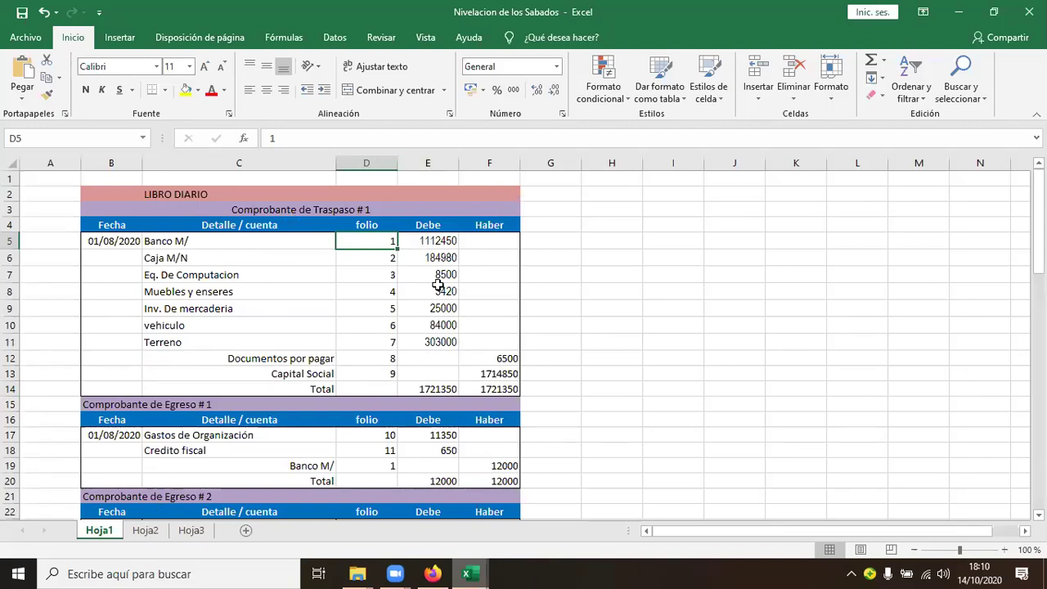
scroll(381, 237, "down", 8)
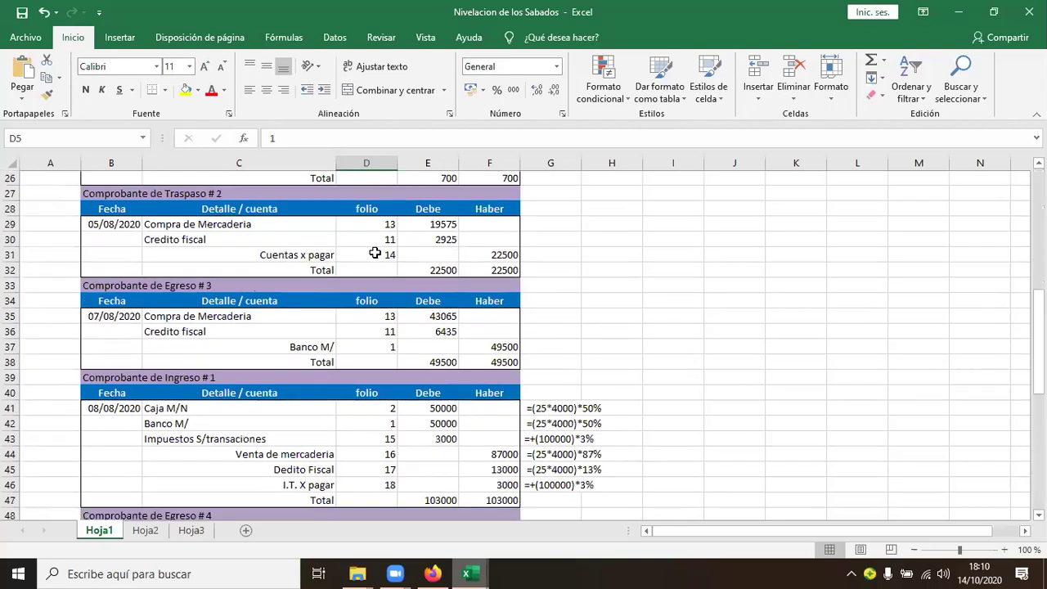
scroll(375, 253, "down", 13)
scroll(373, 258, "up", 20)
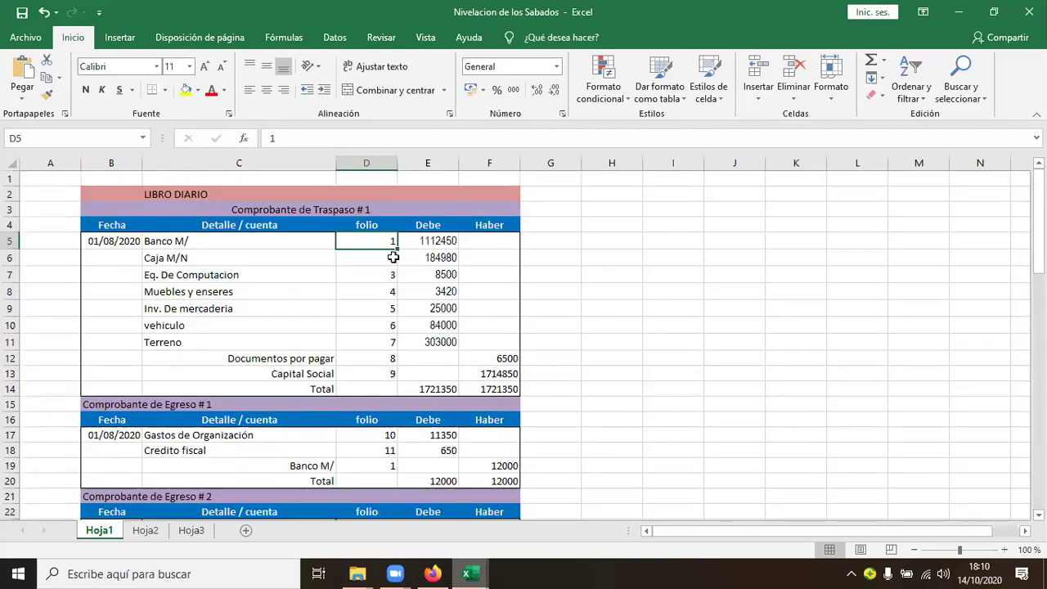
Check the Banco M/ Debe amount in Comprobante de Traspaso #1 and return through the LIBRO MAYOR to the HOJA DE TRABAJO.
left_click(425, 241)
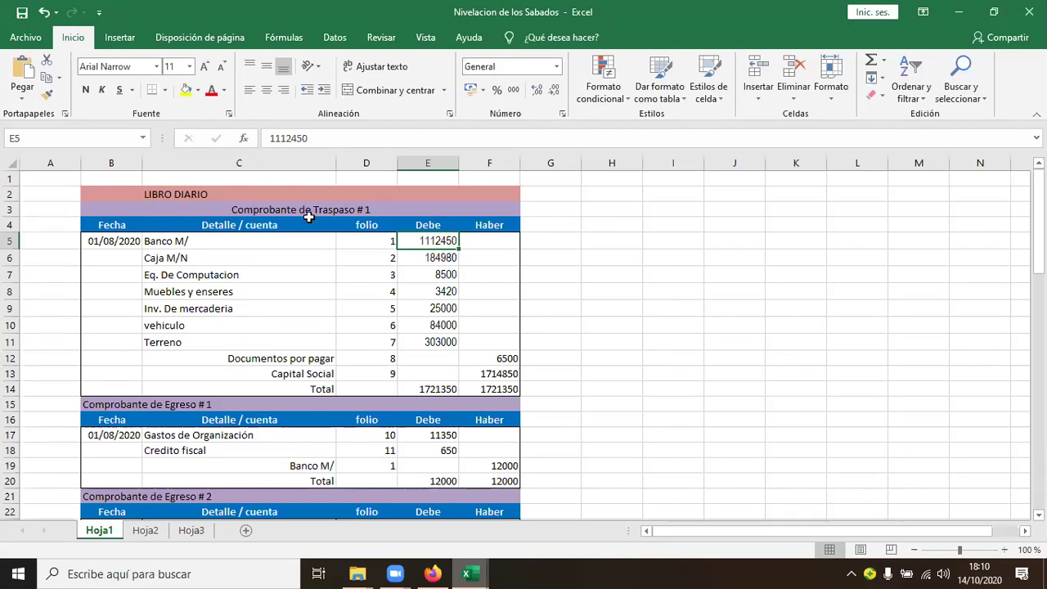
left_click(145, 530)
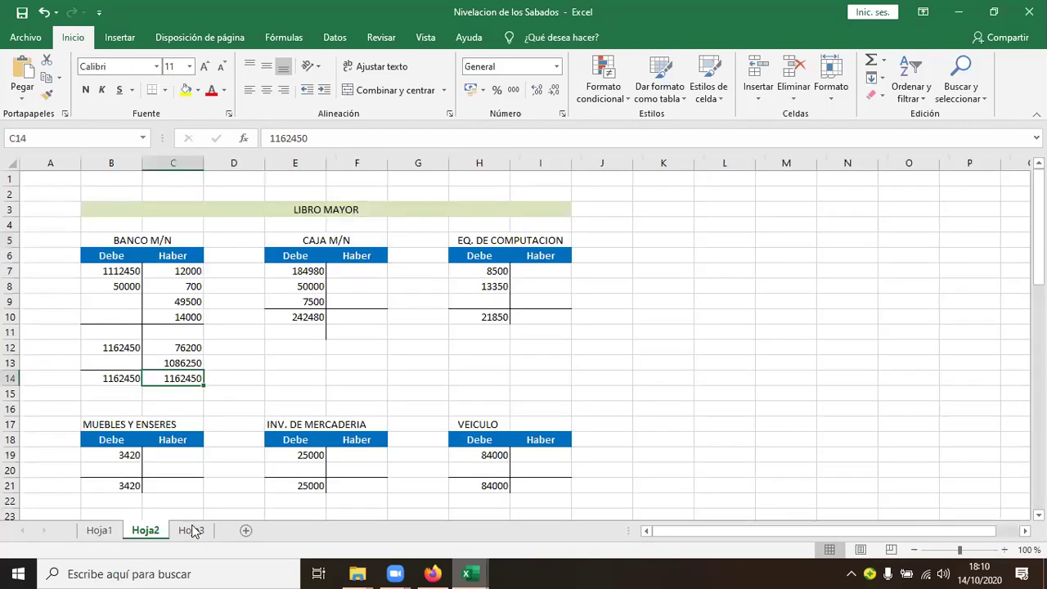
key("ctrl+Page_Down")
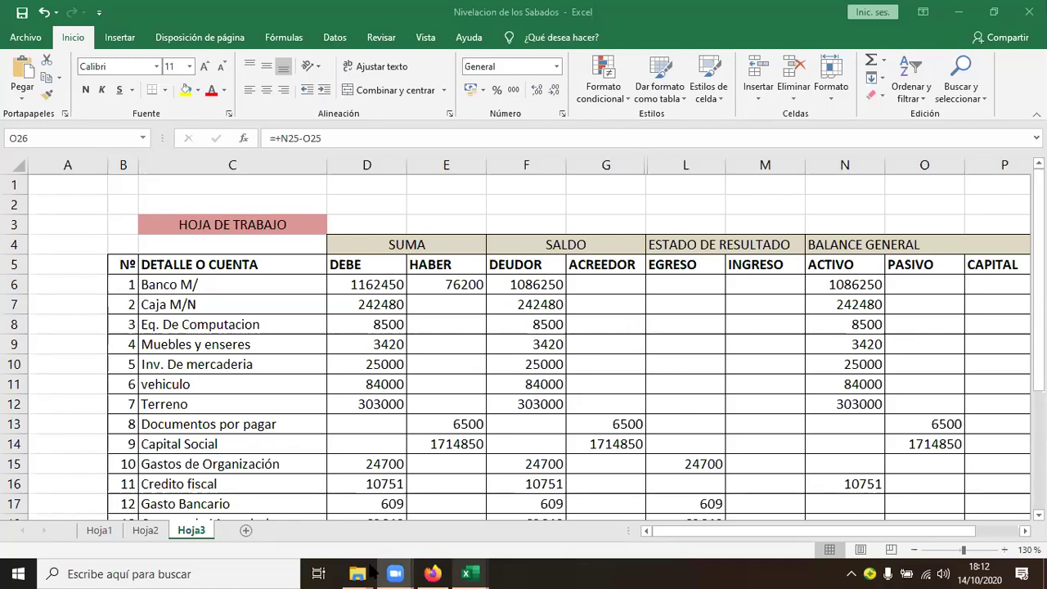
Close the Nivelacion de los Sabados workbook after selecting the HABER amount of Banco M/.
mouse_move(436, 572)
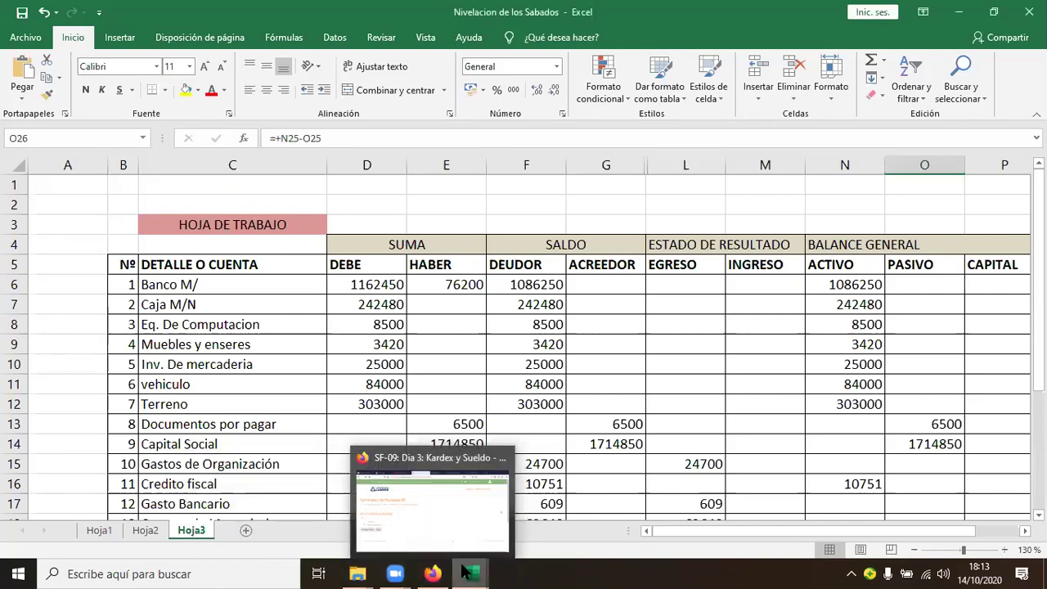
left_click(416, 280)
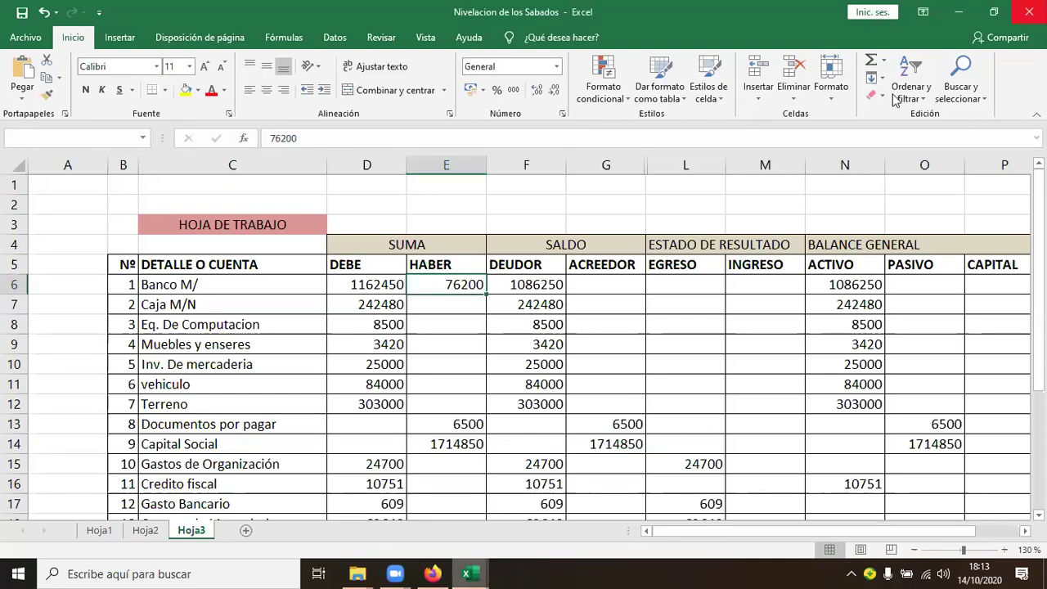
key("alt+F4")
left_click(515, 318)
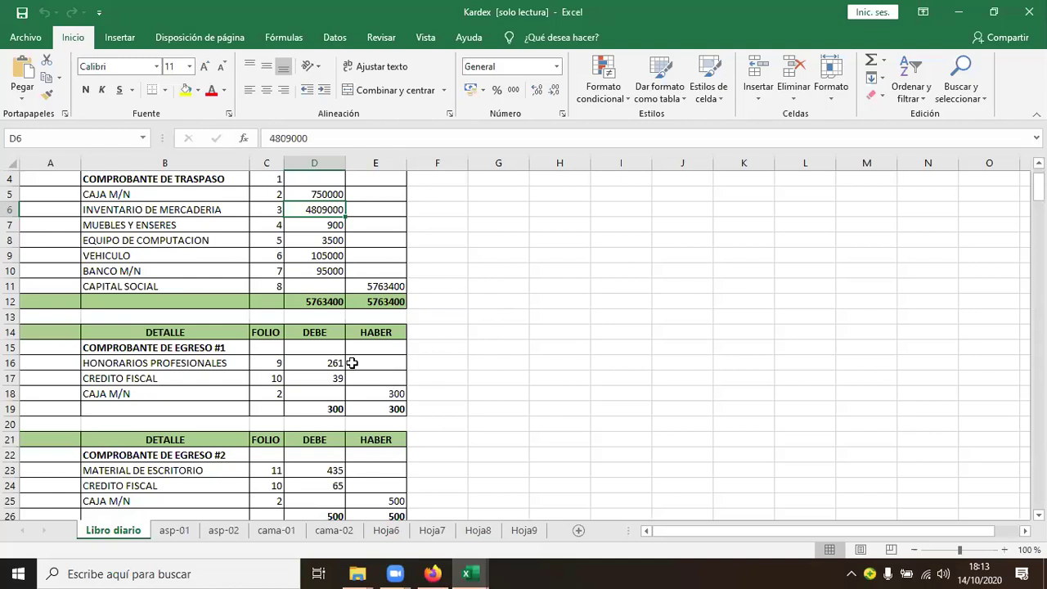
Check the Capital Social formula in the Kardex workbook's Libro diario and look over the first egreso vouchers.
scroll(352, 363, "up", 1)
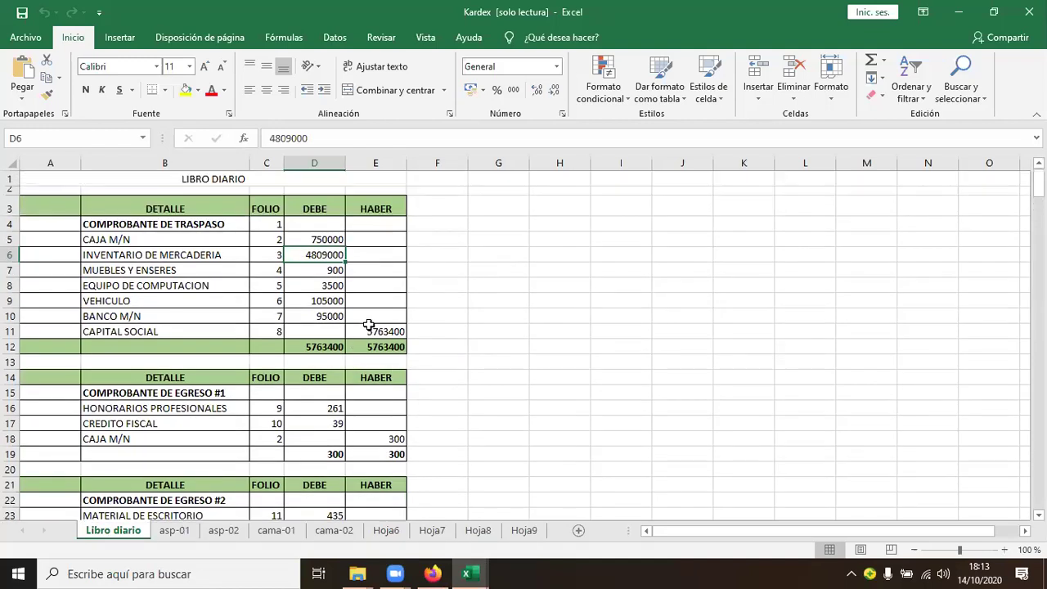
left_click(369, 328)
scroll(478, 328, "down", 5)
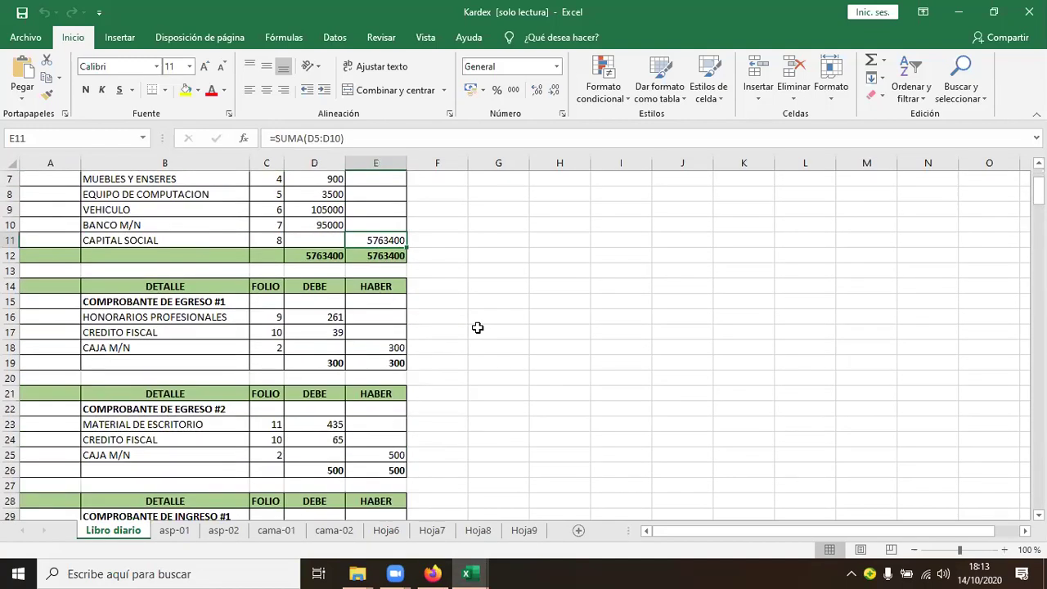
scroll(393, 340, "up", 5)
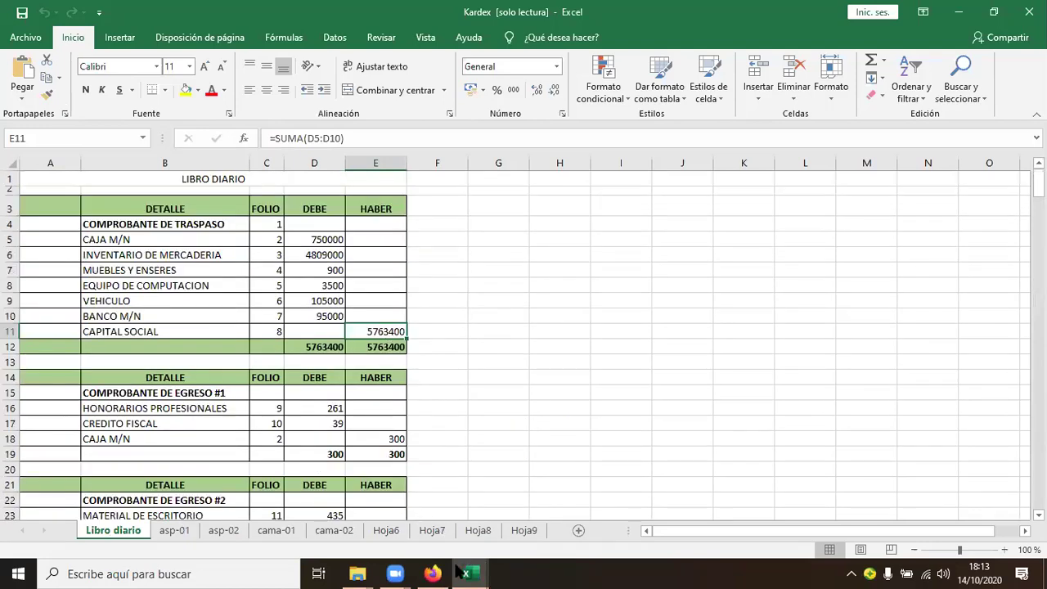
Switch to Firefox, open ENUNCIADO.pdf and highlight the PRACTICO Nº 1 opening statement and its Efectivo amount of 750.000.
left_click(433, 573)
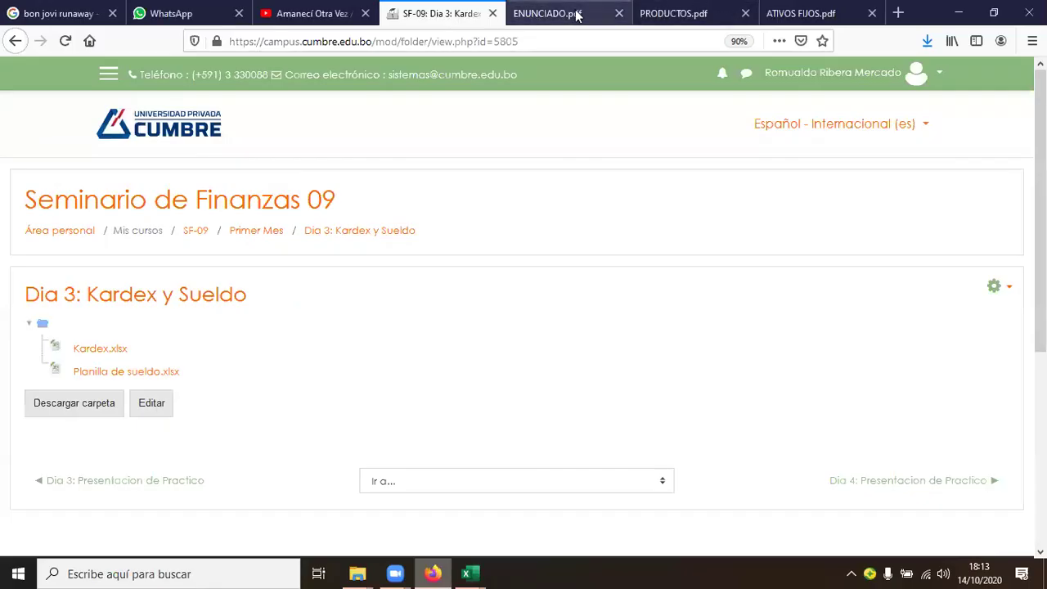
left_click(576, 15)
scroll(409, 180, "up", 10)
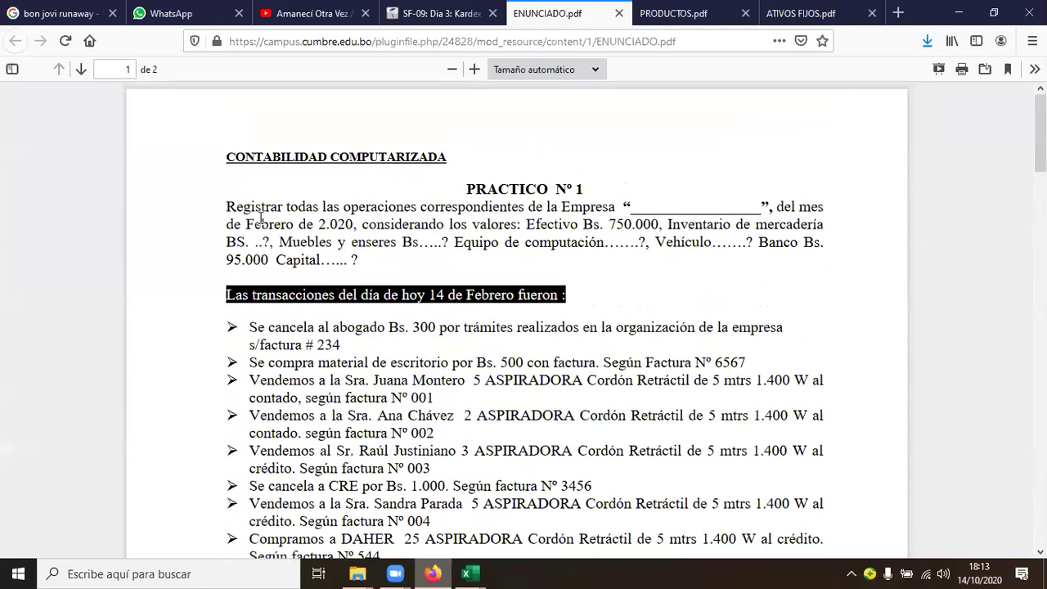
left_click_drag(224, 154, 378, 280)
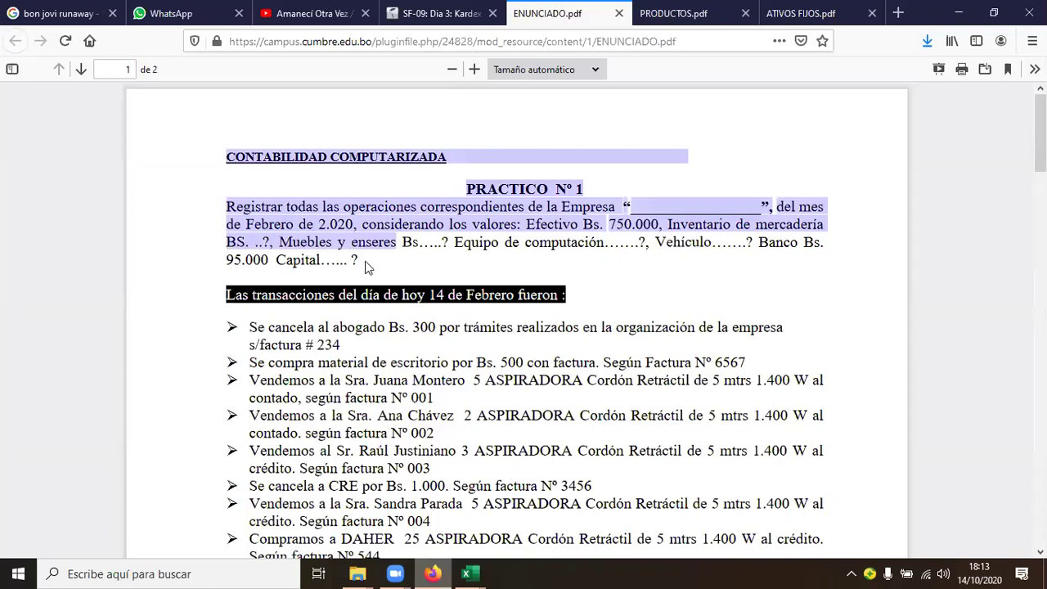
left_click(365, 266)
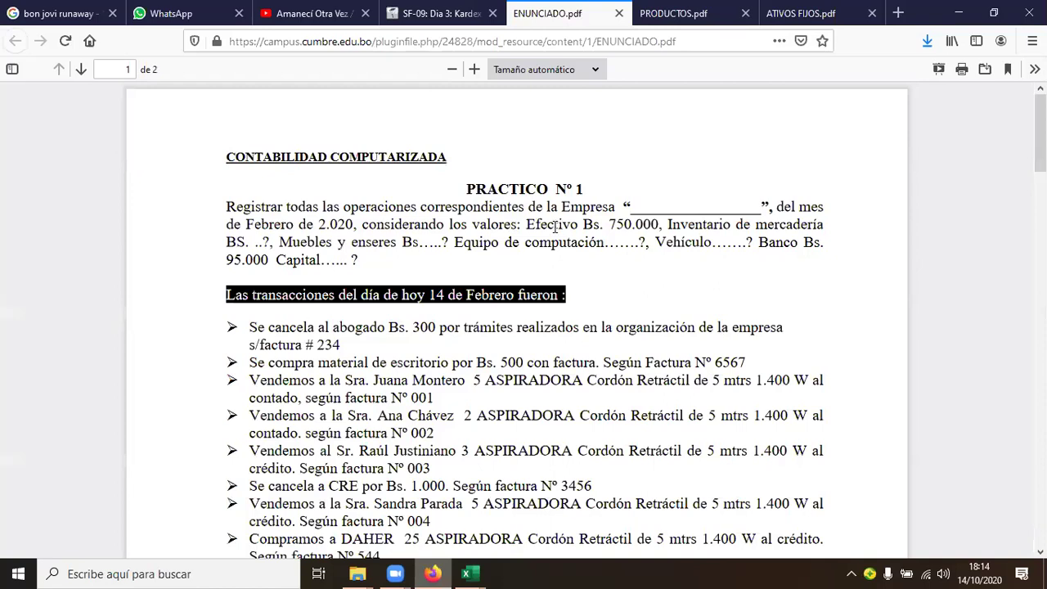
double_click(669, 224)
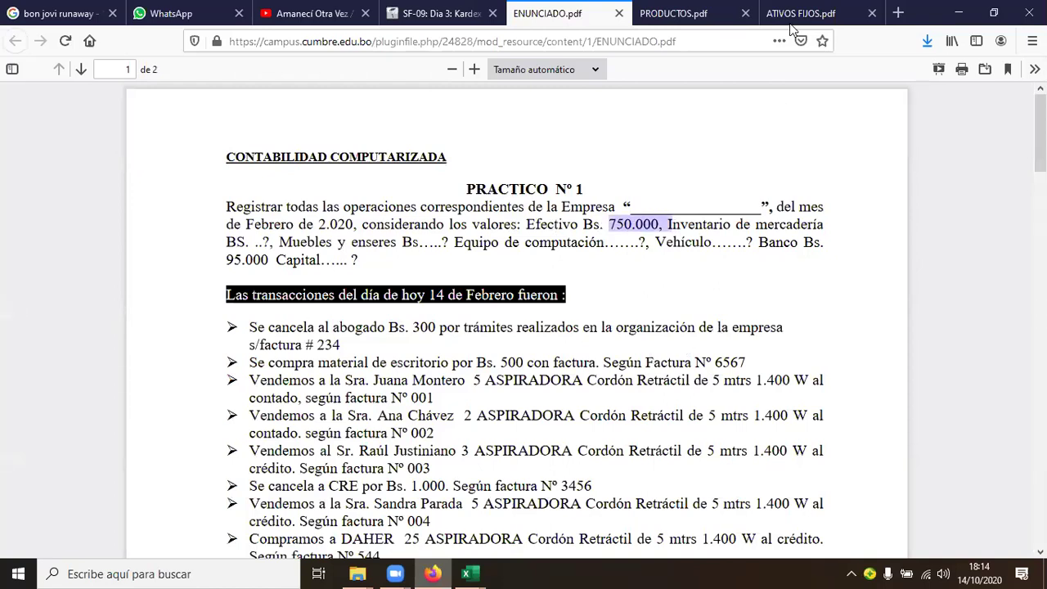
Switch back to the Kardex workbook in Excel and select the COMPROBANTE DE TRASPASO heading in the Libro diario.
mouse_move(473, 572)
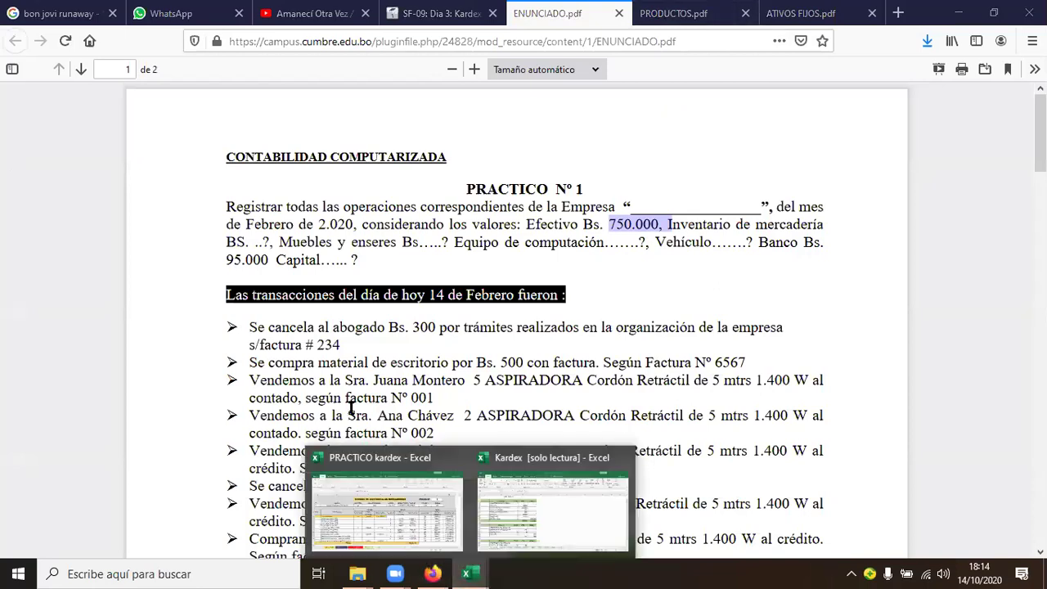
left_click(491, 502)
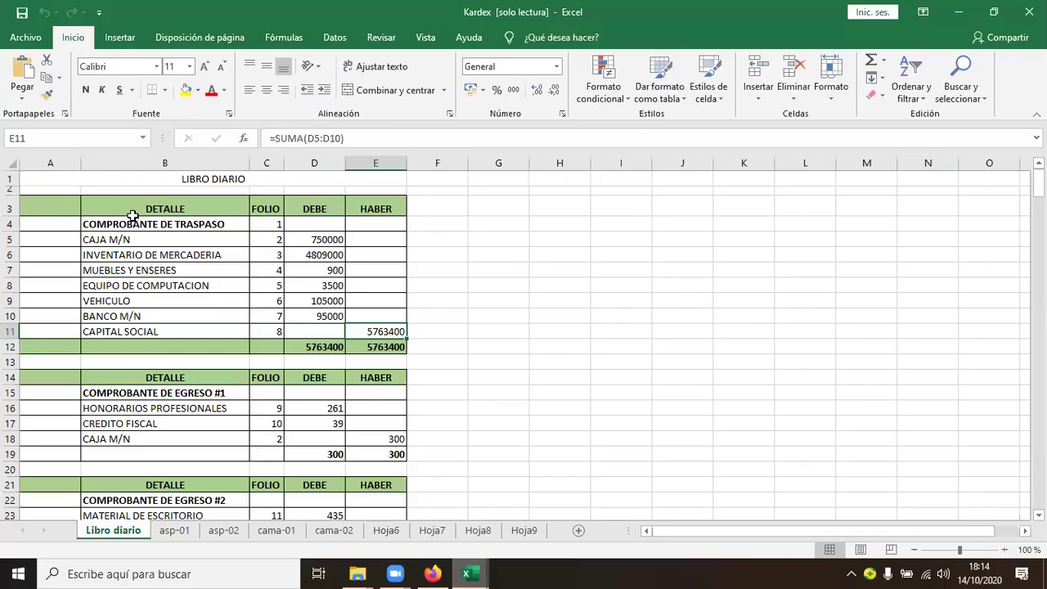
left_click(125, 226)
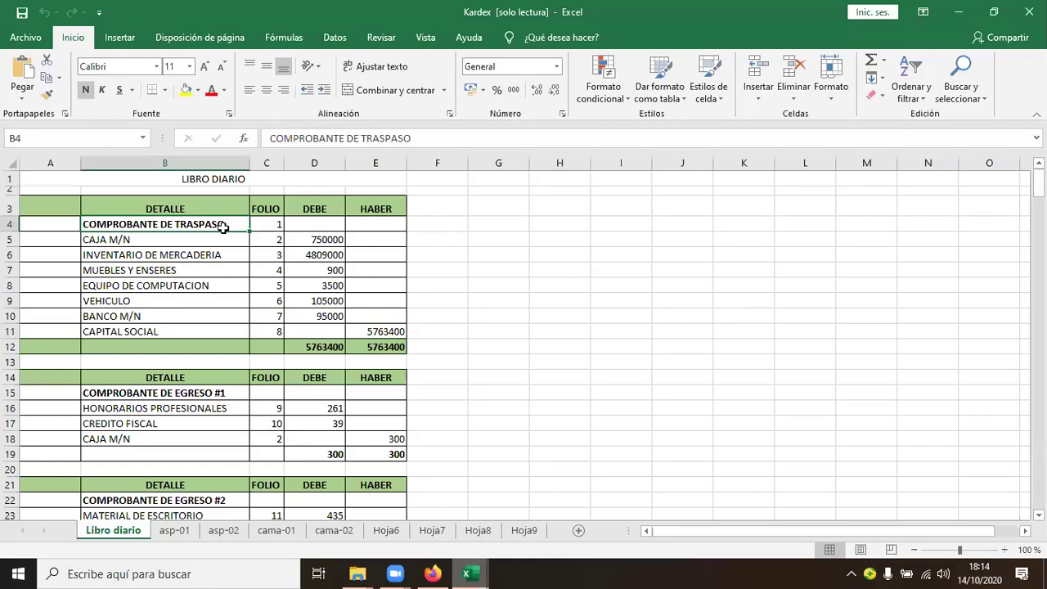
Examine the CAJA M/N entry of the Comprobante de Traspaso, selecting the FOLIO numbers and the CAJA M/N DEBE amount.
left_click(114, 239)
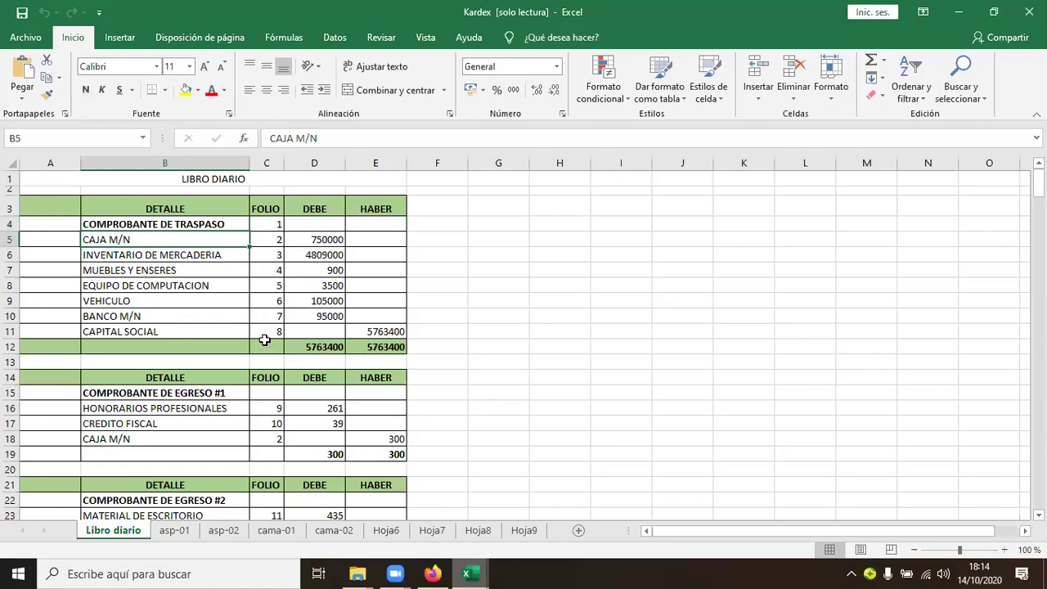
left_click_drag(276, 224, 280, 321)
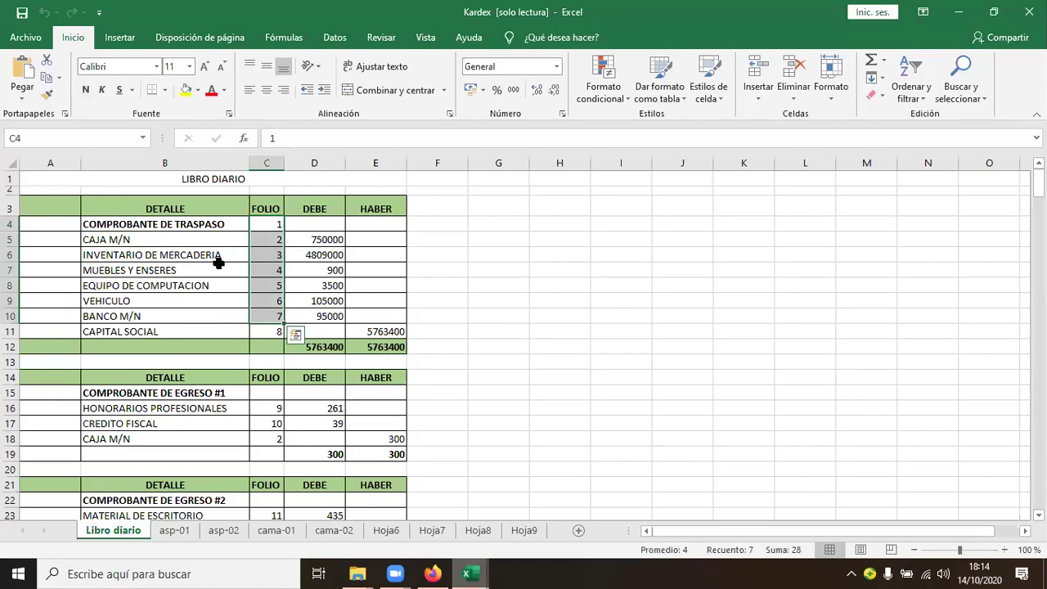
left_click(132, 245)
left_click(276, 241)
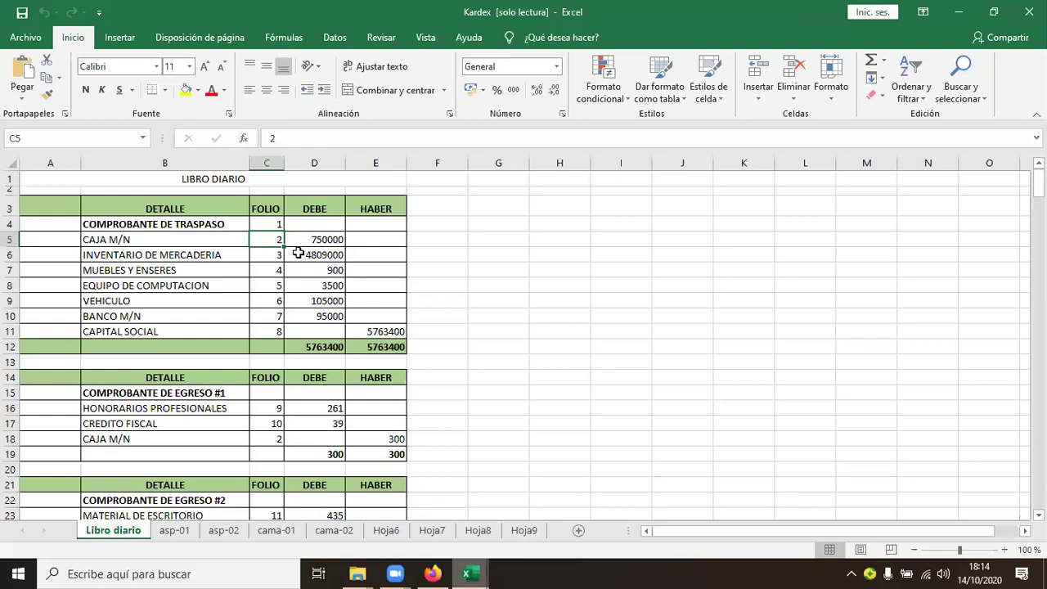
left_click(332, 239)
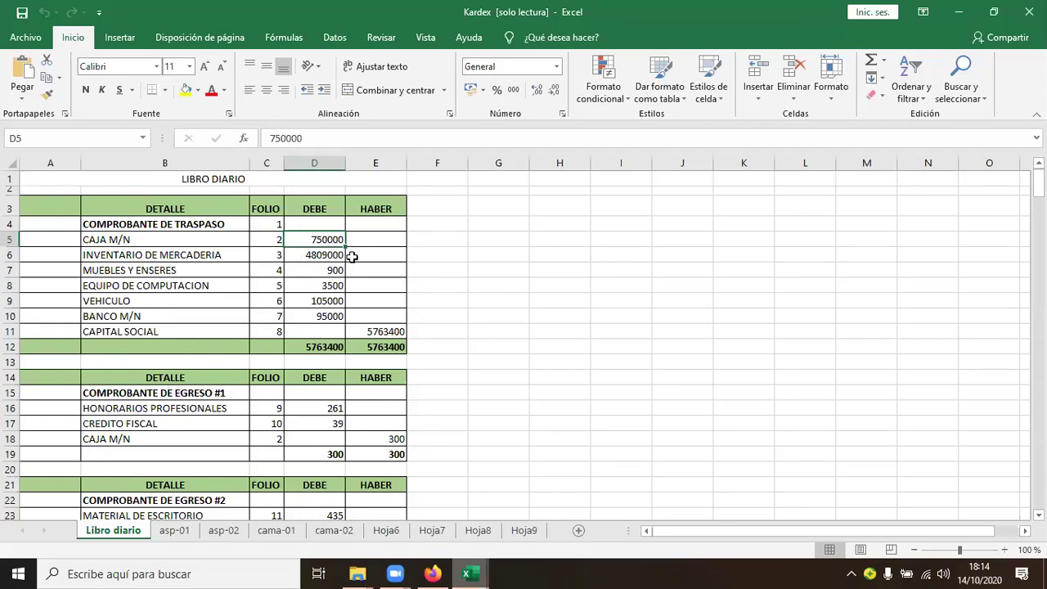
Switch to Firefox and highlight the Inventario de mercadería item in the opening statement of ENUNCIADO.pdf.
left_click(425, 572)
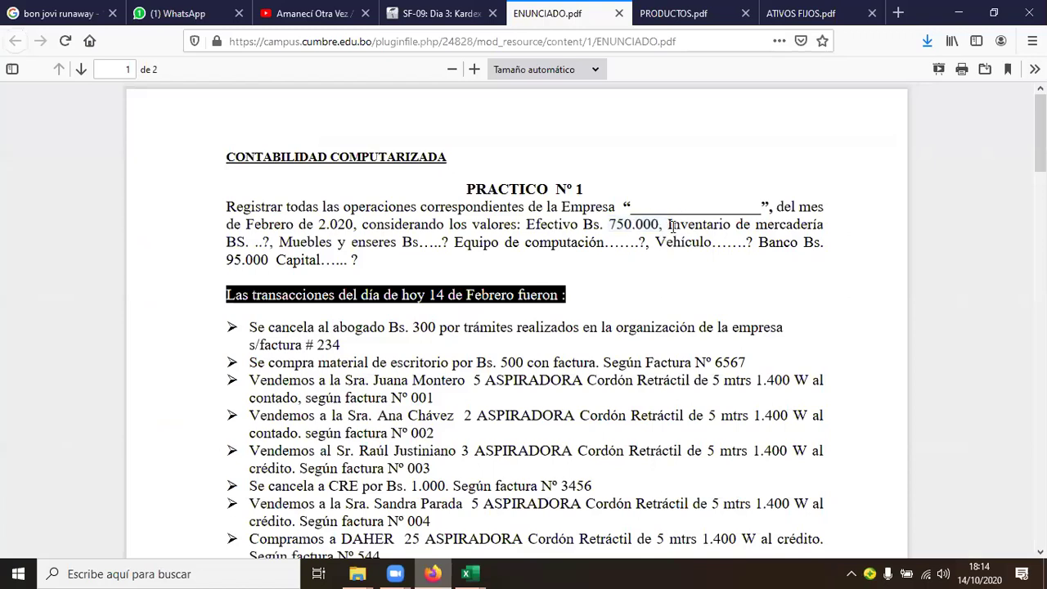
left_click_drag(670, 224, 820, 242)
left_click(286, 246)
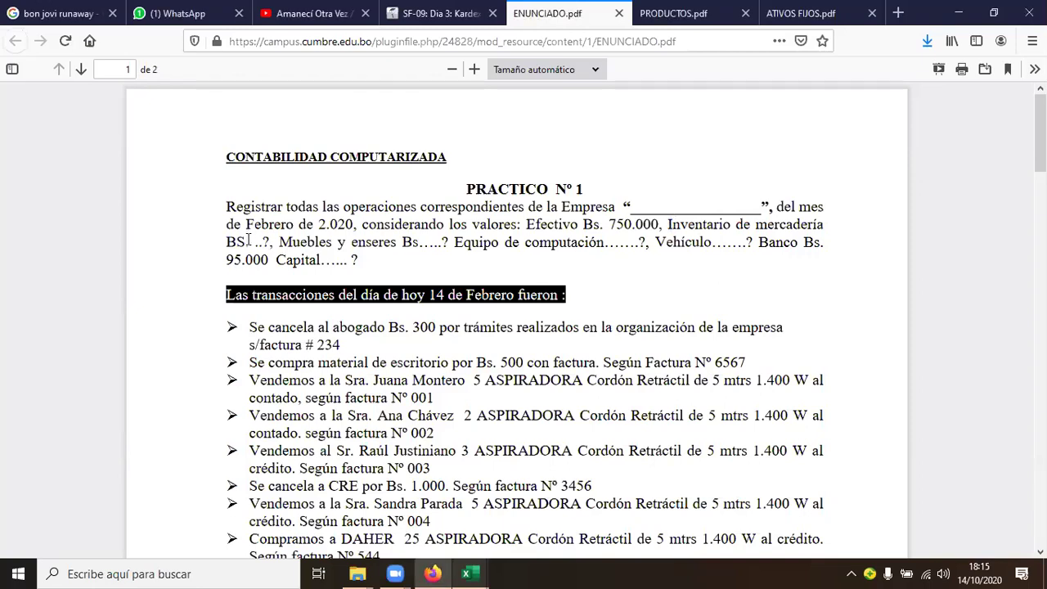
triple_click(274, 252)
left_click(273, 245)
Open PRODUCTOS.pdf and highlight its LISTA DE PRODUCTOS title.
left_click(675, 18)
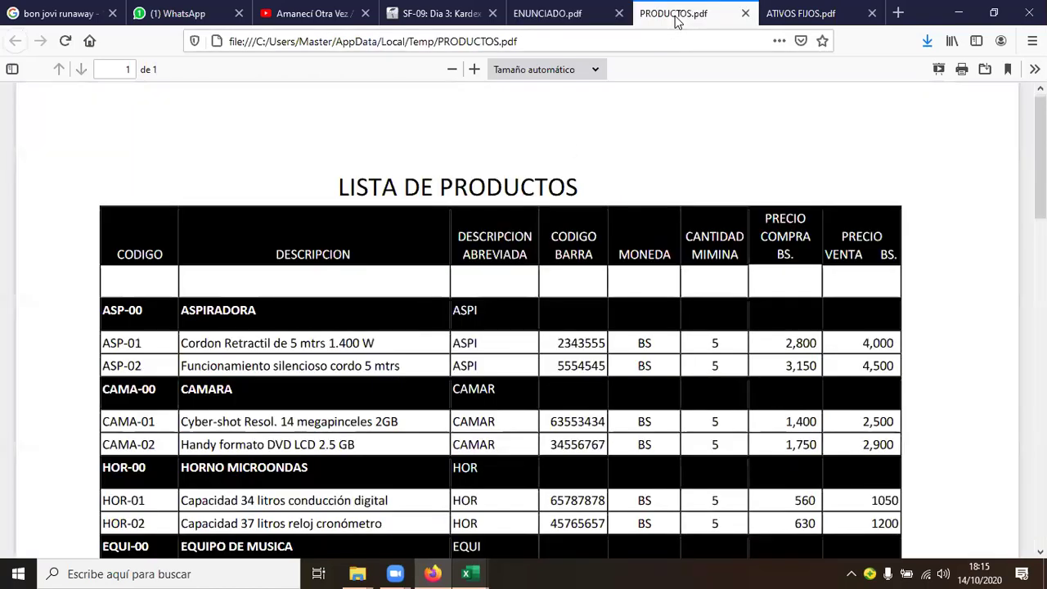
left_click_drag(338, 188, 370, 187)
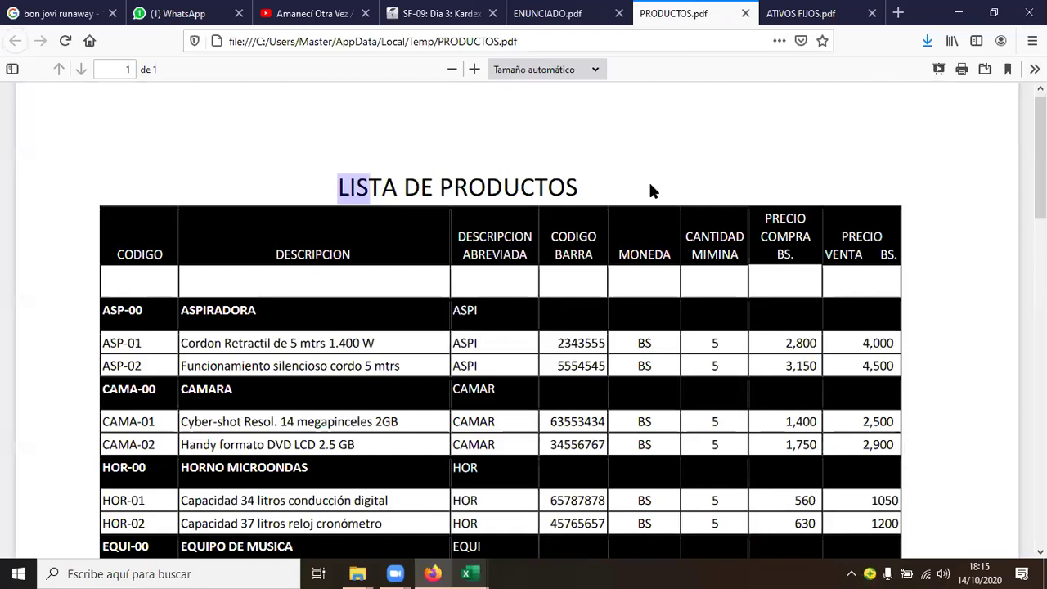
left_click_drag(650, 185, 622, 185)
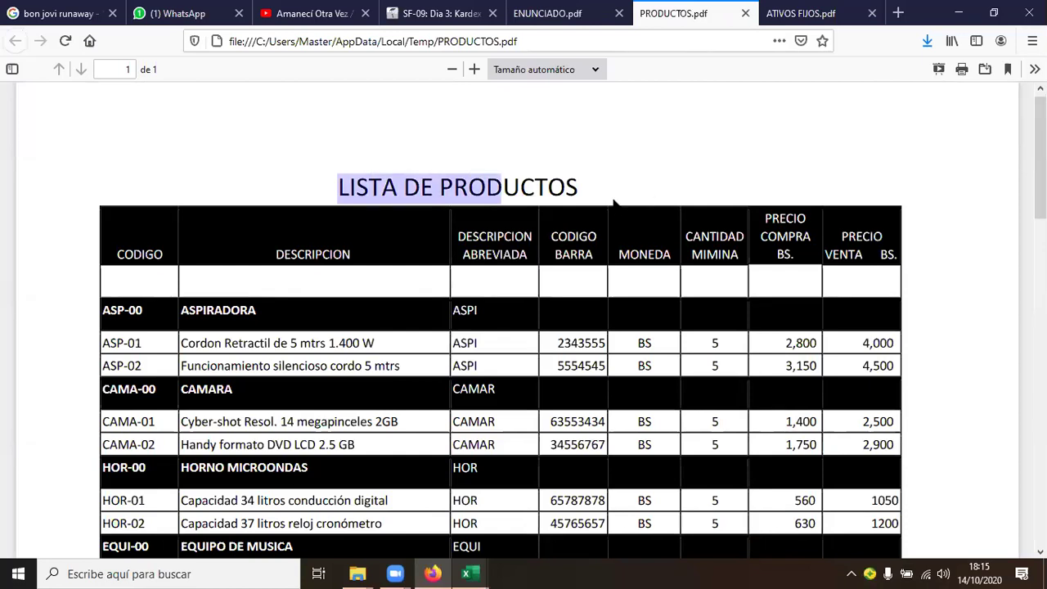
Find the STOCK INICIAL DE PRODUCTOS table in PRODUCTOS.pdf and highlight its heading.
scroll(608, 294, "down", 5)
left_click_drag(296, 263, 641, 270)
left_click(650, 273)
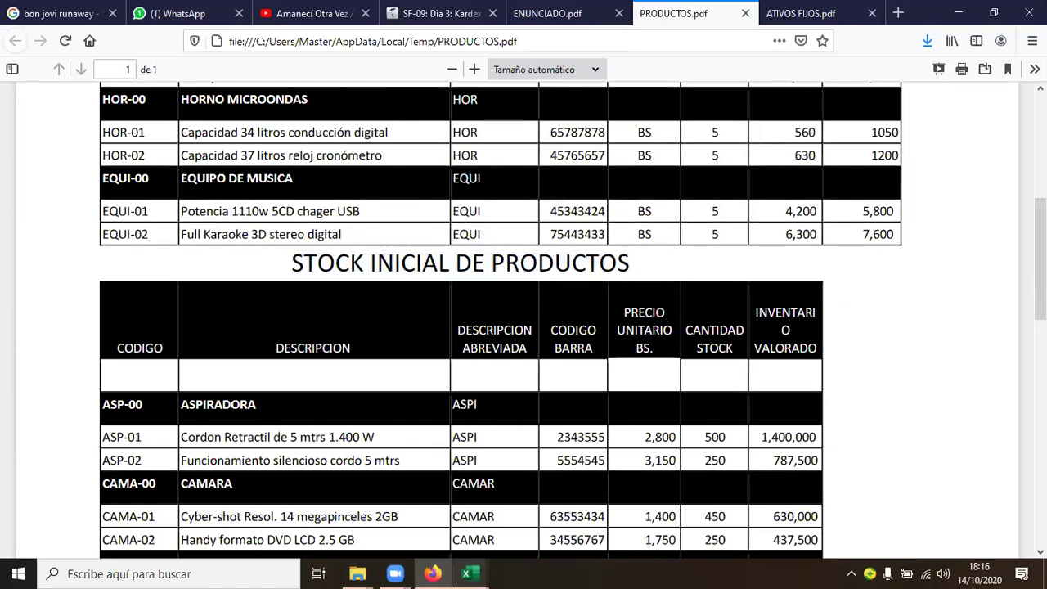
scroll(818, 319, "down", 2)
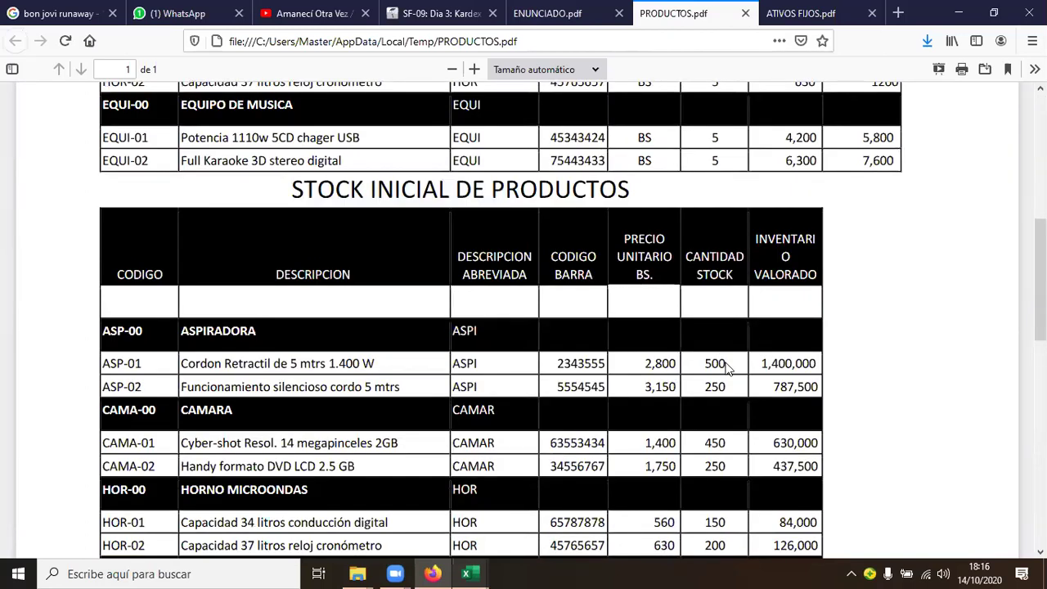
left_click_drag(353, 189, 640, 196)
left_click(640, 196)
left_click_drag(291, 196, 635, 201)
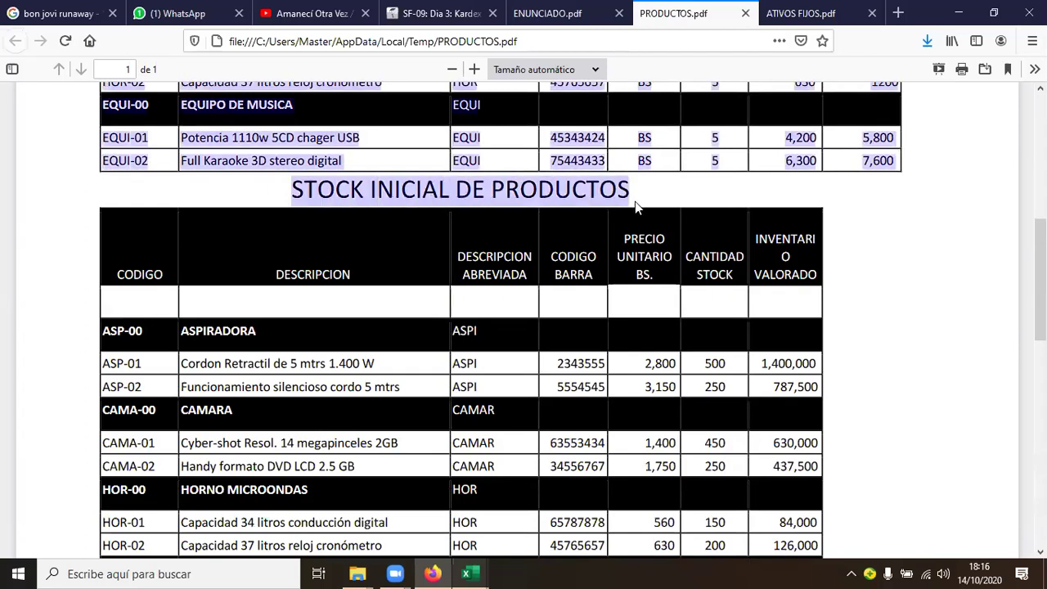
left_click(673, 190)
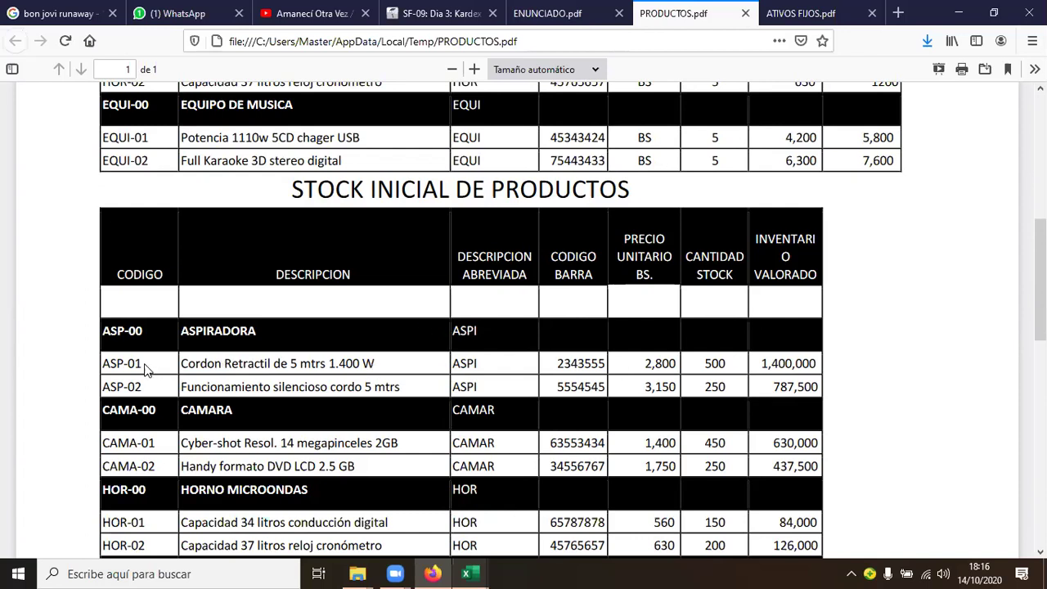
Look over the product rows of the initial stock table down to its TOTAL.
scroll(315, 299, "down", 2)
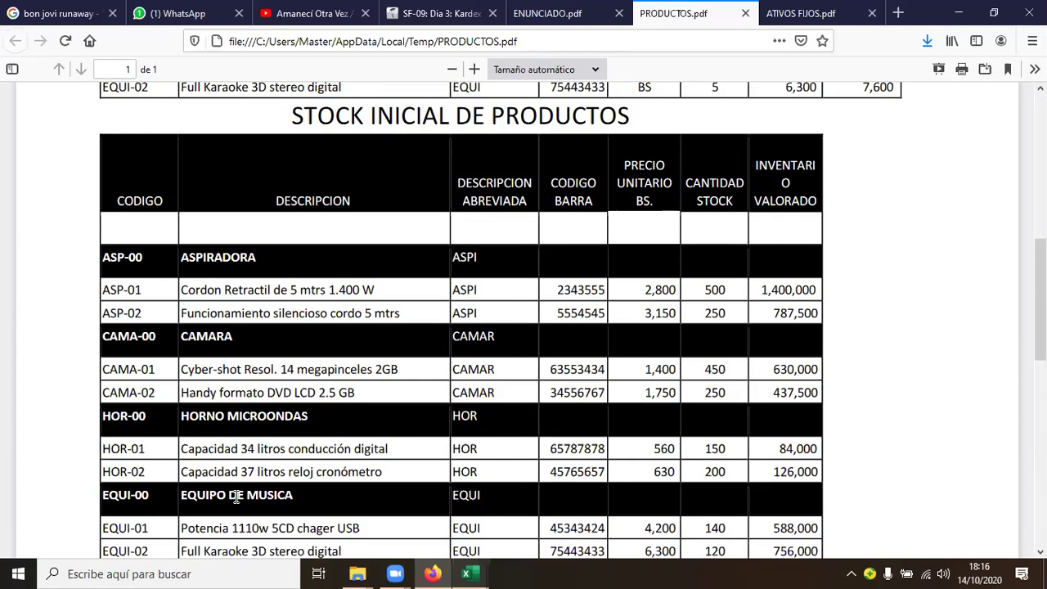
scroll(432, 490, "down", 2)
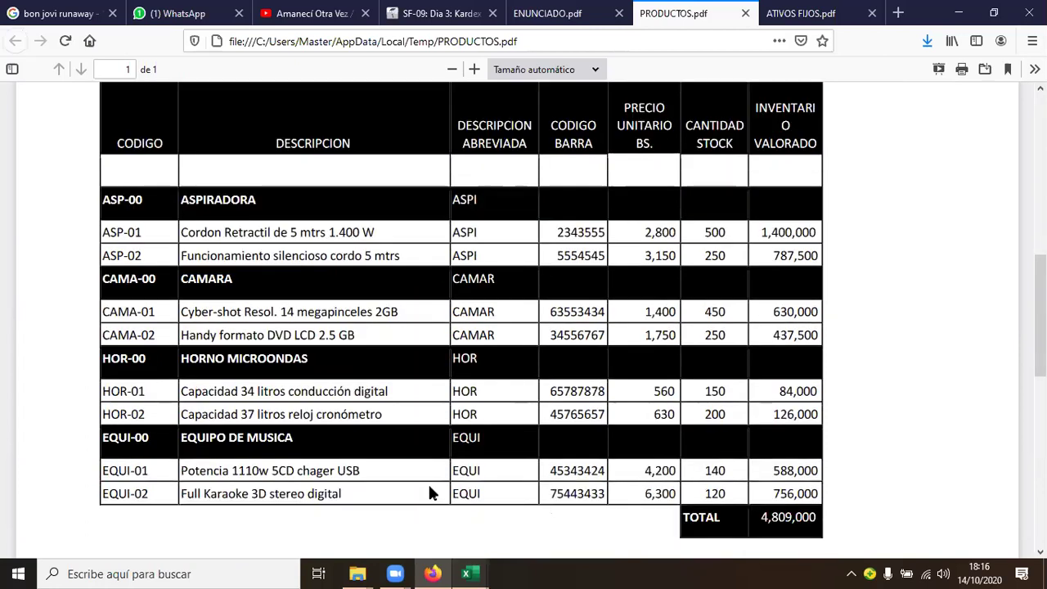
scroll(430, 493, "up", 2)
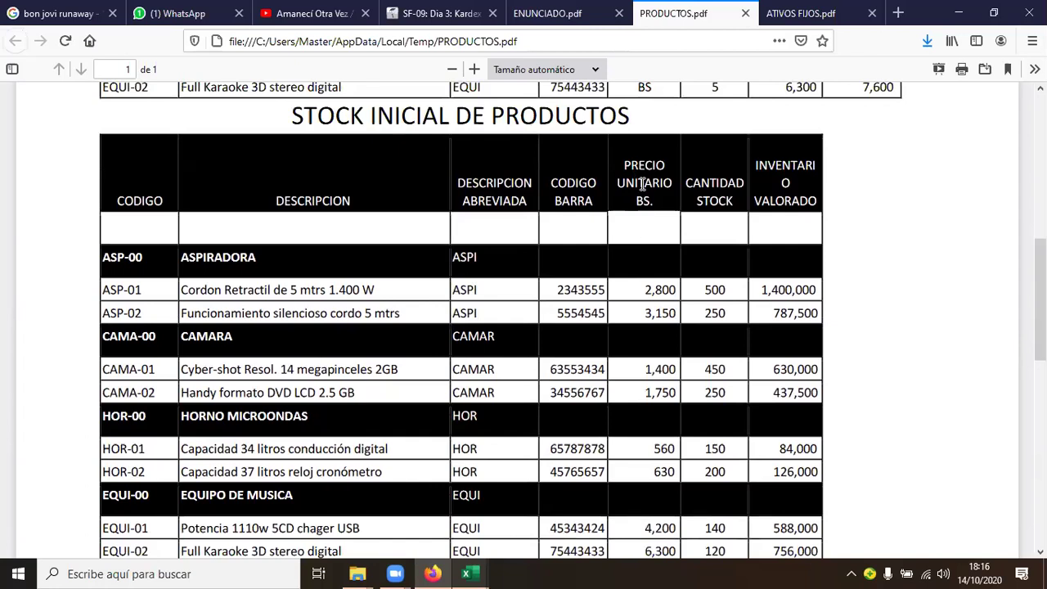
Highlight the unit price and stock quantity of product ASP-01 in the initial stock table.
left_click_drag(660, 292, 719, 287)
left_click(719, 287)
left_click_drag(740, 299, 733, 297)
left_click(731, 295)
left_click_drag(738, 290, 732, 296)
left_click(734, 298)
mouse_move(727, 291)
left_mouse_down()
mouse_move(645, 298)
mouse_move(646, 288)
mouse_move(731, 296)
left_mouse_up()
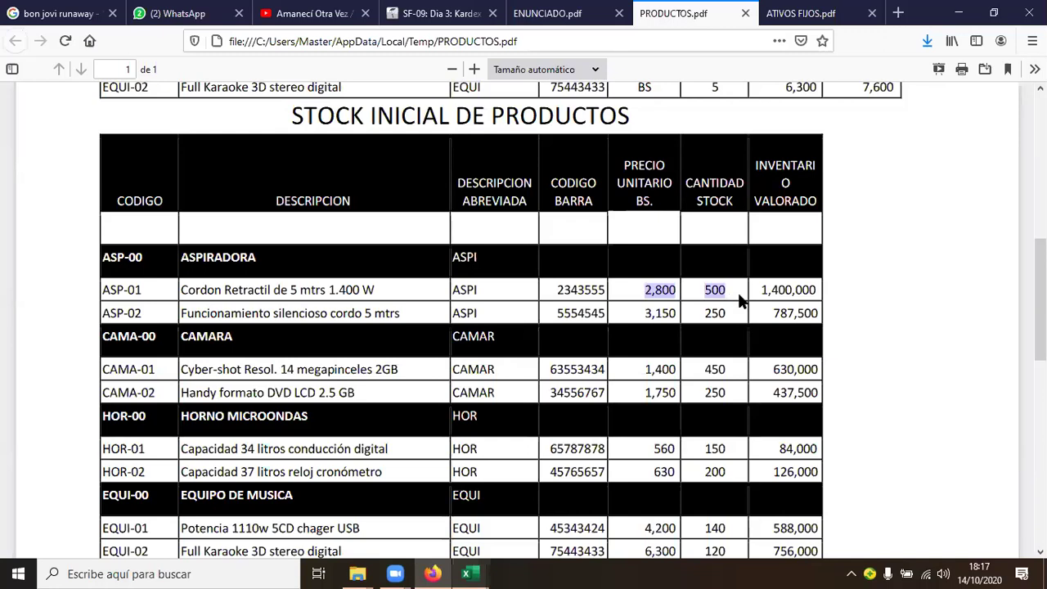
left_click(736, 301)
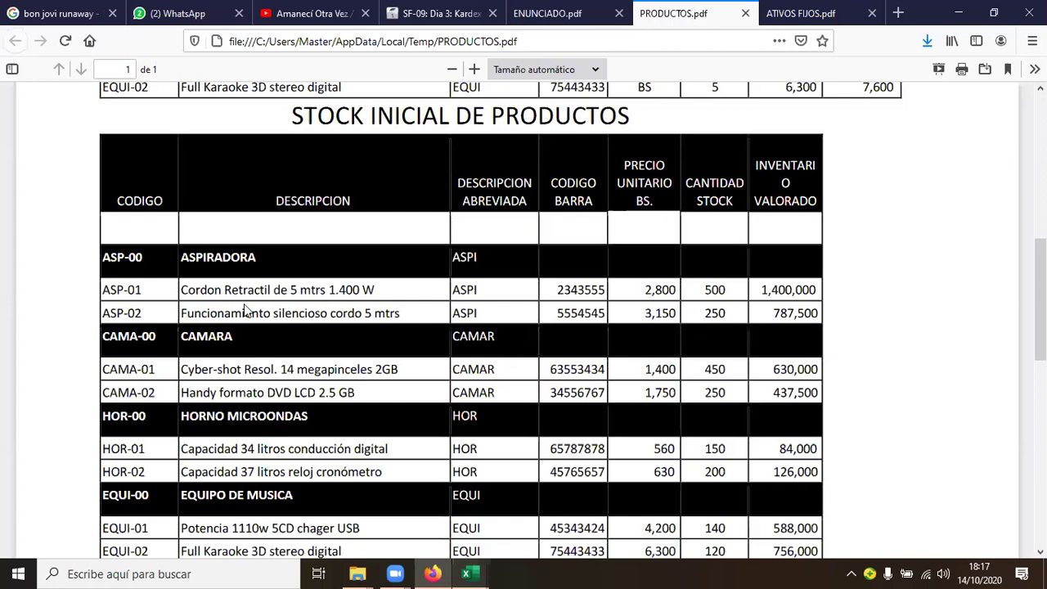
Check the ASP-01 unit price, the ASP-02 valued inventory and the TOTAL of the initial stock table.
triple_click(646, 291)
left_click(649, 288)
left_click_drag(781, 322, 793, 321)
left_click(811, 321)
scroll(806, 317, "down", 2)
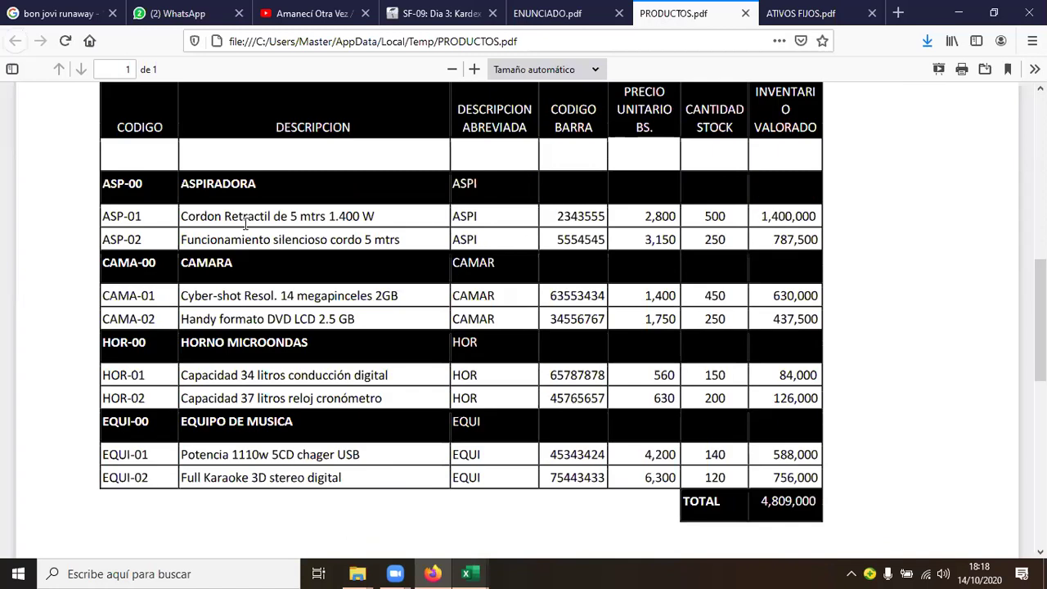
scroll(593, 220, "up", 2)
scroll(584, 241, "down", 4)
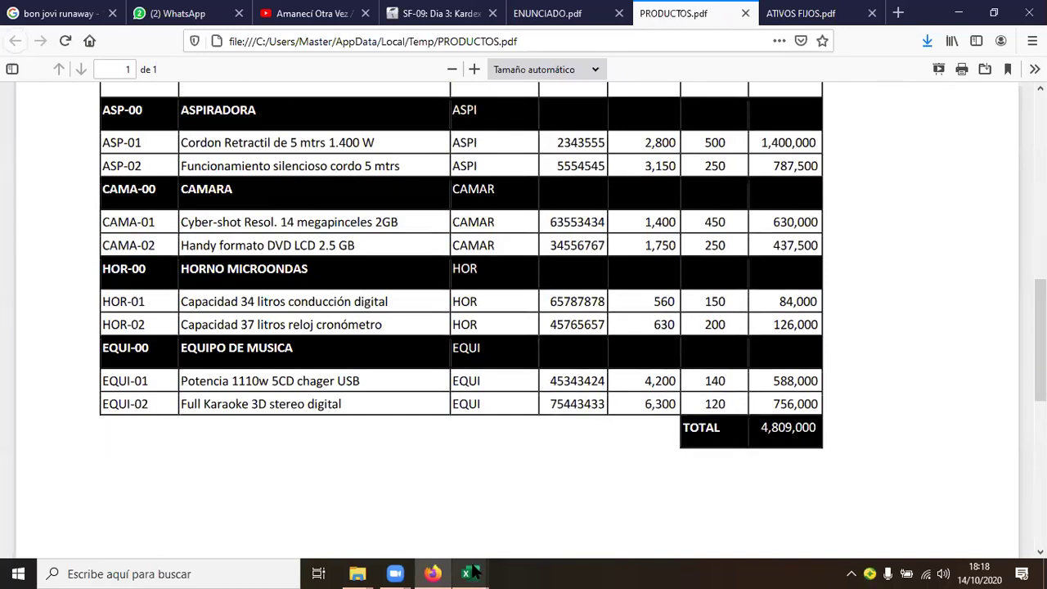
Switch to the Kardex workbook in Excel and select the INVENTARIO DE MERCADERIA account and its DEBE amount.
mouse_move(460, 565)
left_click(520, 532)
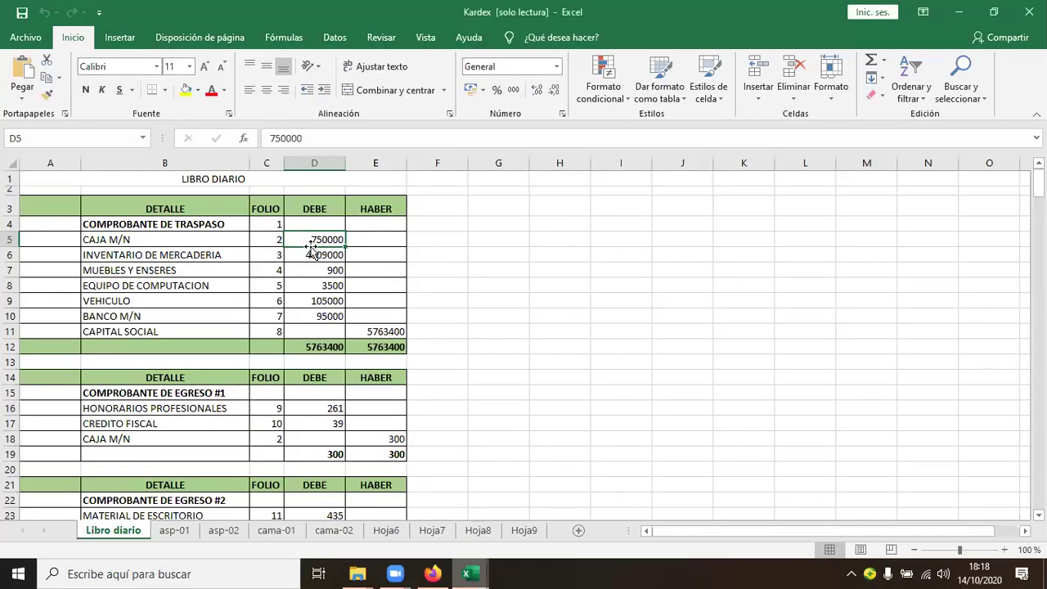
left_click(316, 256)
left_click(85, 254)
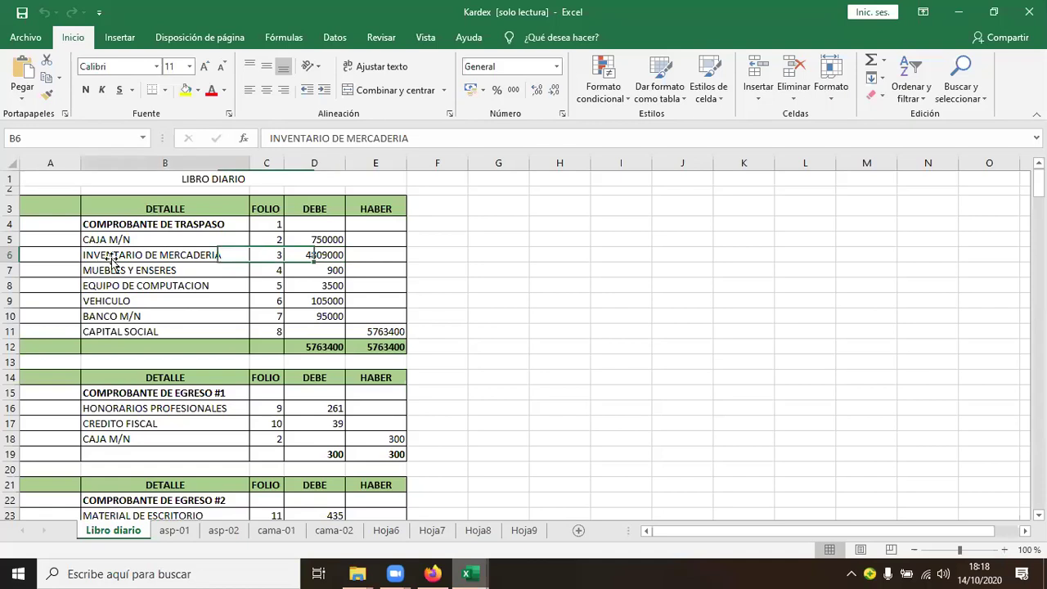
left_click(311, 256)
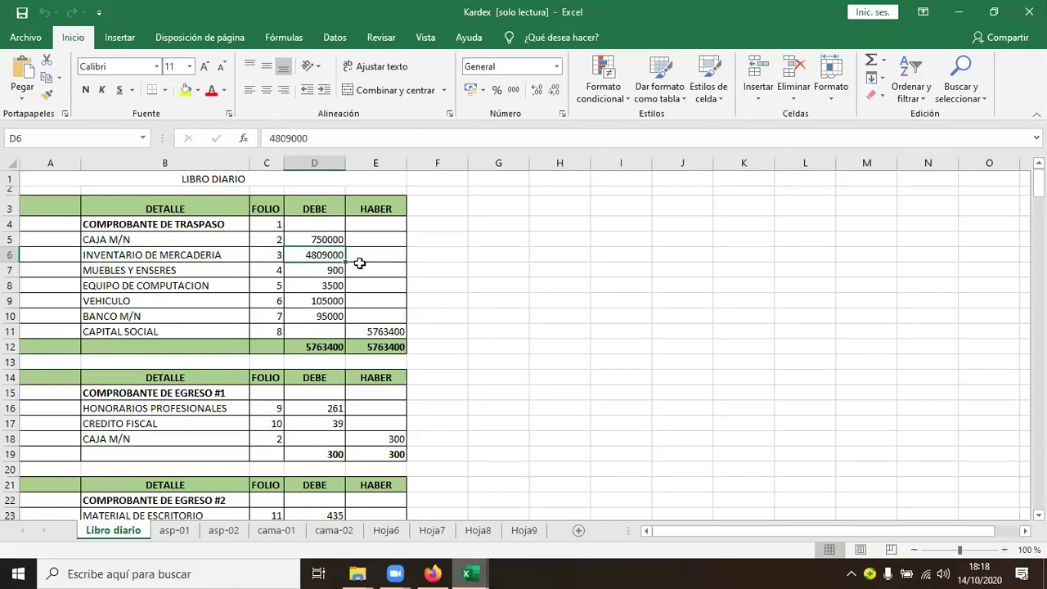
Compare the inventory amount with the TOTAL in PRODUCTOS.pdf in Firefox, and return to the Kardex workbook in Excel.
left_click(432, 573)
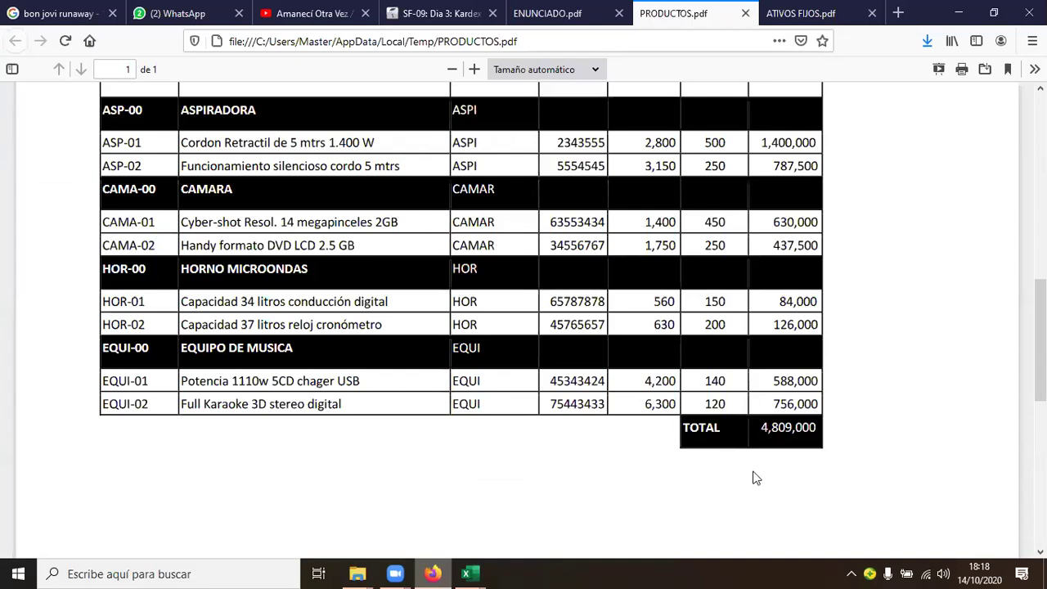
mouse_move(466, 574)
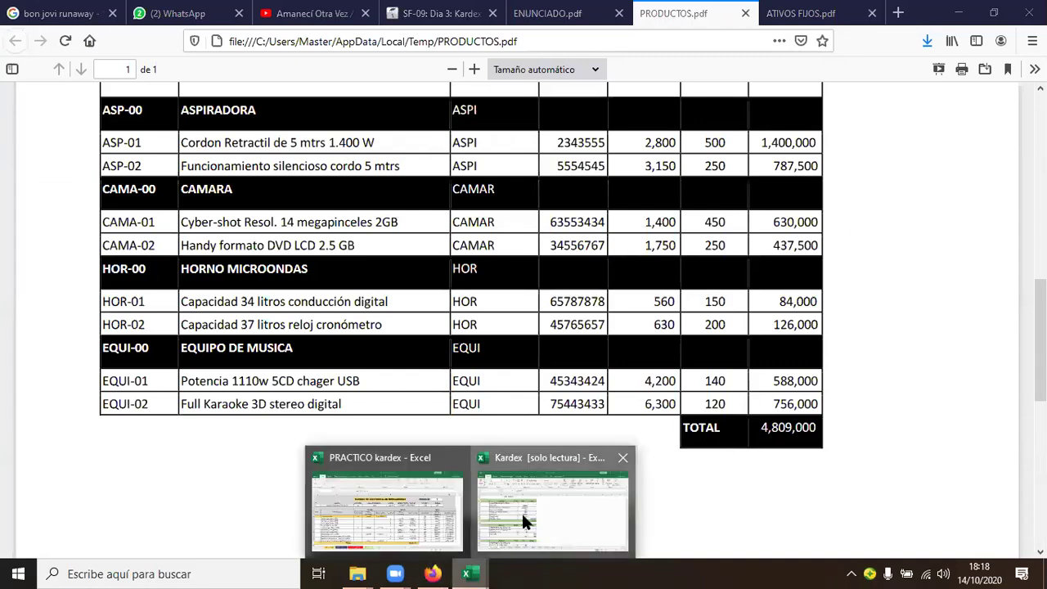
left_click(521, 511)
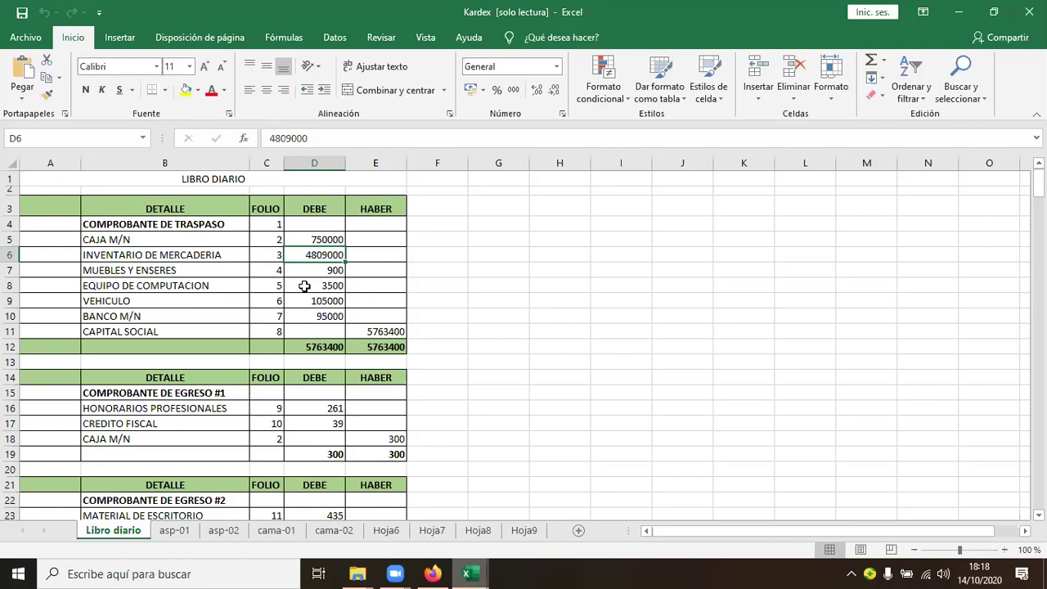
Switch to Firefox, open ATIVOS FIJOS.pdf and enlarge it to 90% to read the fixed asset tables.
left_click(432, 574)
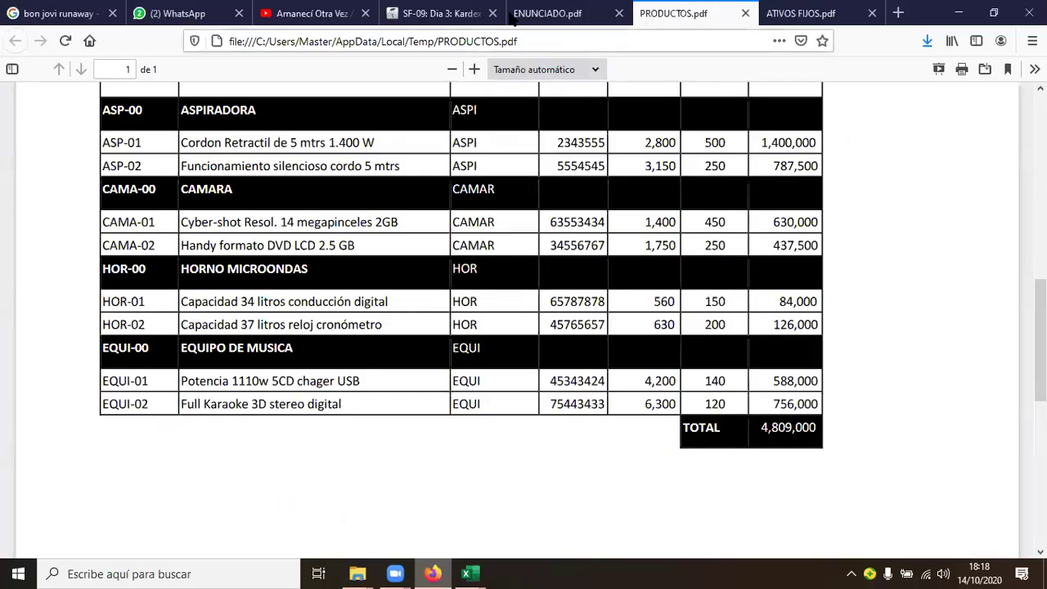
left_click(415, 11)
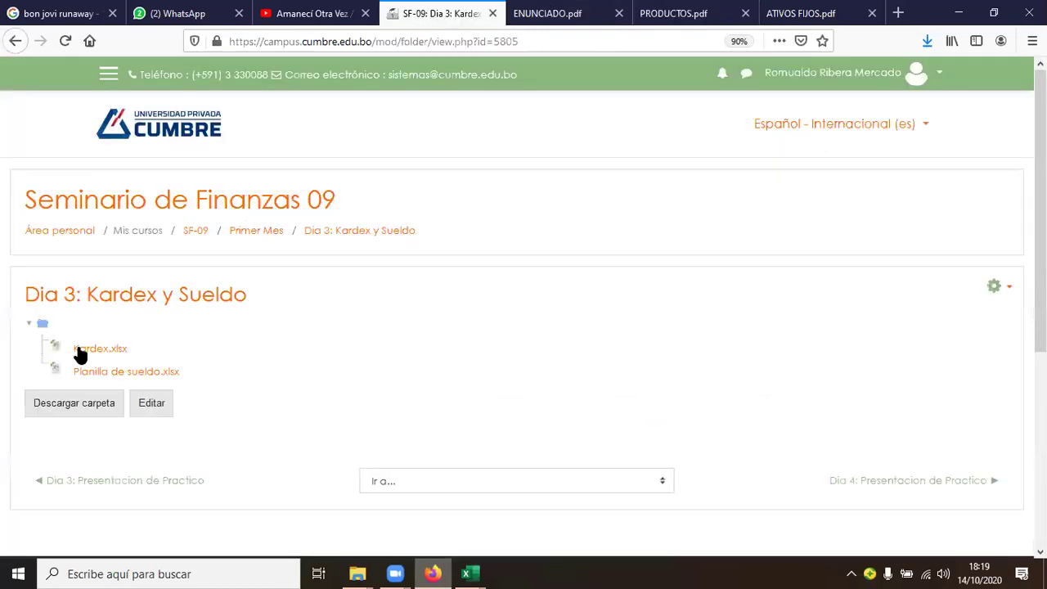
left_click(782, 18)
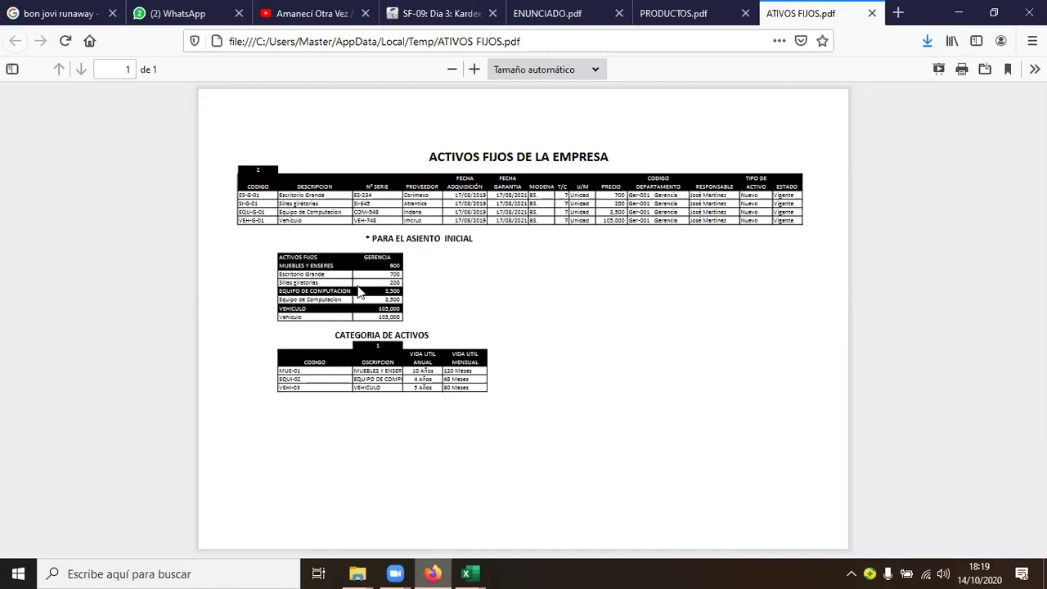
scroll(357, 290, "up", 2)
scroll(359, 293, "up", 2)
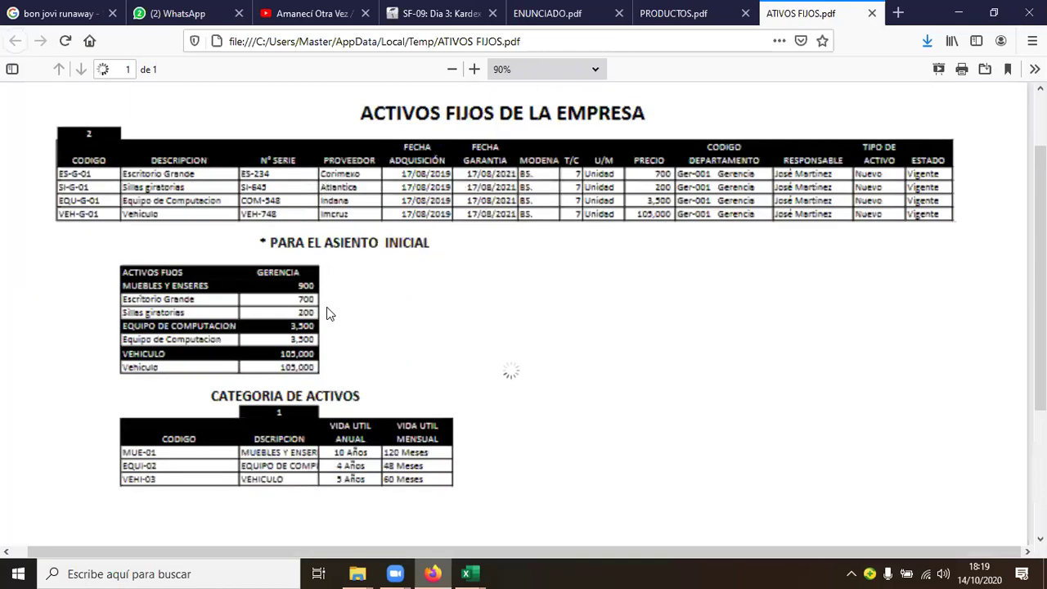
scroll(323, 306, "up", 1)
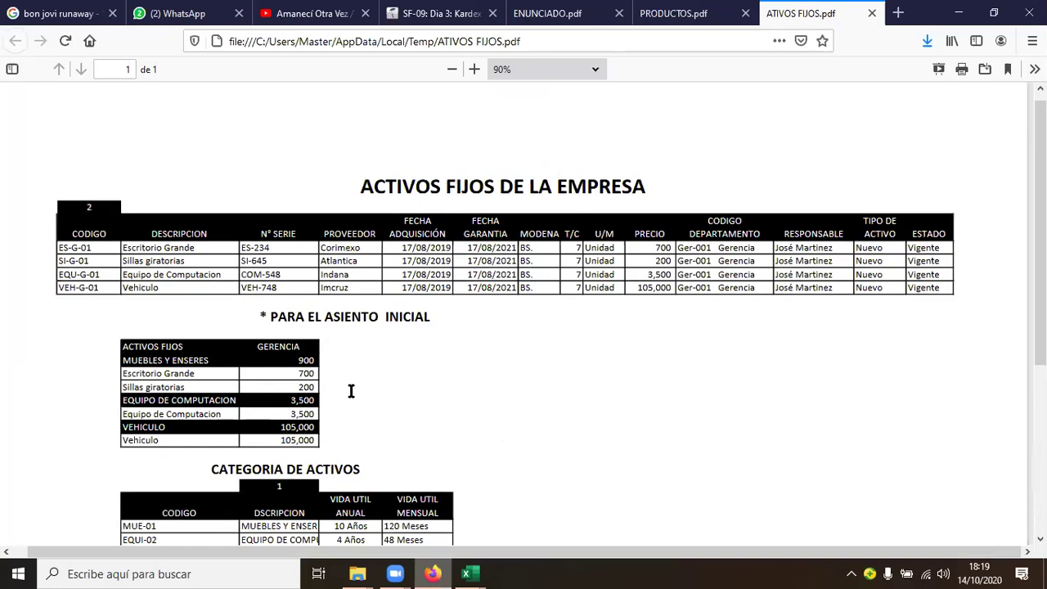
scroll(351, 392, "down", 1)
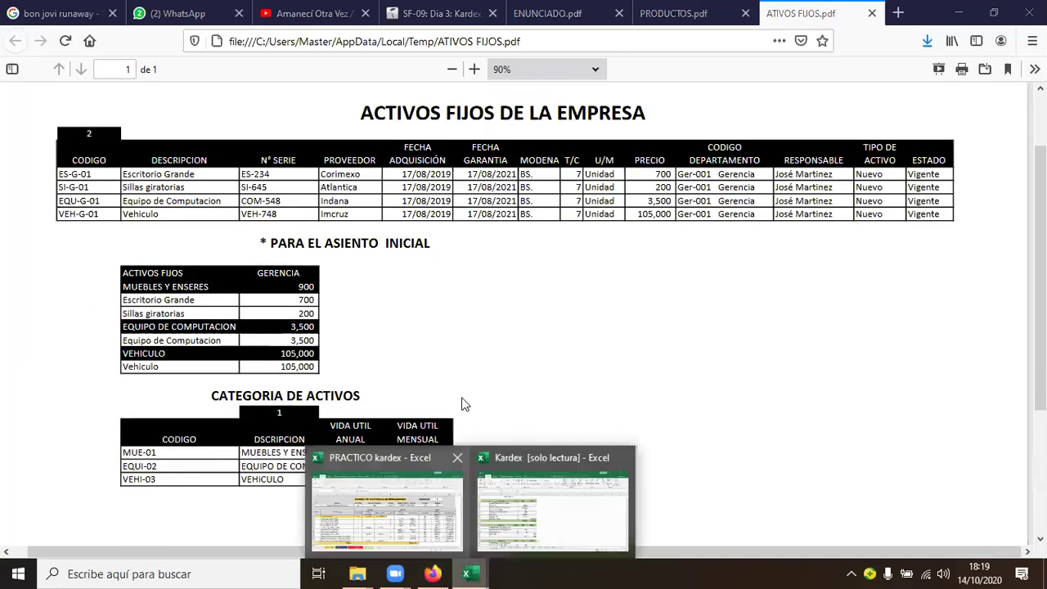
Highlight the Muebles y enseres item in ENUNCIADO.pdf and return to the fixed asset tables in ATIVOS FIJOS.pdf.
left_click(546, 13)
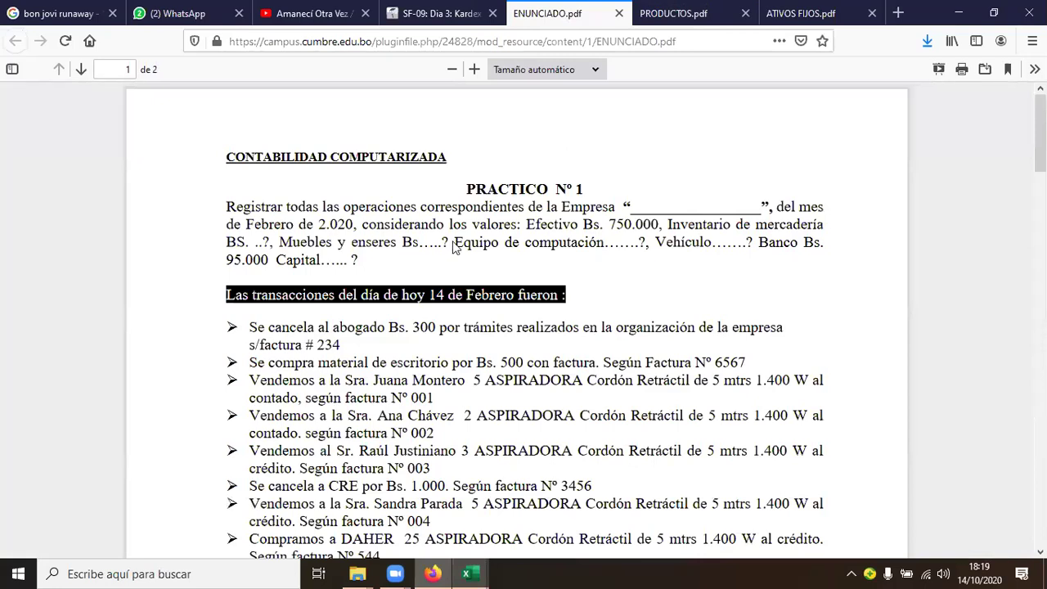
left_click_drag(310, 246, 416, 247)
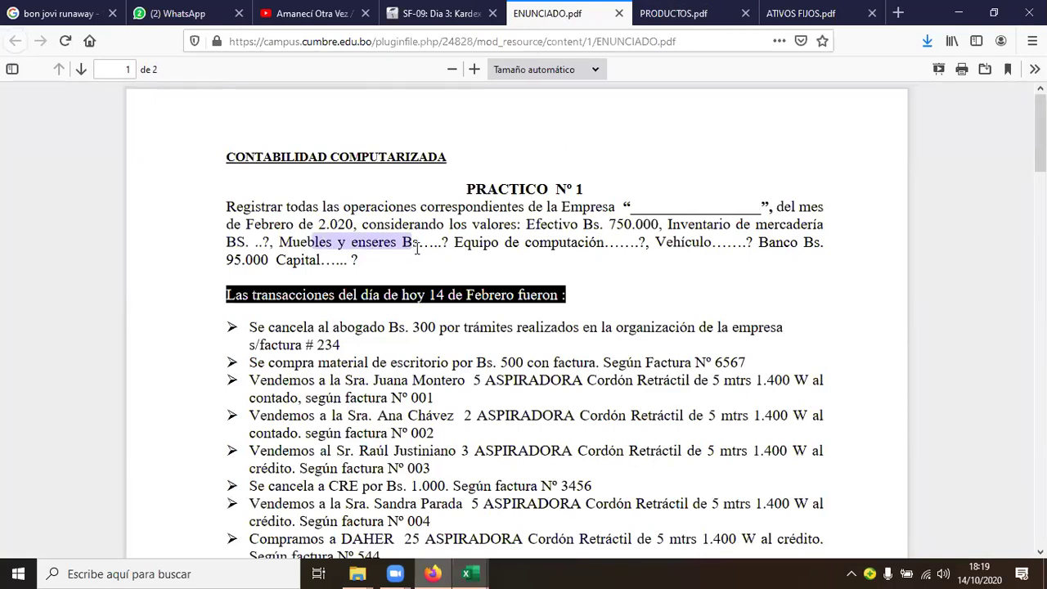
left_click(772, 10)
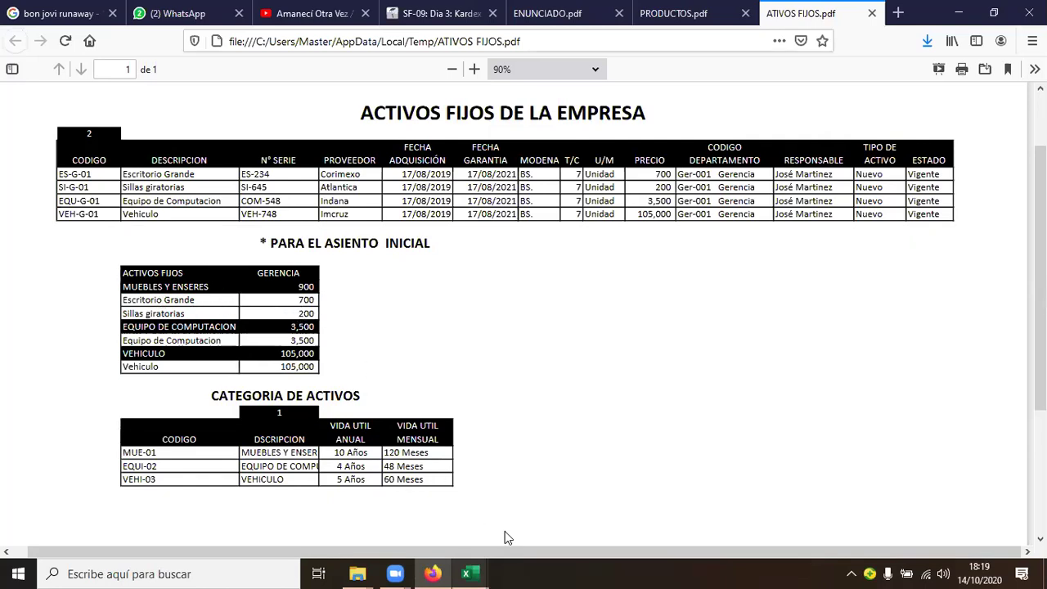
Review the MUEBLES Y ENSERES amount in the DEBE column of the Kardex workbook in Excel, and return to Firefox.
mouse_move(472, 573)
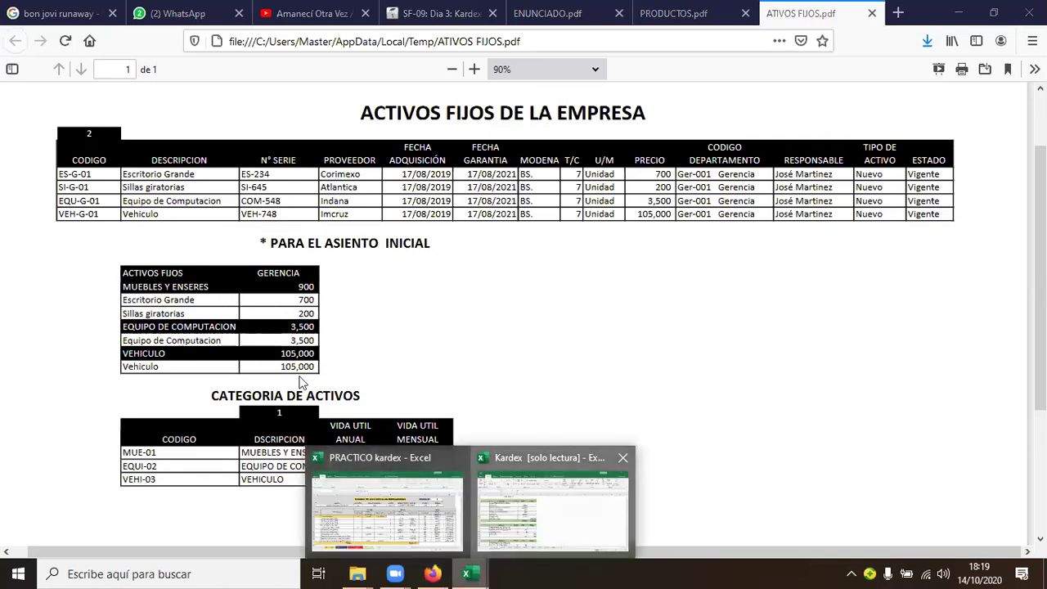
left_click(510, 512)
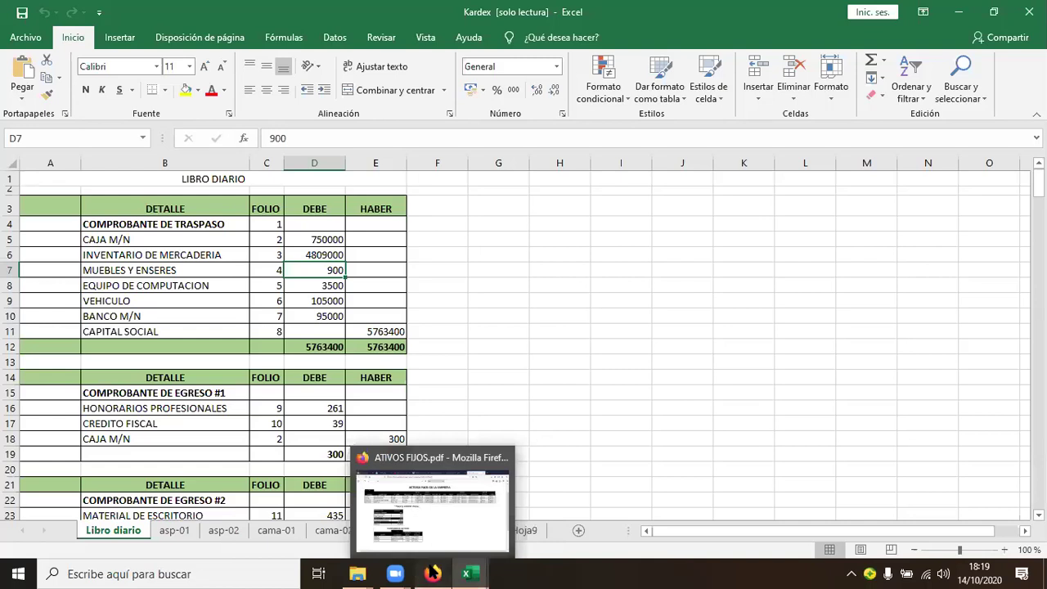
left_click(433, 572)
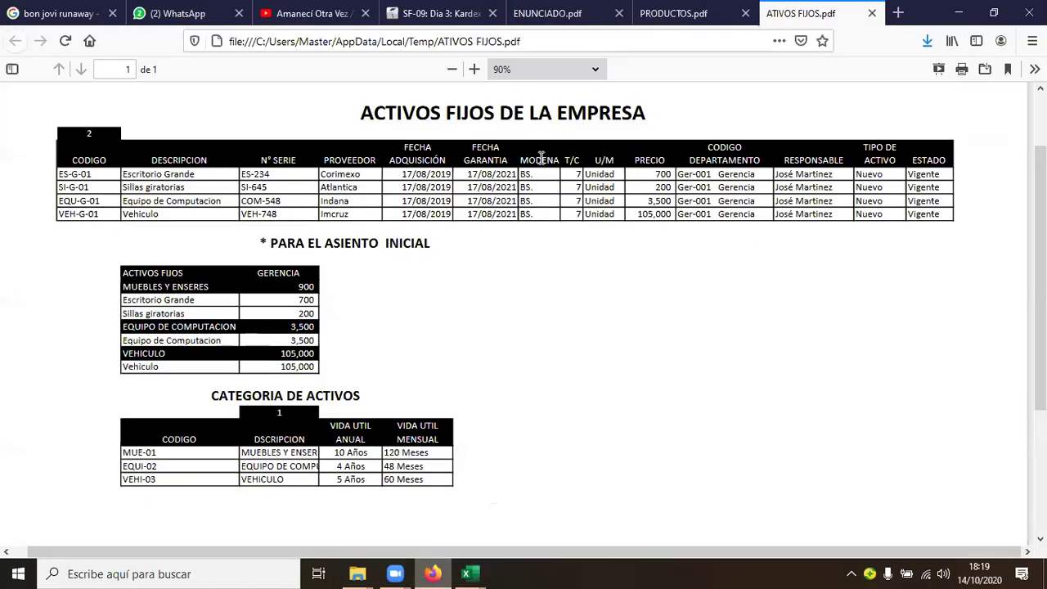
Check the Equipo de computación item in ENUNCIADO.pdf and highlight the matching asset row in ATIVOS FIJOS.pdf.
left_click(646, 16)
left_click(571, 12)
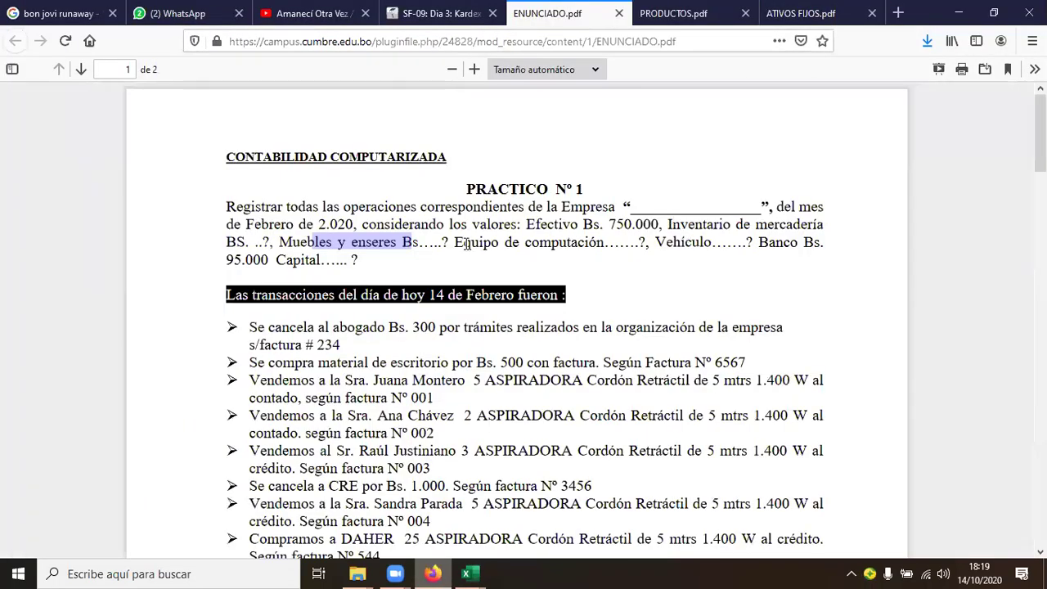
left_click(798, 13)
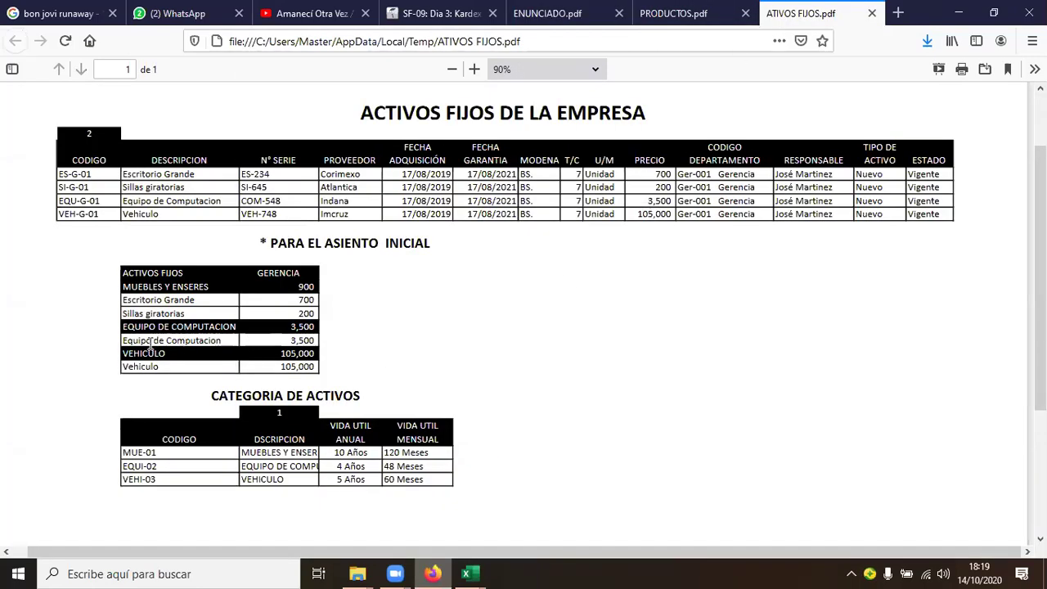
left_click_drag(133, 343, 214, 342)
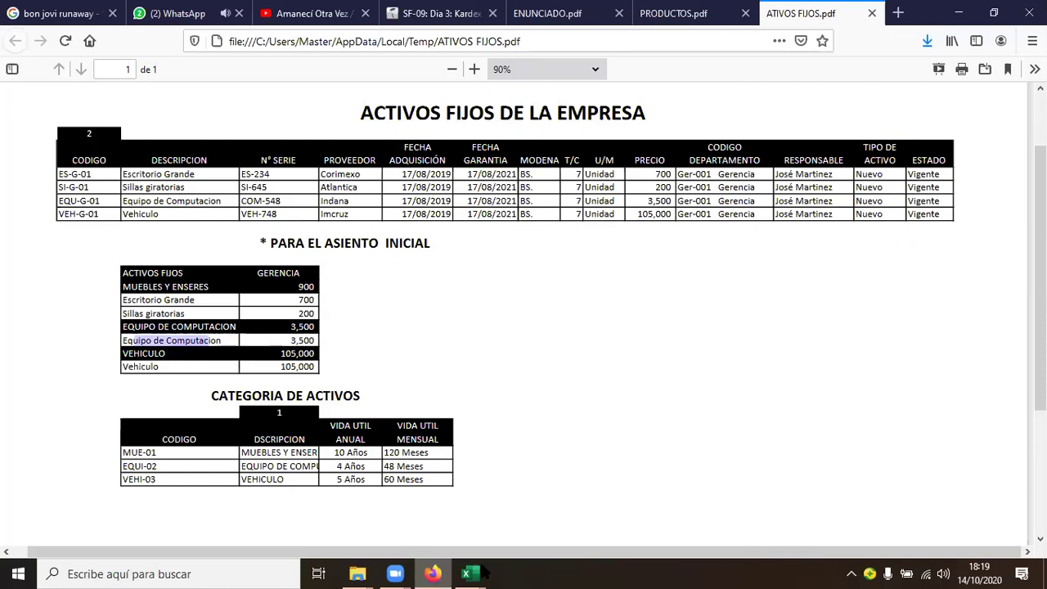
Switch to the Kardex workbook in Excel and select the DEBE amount of EQUIPO DE COMPUTACION.
mouse_move(481, 573)
left_click(540, 511)
left_click(324, 291)
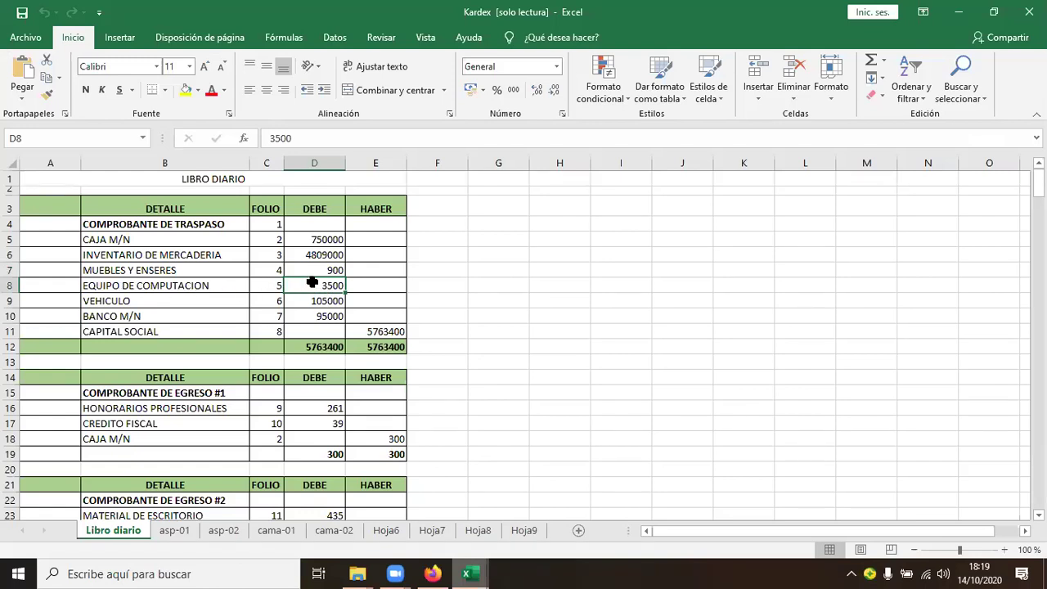
Check the vehicle value in ATIVOS FIJOS.pdf in Firefox and select the VEHICULO DEBE amount in the Kardex workbook in Excel.
mouse_move(432, 572)
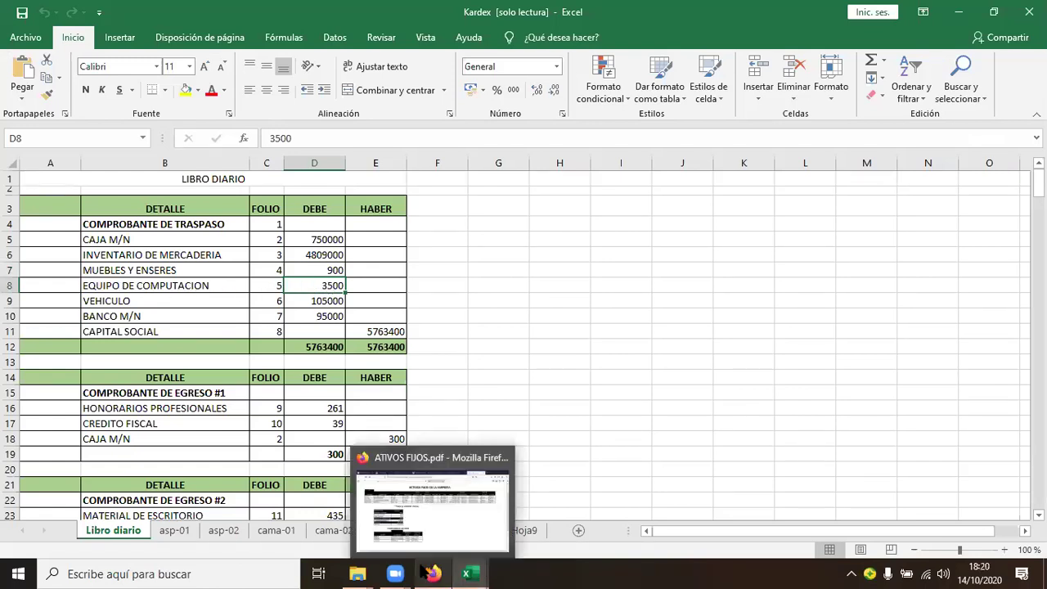
left_click(423, 541)
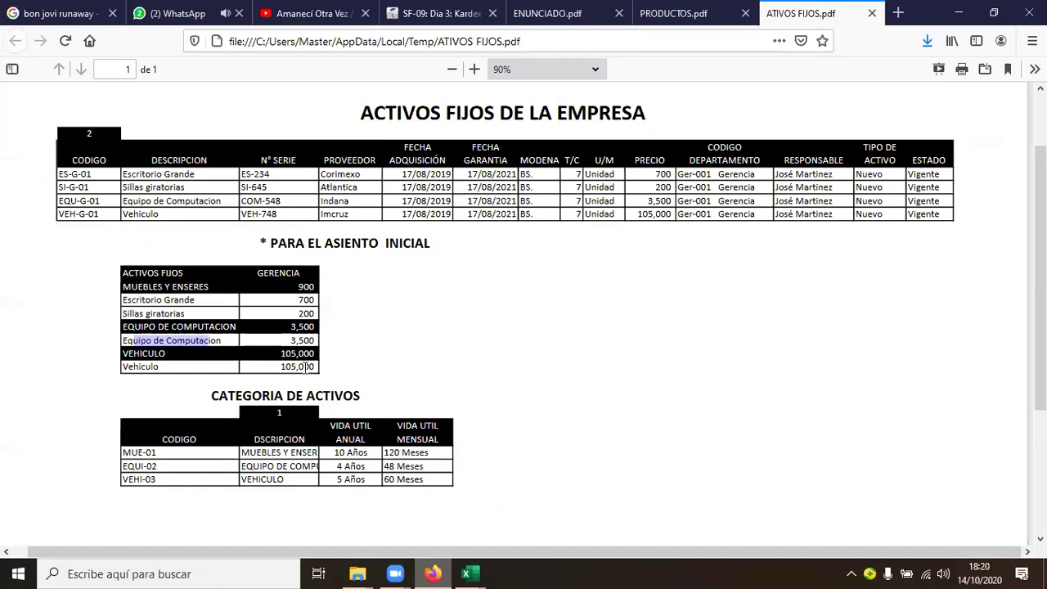
mouse_move(470, 573)
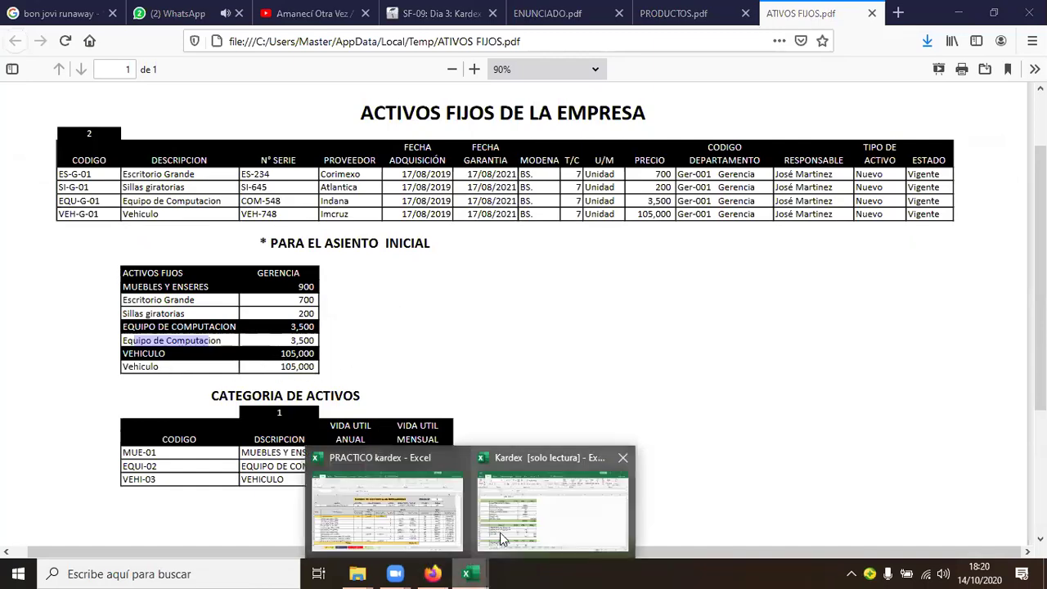
left_click(540, 524)
left_click(326, 303)
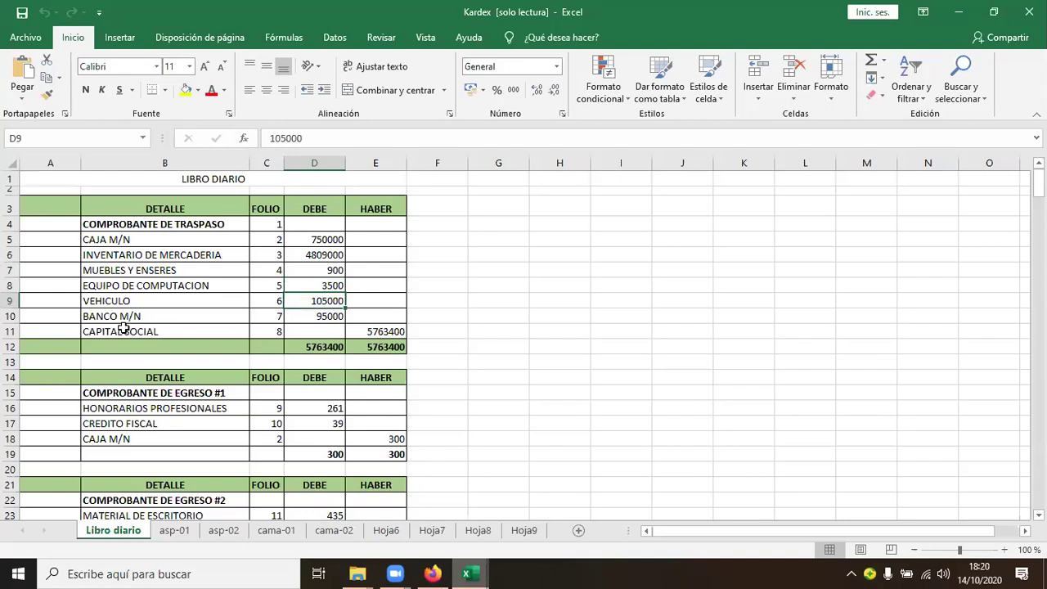
Select the BANCO M/N DEBE amount, compare it with ENUNCIADO.pdf in Firefox, and return to the Kardex workbook in Excel.
left_click(329, 319)
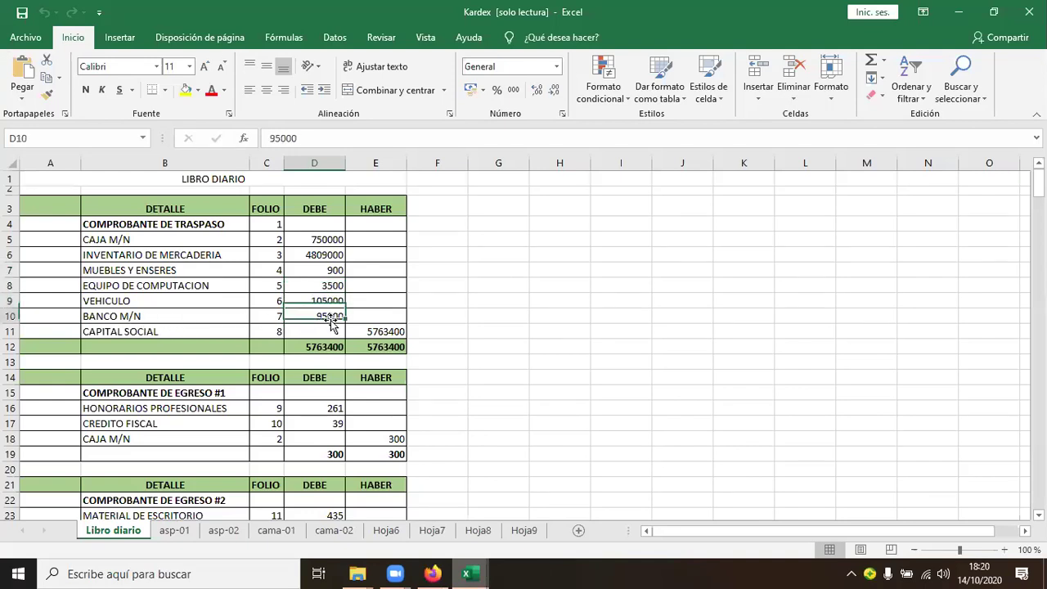
mouse_move(435, 572)
left_click(426, 529)
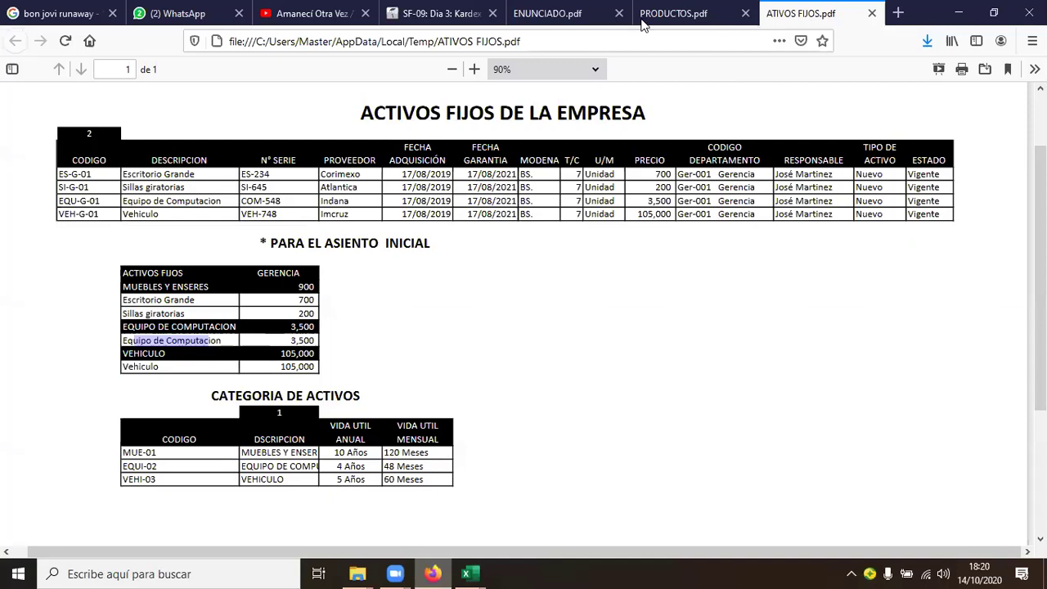
left_click(627, 15)
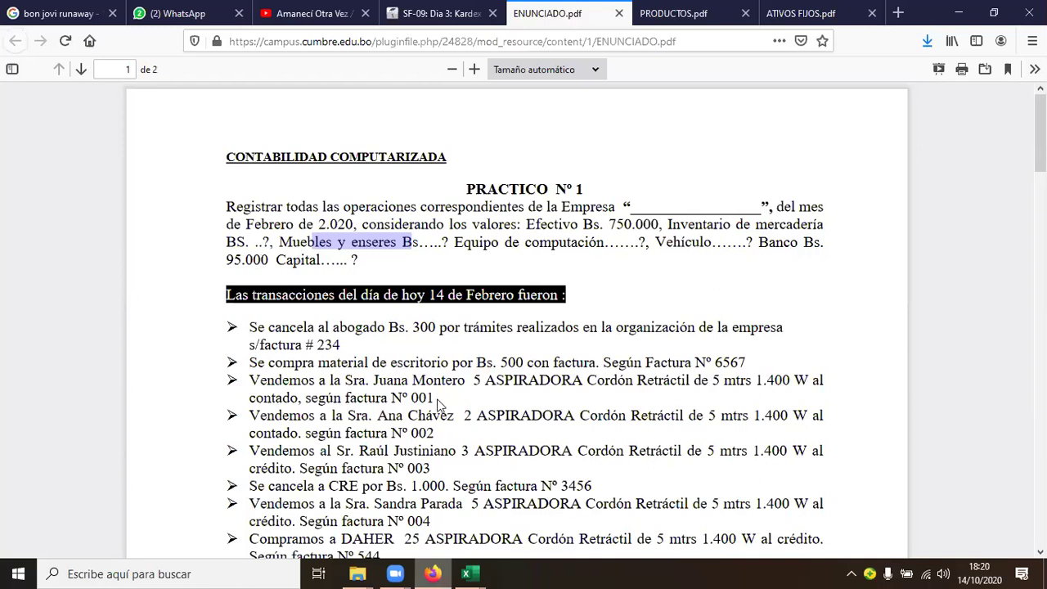
left_click(472, 572)
left_click(535, 511)
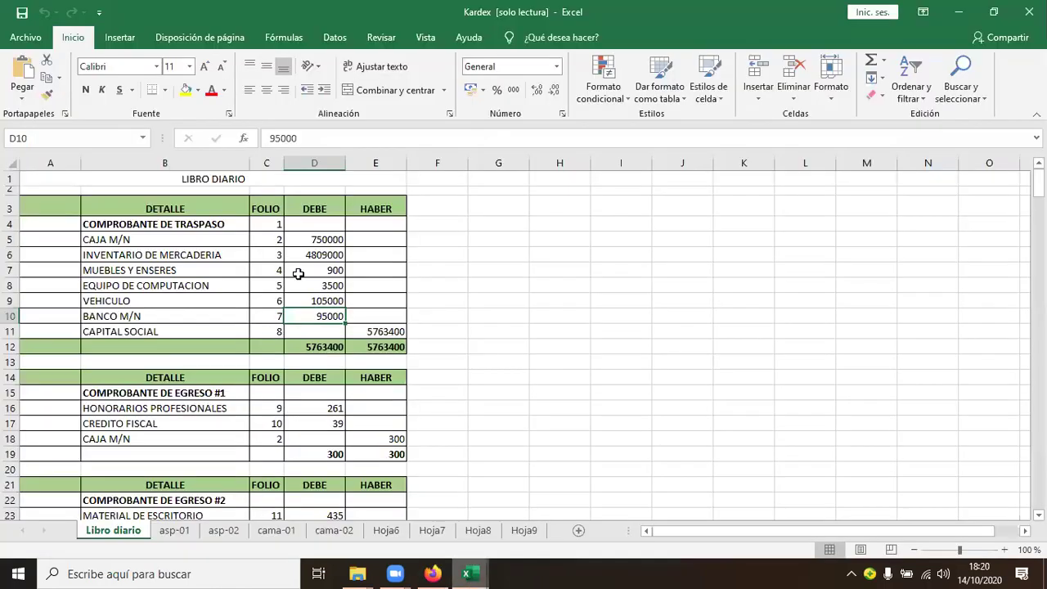
Try subtracting the HABER range in the CAPITAL SOCIAL formula, as =SUMA(D5:D10)-E5:E10.
double_click(374, 331)
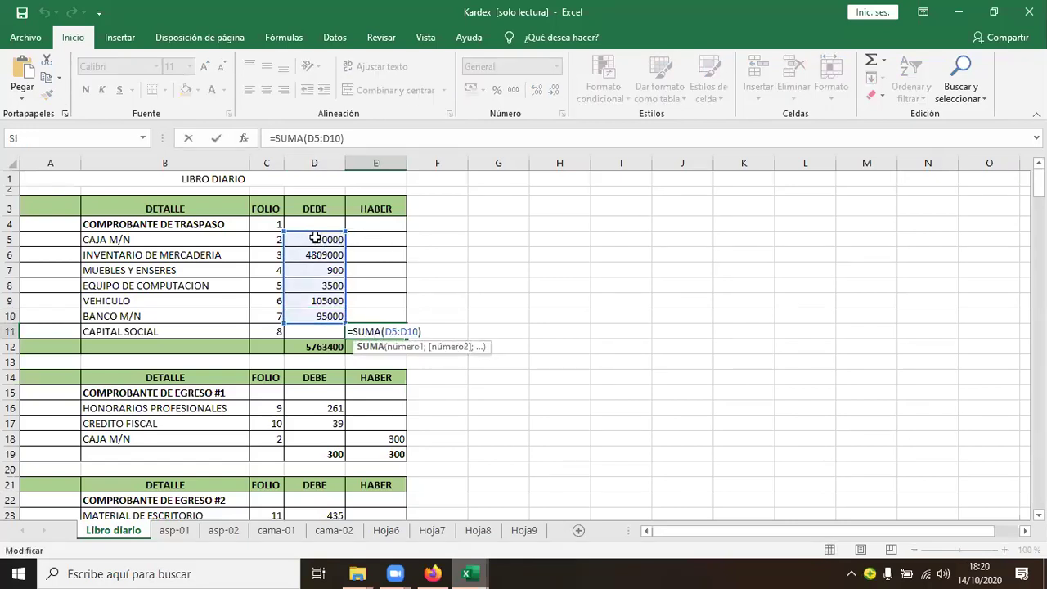
left_click(421, 331)
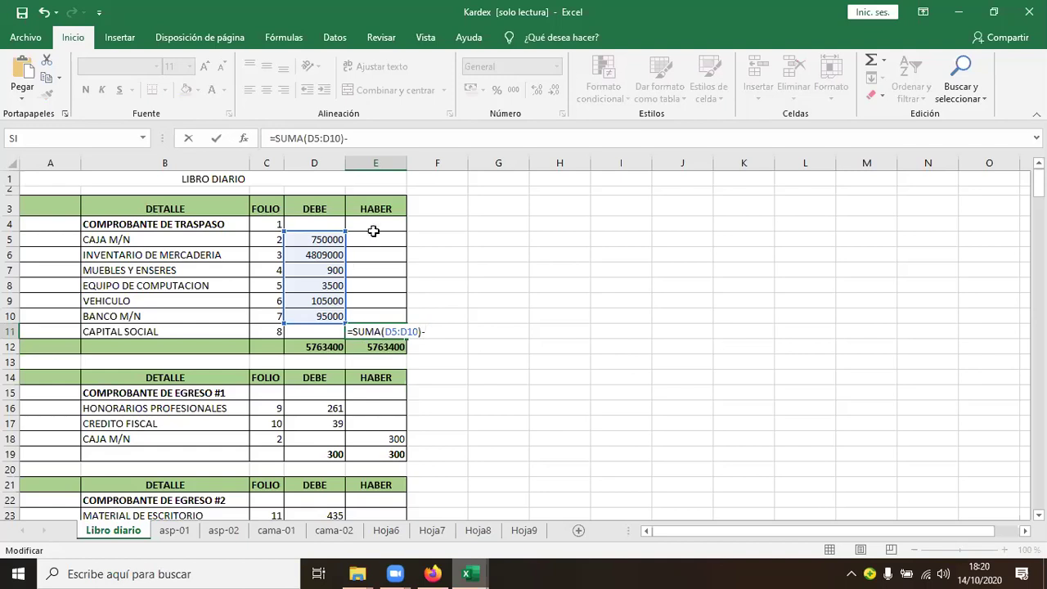
left_click_drag(375, 239, 363, 318)
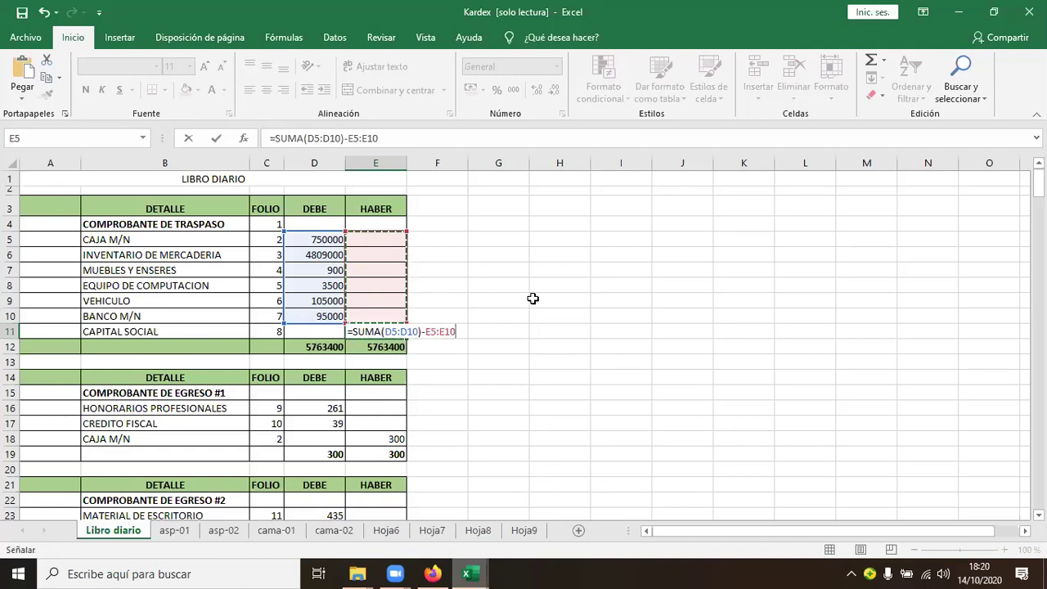
key("Escape")
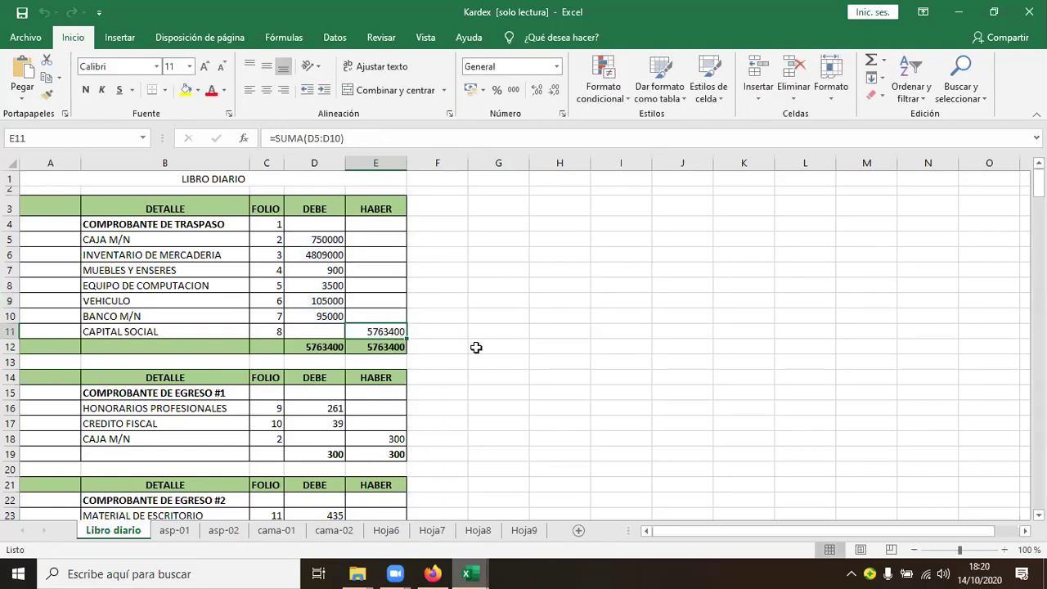
Inspect the opening entry's DEBE total formula and the HONORARIOS PROFESIONALES formula in COMPROBANTE DE EGRESO #1.
left_click(331, 347)
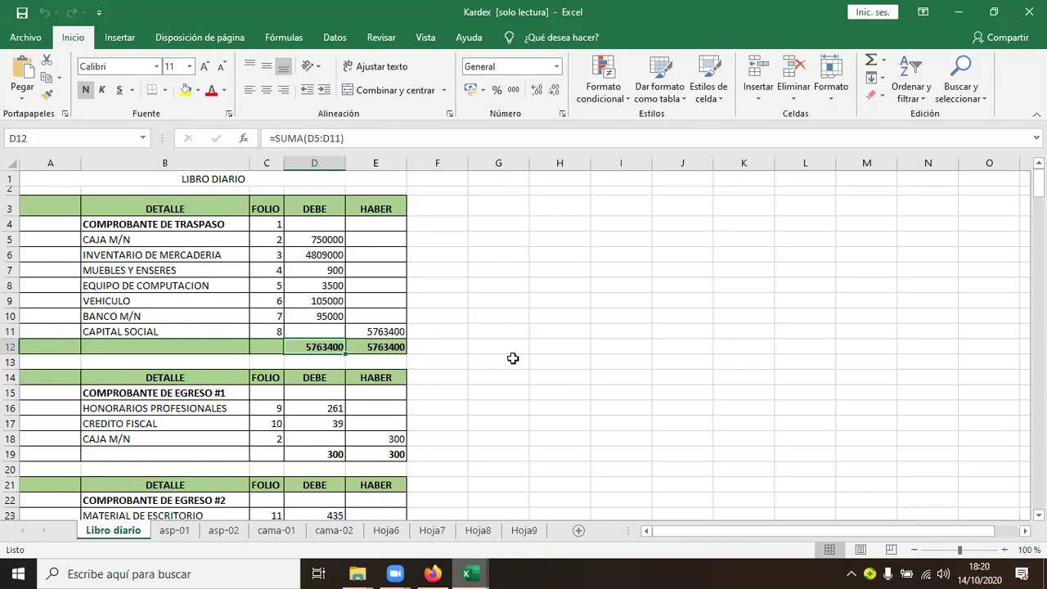
left_click(168, 401)
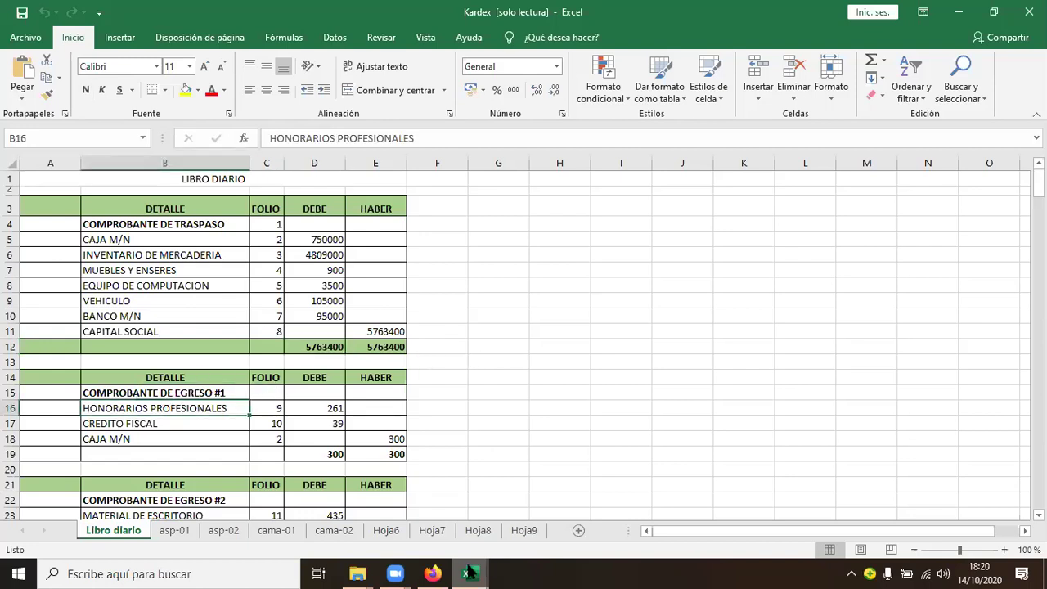
mouse_move(449, 568)
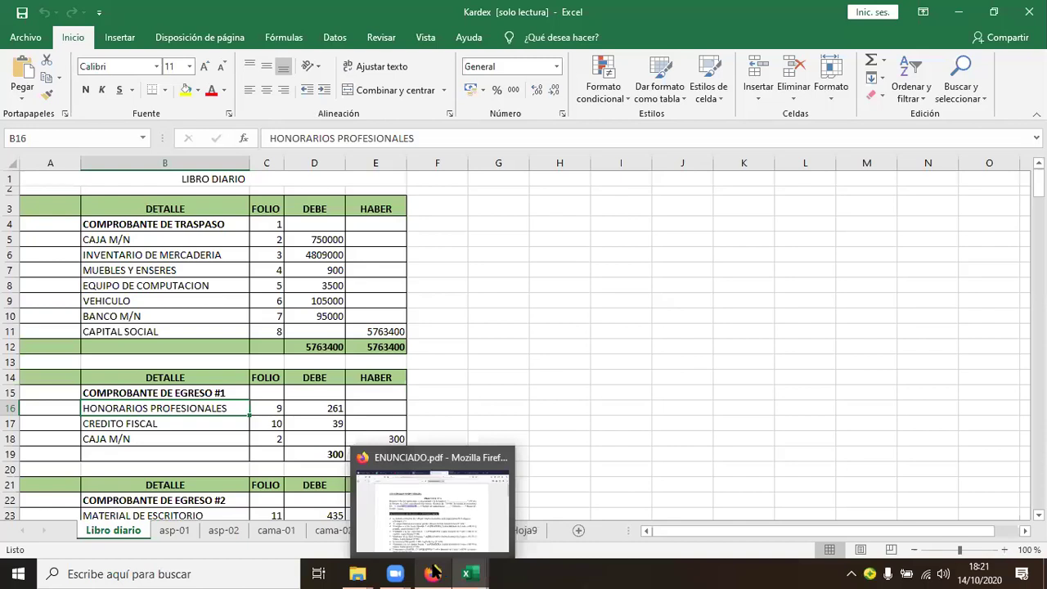
left_click(541, 406)
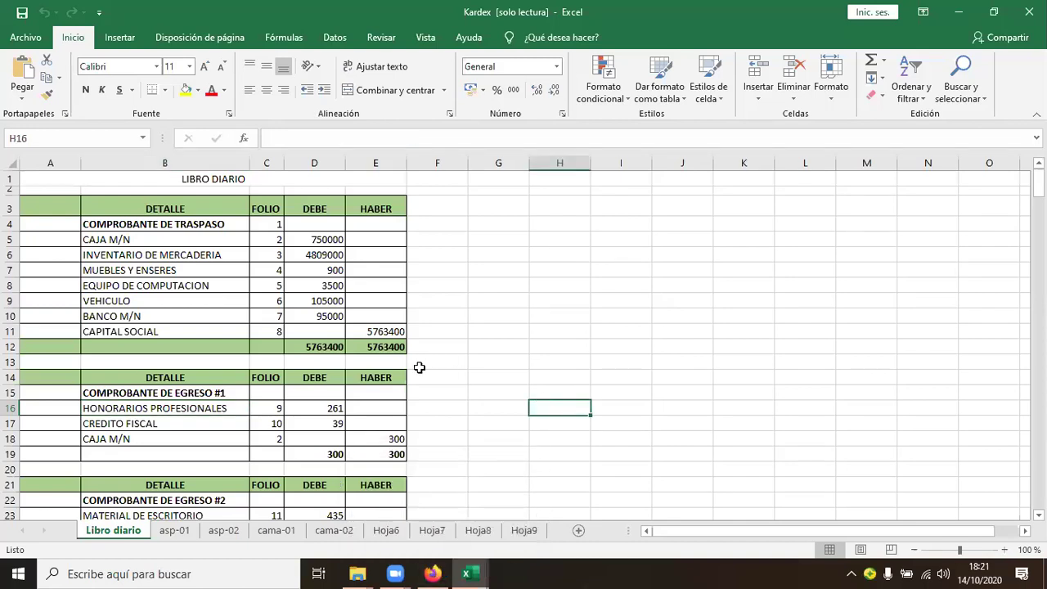
left_click(372, 406)
scroll(381, 334, "down", 1)
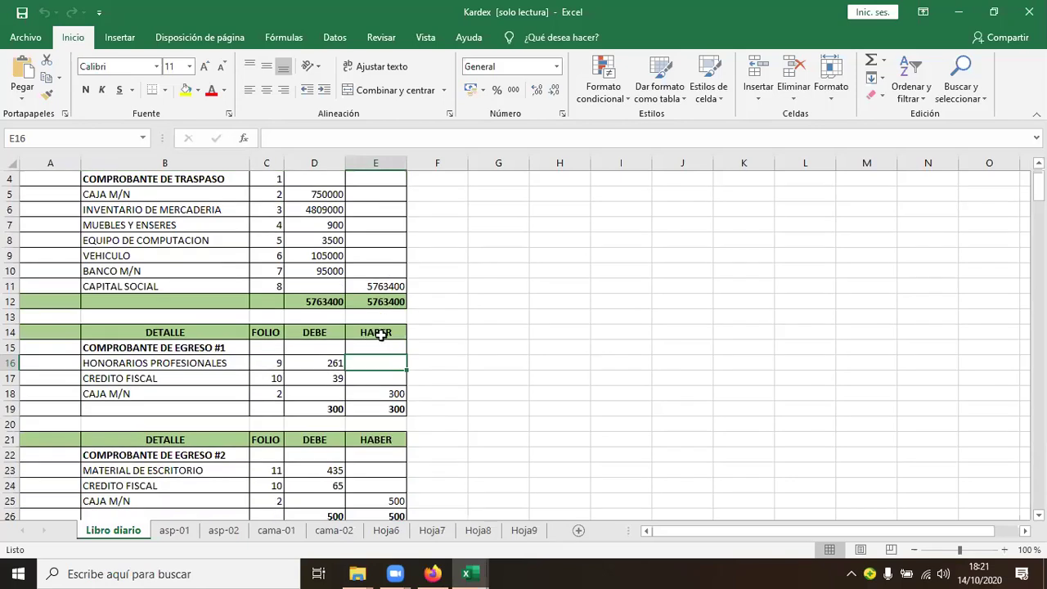
left_click(331, 361)
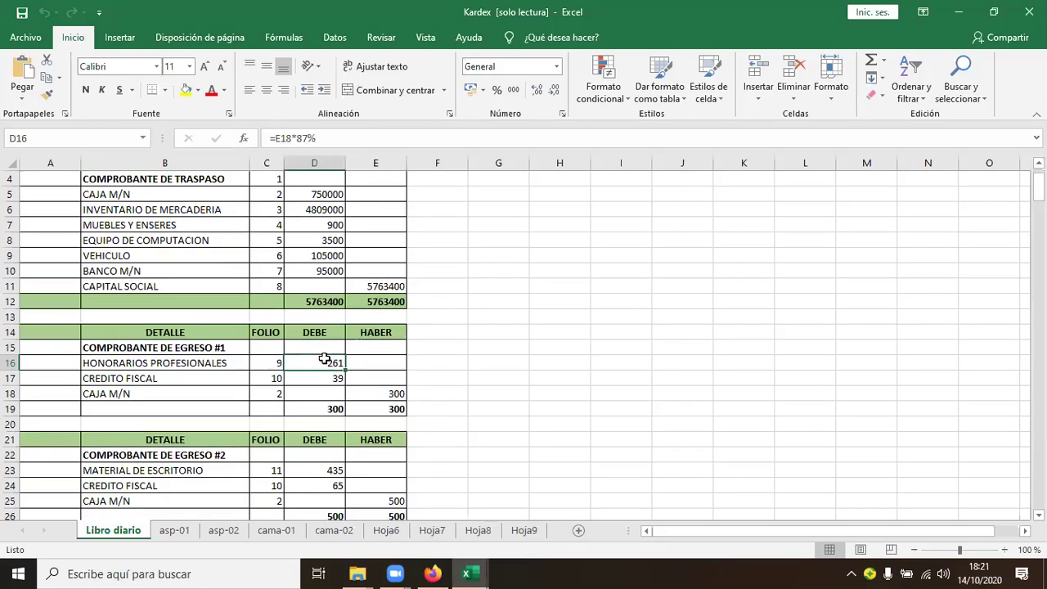
Read the Bs. 300 lawyer payment transaction in ENUNCIADO.pdf in Firefox and return to the Kardex workbook in Excel.
left_click(433, 572)
left_click(253, 345)
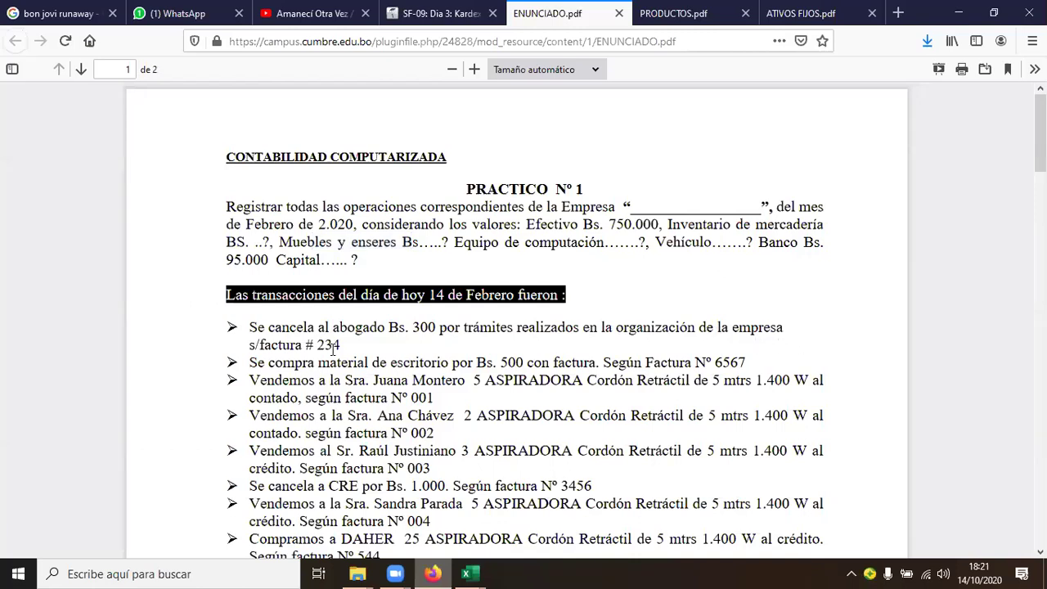
mouse_move(477, 572)
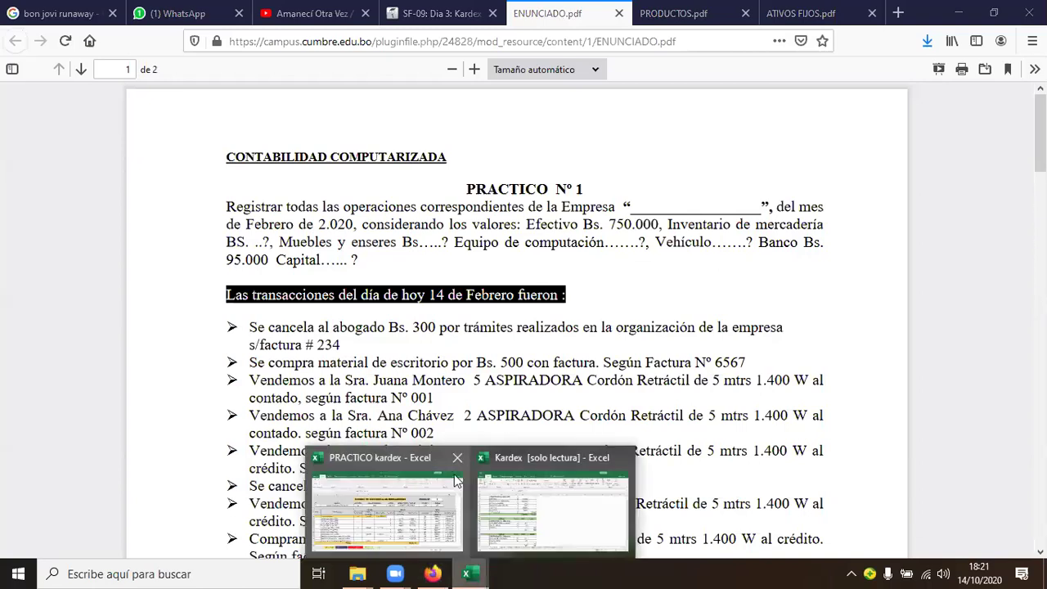
left_click(505, 490)
Review the accounts of COMPROBANTE DE EGRESO #1 and the CAJA M/N amount in its HABER column.
left_click(145, 365)
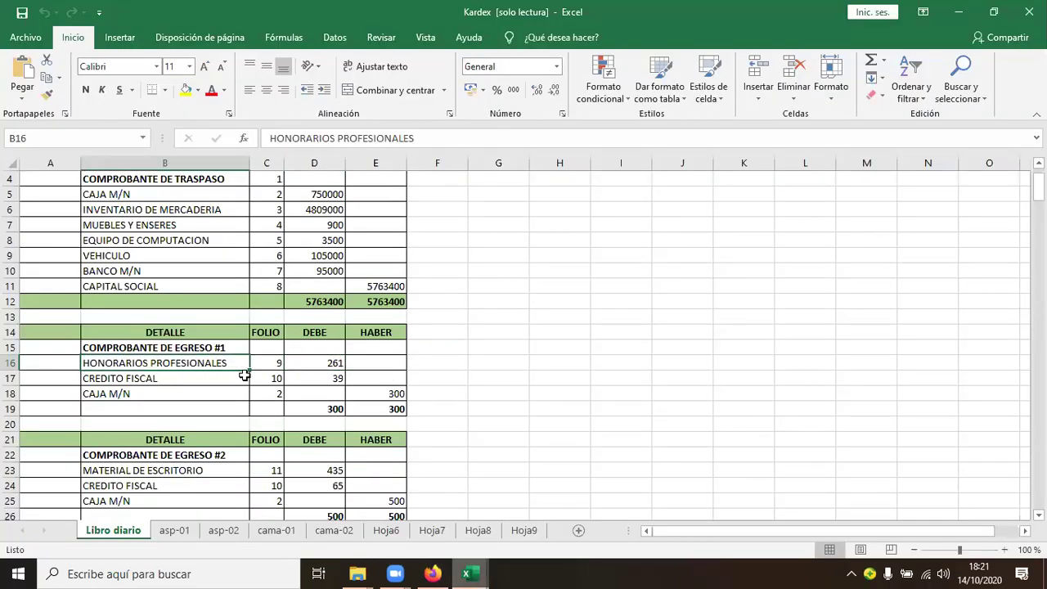
left_click(164, 379)
left_click(143, 394)
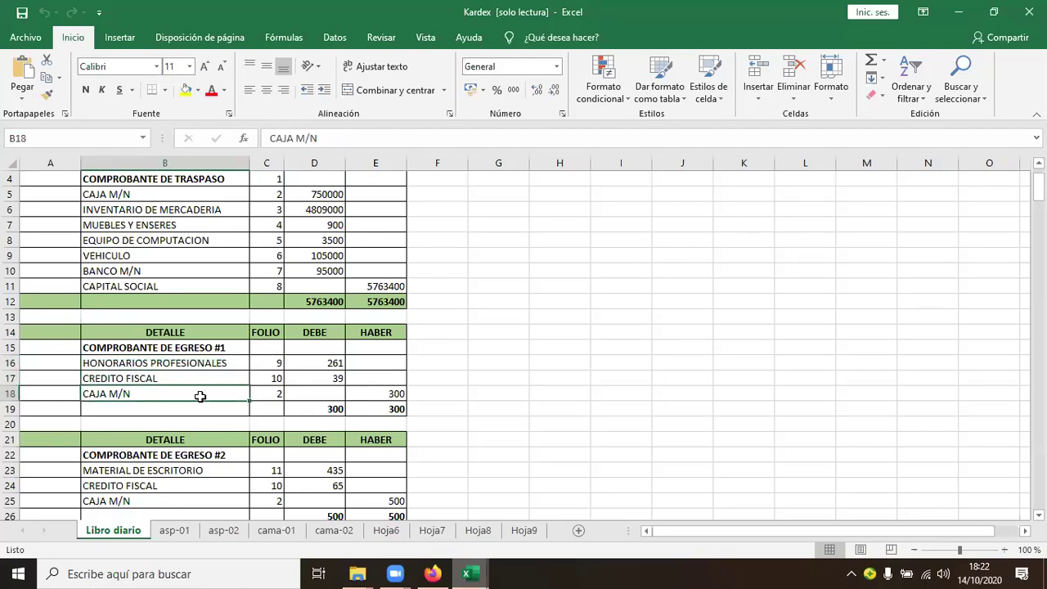
left_click(395, 393)
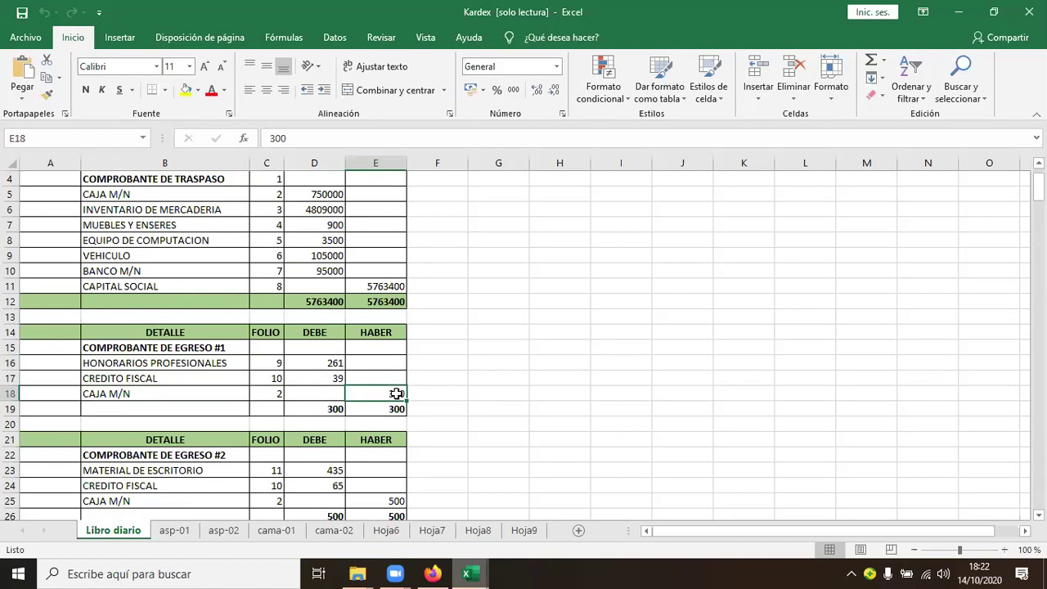
scroll(396, 394, "up", 1)
scroll(392, 393, "down", 1)
double_click(388, 393)
key("Return")
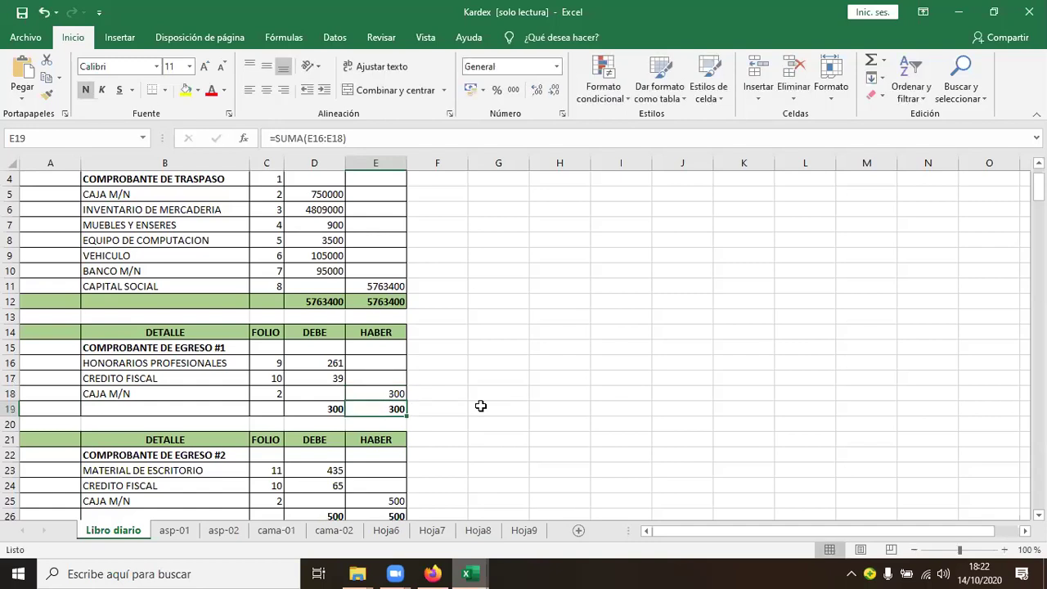
Inspect the DEBE formulas of HONORARIOS PROFESIONALES and CREDITO FISCAL in COMPROBANTE DE EGRESO #1.
left_click(335, 363)
double_click(336, 363)
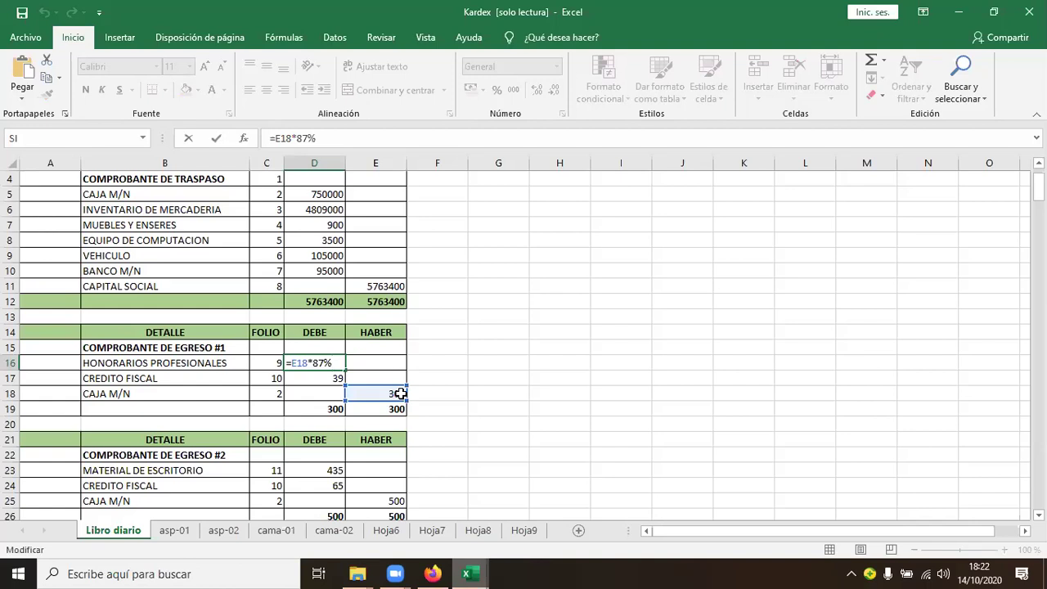
key("Return")
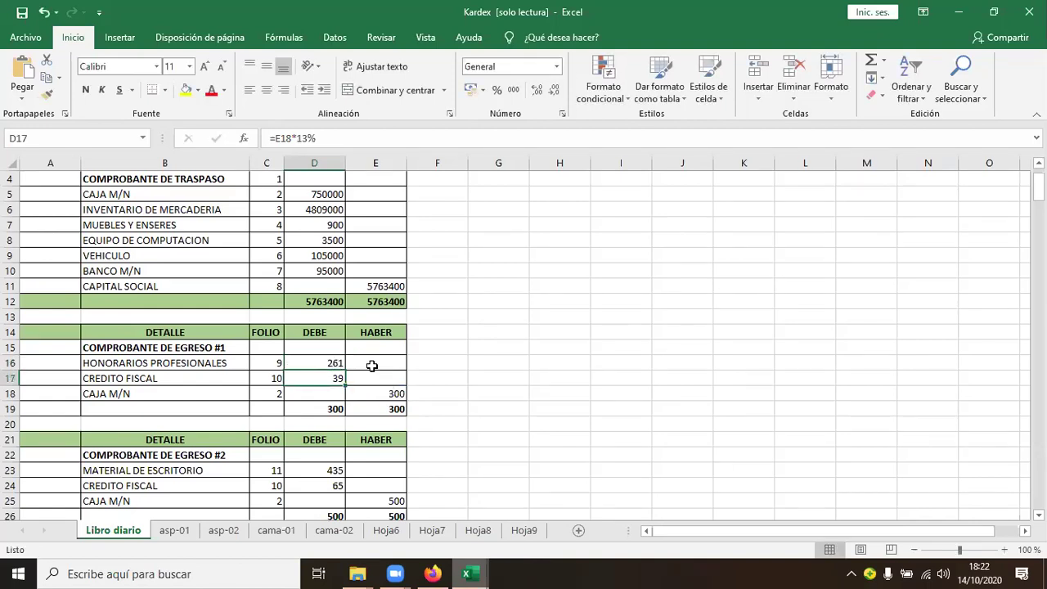
double_click(325, 380)
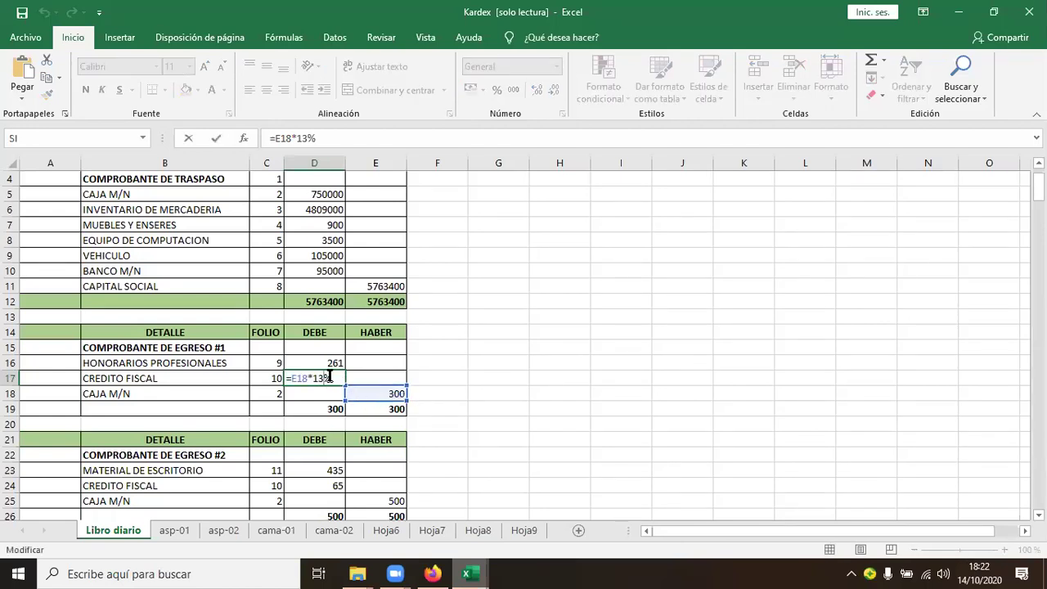
key("Return")
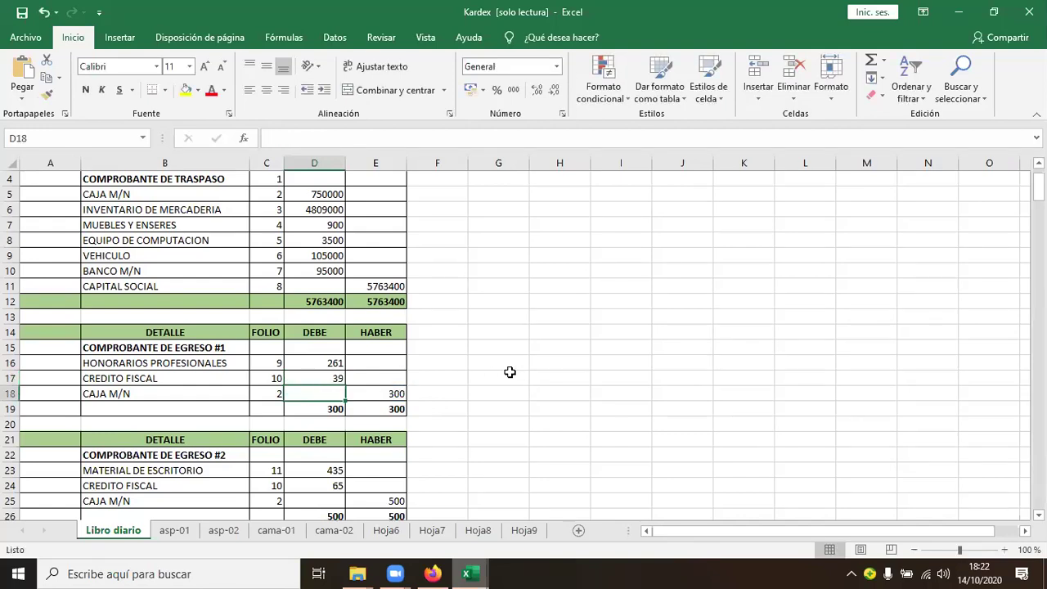
Check the CREDITO FISCAL formula and the FOLIO numbers of HONORARIOS PROFESIONALES and CAJA M/N in COMPROBANTE DE EGRESO #1.
left_click(321, 378)
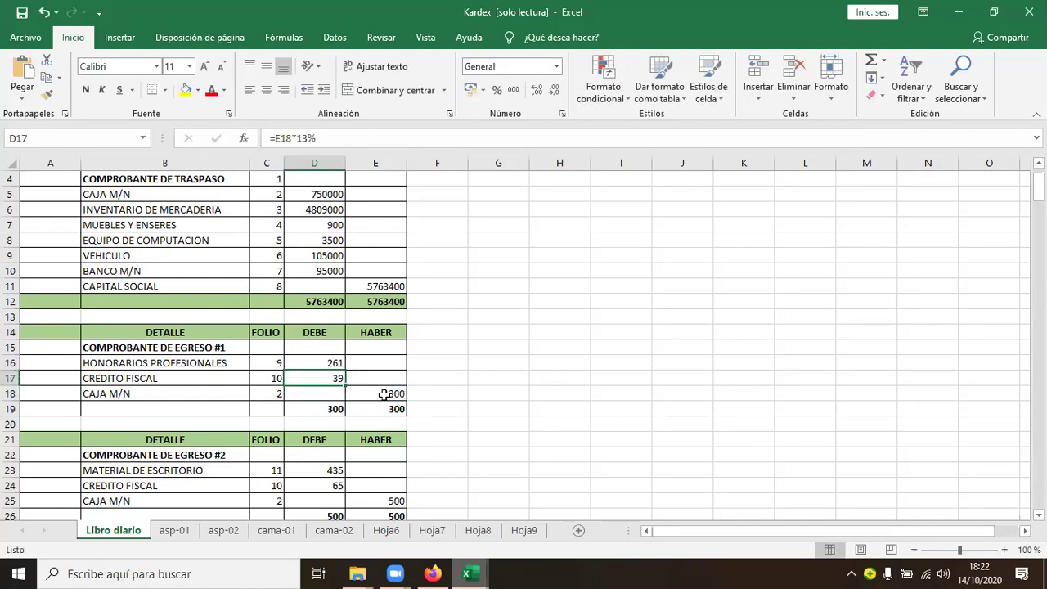
left_click(275, 363)
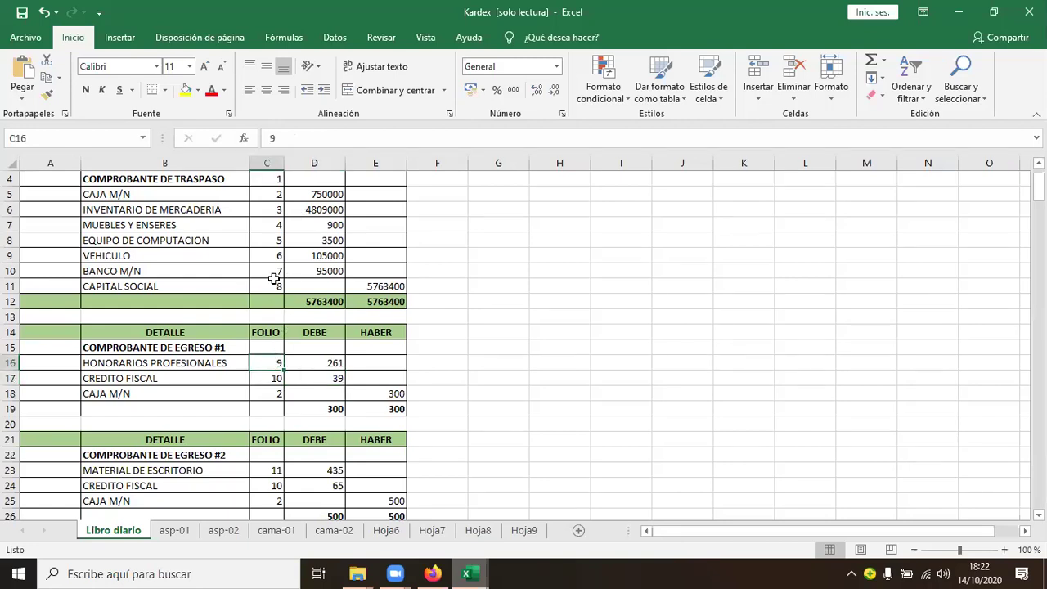
scroll(274, 278, "up", 1)
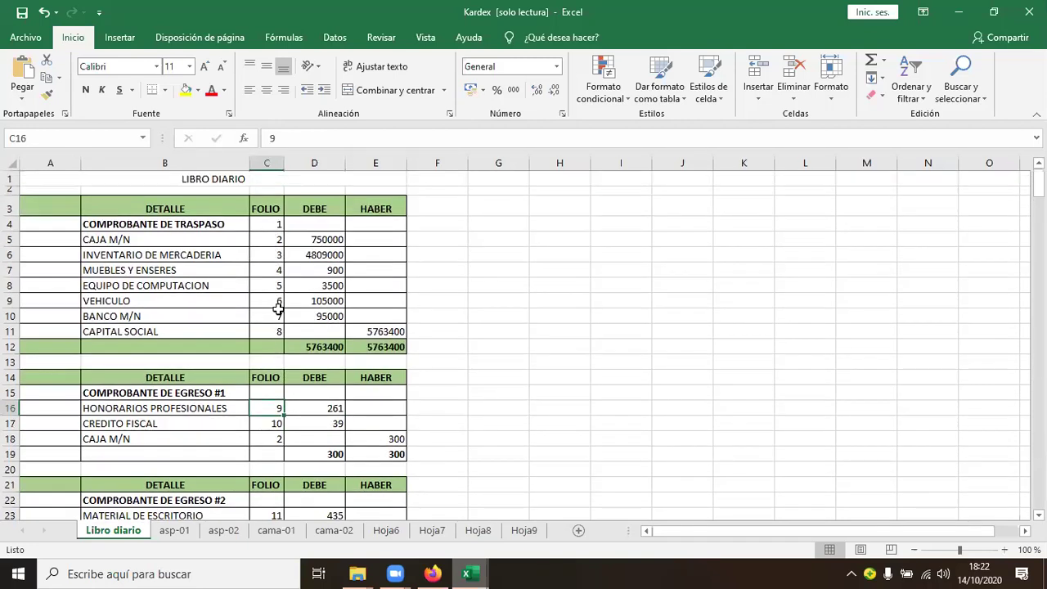
left_click(271, 441)
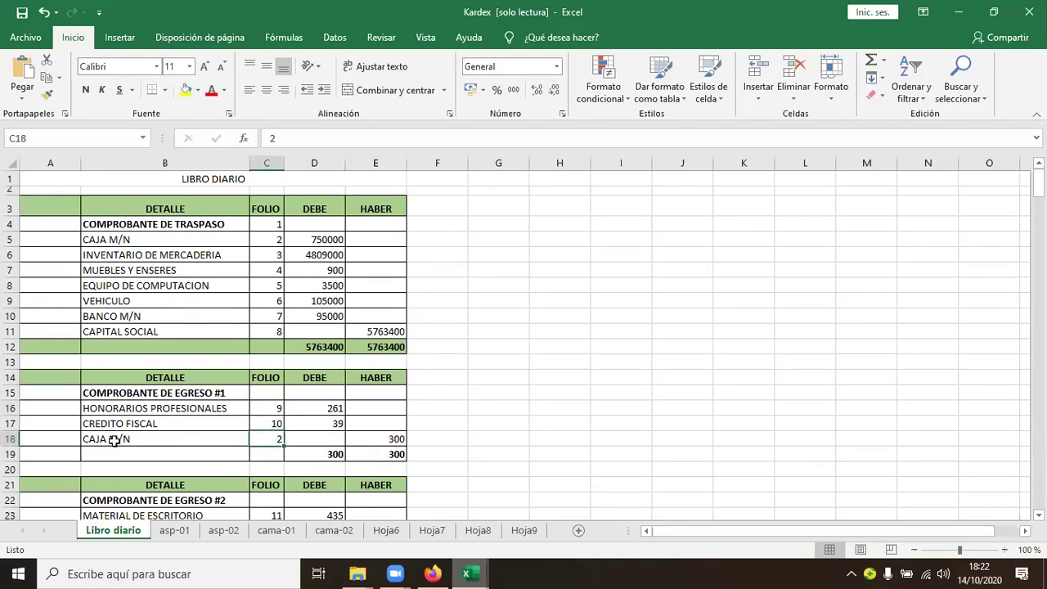
left_click_drag(114, 440, 283, 444)
left_click(278, 439)
Shift the opening entry's FOLIO numbers down one row, numbering CAJA M/N through CAPITAL SOCIAL from 1 to 7.
left_click(278, 226)
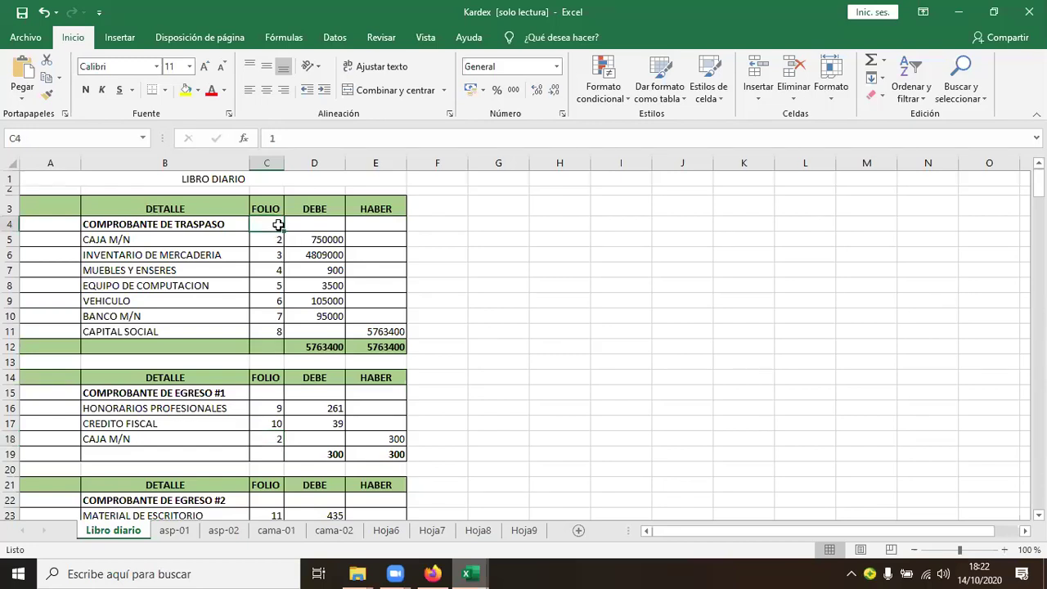
left_click(264, 333)
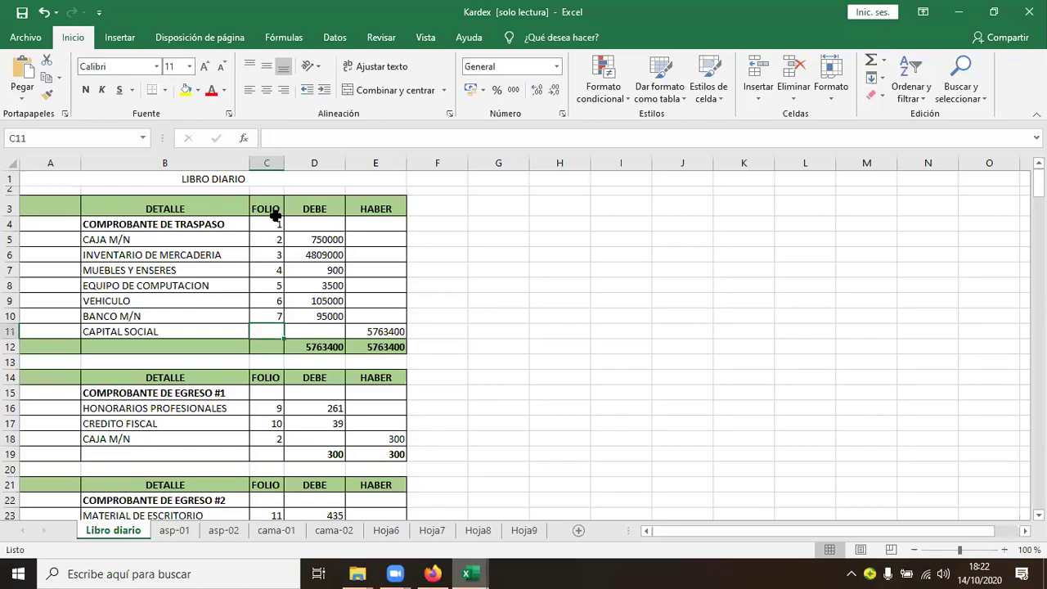
left_click_drag(270, 227, 277, 329)
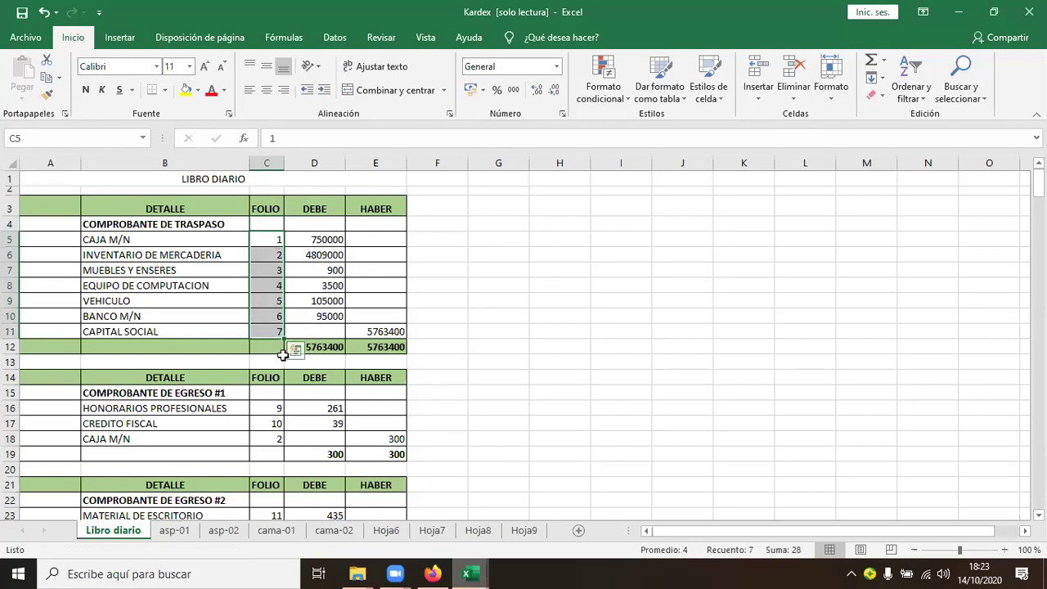
Set the FOLIO numbers in COMPROBANTE DE EGRESO #1 to 8 for HONORARIOS PROFESIONALES, 9 for CREDITO FISCAL and 1 for CAJA M/N.
left_click(264, 411)
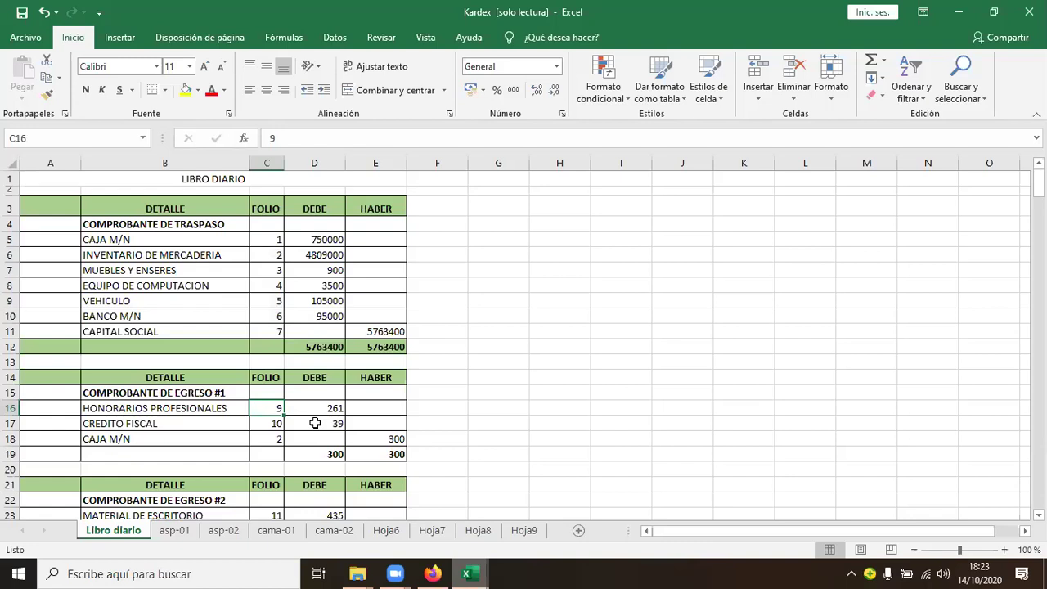
type("8")
key("Return")
type("9")
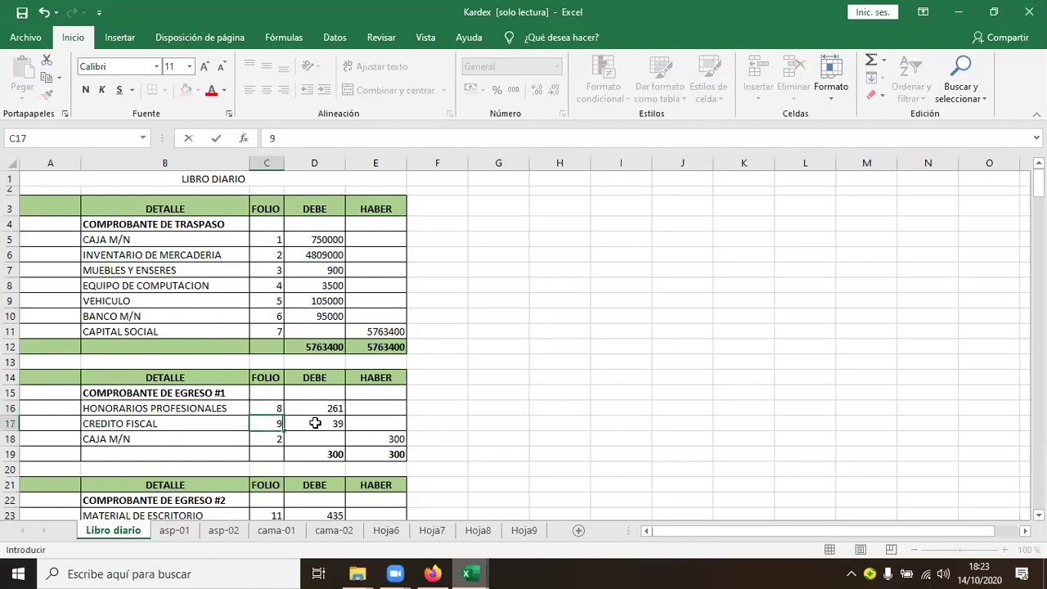
key("Return")
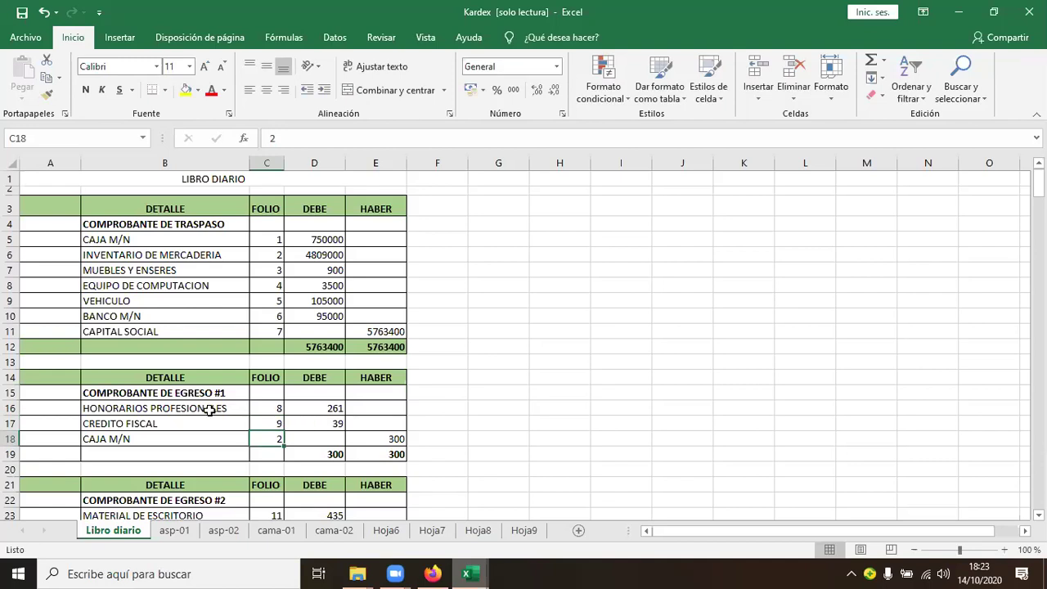
type("1")
key("Return")
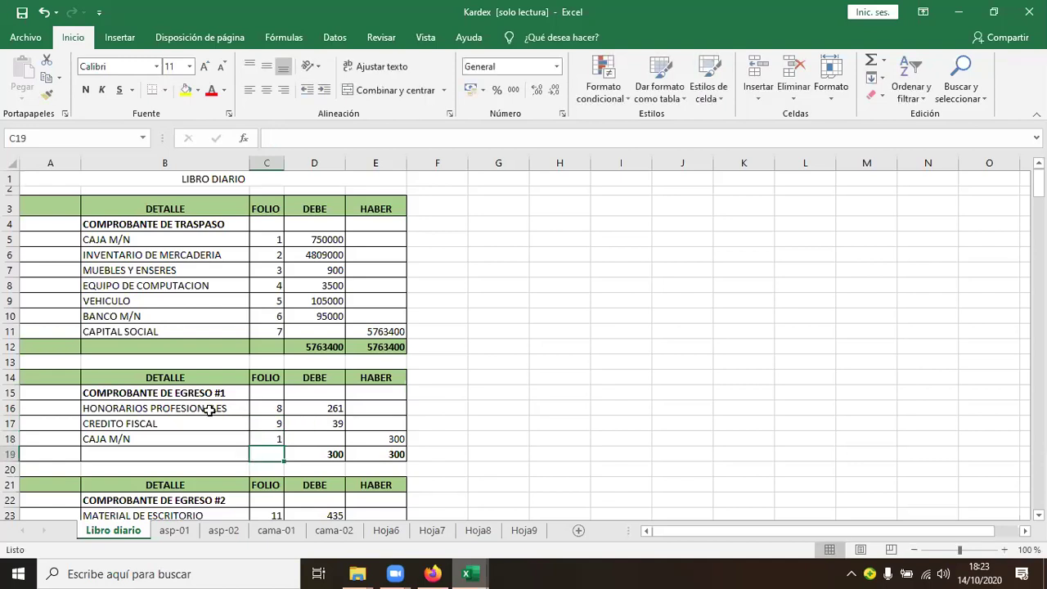
Copy the COMPROBANTE DE EGRESO #1 block, A14:E19, over the COMPROBANTE DE EGRESO #2 block starting at A21.
scroll(409, 346, "down", 4)
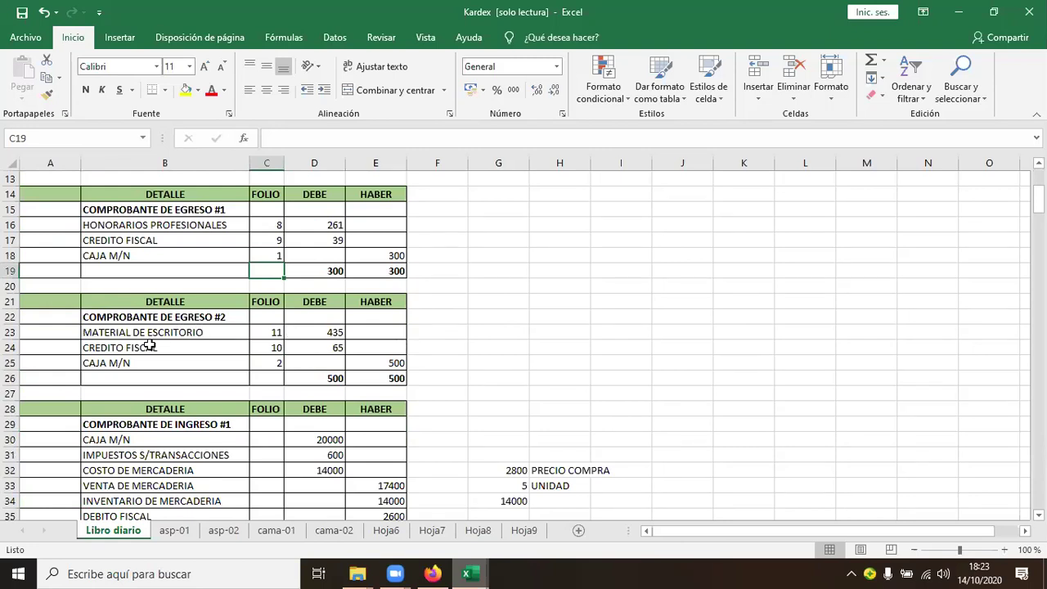
left_click_drag(56, 194, 391, 272)
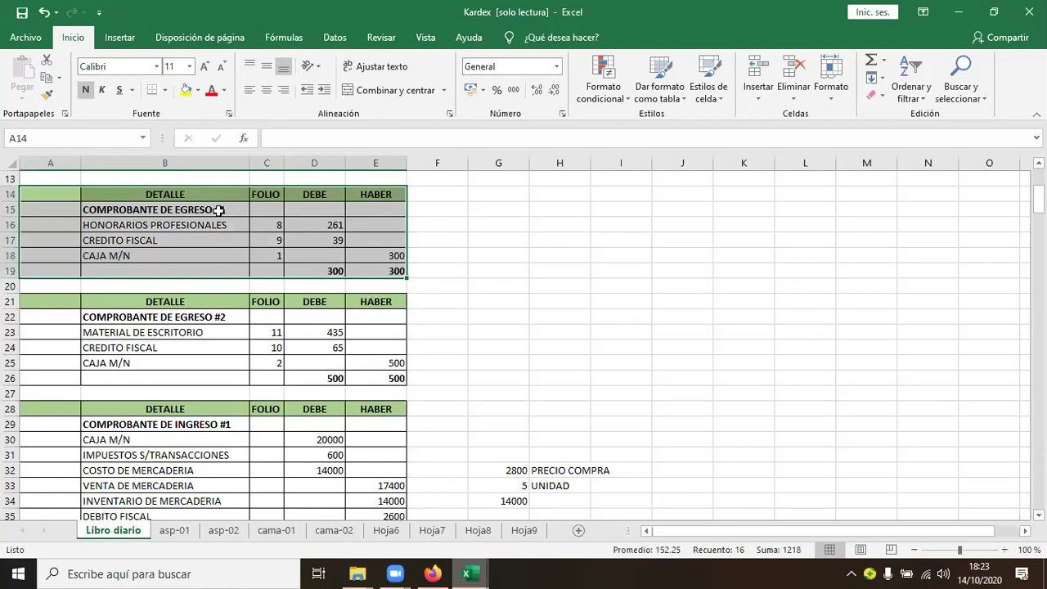
scroll(199, 240, "up", 2)
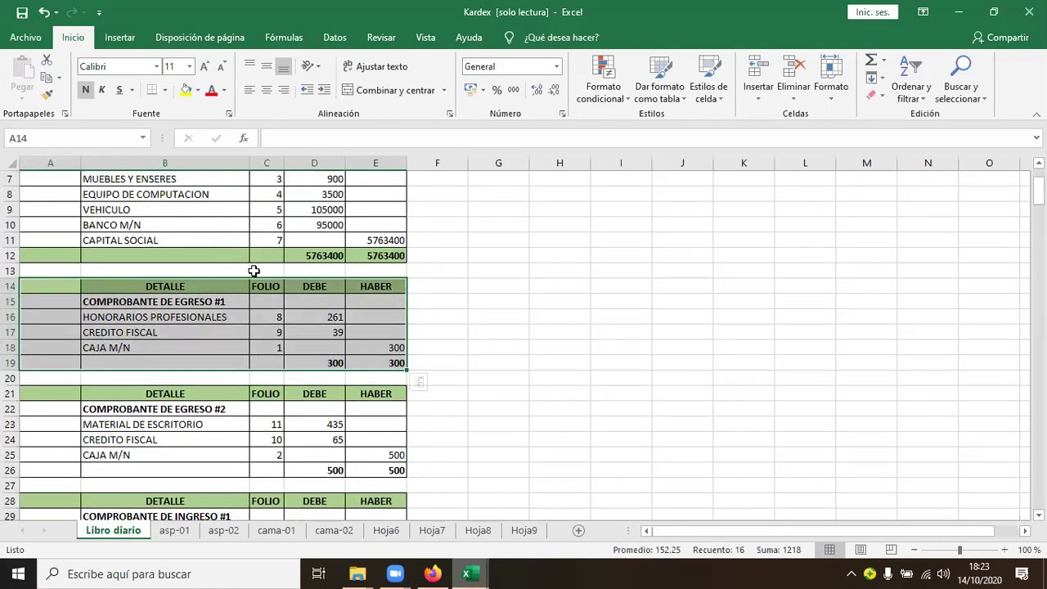
left_click_drag(74, 285, 395, 363)
left_click(47, 78)
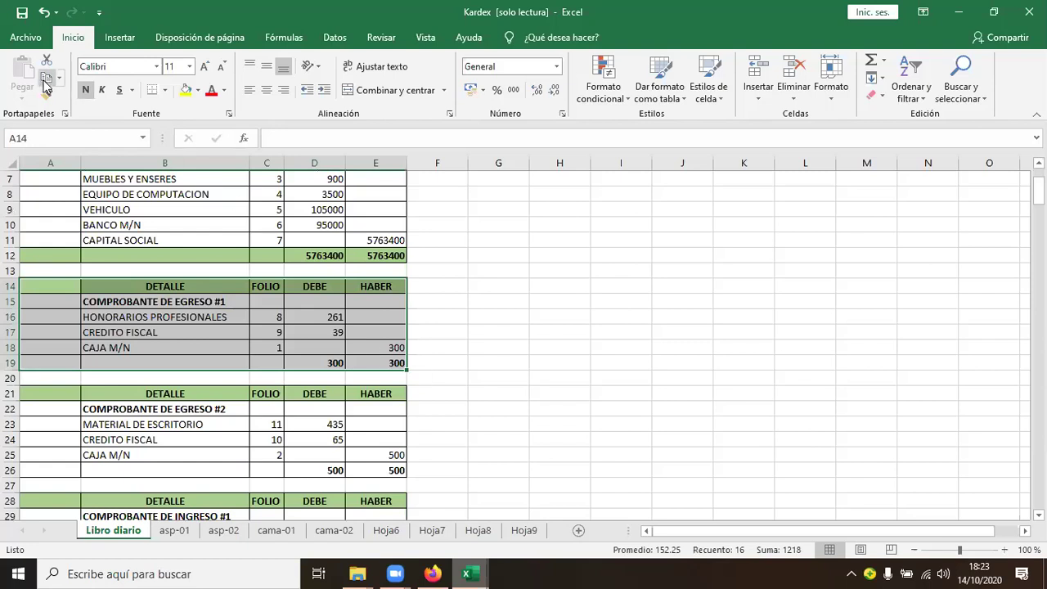
scroll(229, 372, "down", 1)
scroll(228, 372, "down", 1)
left_click(64, 345)
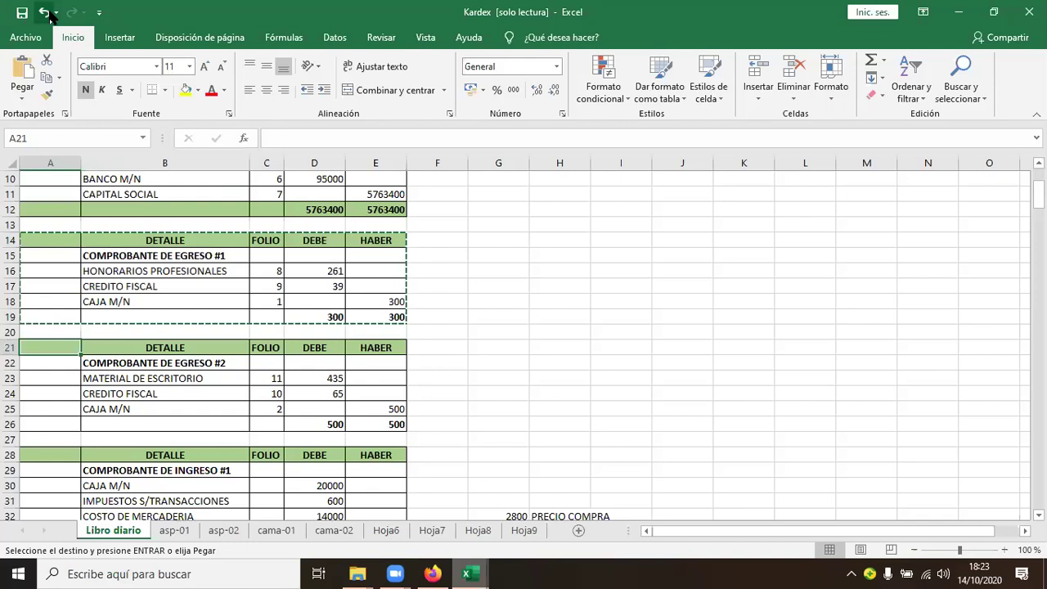
key("Return")
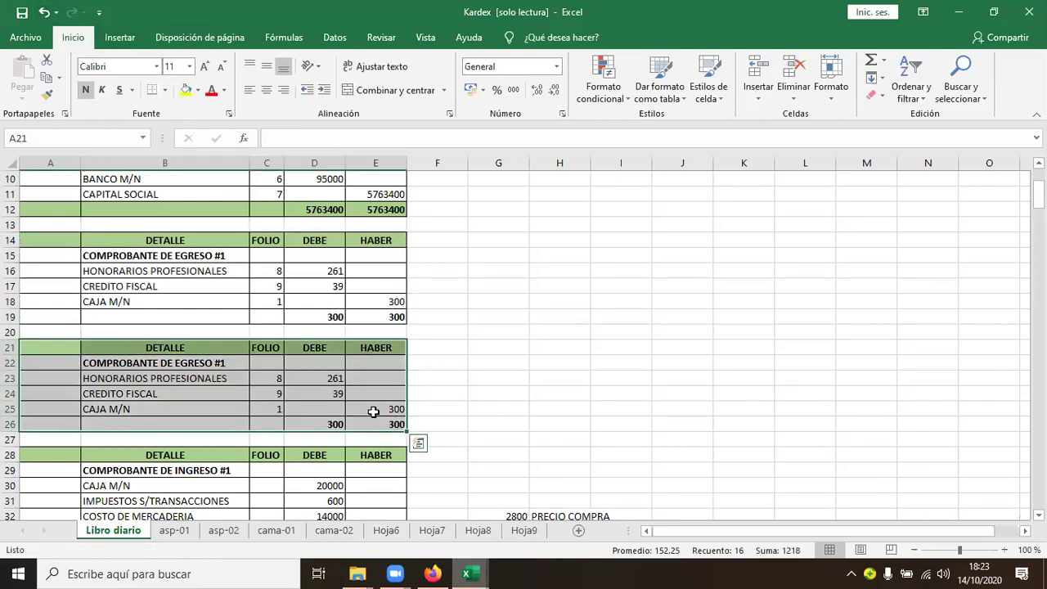
key("Escape")
Change the heading in B22 of the pasted block to COMPROBANTE DE EGRESO #2.
double_click(237, 363)
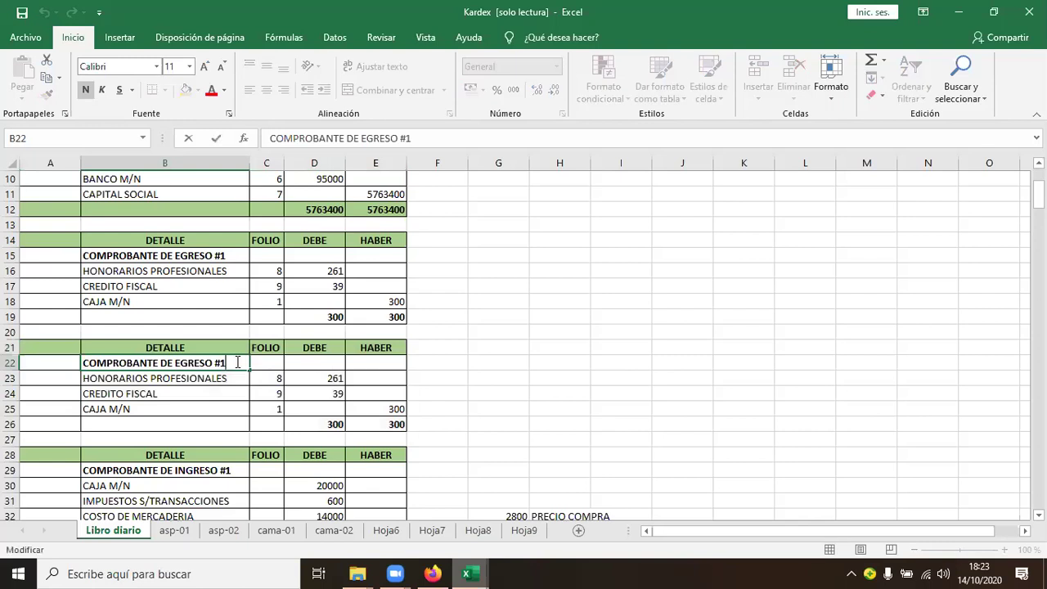
key("BackSpace")
key("Return")
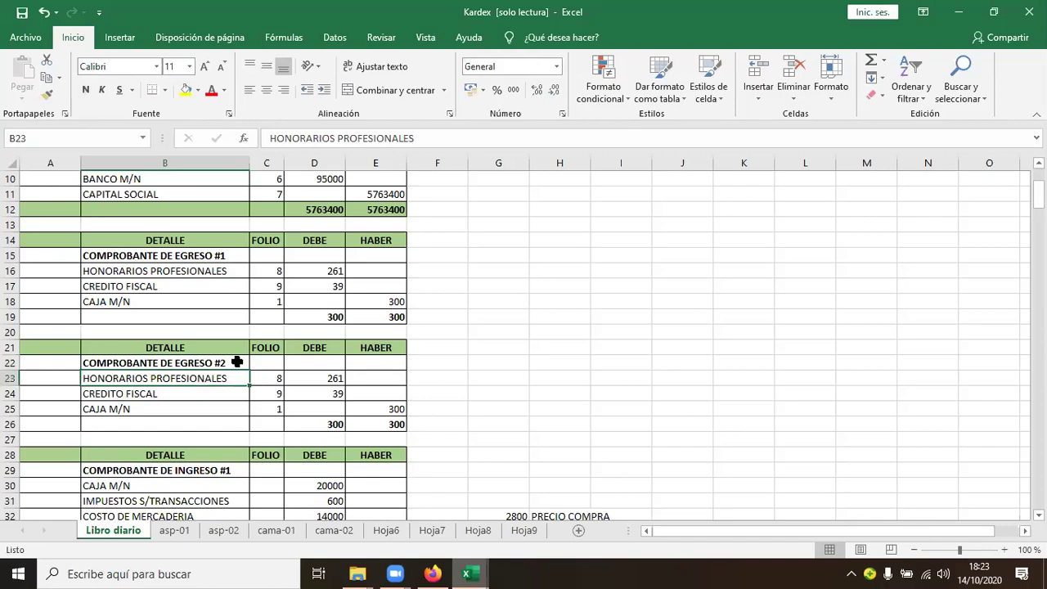
Look up the material de escritorio purchase in ENUNCIADO.pdf in Firefox, and set CAJA M/N's HABER in Kardex's COMPROBANTE DE EGRESO #2 to 500.
left_click(432, 573)
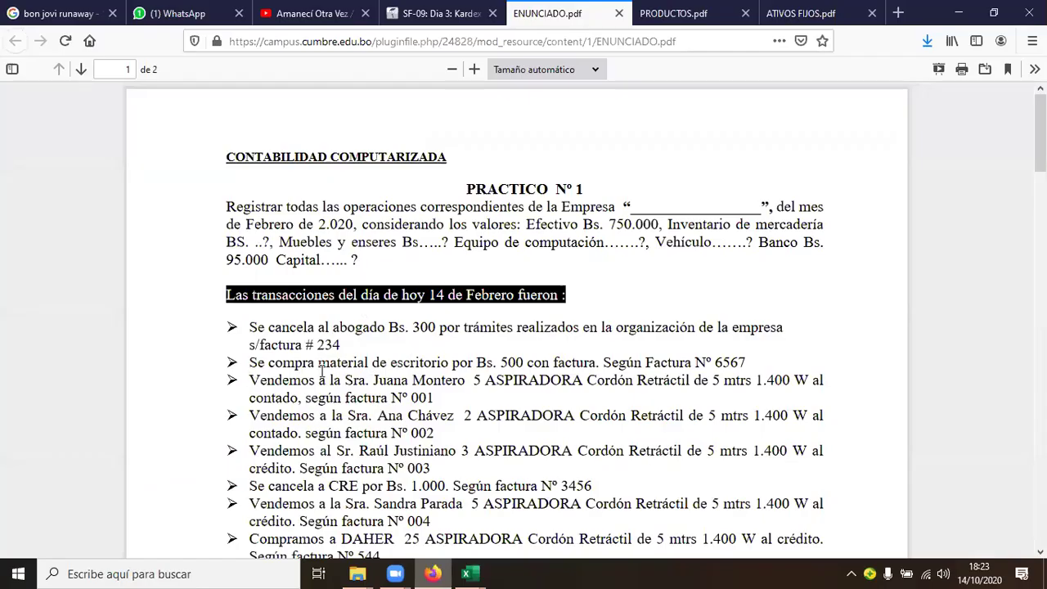
double_click(516, 361)
mouse_move(471, 571)
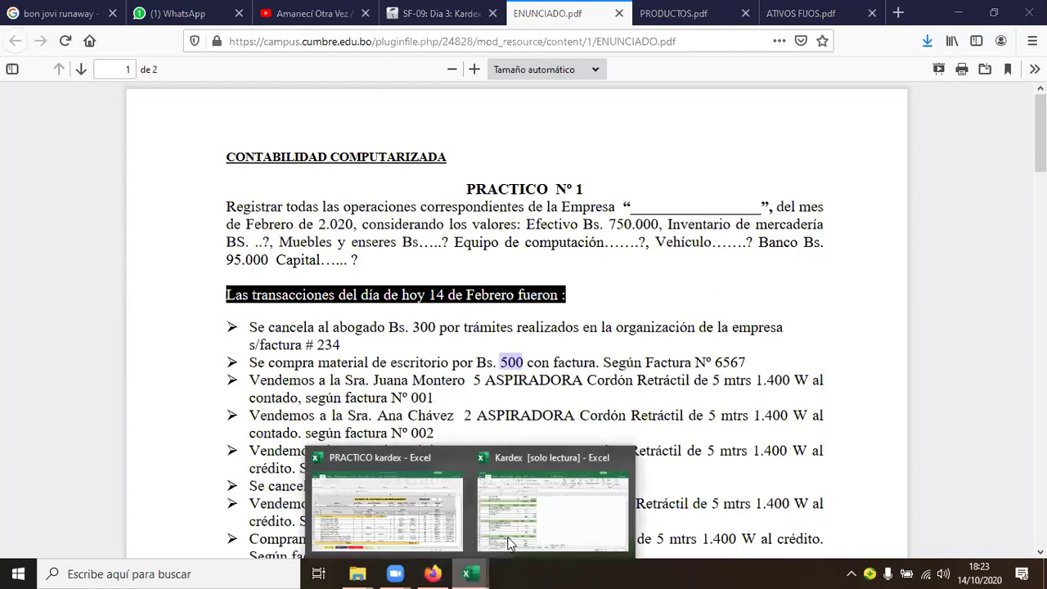
left_click(510, 536)
left_click(389, 410)
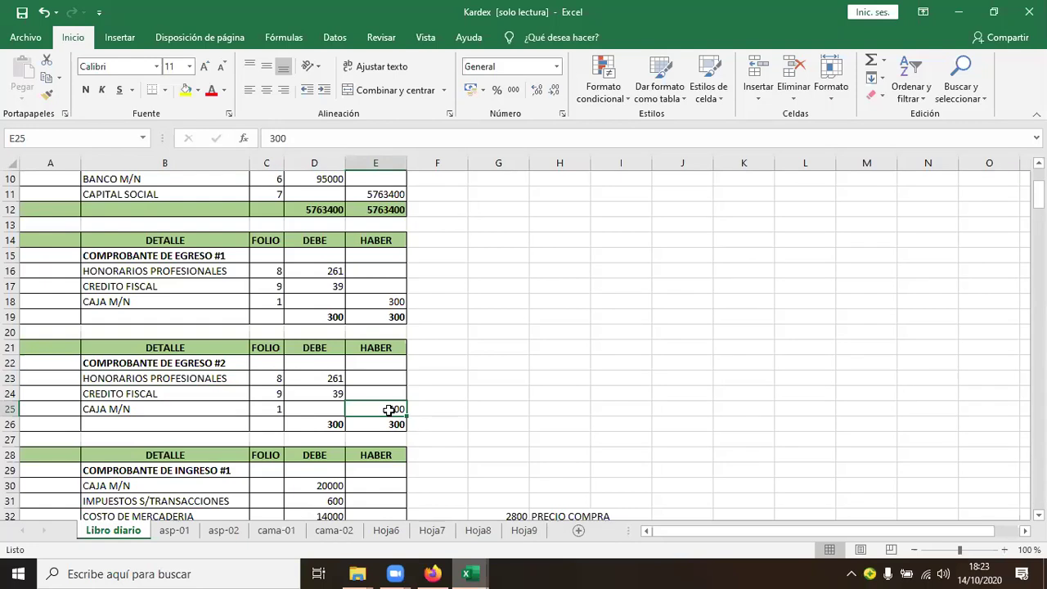
type("5")
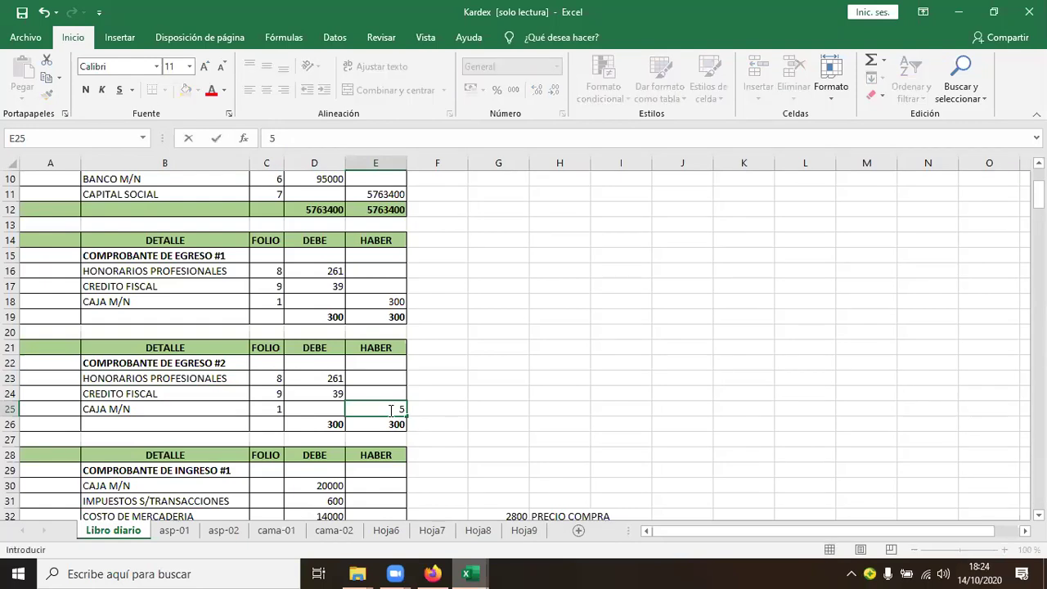
type("00")
key("Return")
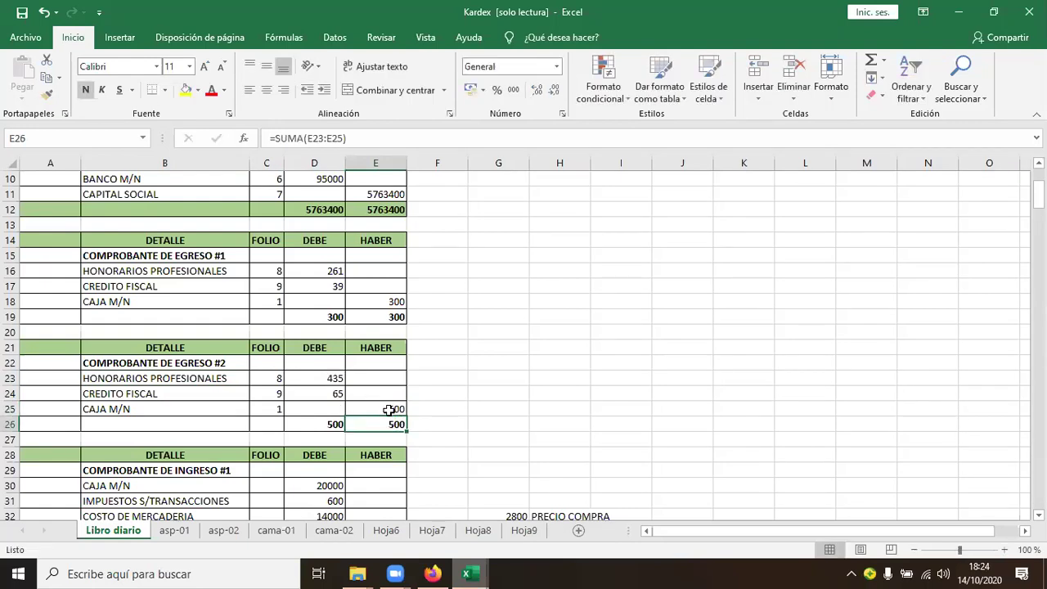
Inspect the DEBE formulas of CREDITO FISCAL and HONORARIOS PROFESIONALES in COMPROBANTE DE EGRESO #2.
left_click(325, 380)
left_click(336, 393)
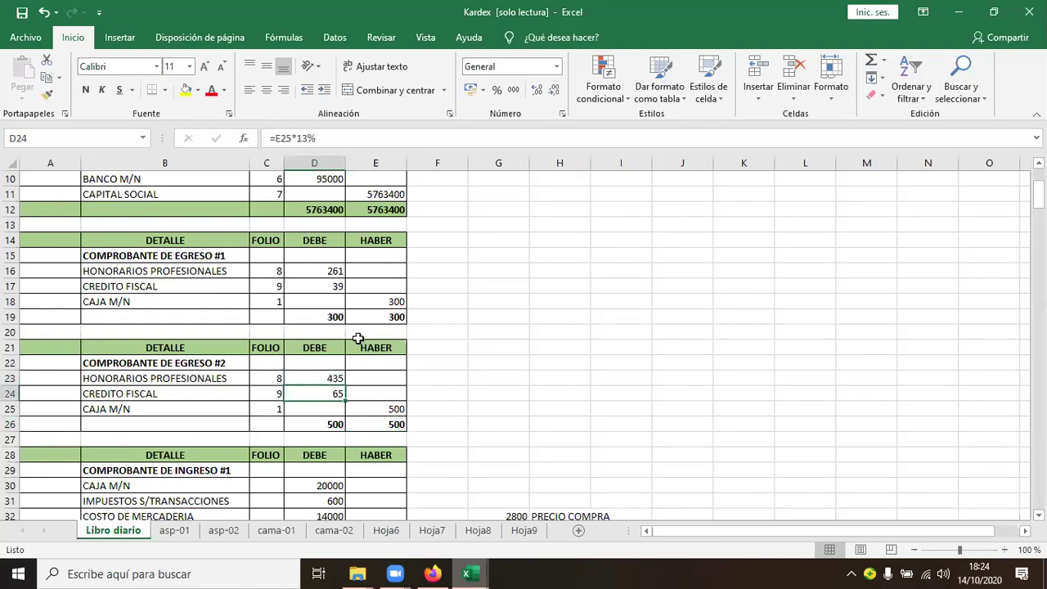
double_click(331, 394)
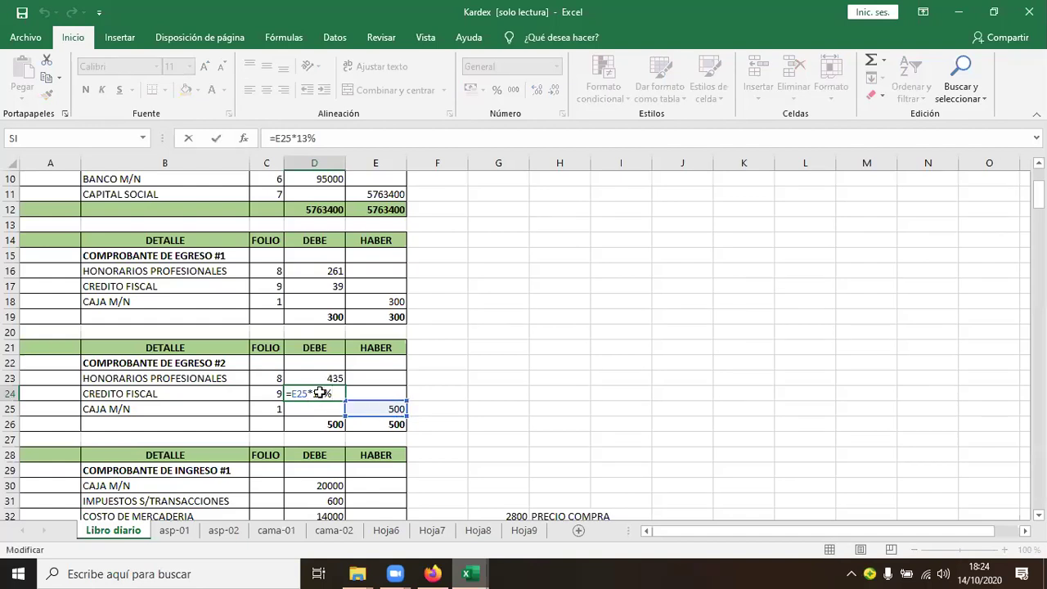
key("Return")
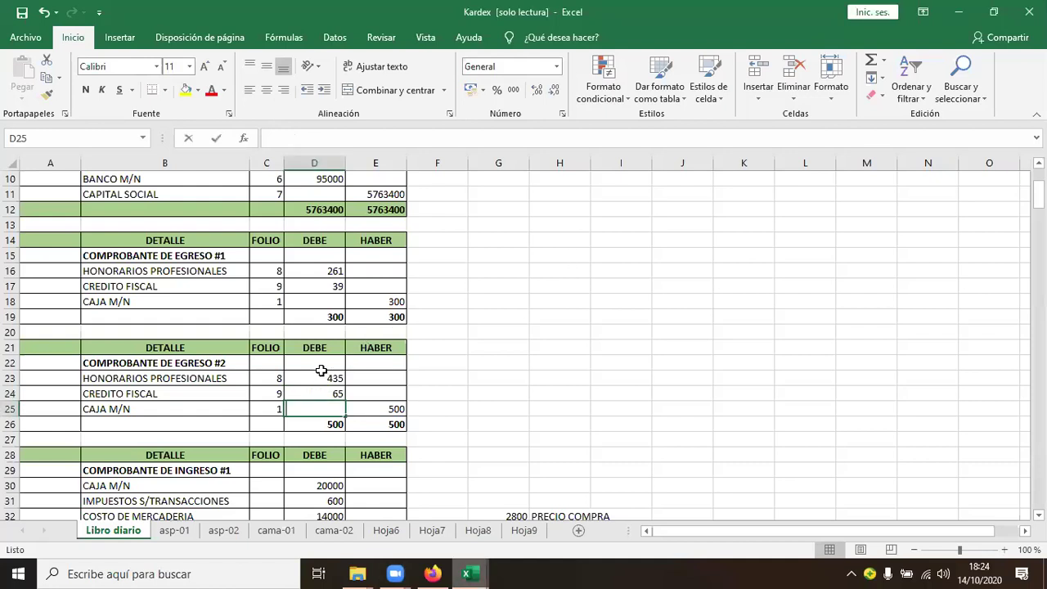
double_click(321, 375)
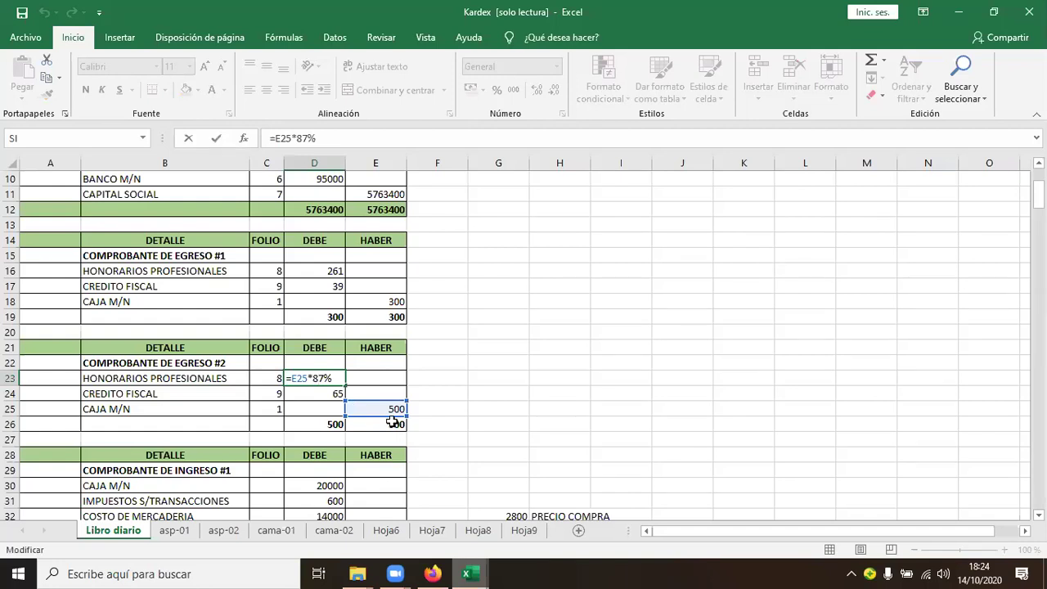
key("Return")
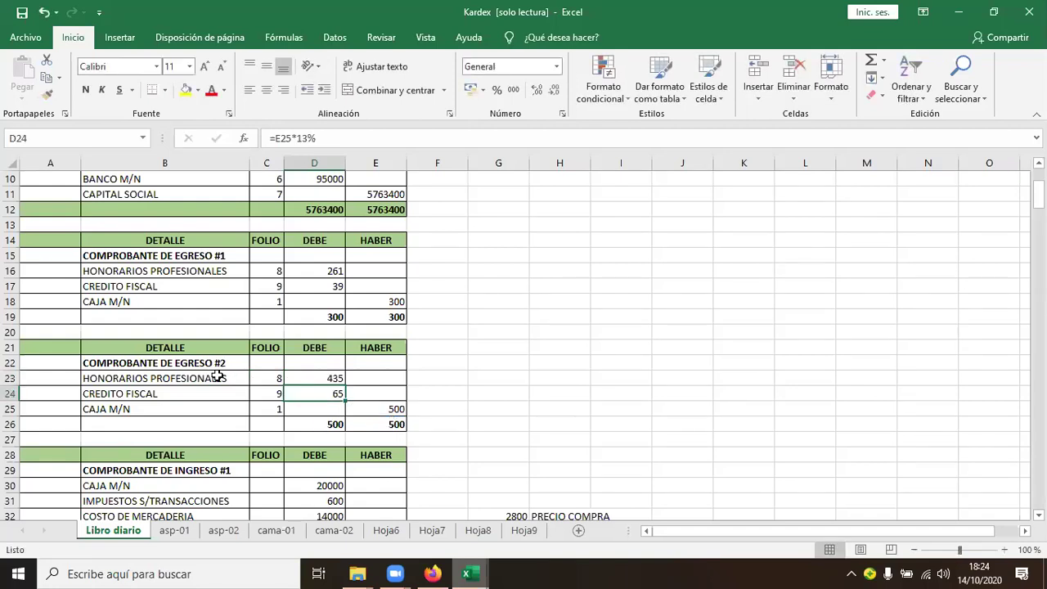
Copy the words material de escritorio from the second transaction in ENUNCIADO.pdf in Firefox.
scroll(305, 351, "down", 2)
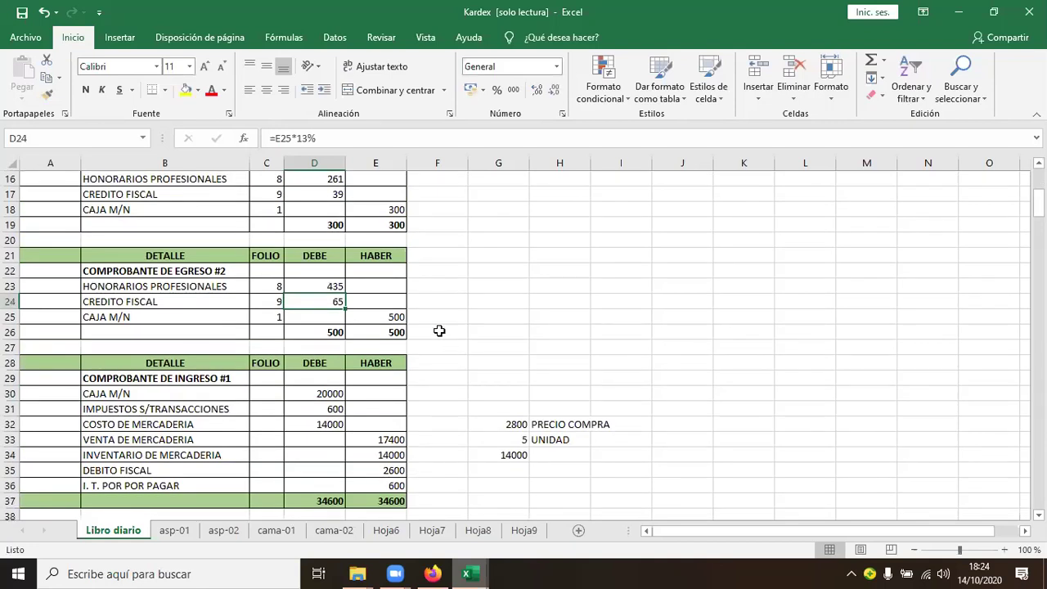
left_click(262, 313)
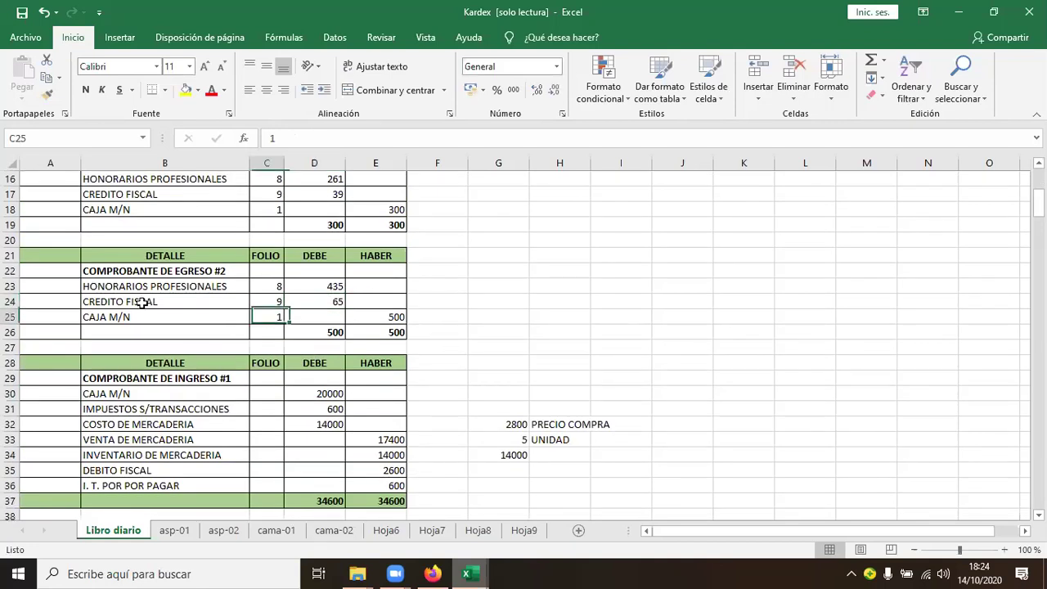
left_click(147, 287)
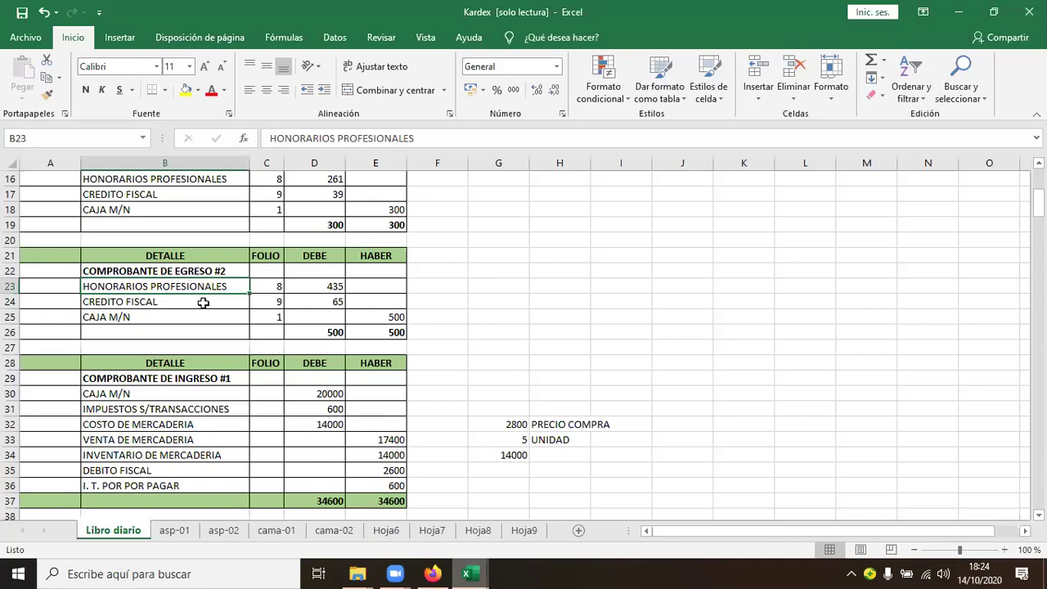
mouse_move(436, 571)
left_click(421, 515)
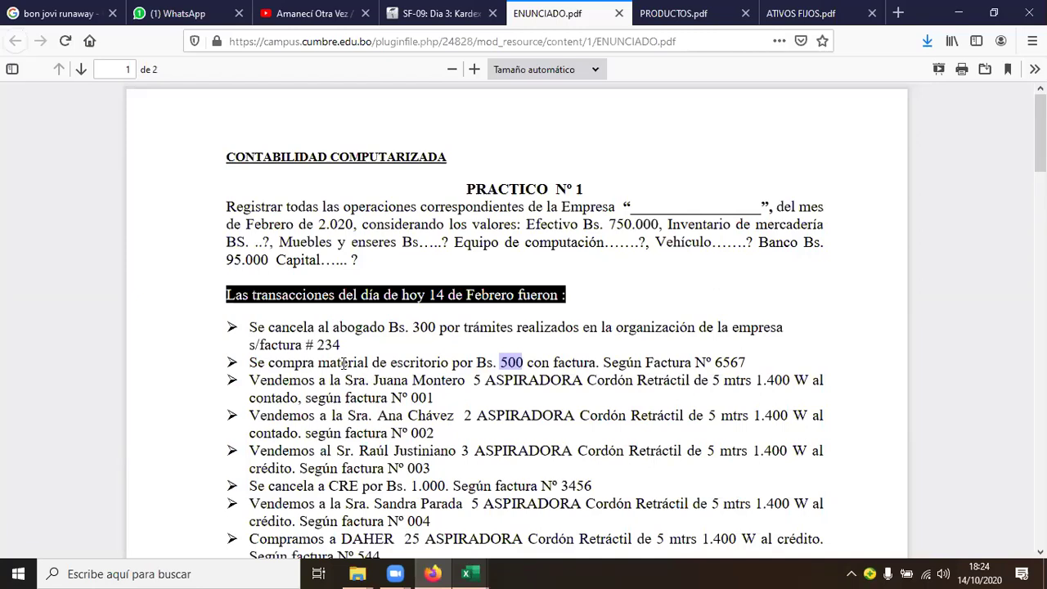
left_click_drag(320, 362, 450, 362)
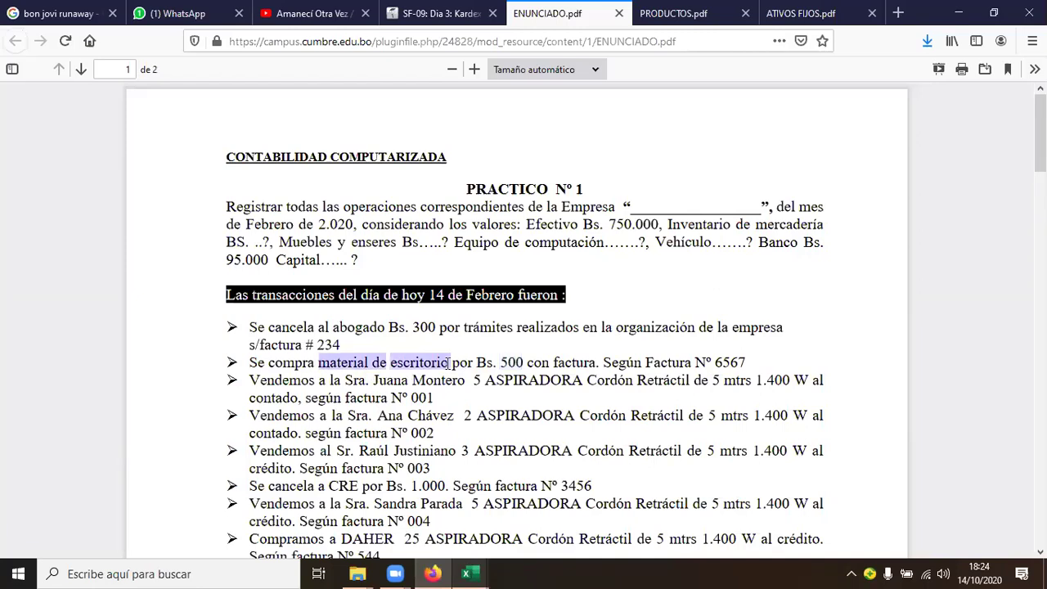
right_click(356, 363)
left_click(370, 375)
Switch to the Kardex workbook in Excel and paste the copied text over HONORARIOS PROFESIONALES in B23, keeping its source formatting.
mouse_move(466, 573)
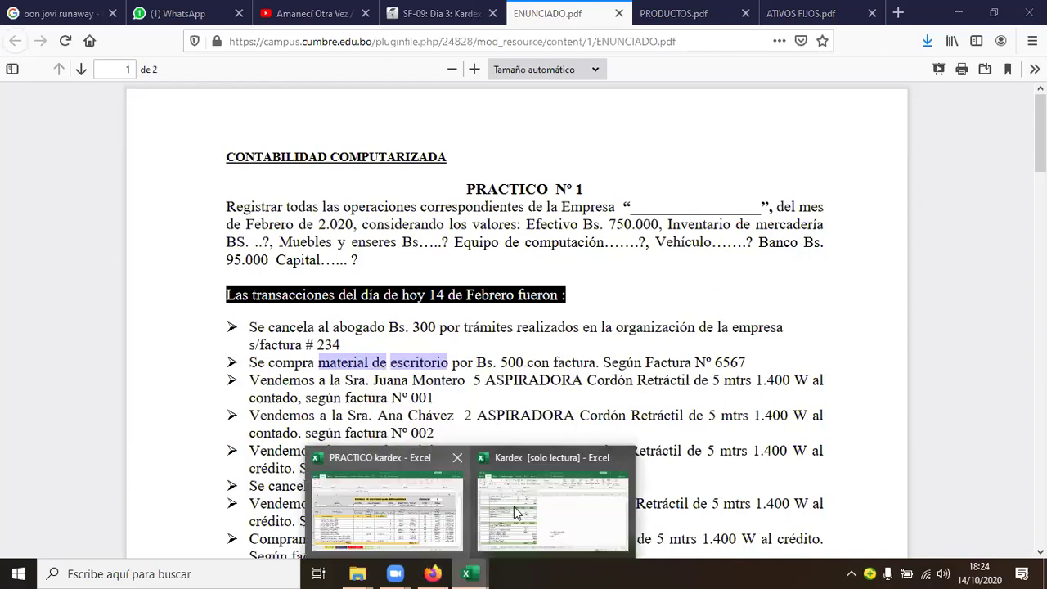
left_click(523, 511)
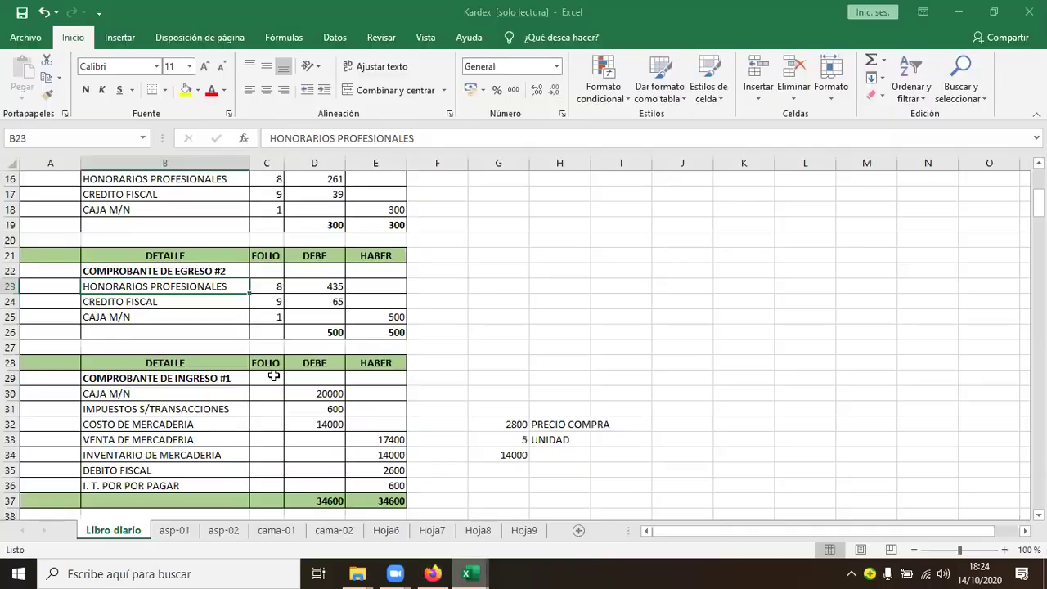
right_click(121, 282)
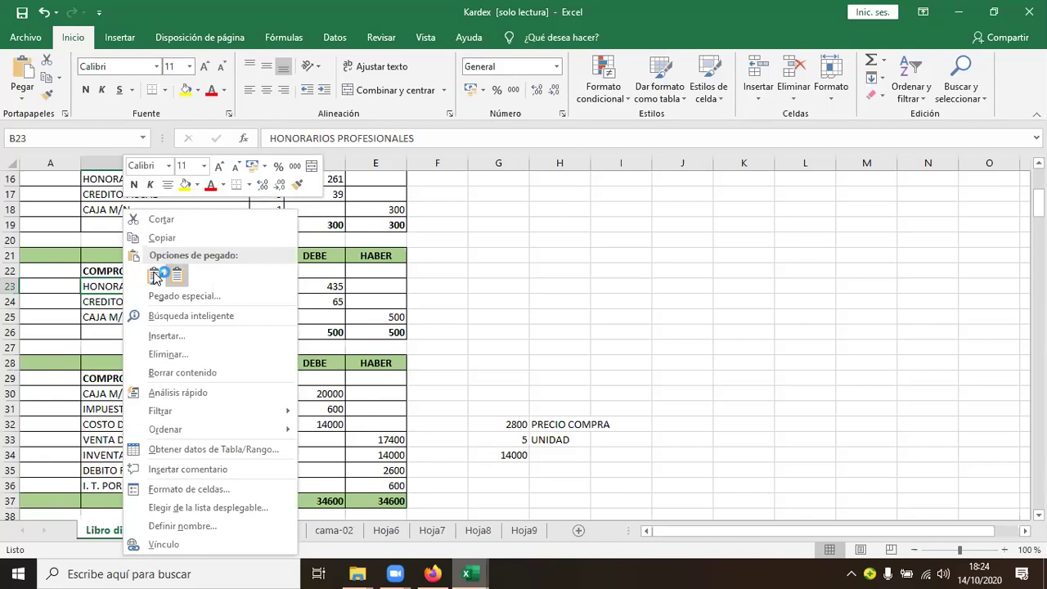
left_click(155, 278)
left_click(471, 306)
left_click(176, 282)
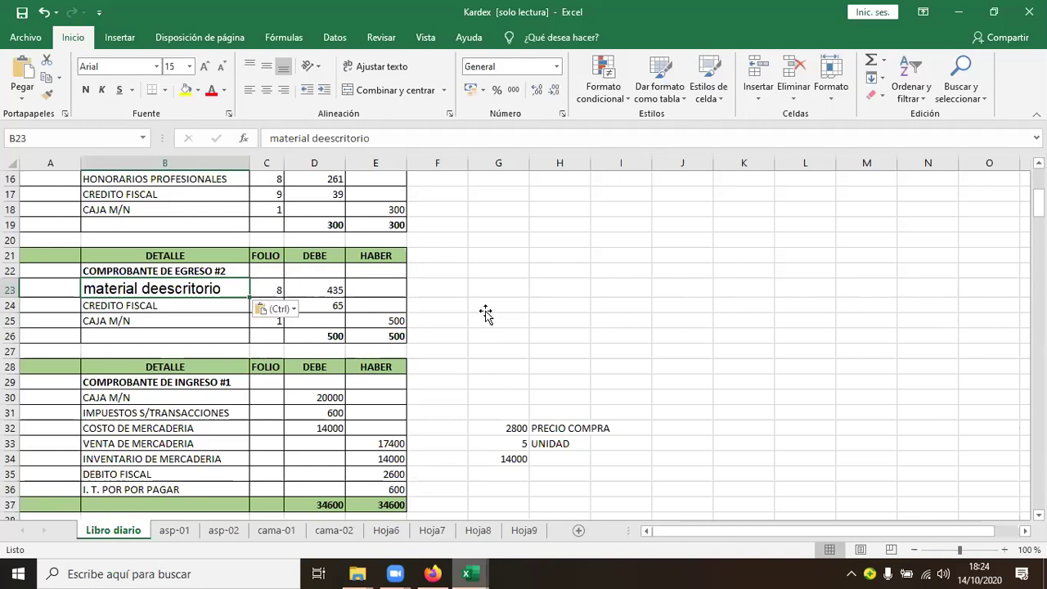
left_click(479, 307)
Set the FOLIO of the material de escritorio row in COMPROBANTE DE EGRESO #2 to 10.
scroll(475, 308, "up", 1)
left_click(277, 337)
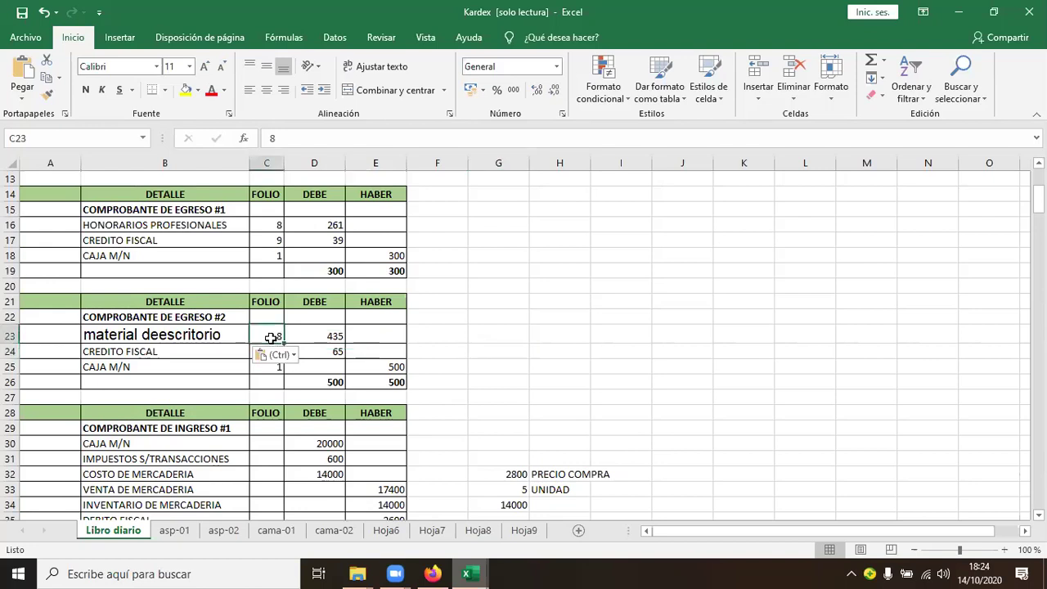
scroll(194, 340, "up", 1)
scroll(193, 327, "up", 2)
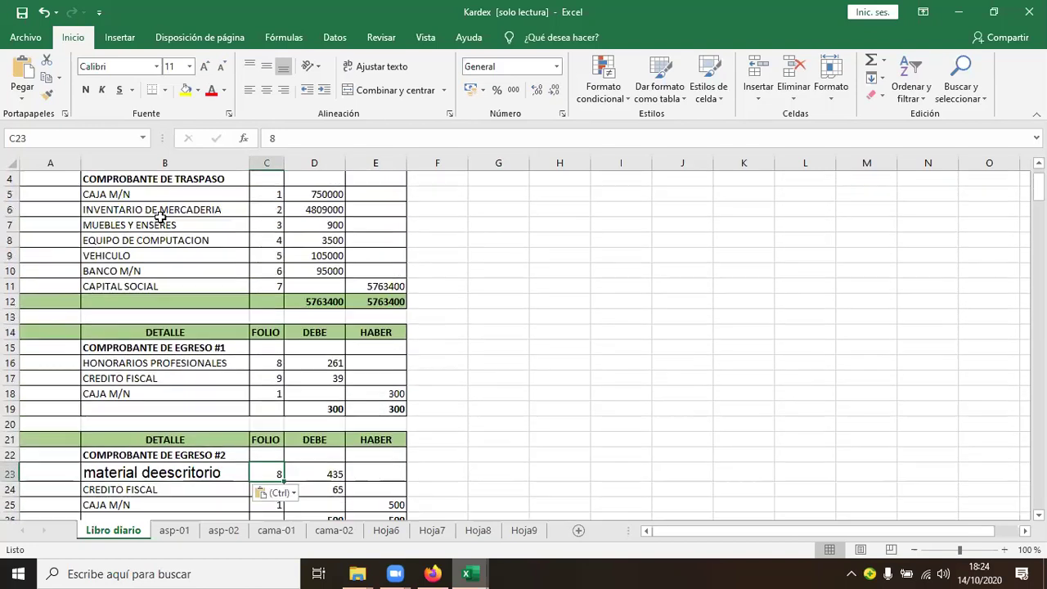
scroll(205, 313, "down", 2)
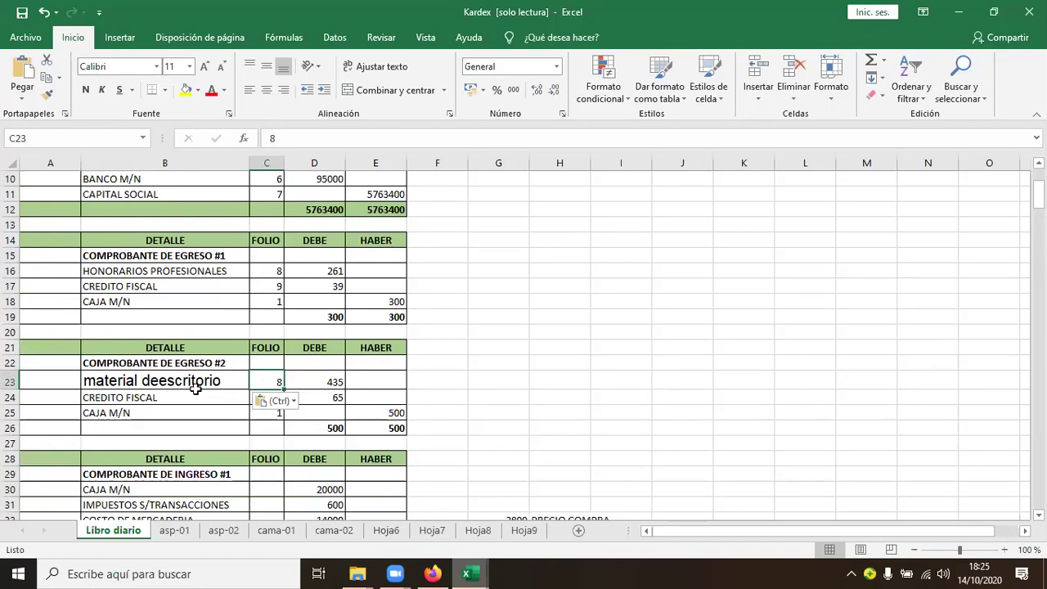
type("1")
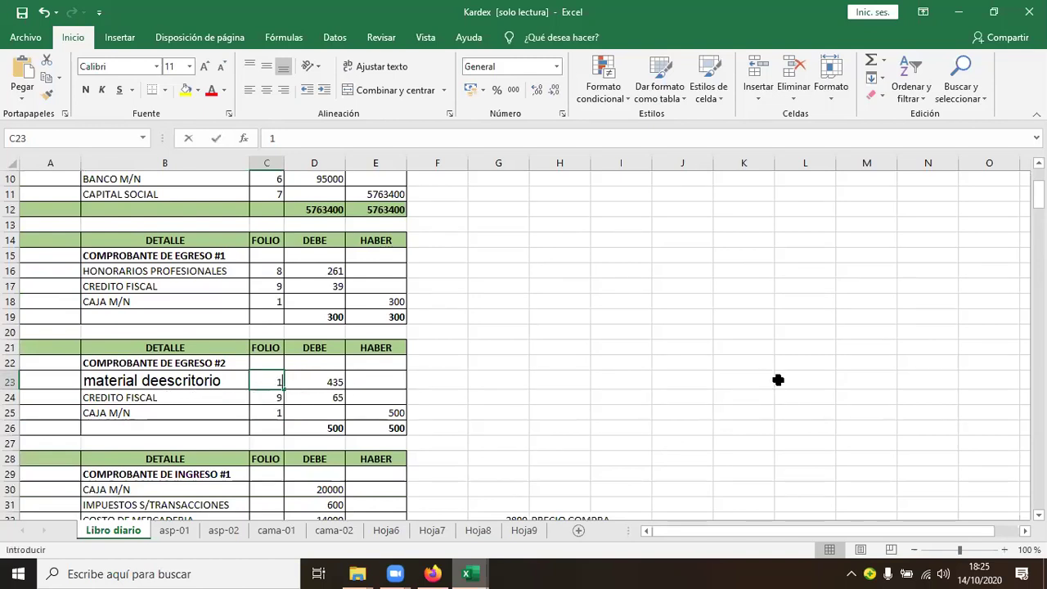
type("0")
key("Return")
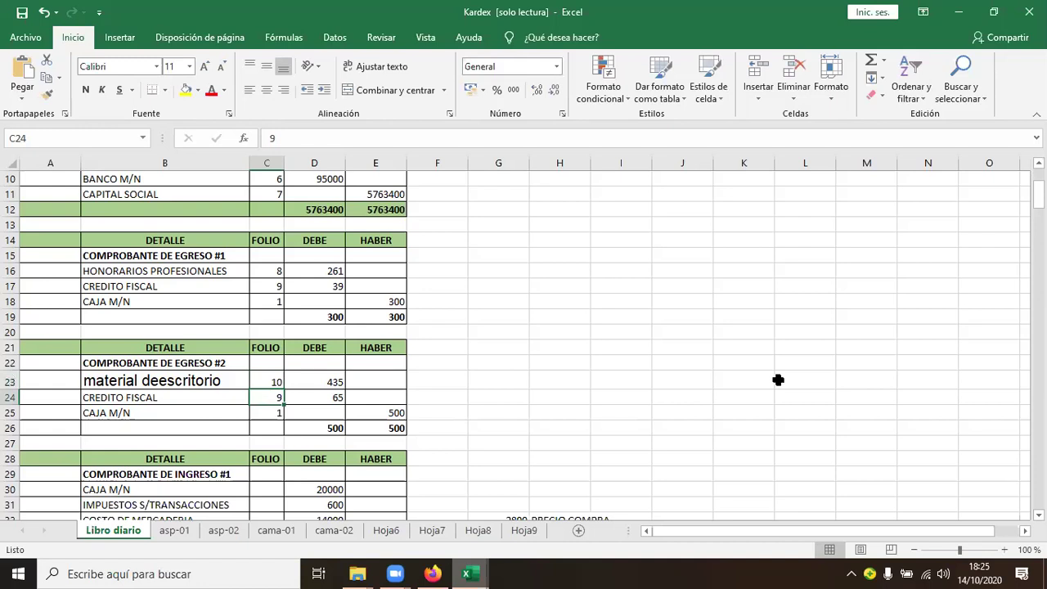
Switch to ENUNCIADO.pdf in Firefox and read the cash sale of 5 ASPIRADORA under factura Nº 001.
scroll(483, 417, "down", 3)
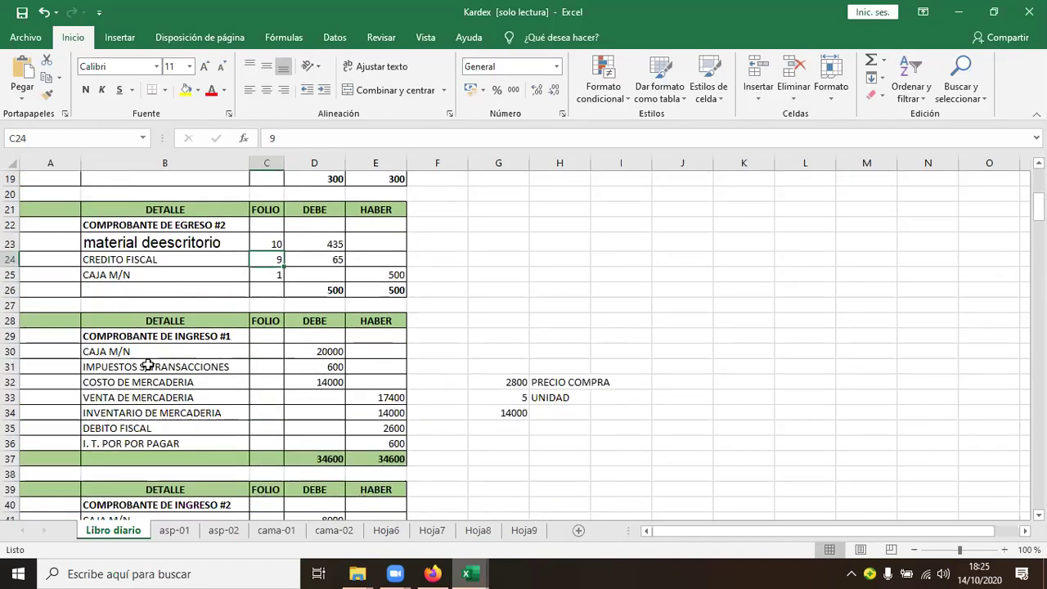
left_click(433, 573)
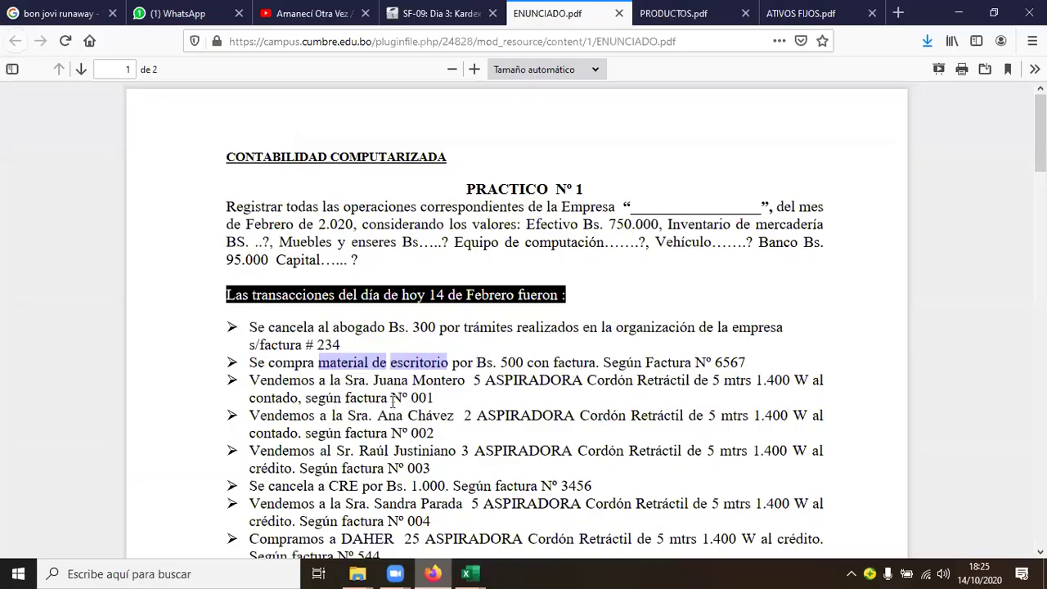
left_click_drag(260, 379, 559, 382)
left_click(559, 382)
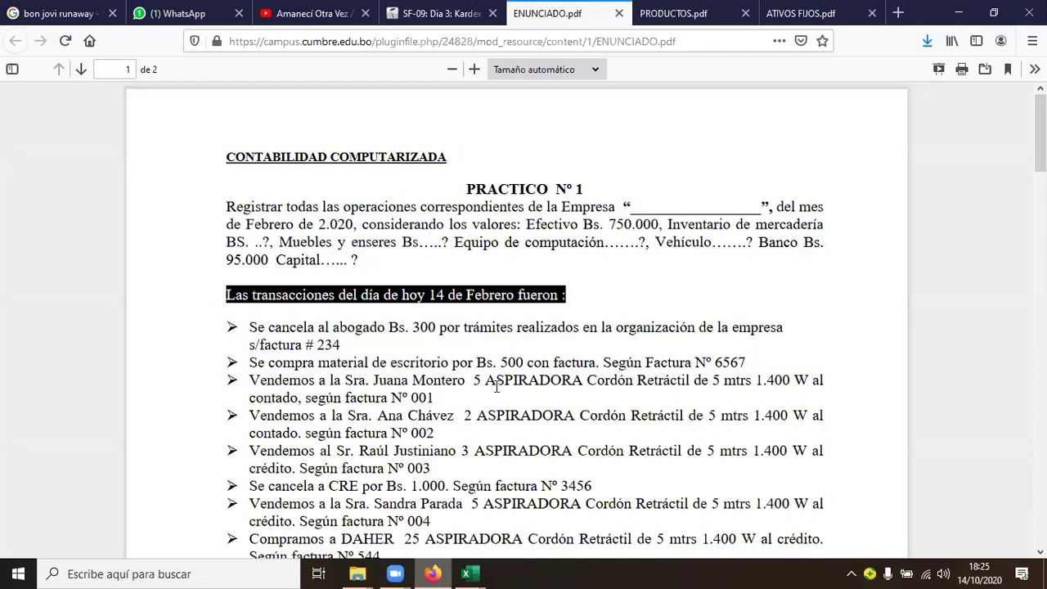
Look up the purchase price of ASP-01 Cordon Retractil in the LISTA DE PRODUCTOS of PRODUCTOS.pdf.
left_click(768, 15)
left_click(687, 14)
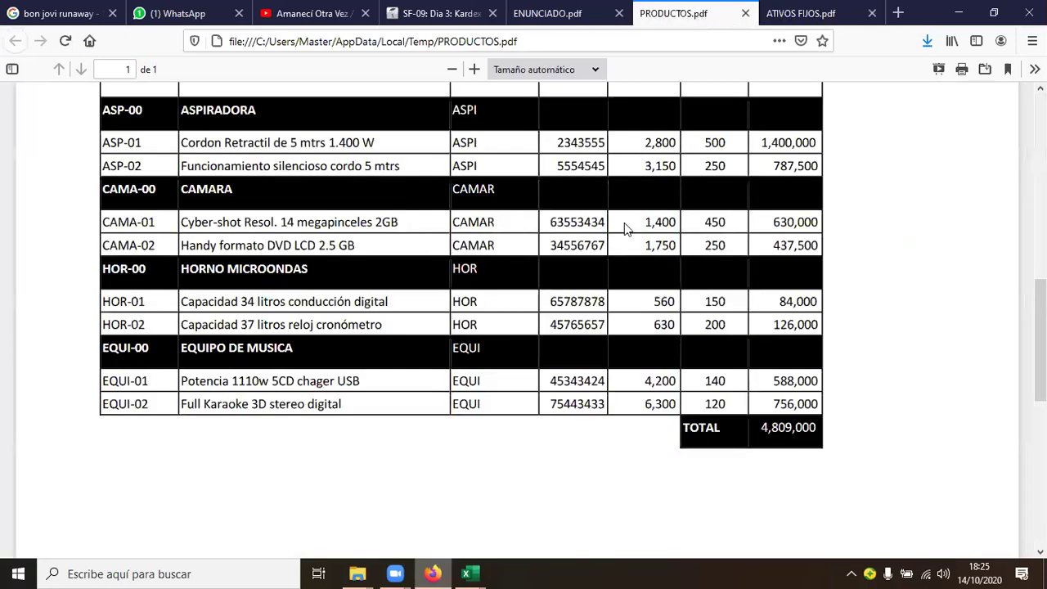
scroll(624, 228, "up", 3)
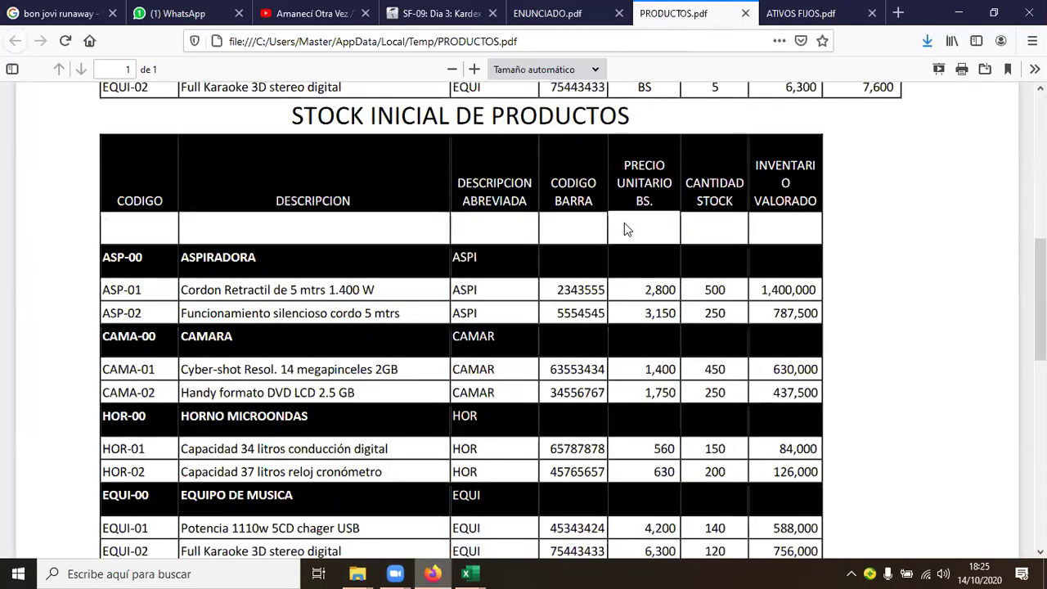
scroll(624, 227, "up", 3)
scroll(623, 227, "up", 2)
scroll(689, 220, "up", 1)
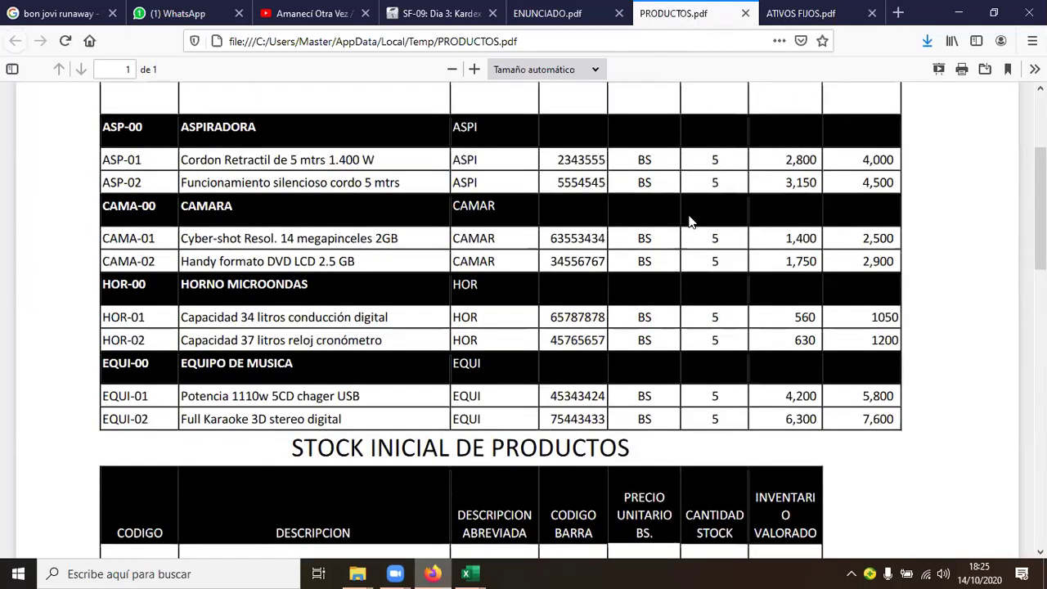
scroll(693, 233, "up", 2)
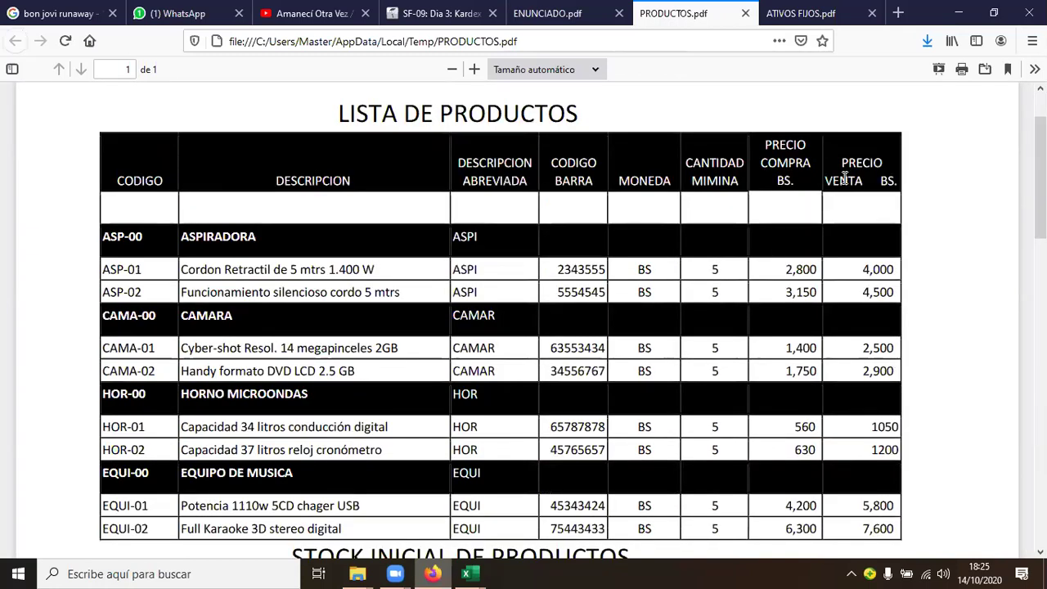
triple_click(781, 271)
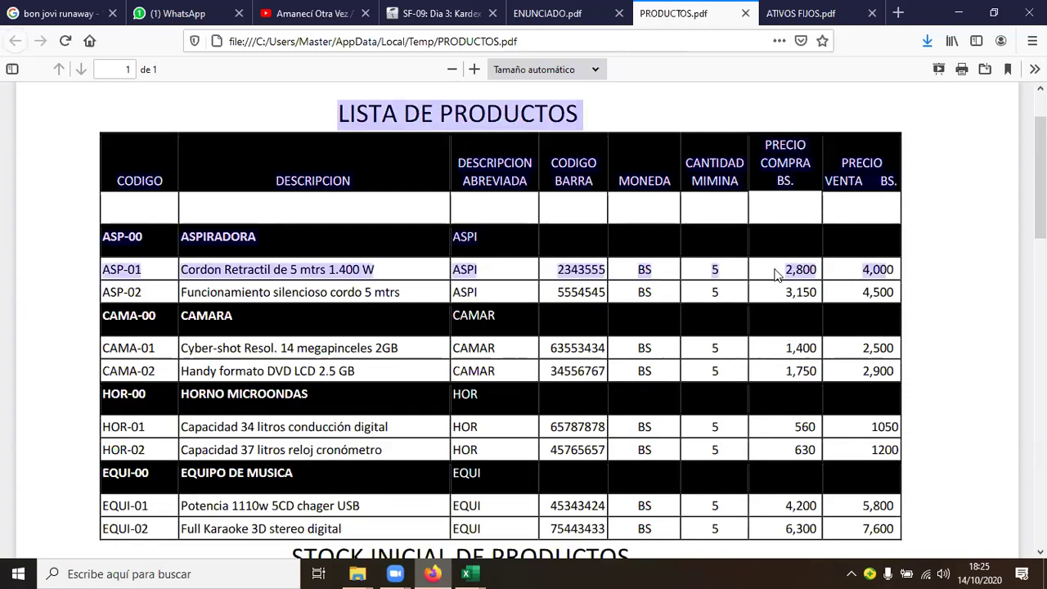
left_click(708, 499)
Check the STOCK INICIAL DE PRODUCTOS table and the PRECIO VENTA of ASP-01 in LISTA DE PRODUCTOS.
scroll(691, 375, "down", 5)
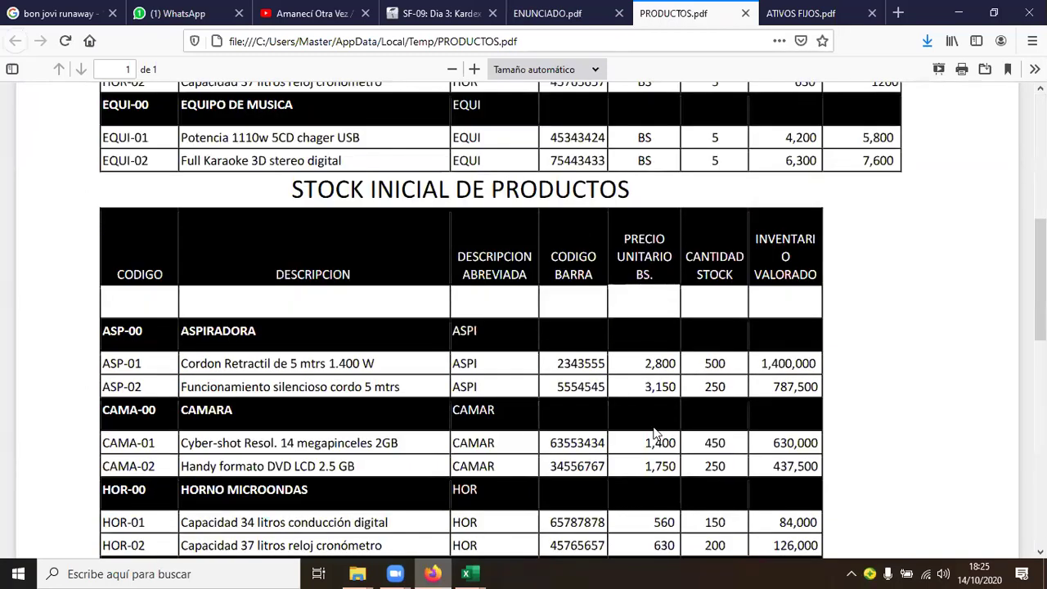
scroll(774, 253, "up", 1)
scroll(775, 253, "up", 3)
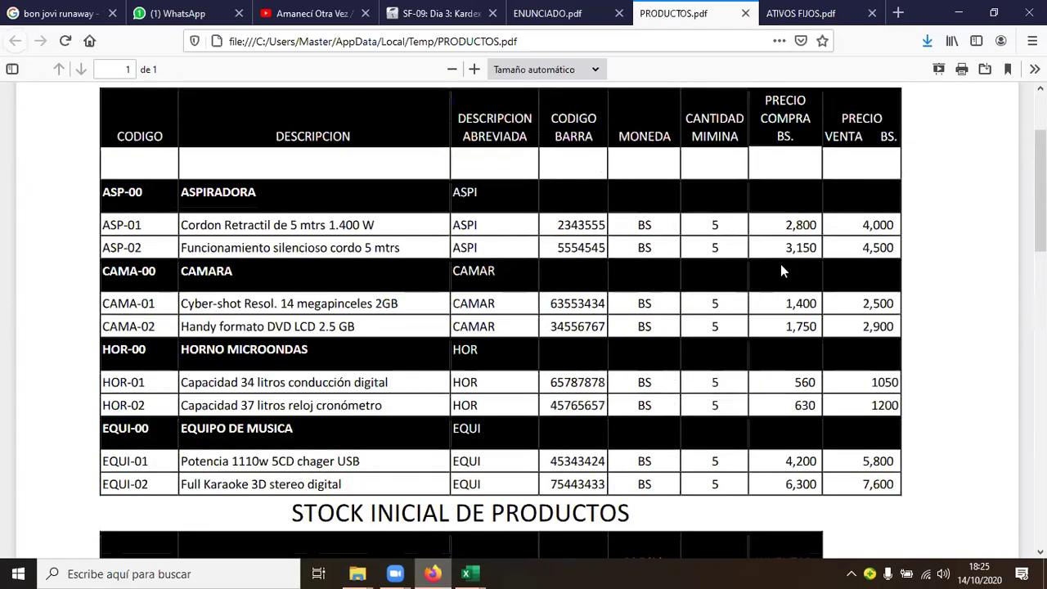
scroll(779, 270, "up", 1)
left_click_drag(822, 275, 904, 278)
left_click(865, 266)
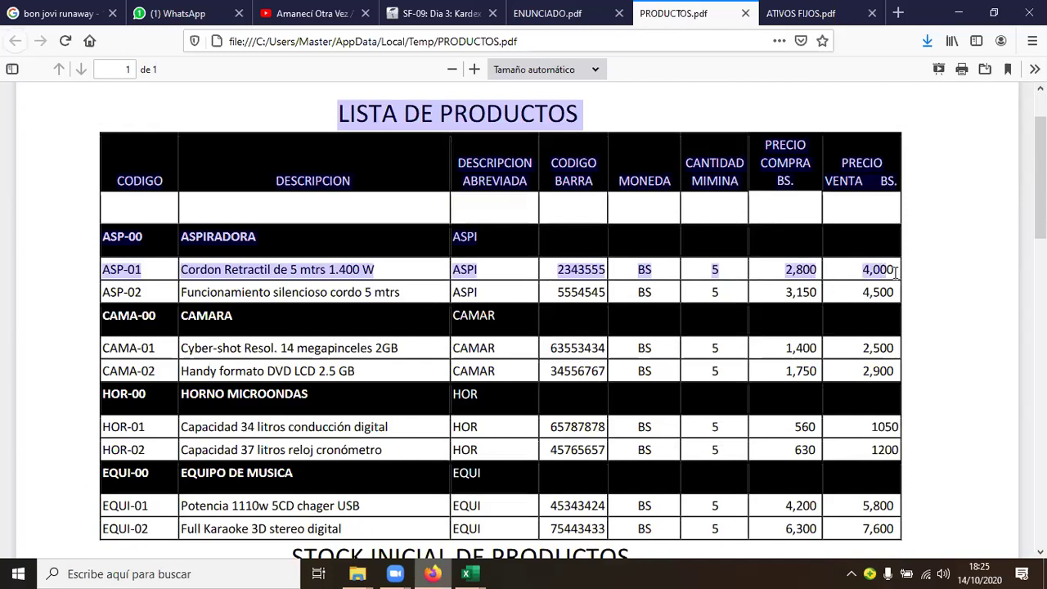
left_click(895, 272)
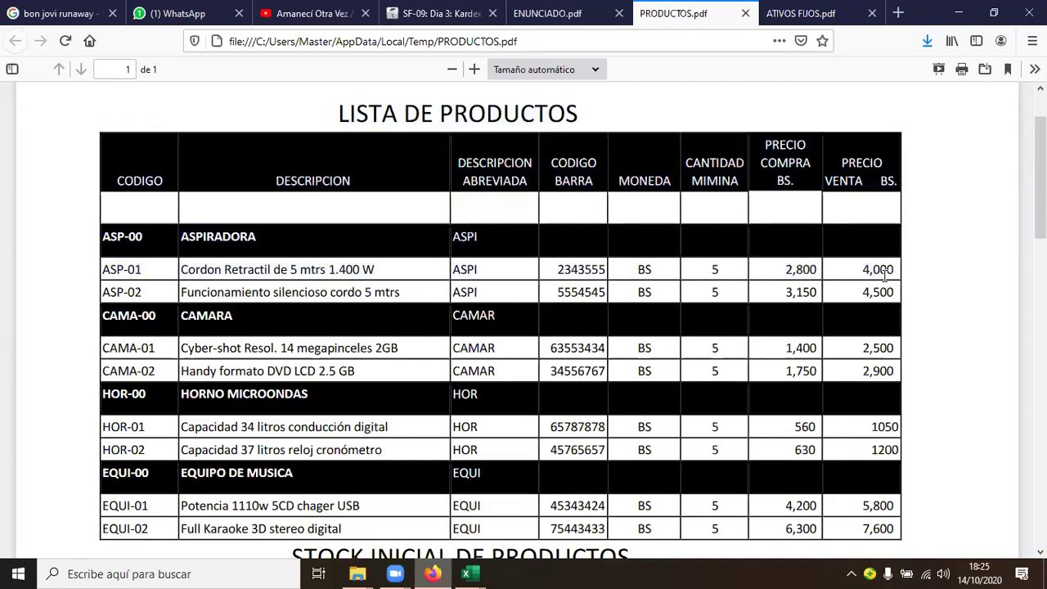
Return to the Kardex workbook in Excel and enter the selling price 4000 in G35, below the purchase cost calculation.
left_click(478, 572)
left_click(520, 511)
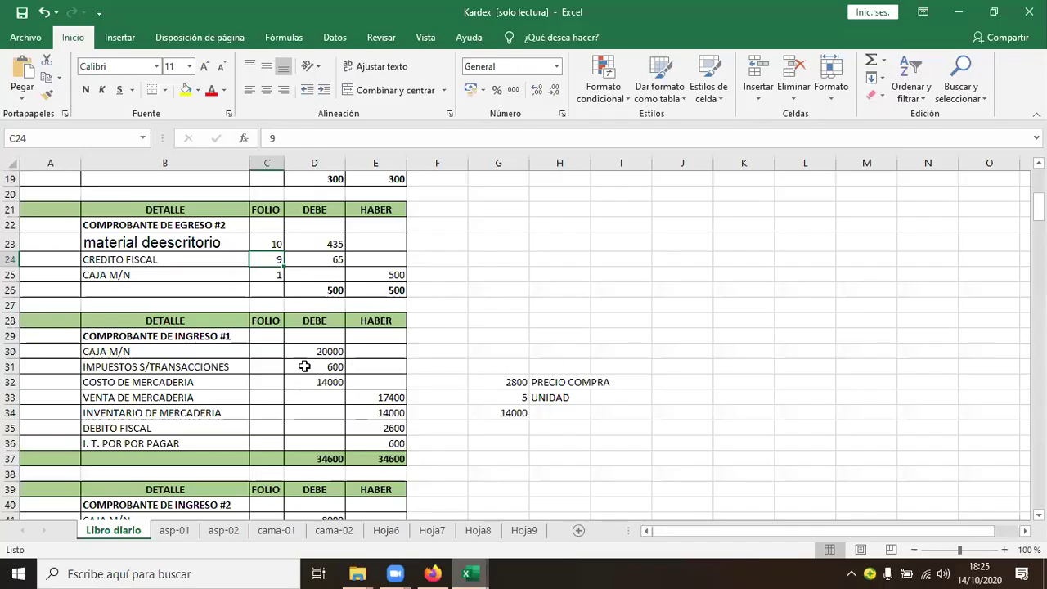
left_click(511, 384)
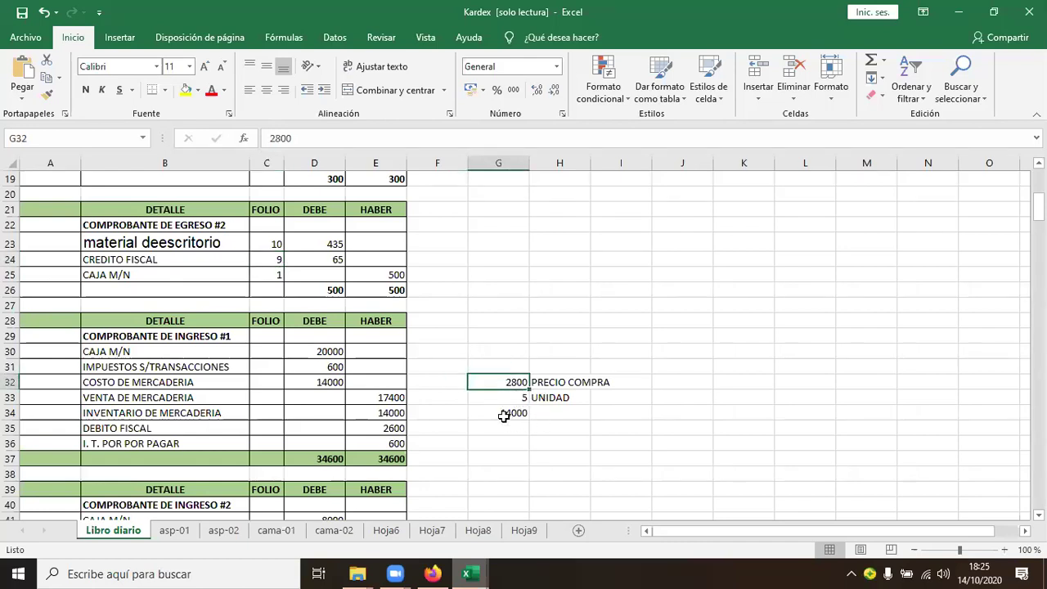
left_click(504, 413)
left_click(566, 412)
left_click(509, 426)
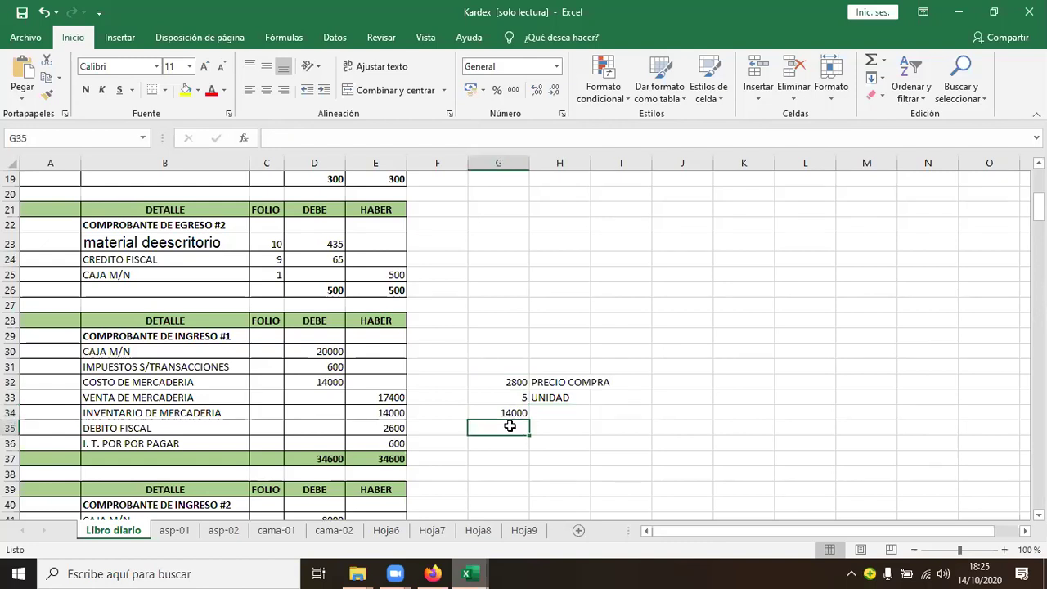
type("3")
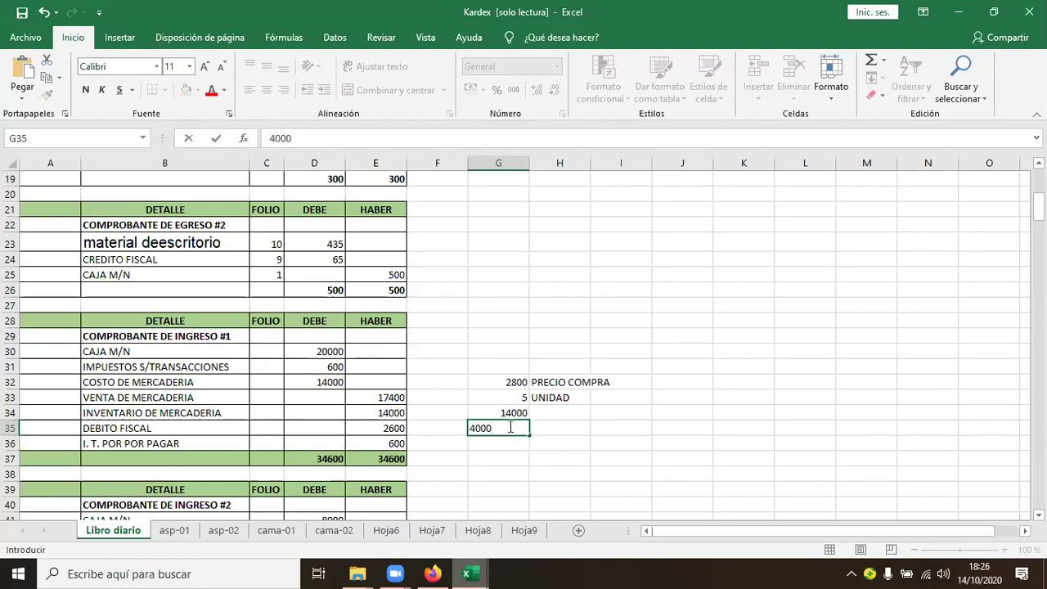
type("000")
key("Return")
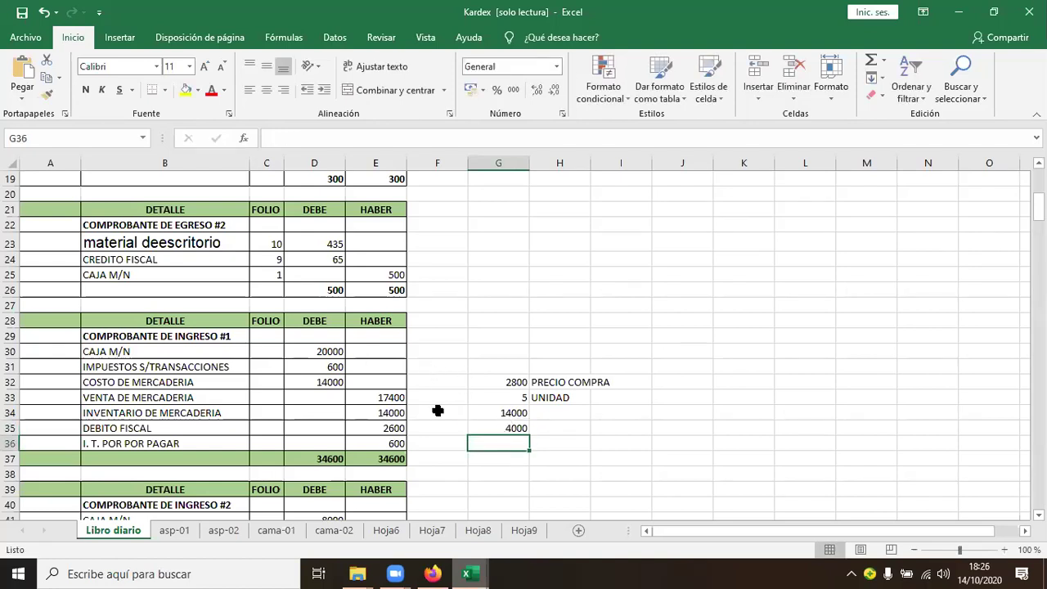
Calculate the sale amount in G36 with the formula +G35*G33, multiplying the selling price by the units.
left_click(510, 422)
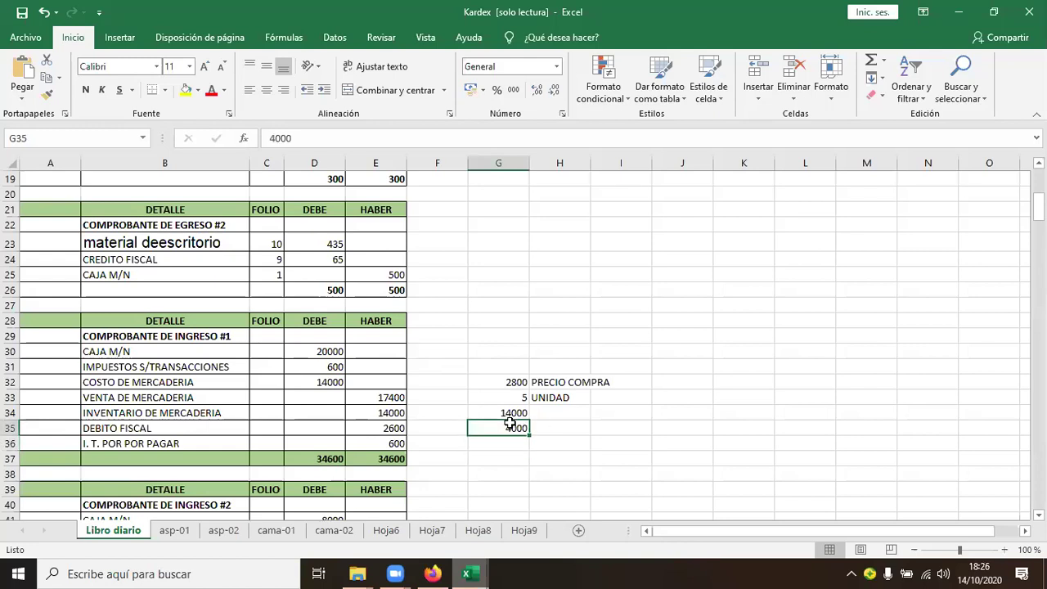
left_click(516, 443)
type("+")
left_click(516, 427)
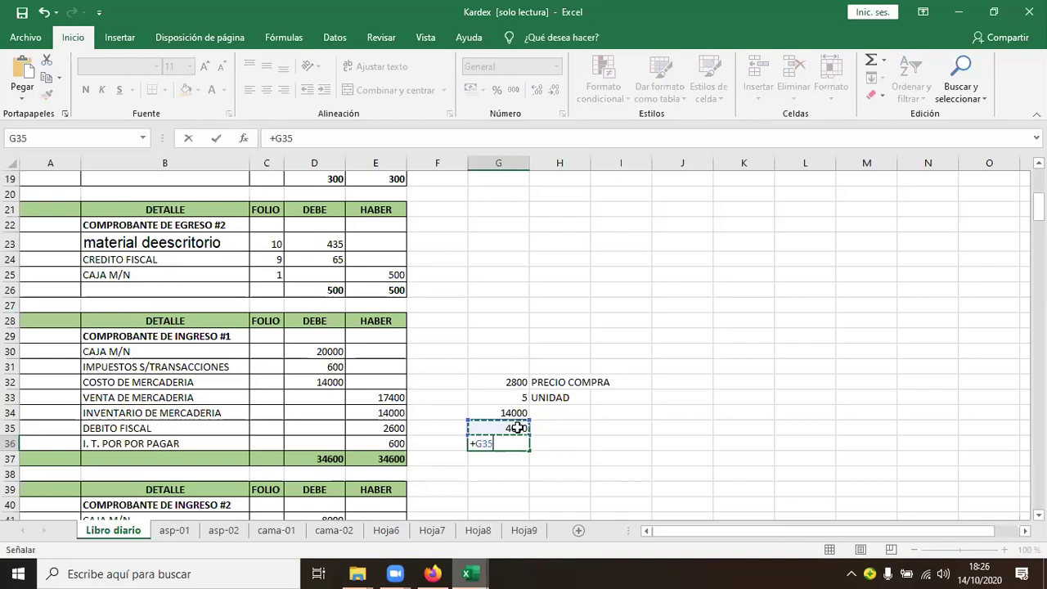
type("*")
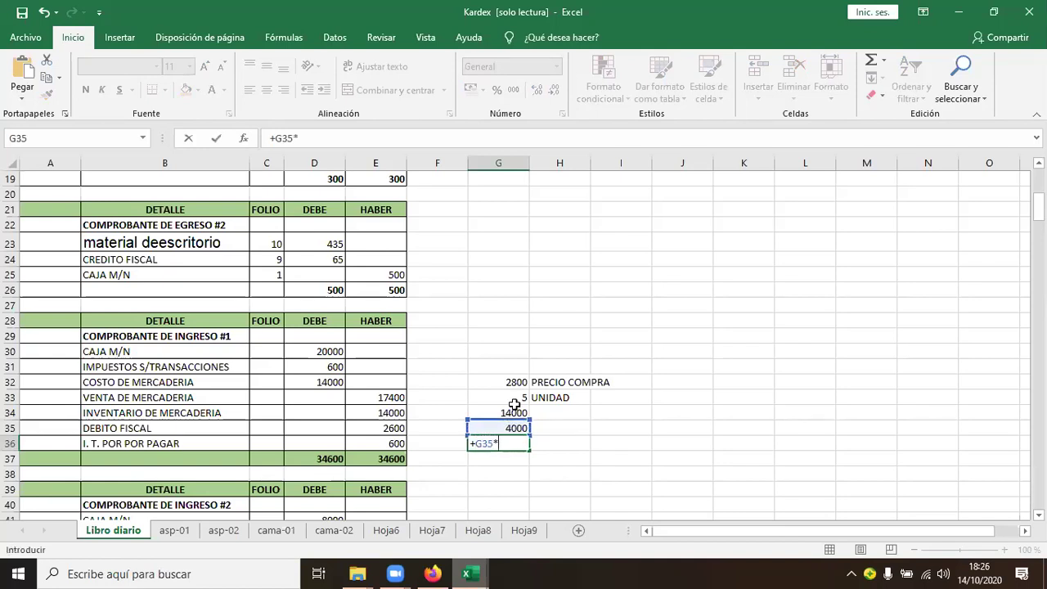
left_click(516, 400)
key("Return")
left_click(504, 445)
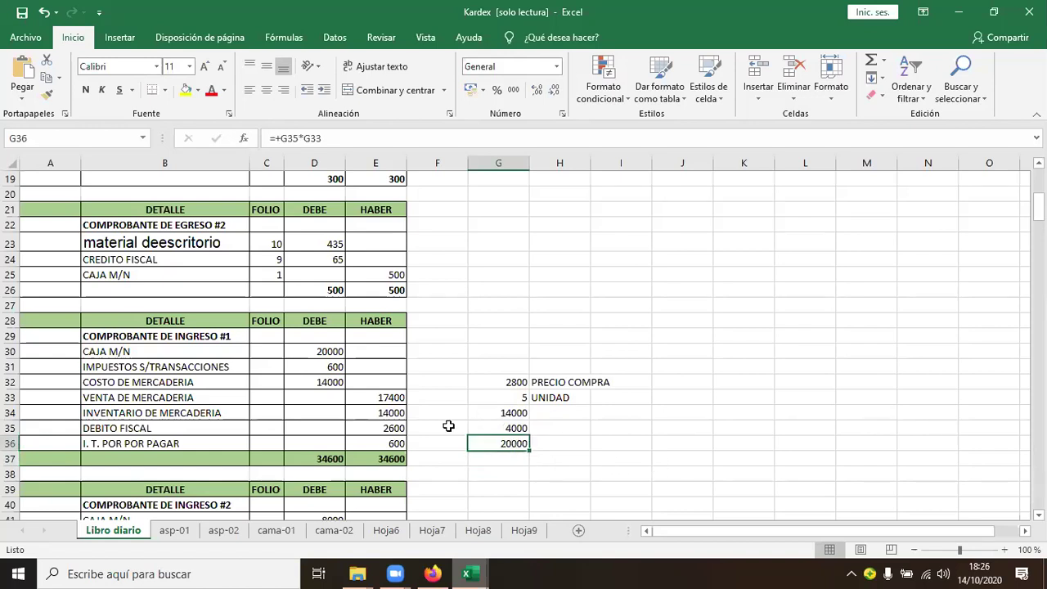
Compare the CAJA M/N amount of COMPROBANTE DE INGRESO #1 with the sale amount formula in G36.
left_click(315, 351)
left_click(114, 354)
left_click(332, 350)
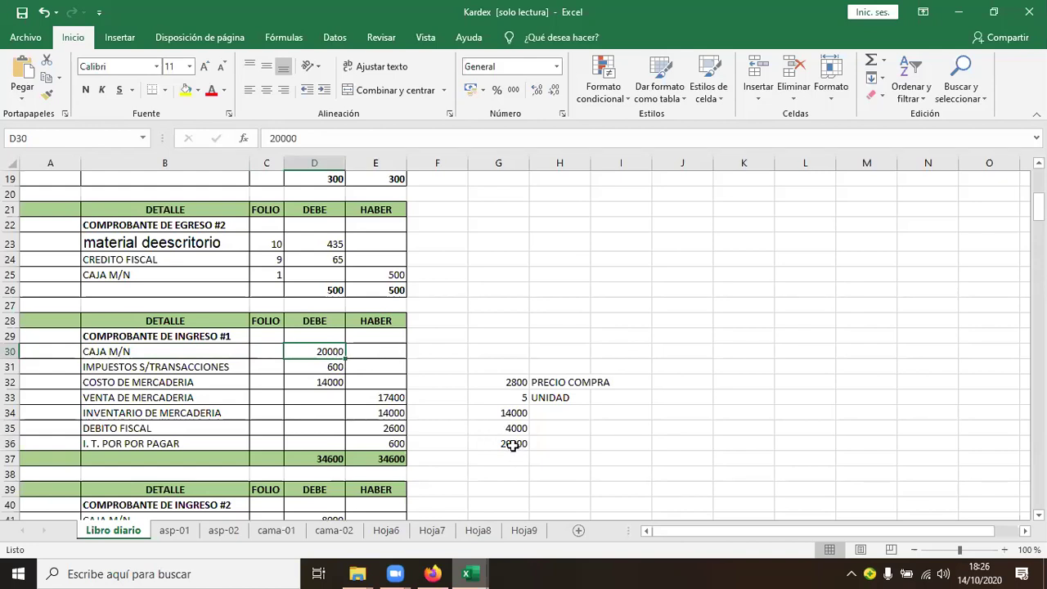
double_click(513, 444)
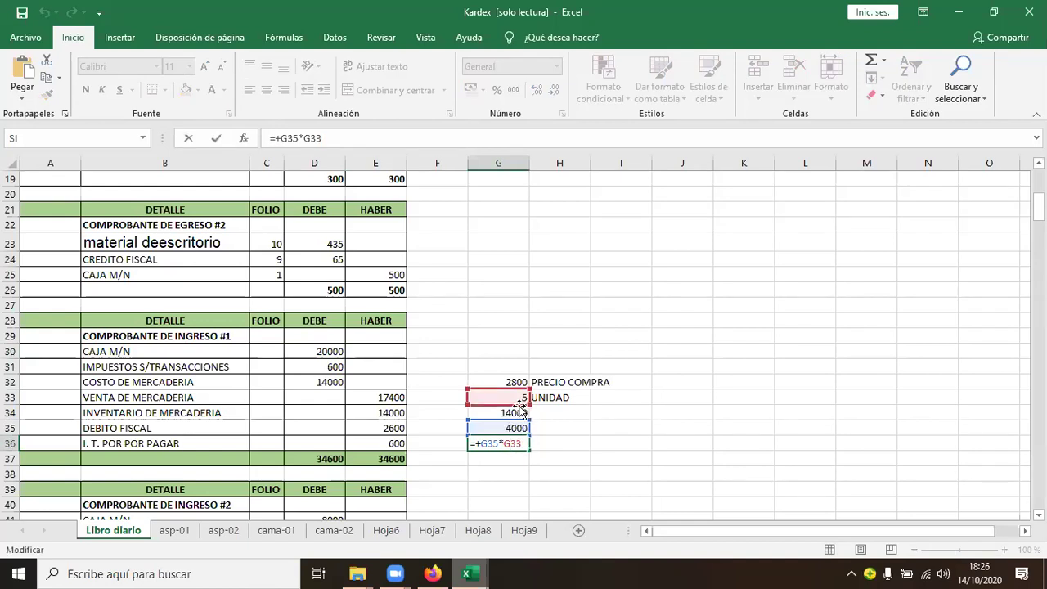
key("Return")
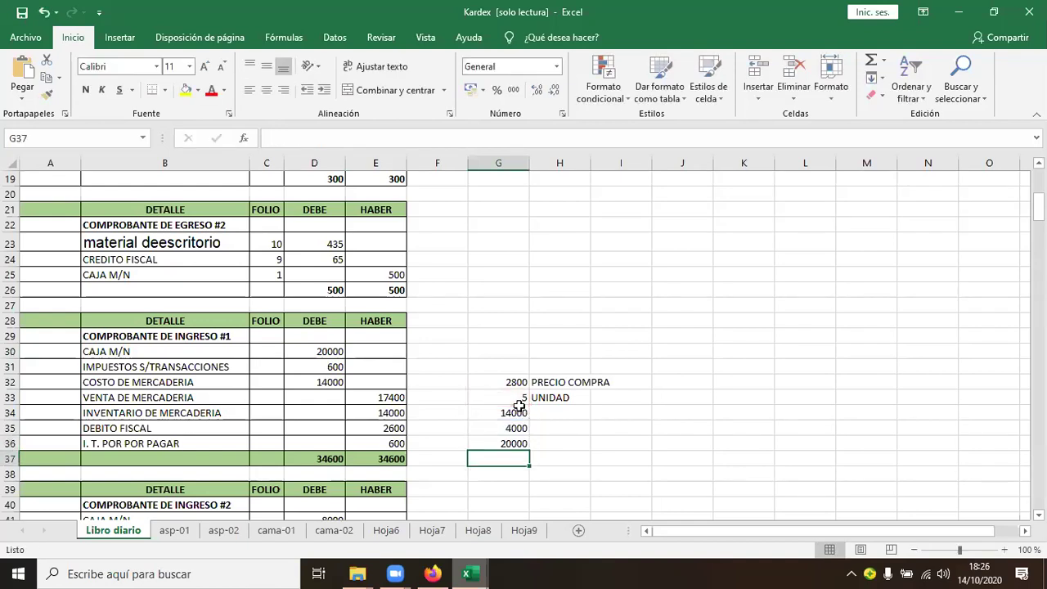
Inspect how the IMPUESTOS S/TRANSACCIONES formula in D31 is derived from the CAJA M/N amount in D30.
left_click(317, 354)
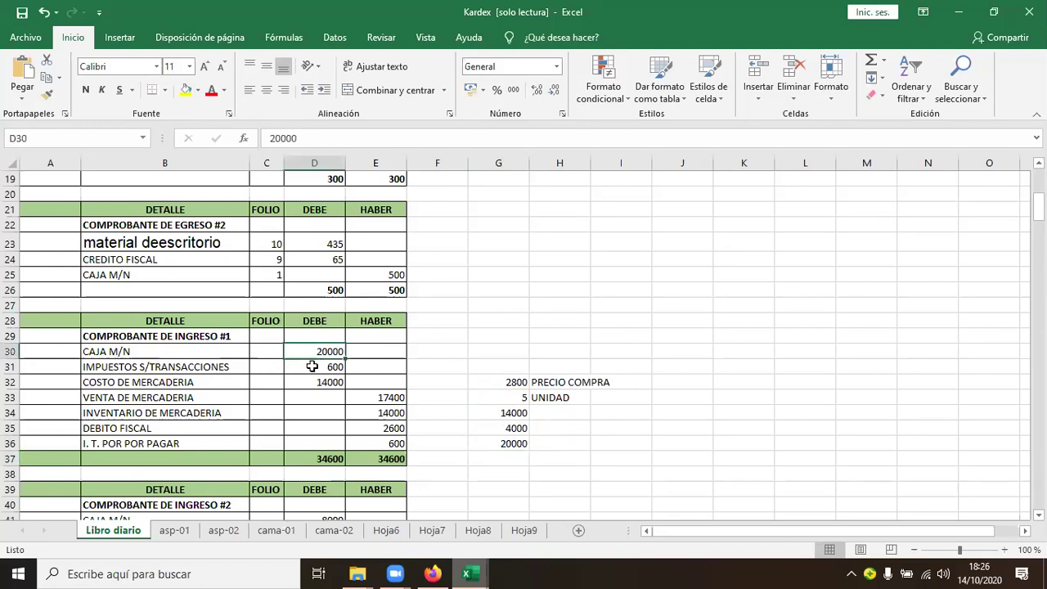
left_click(312, 367)
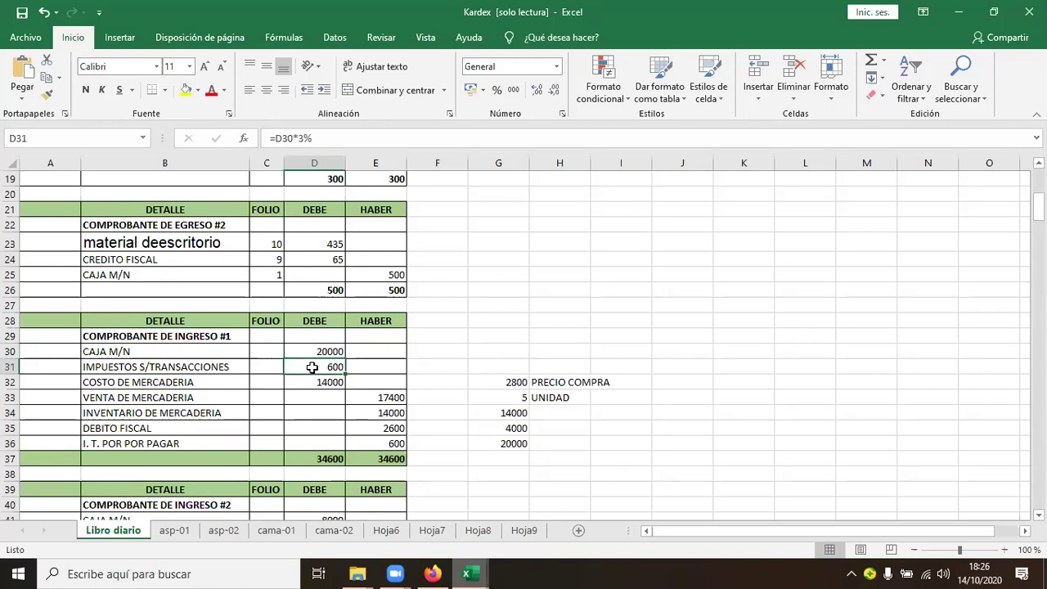
double_click(314, 368)
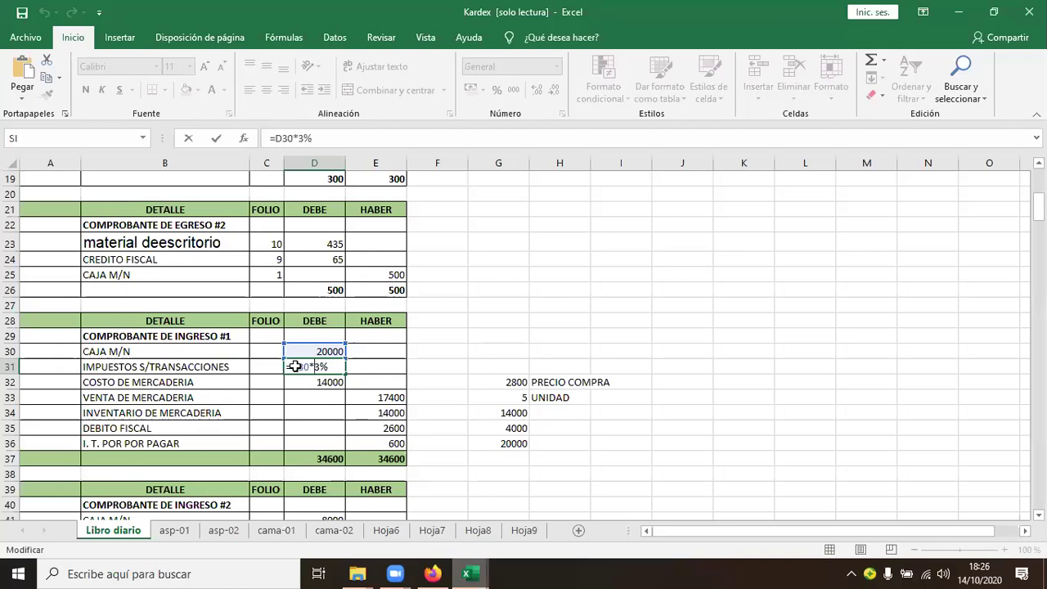
key("Return")
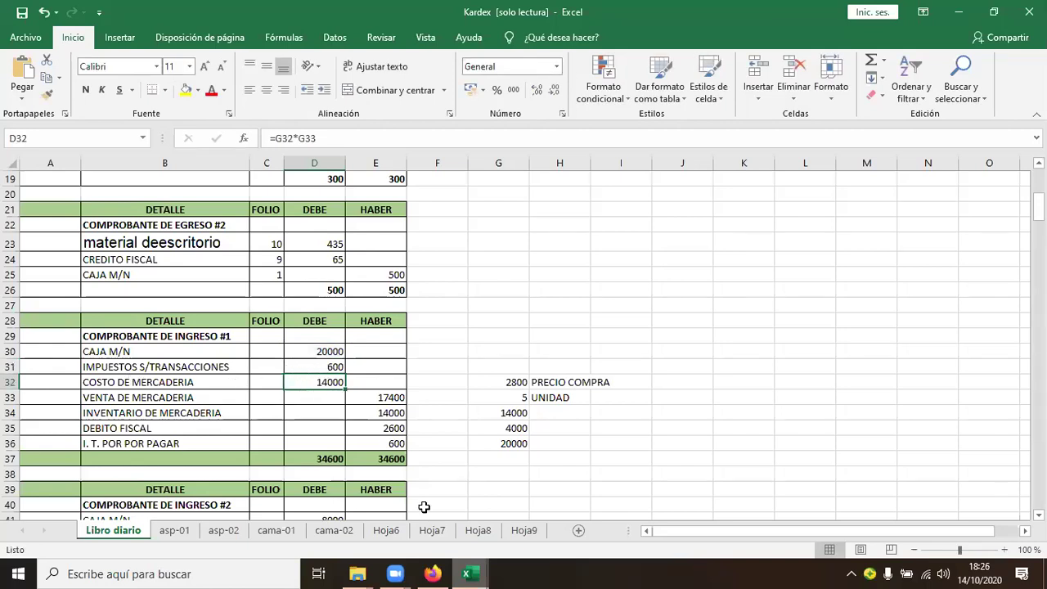
Look up the purchase price of ASP-01 in PRODUCTOS.pdf in Firefox, and return to the Kardex workbook in Excel.
left_click(433, 573)
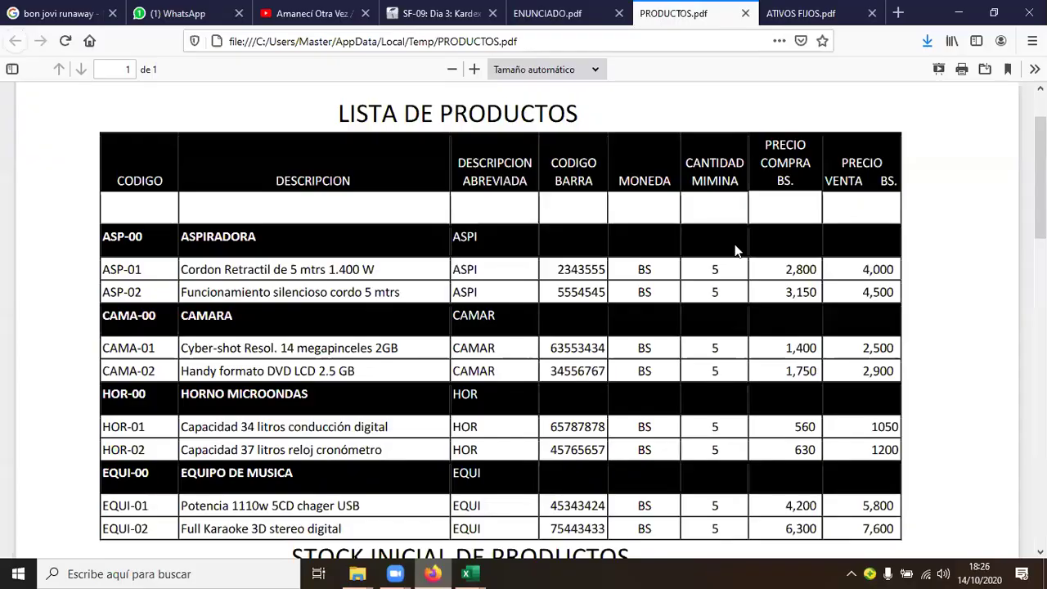
double_click(814, 267)
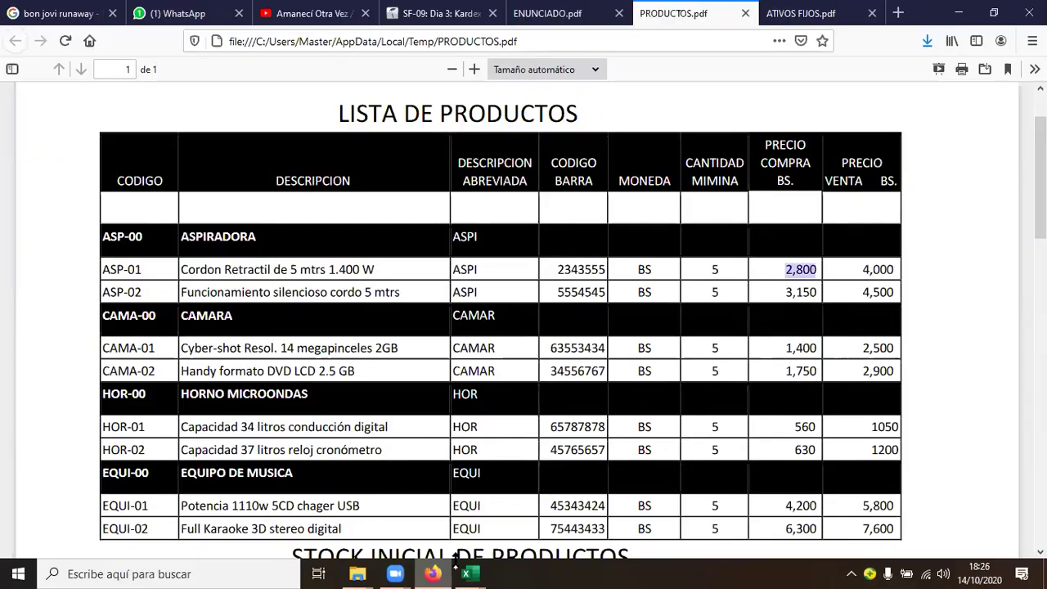
mouse_move(466, 572)
left_click(502, 535)
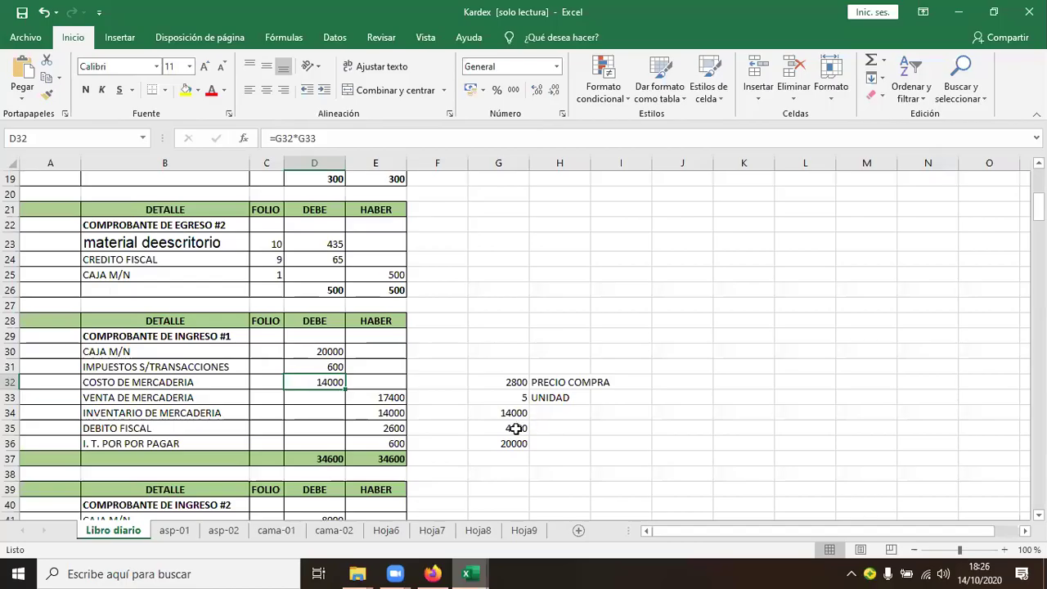
Review the purchase price, units and cost formula in G32:G34 and the COSTO DE MERCADERIA formula in D32.
left_click(520, 386)
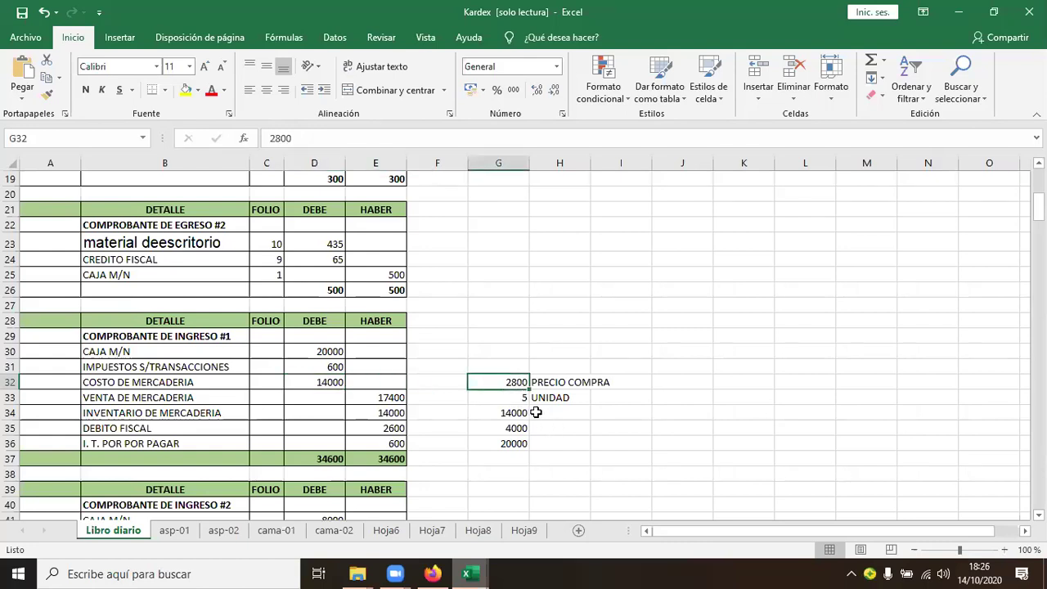
left_click(514, 400)
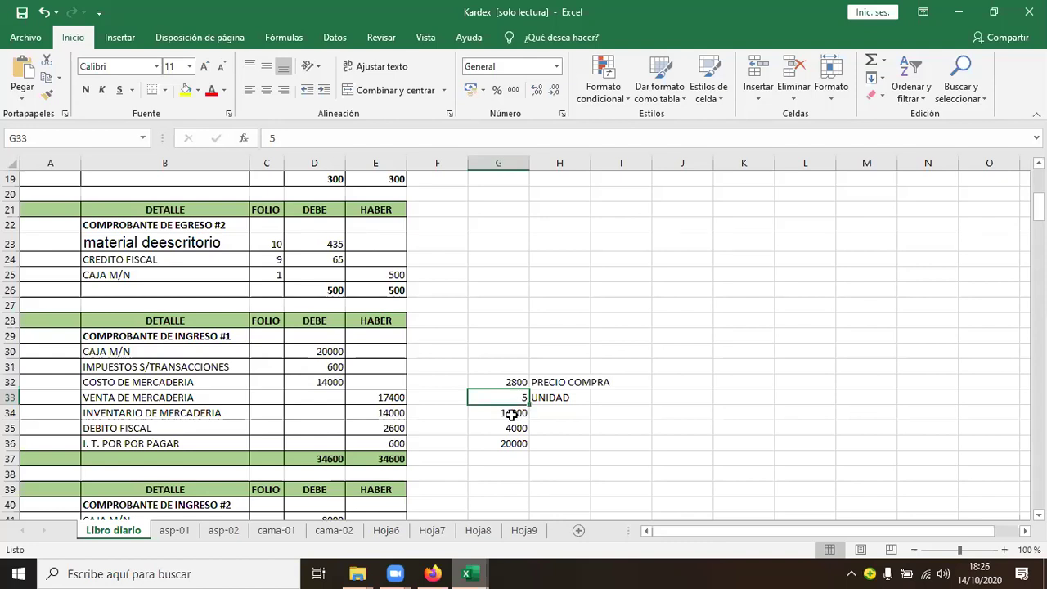
double_click(511, 412)
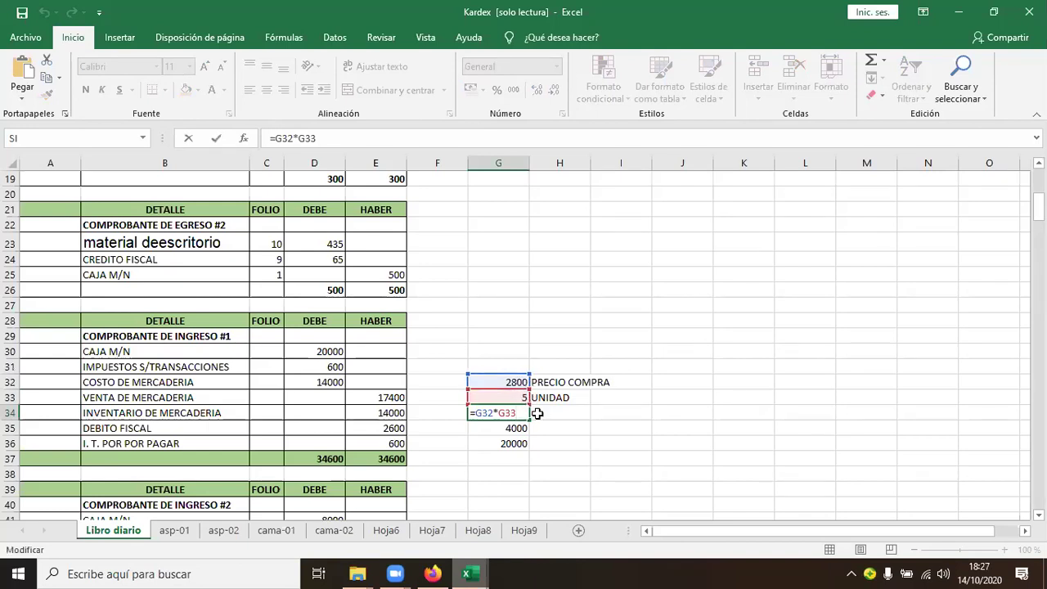
key("Return")
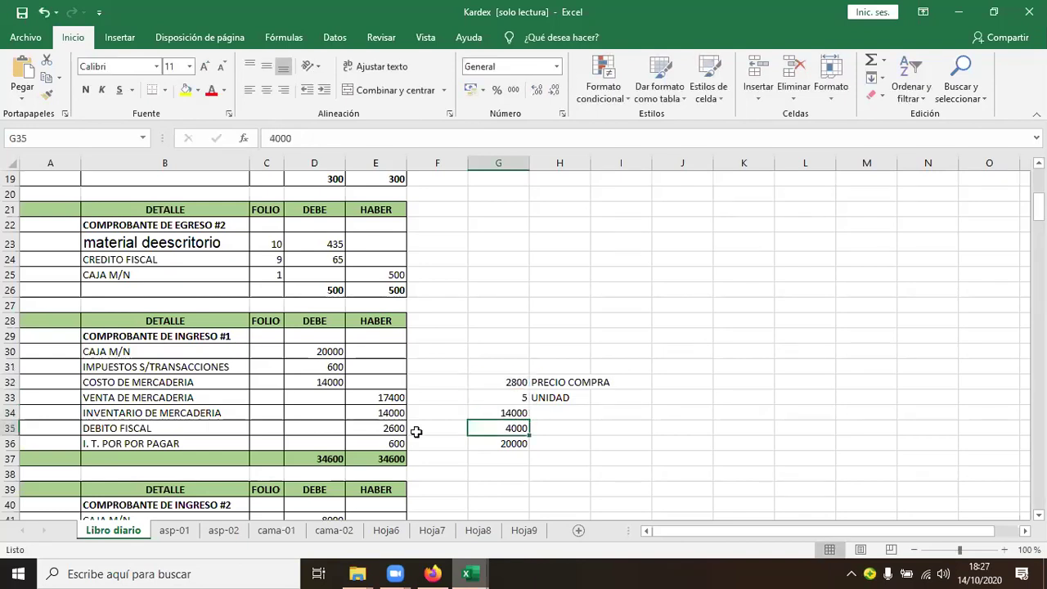
left_click(304, 382)
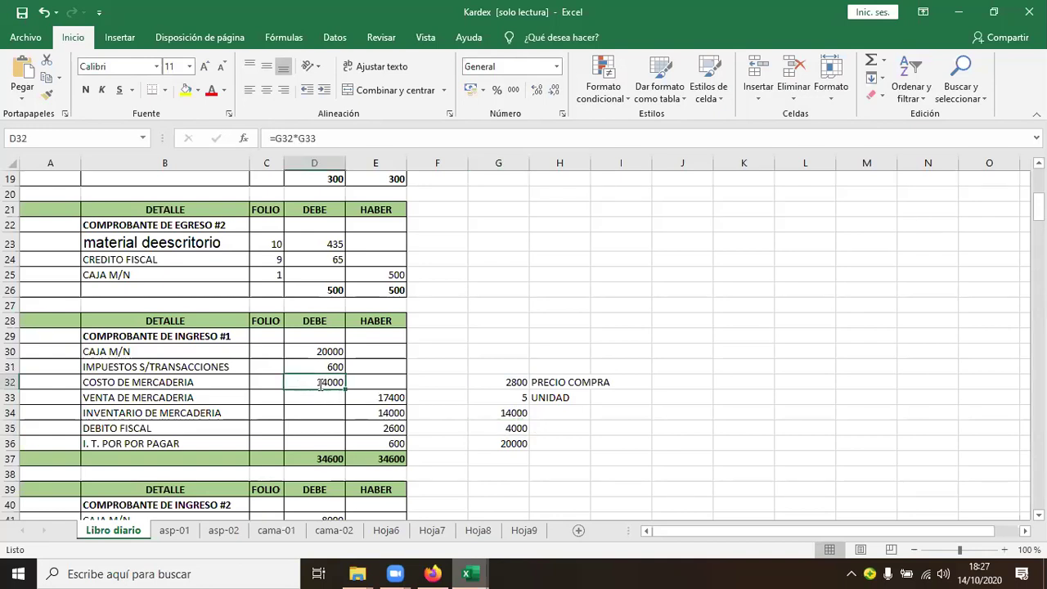
double_click(320, 382)
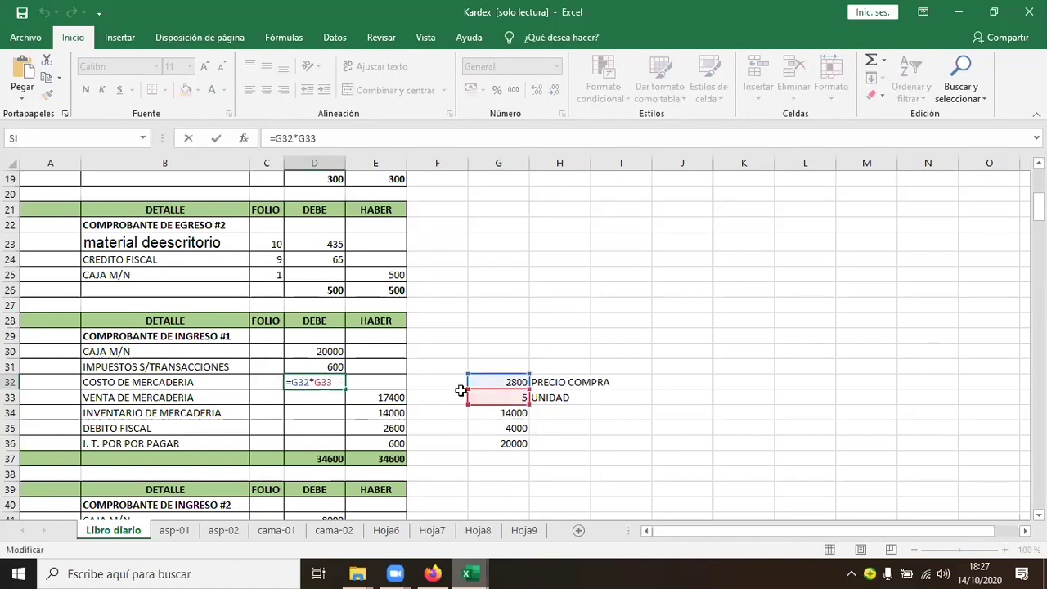
key("Return")
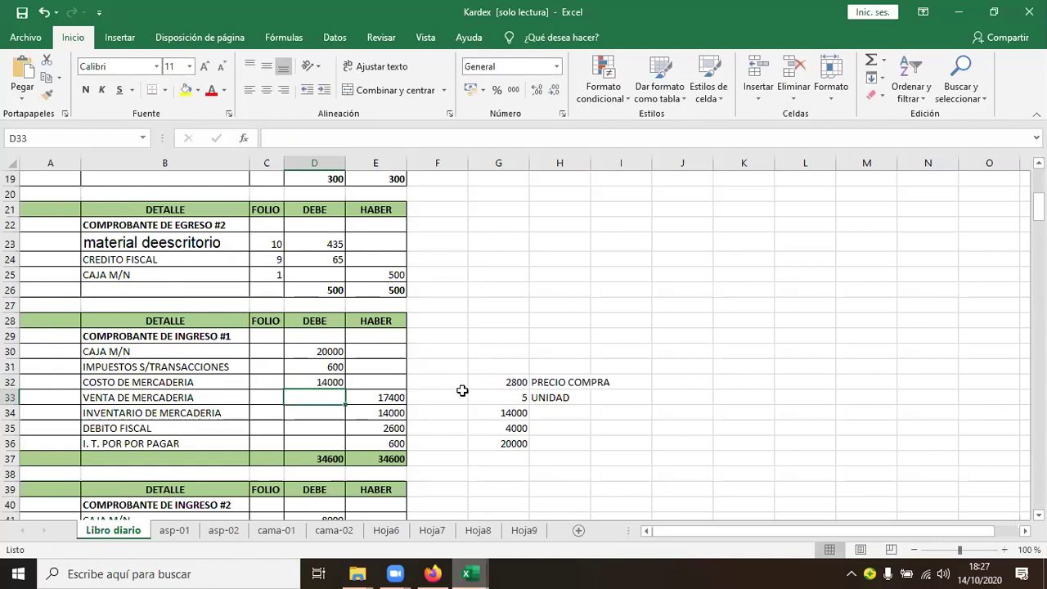
Check the VENTA DE MERCADERIA amount in E33, keeping its formula as =D30*87%.
left_click(393, 398)
type("=D30*87%")
left_click(393, 398)
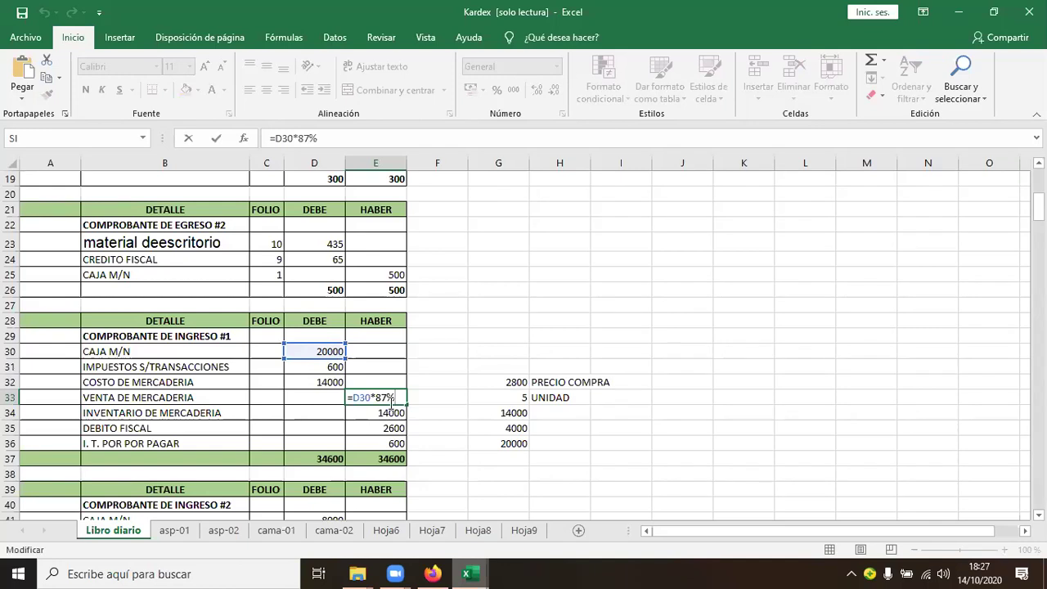
key("Return")
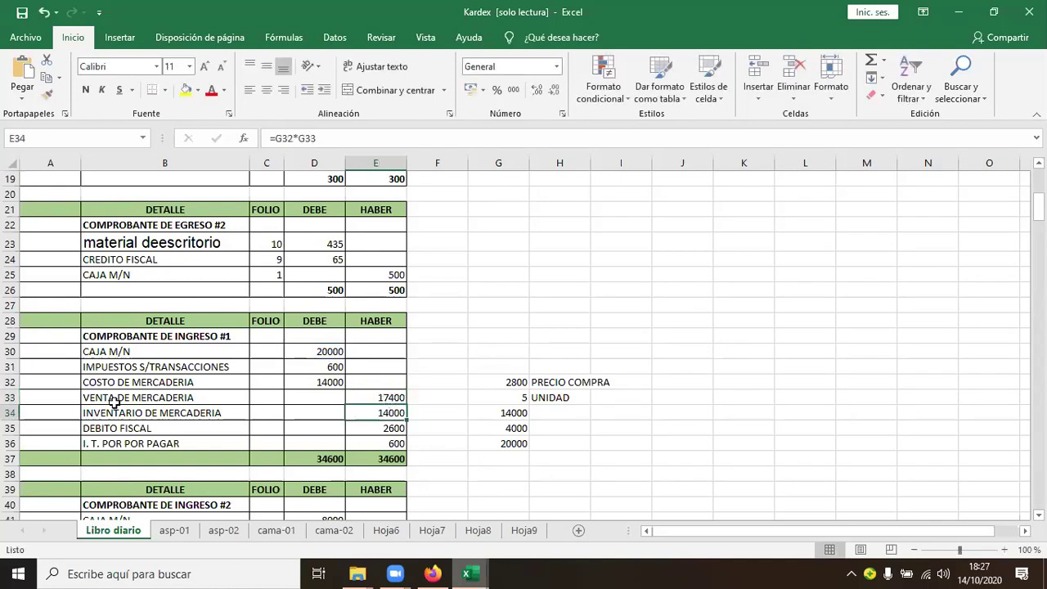
Inspect the HABER formulas for INVENTARIO DE MERCADERIA, DEBITO FISCAL and I. T. POR PAGAR in E34:E36.
double_click(370, 412)
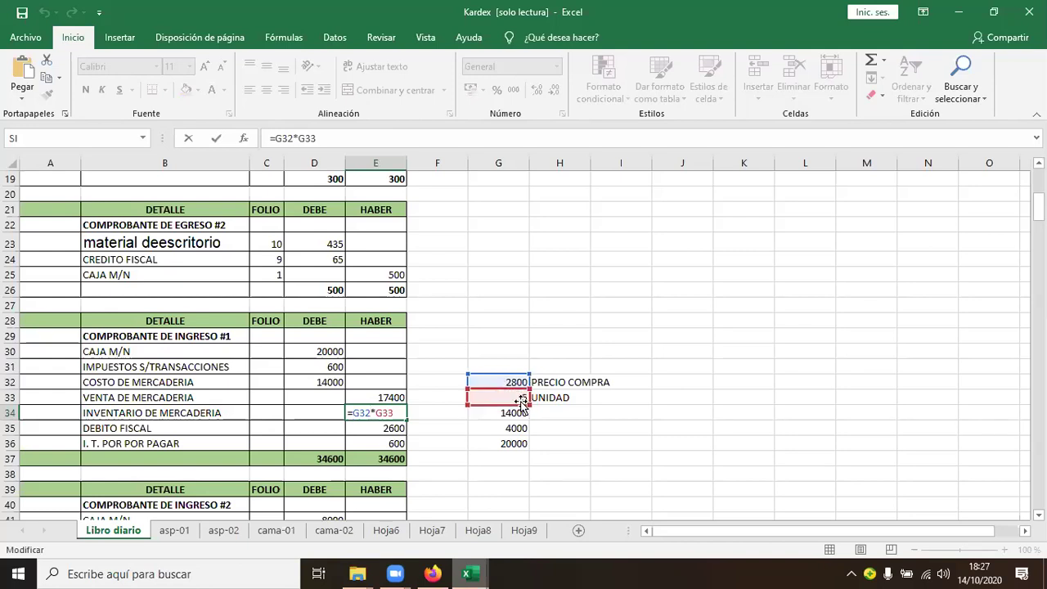
key("Return")
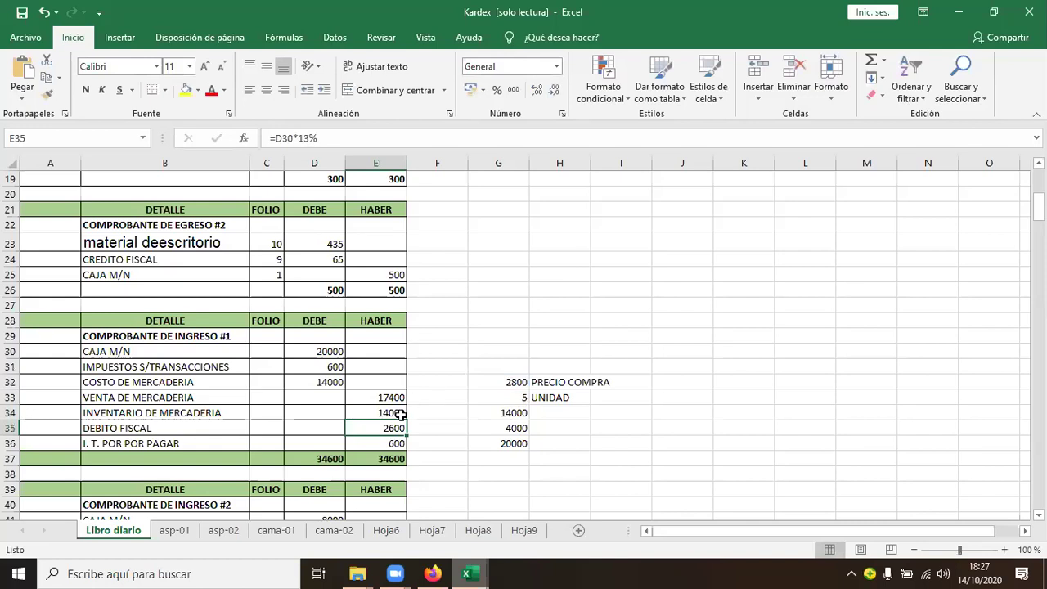
double_click(391, 428)
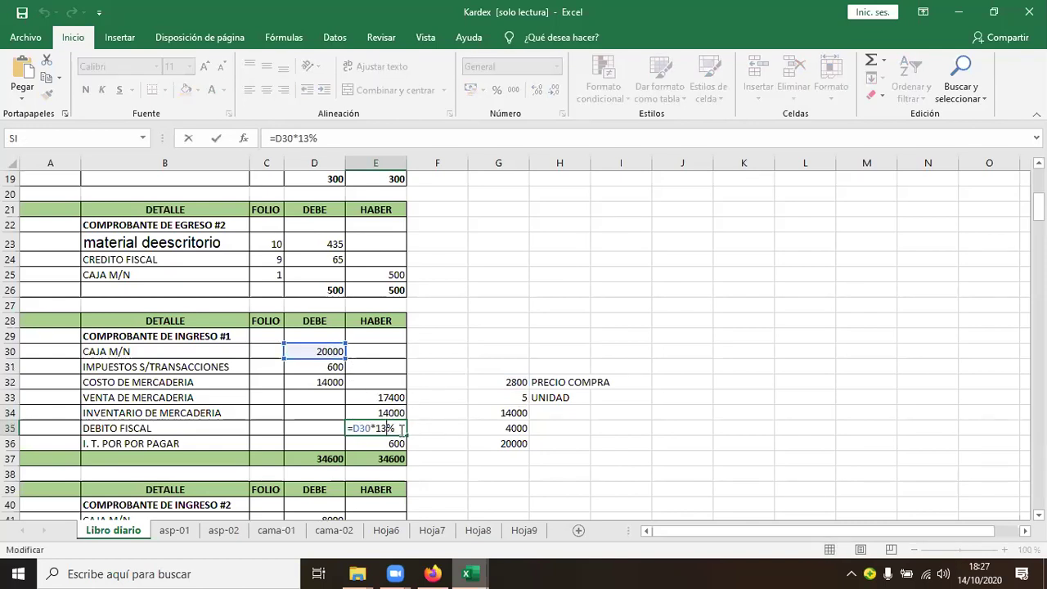
key("Return")
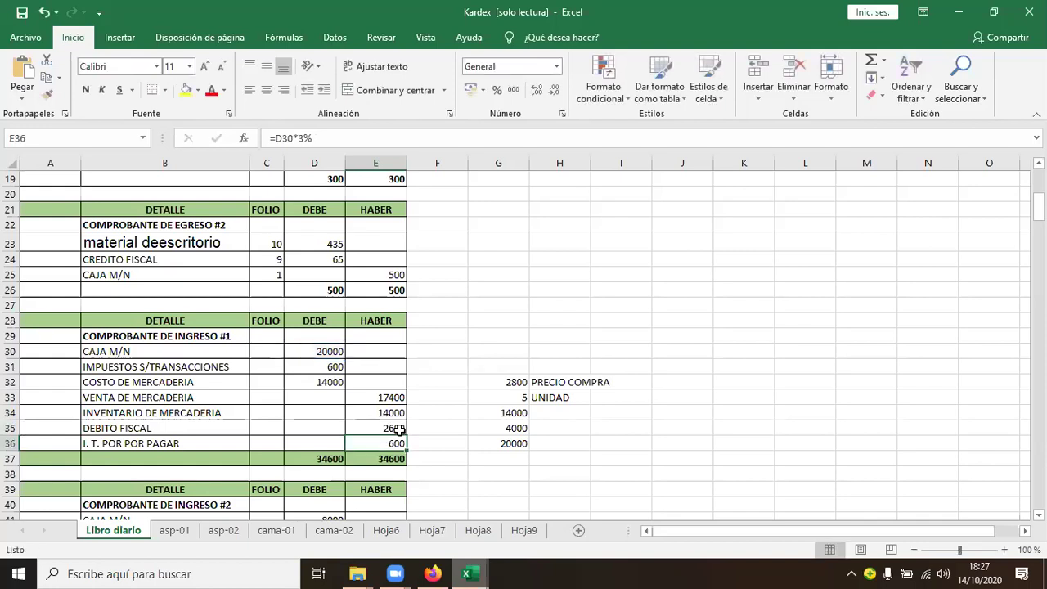
double_click(382, 444)
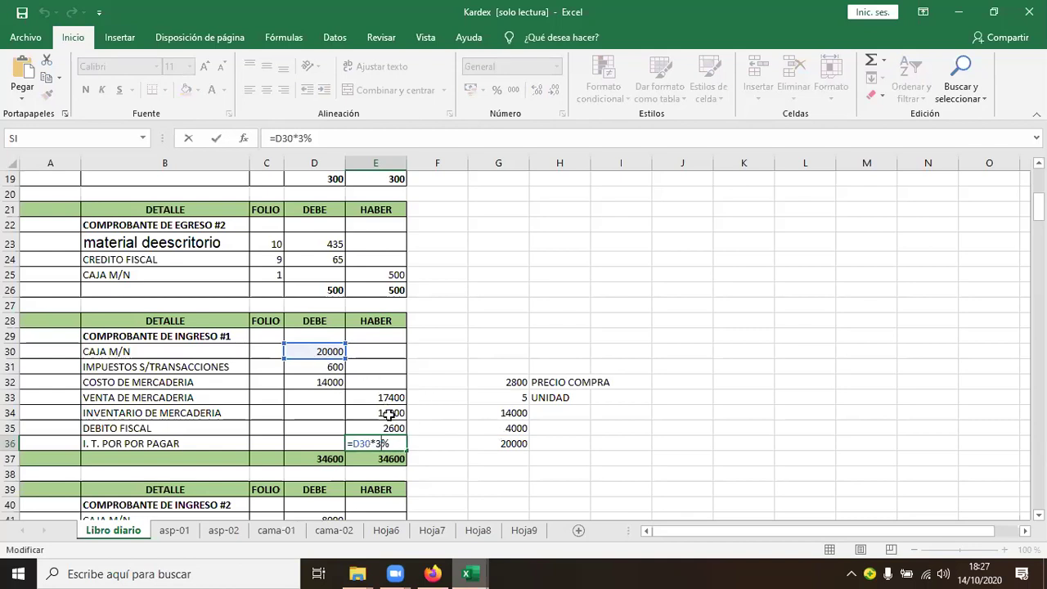
key("Return")
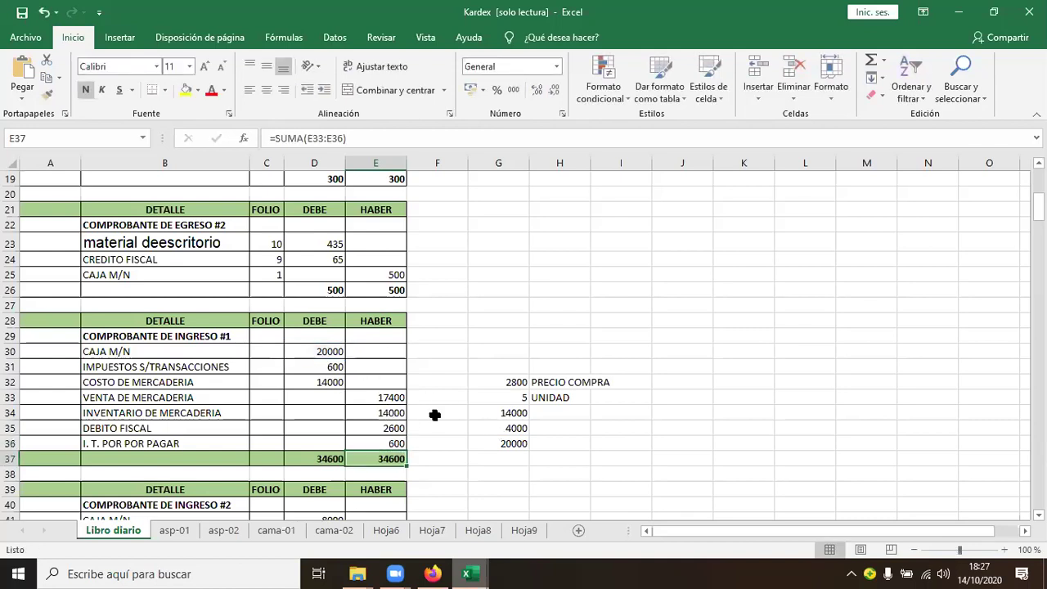
Read the aspiradora sales transactions in ENUNCIADO.pdf in Firefox, and return to the Kardex workbook in Excel.
scroll(434, 413, "down", 2)
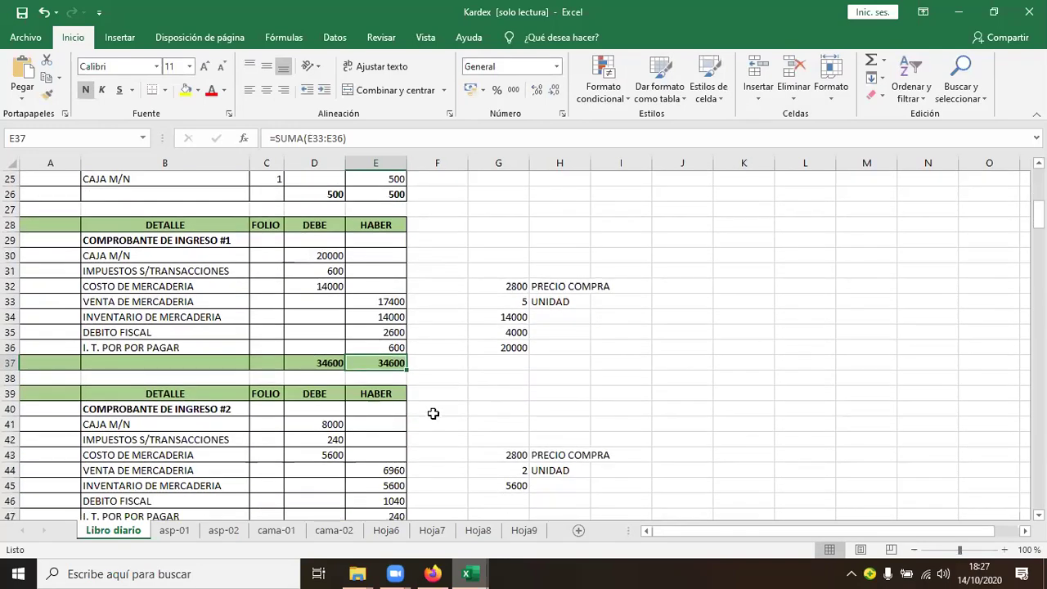
left_click(433, 573)
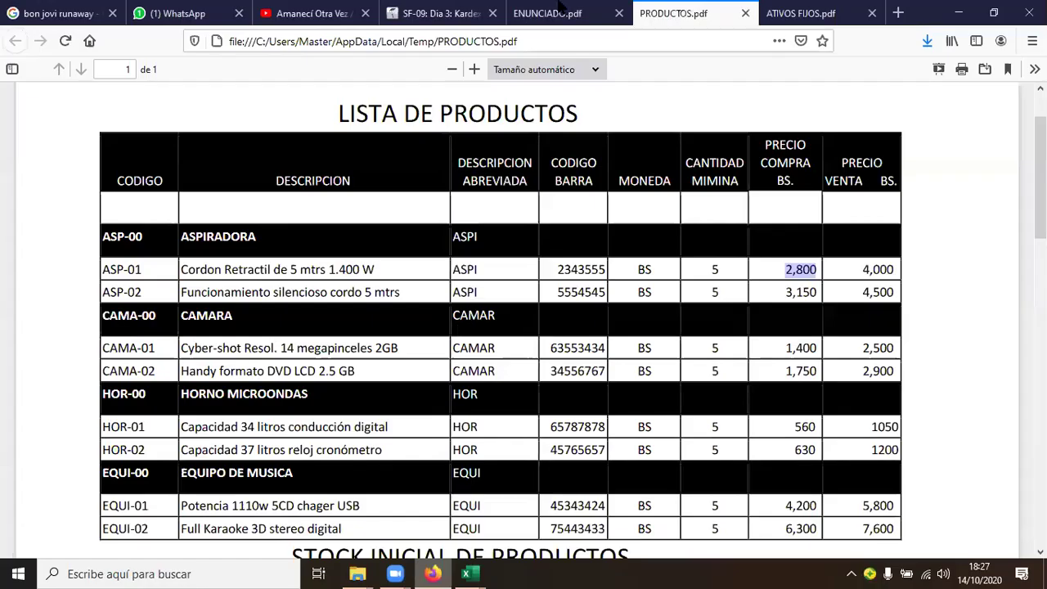
left_click(559, 11)
scroll(329, 376, "down", 1)
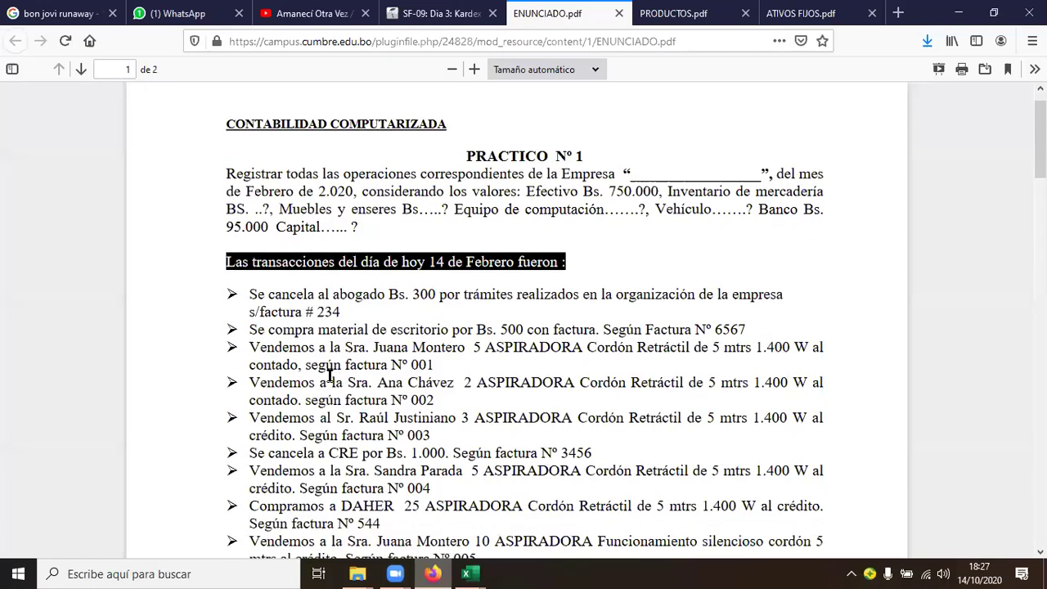
scroll(330, 376, "down", 3)
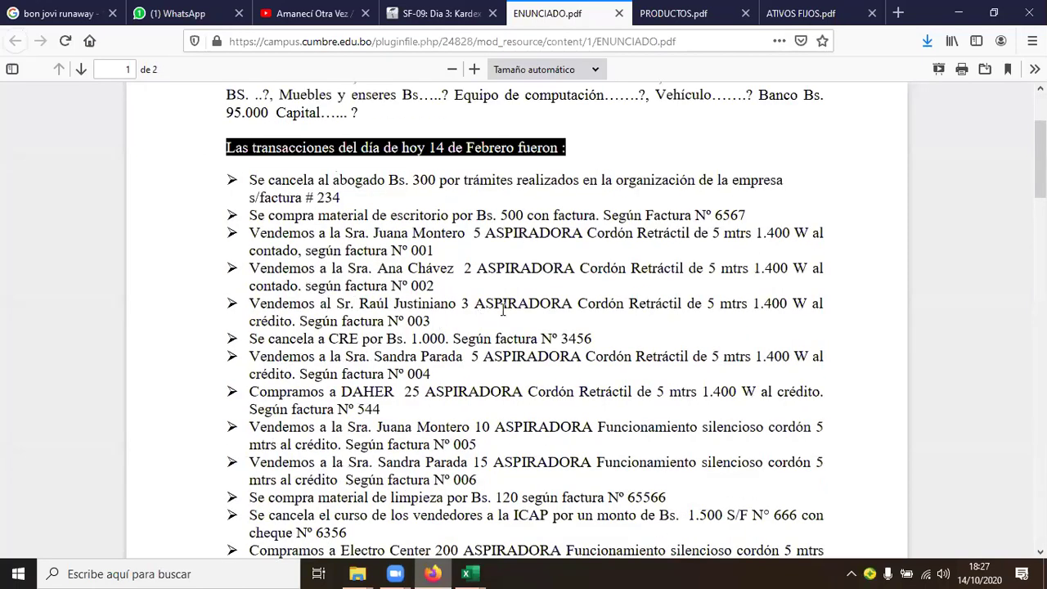
mouse_move(467, 573)
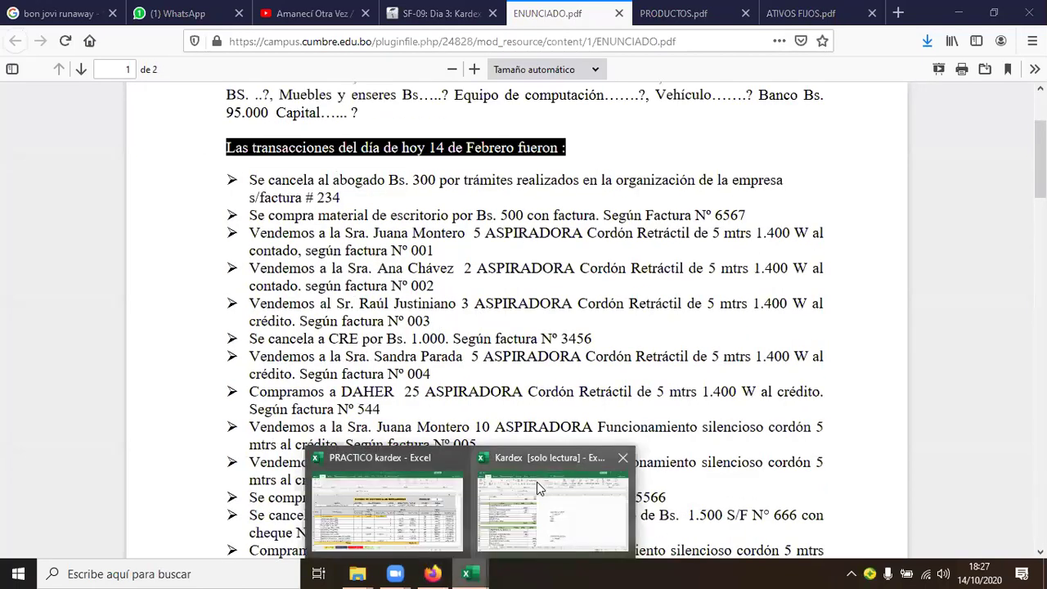
left_click(536, 482)
Select the COMPROBANTE DE INGRESO #1 block A28:E37, followed by the COMPROBANTE DE INGRESO #2 block A39:E48, to compare them.
scroll(376, 381, "down", 1)
scroll(205, 327, "up", 2)
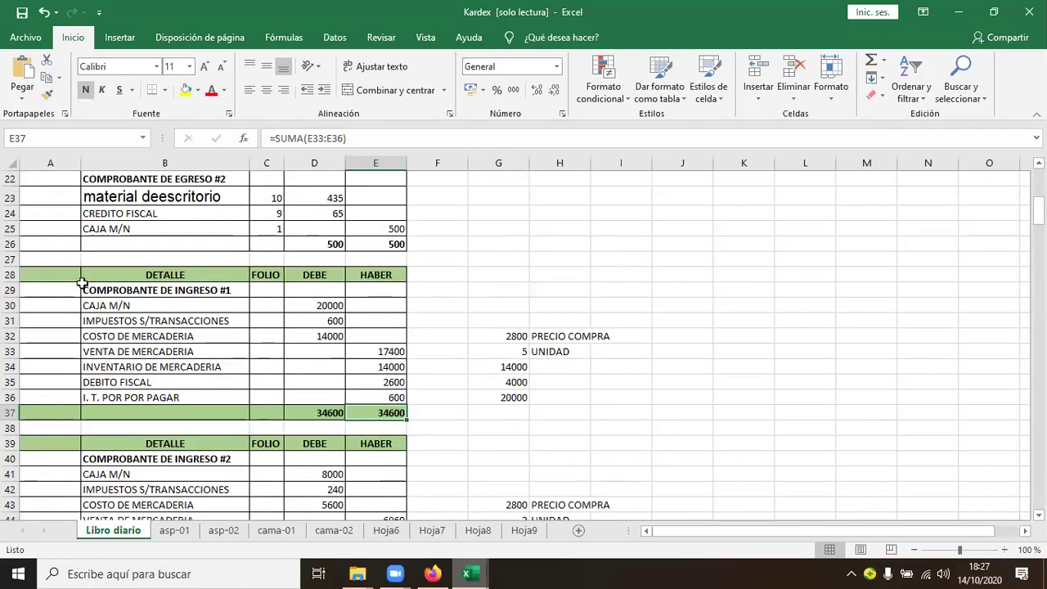
left_click_drag(72, 274, 400, 410)
scroll(163, 384, "down", 1)
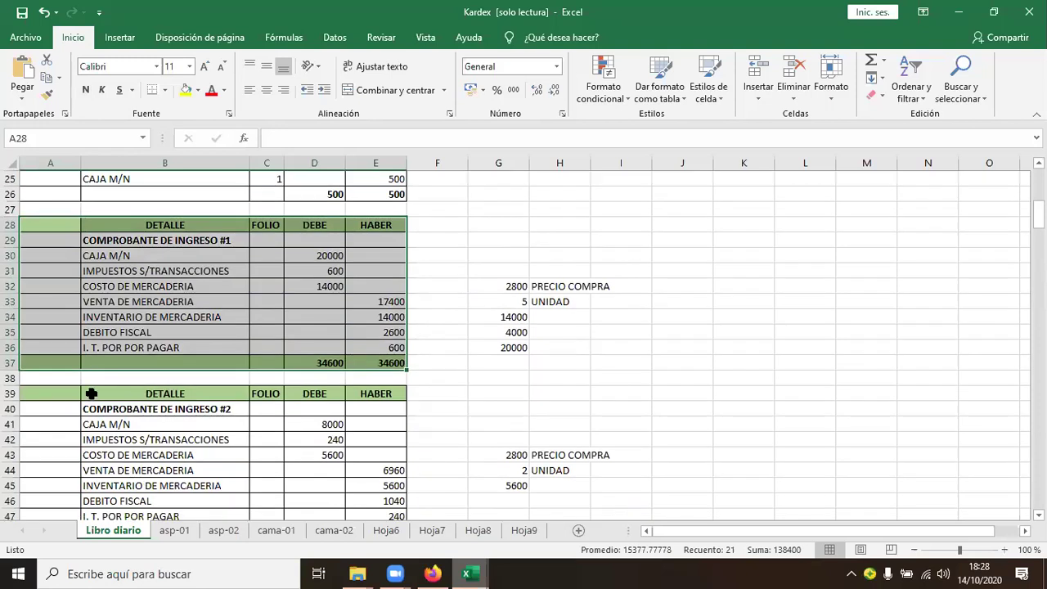
left_click_drag(60, 398, 381, 479)
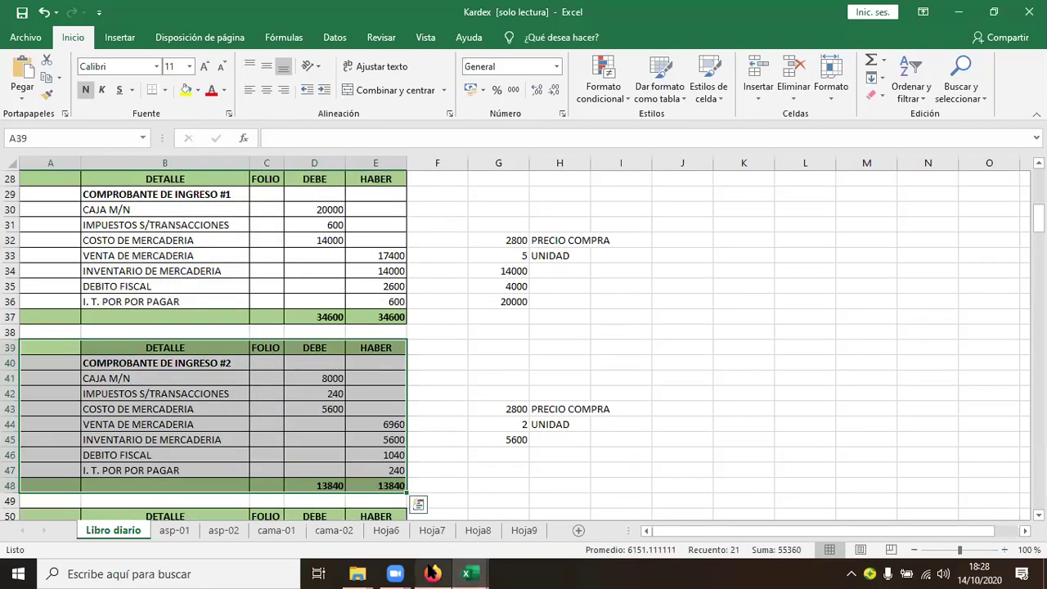
Recheck the second cash sale of aspiradoras in ENUNCIADO.pdf in Firefox, and return to the Kardex workbook in Excel.
left_click(431, 573)
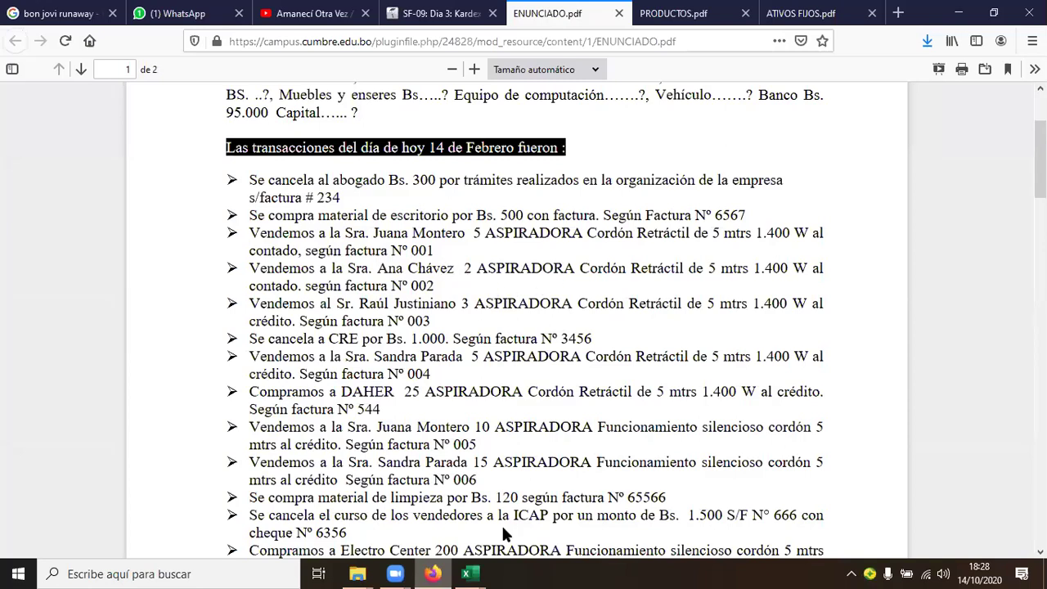
mouse_move(467, 573)
left_click(512, 500)
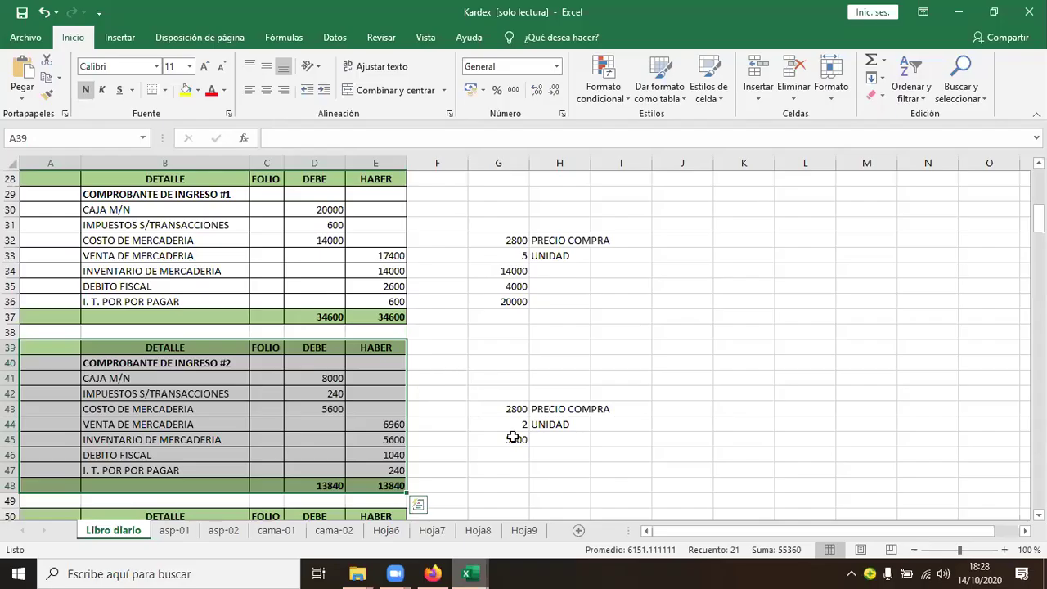
Inspect the purchase price, unit count and cost formula in G43:G45 beside COMPROBANTE DE INGRESO #2.
left_click(512, 439)
left_click(517, 425)
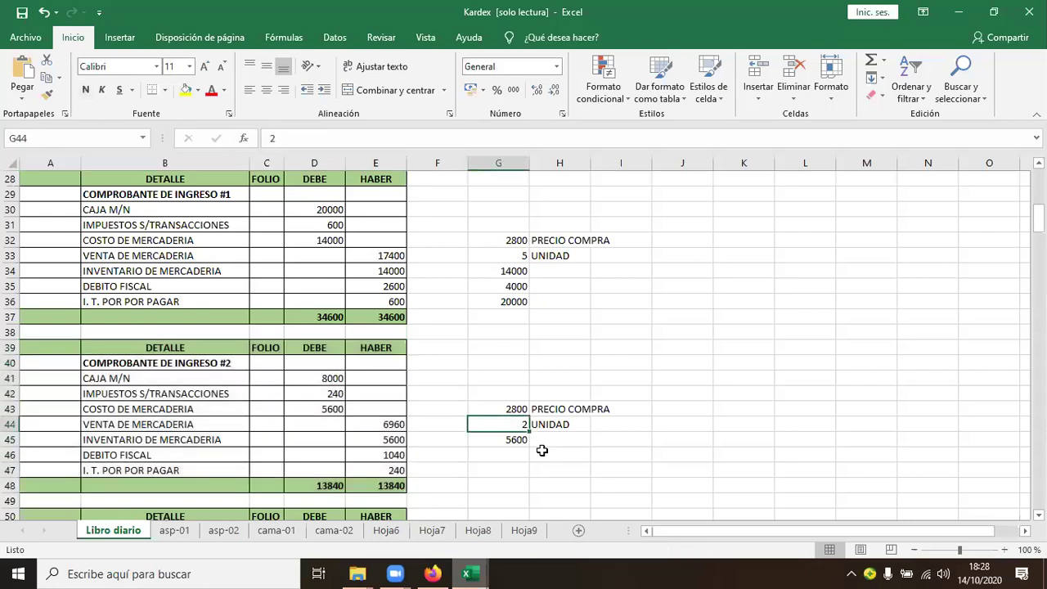
left_click(515, 409)
left_click(515, 424)
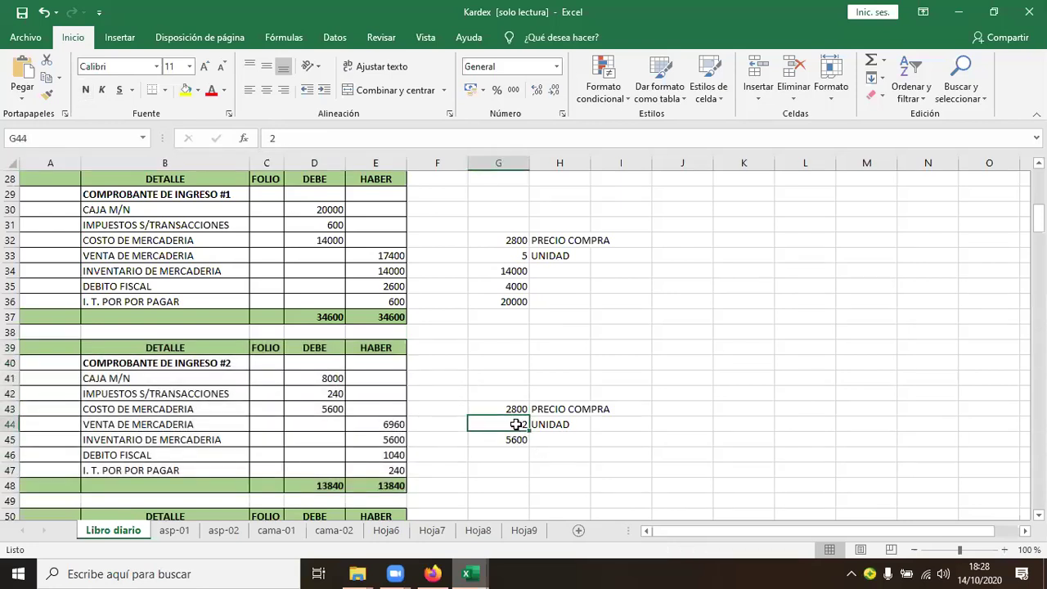
left_click(490, 440)
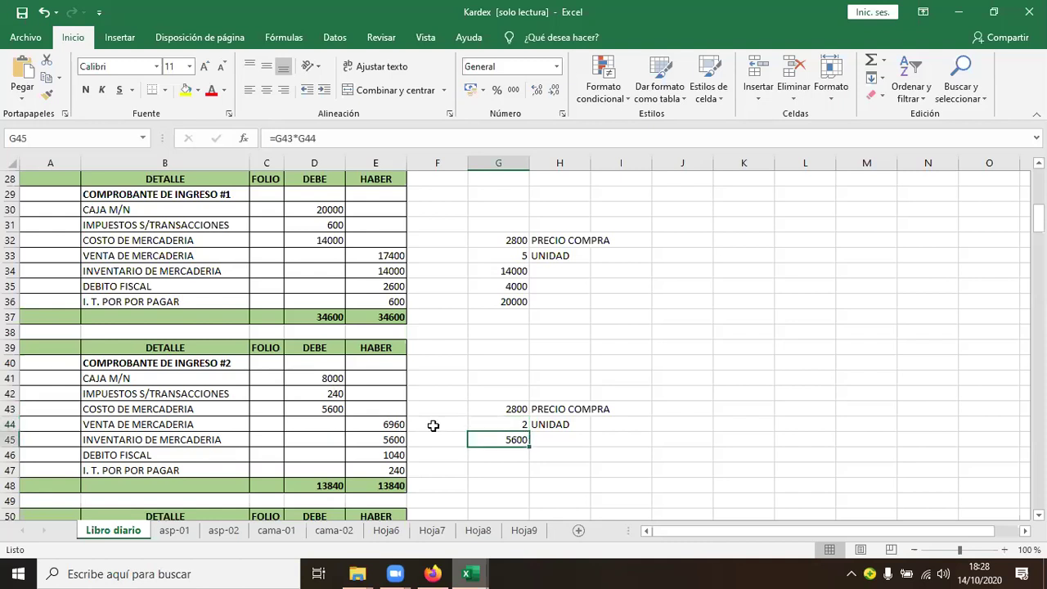
left_click(334, 422)
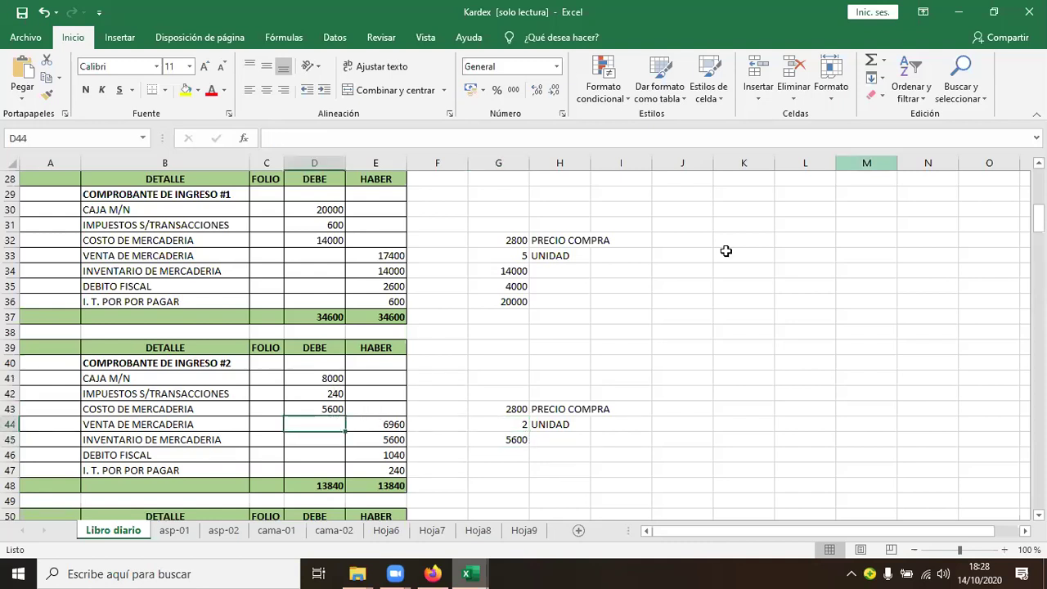
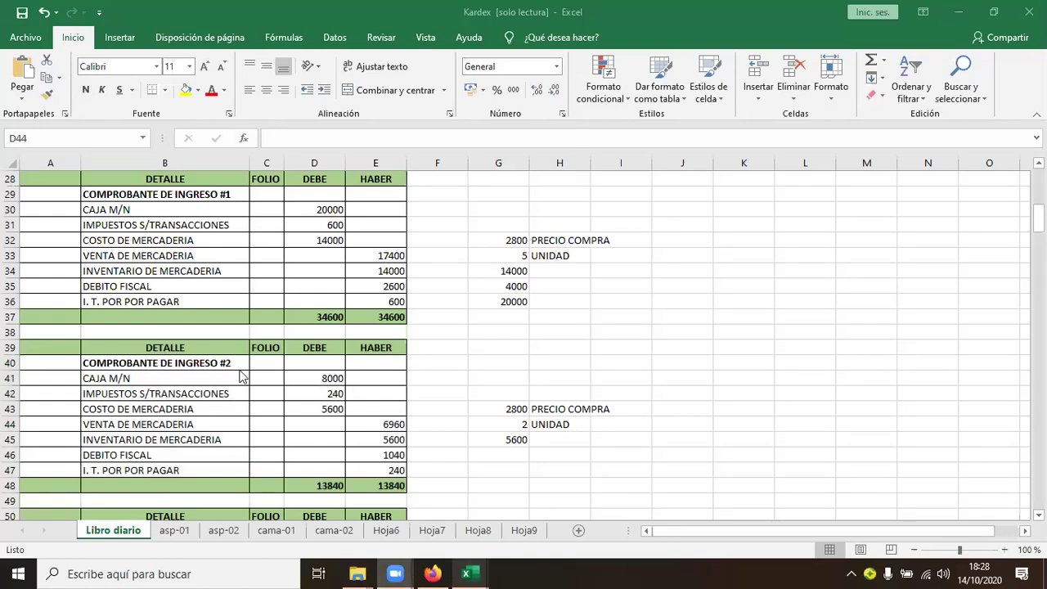
Select the INGRESO #1 block A28:E37 and the INGRESO #2 block A39:E48 for comparison, ending on the unit count in G44.
scroll(70, 267, "up", 2)
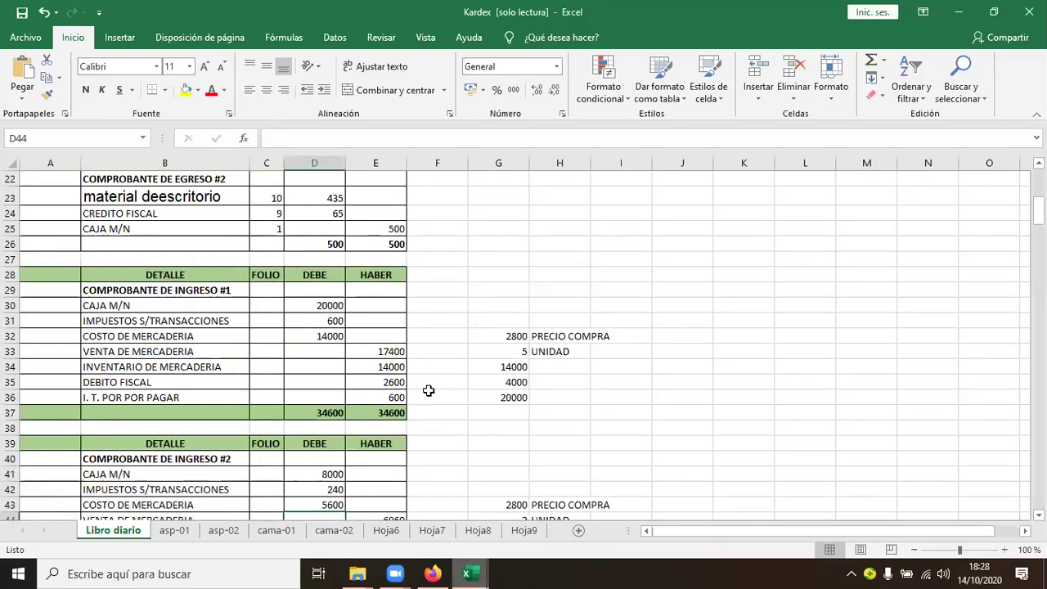
left_click(429, 396)
left_click_drag(54, 272, 394, 411)
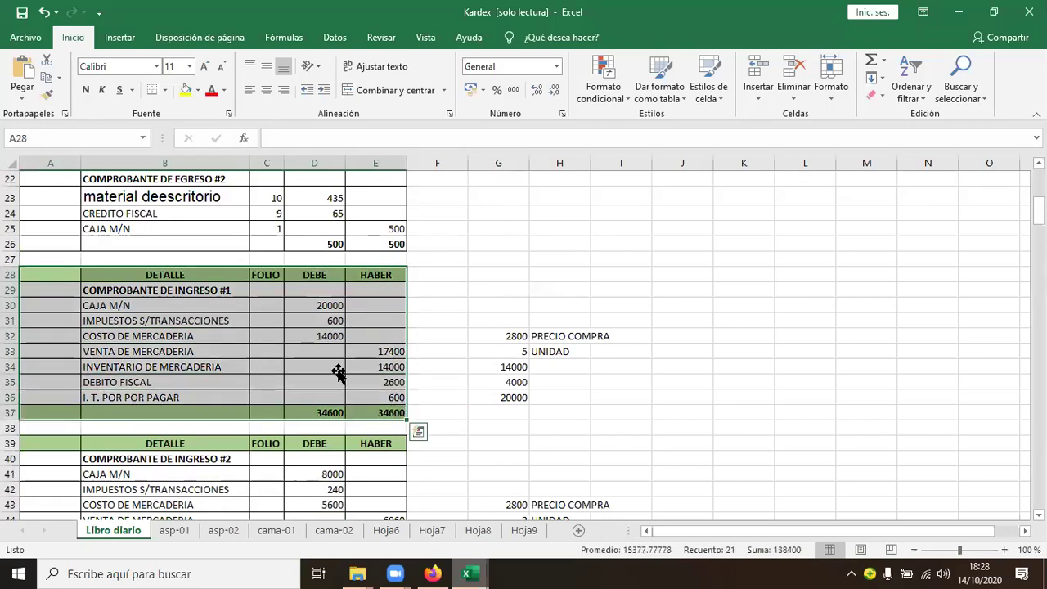
scroll(42, 350, "down", 2)
left_click_drag(45, 350, 399, 487)
left_click(520, 426)
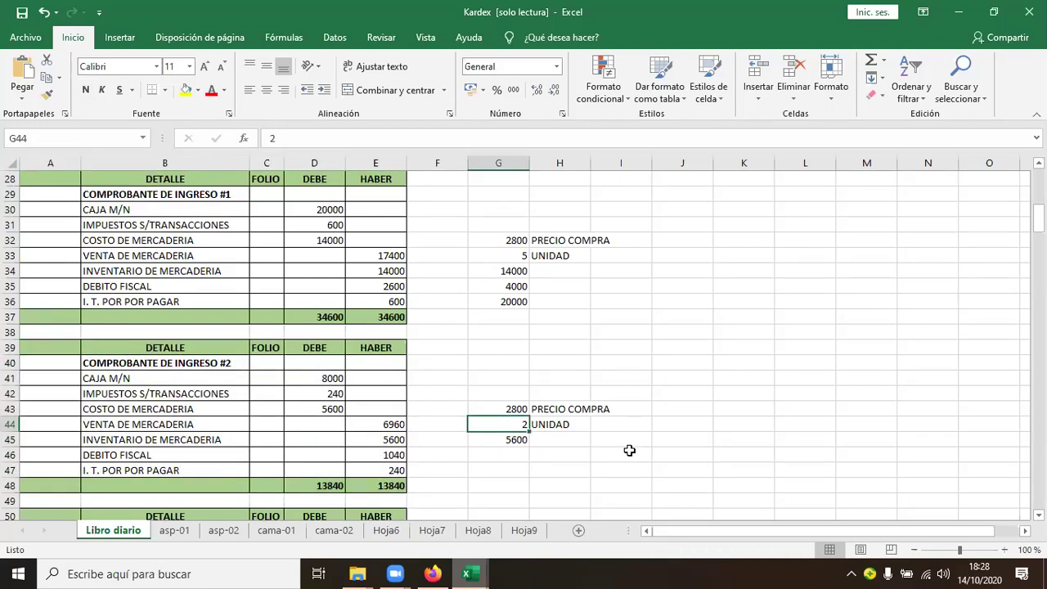
Replace the CAJA M/N amount of COMPROBANTE DE INGRESO #2 in D41 with the formula 4000*2.
left_click(332, 378)
double_click(333, 377)
left_click_drag(308, 378, 368, 376)
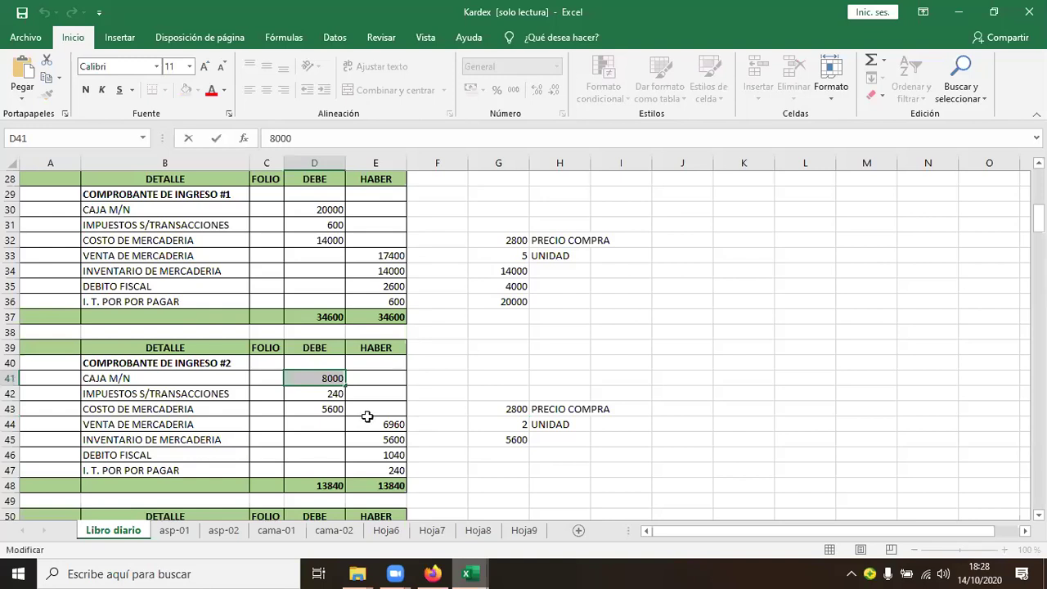
type("*")
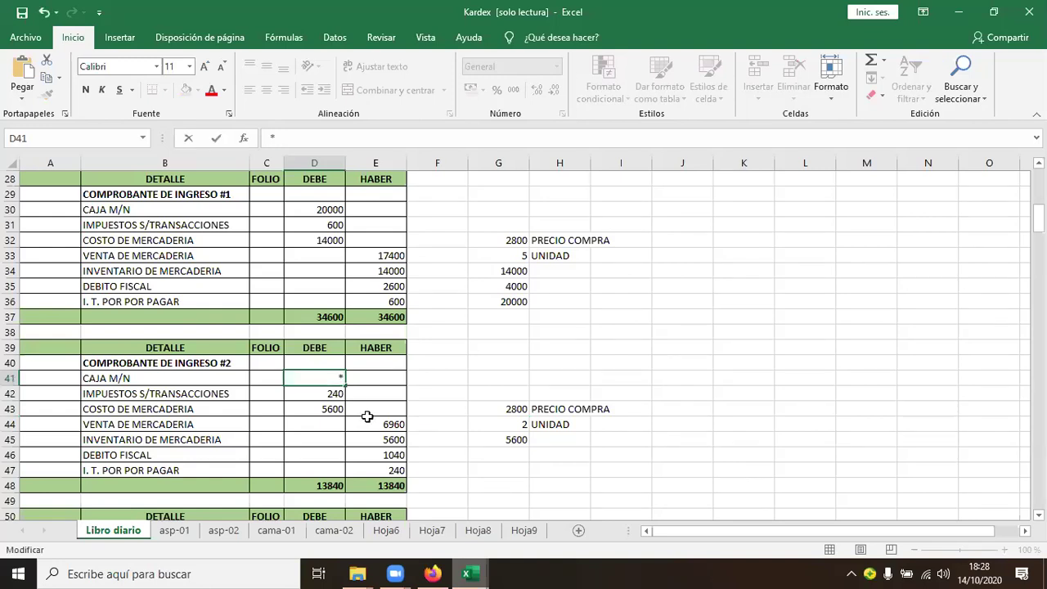
type("+")
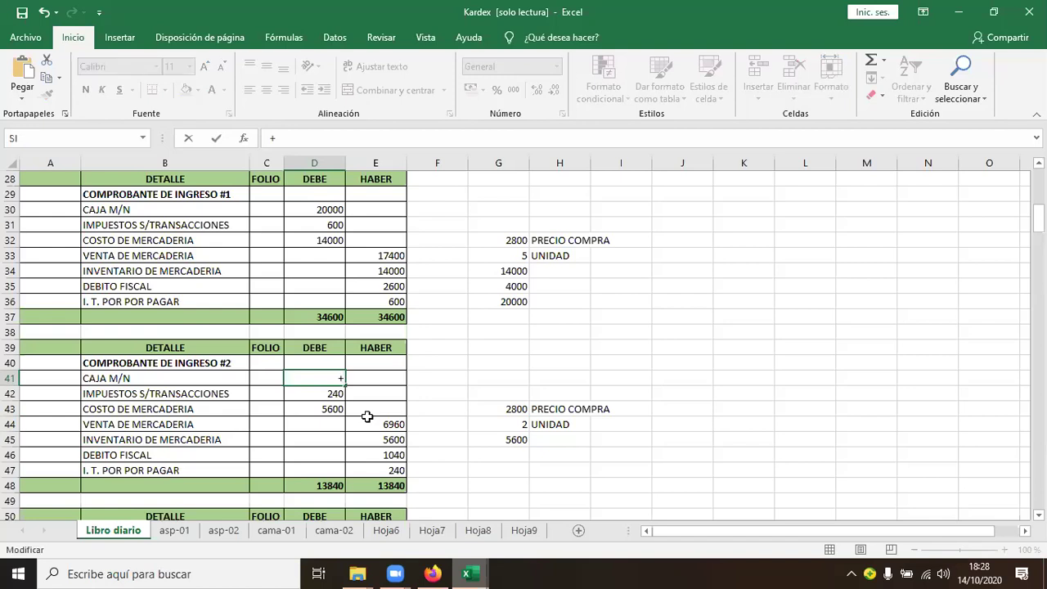
type("50400")
key("BackSpace")
key("BackSpace")
key("BackSpace")
key("BackSpace")
type("0")
type("*2")
key("Return")
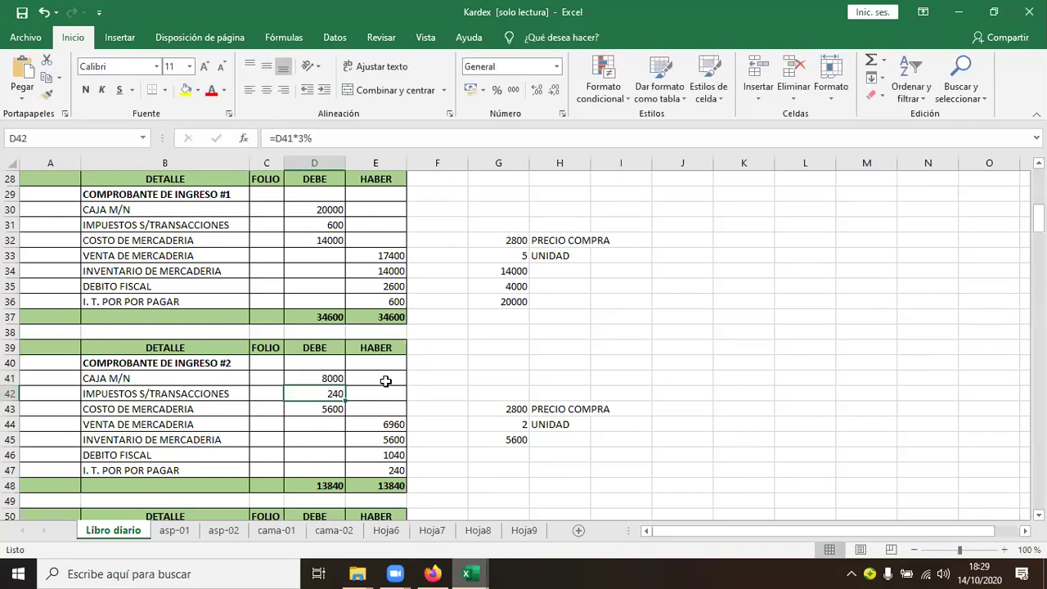
left_click(329, 376)
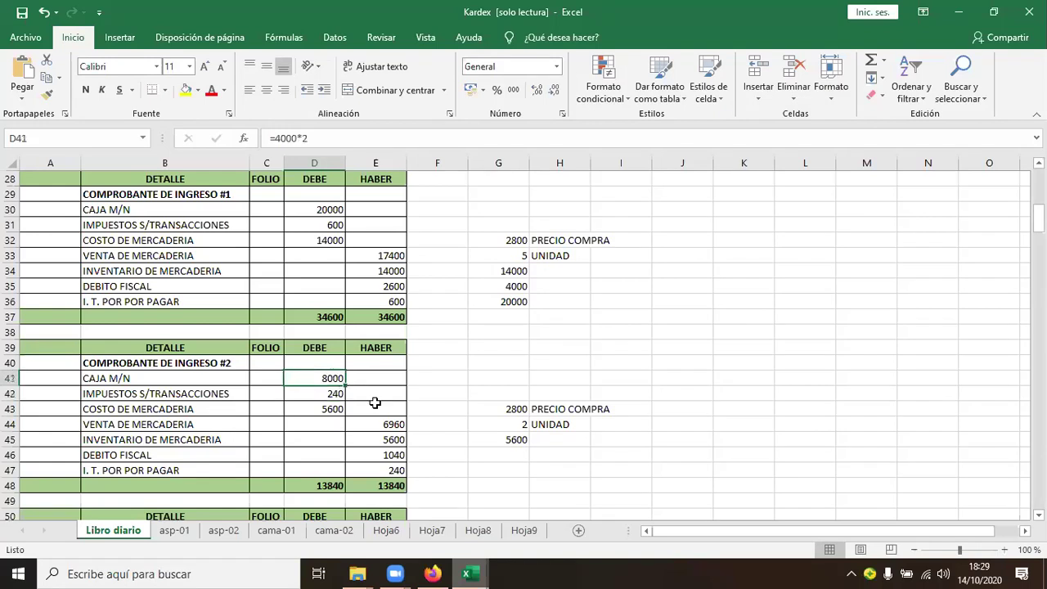
Inspect the IMPUESTOS S/TRANSACCIONES formula in D42 and trace COSTO DE MERCADERIA in D43 through its side calculation in G43:G45.
double_click(328, 393)
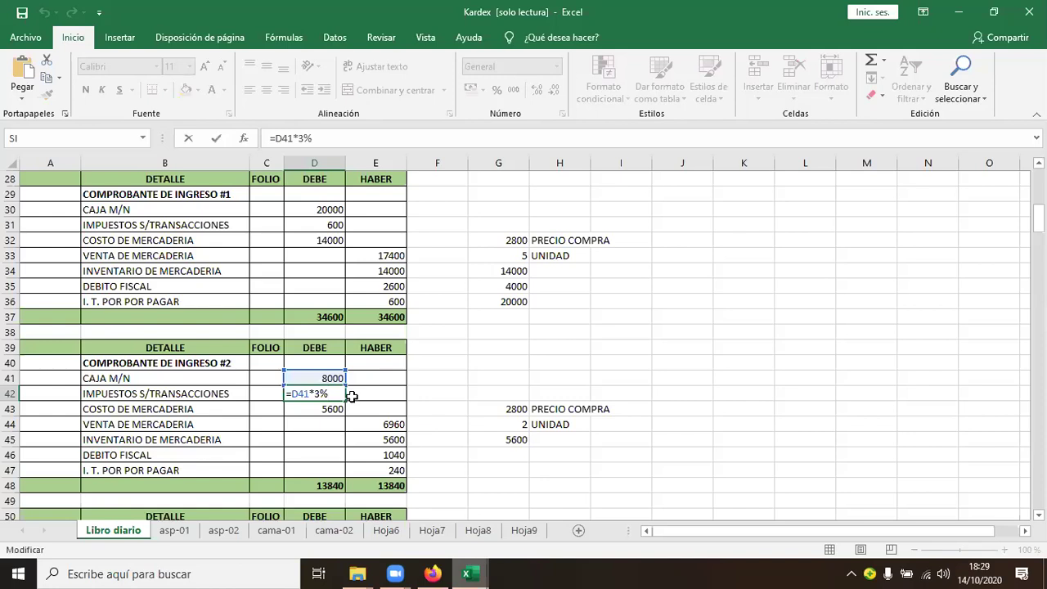
key("Return")
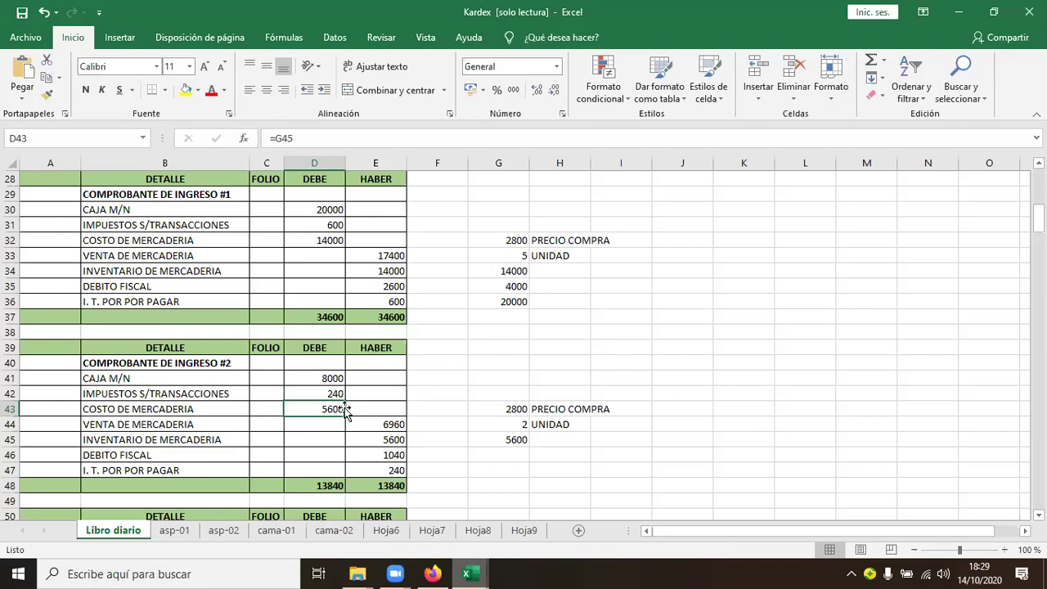
left_click(517, 409)
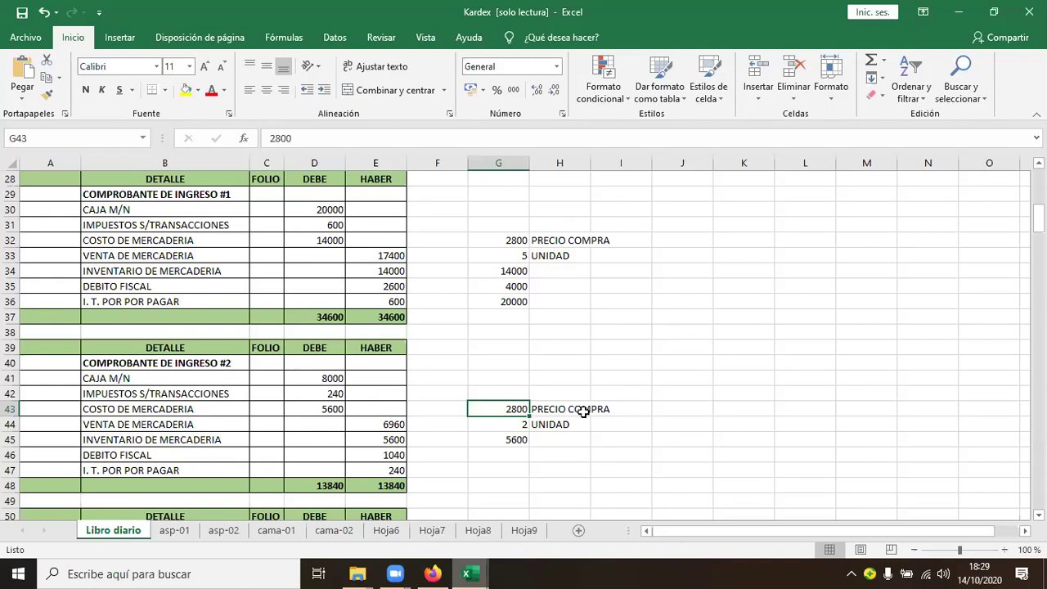
left_click(527, 424)
left_click(513, 442)
double_click(513, 441)
key("Return")
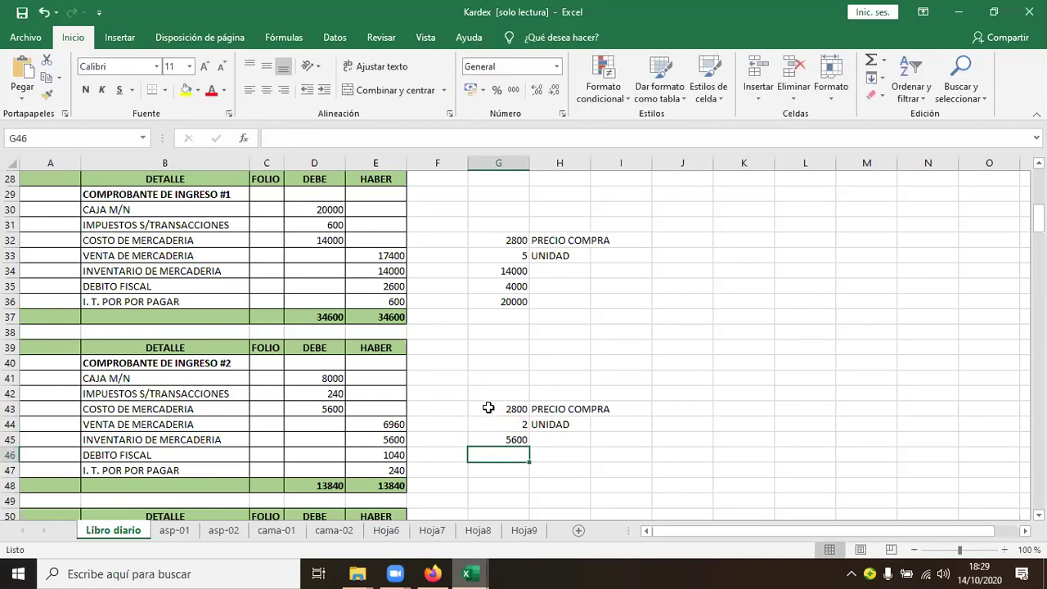
left_click(328, 413)
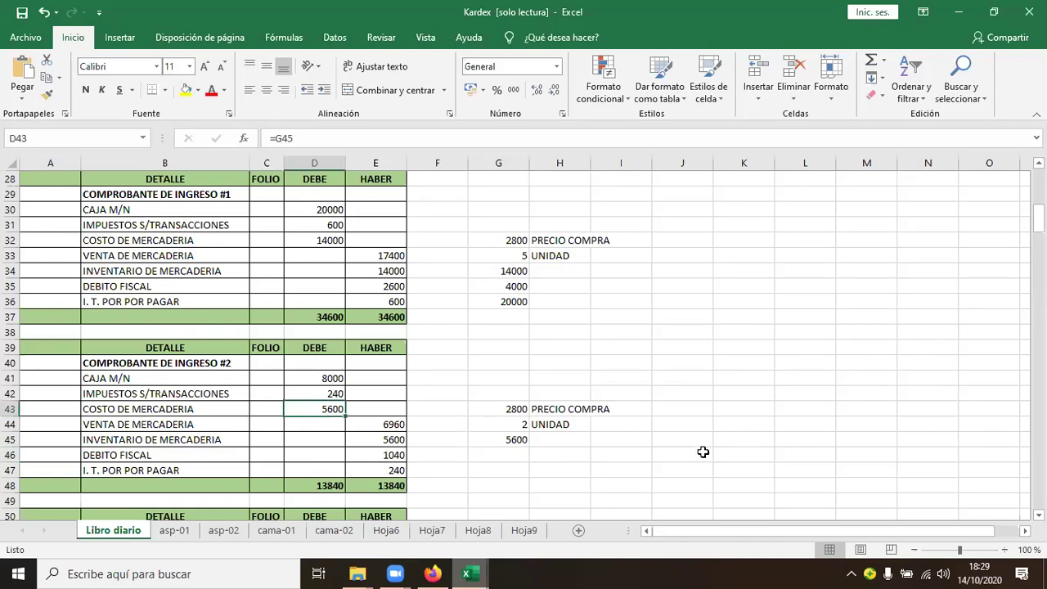
Inspect the HABER formulas for VENTA DE MERCADERIA and INVENTARIO DE MERCADERIA in E44:E45.
left_click(398, 426)
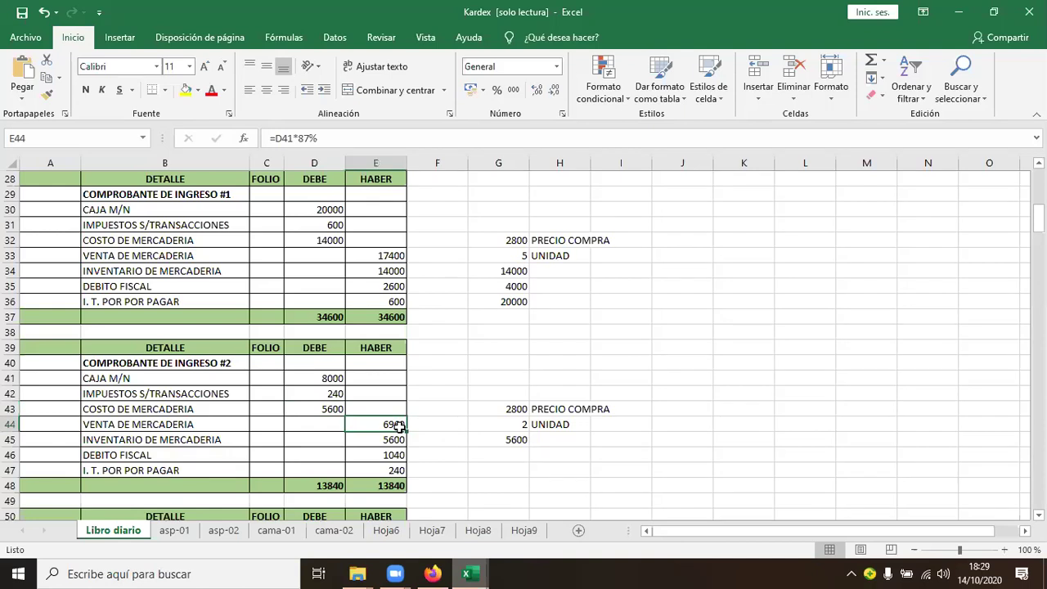
double_click(396, 426)
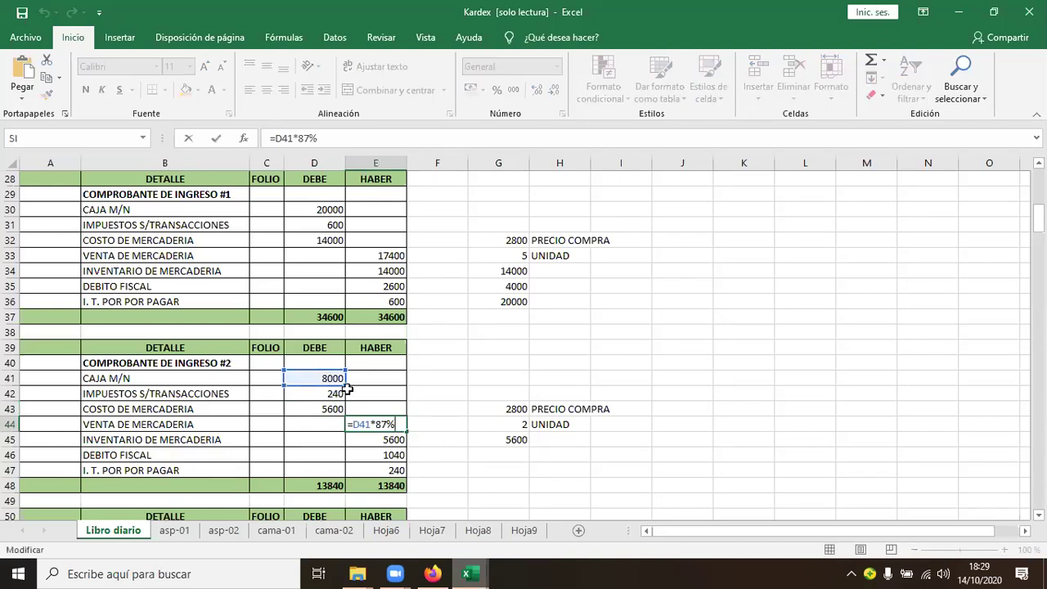
scroll(414, 435, "down", 1)
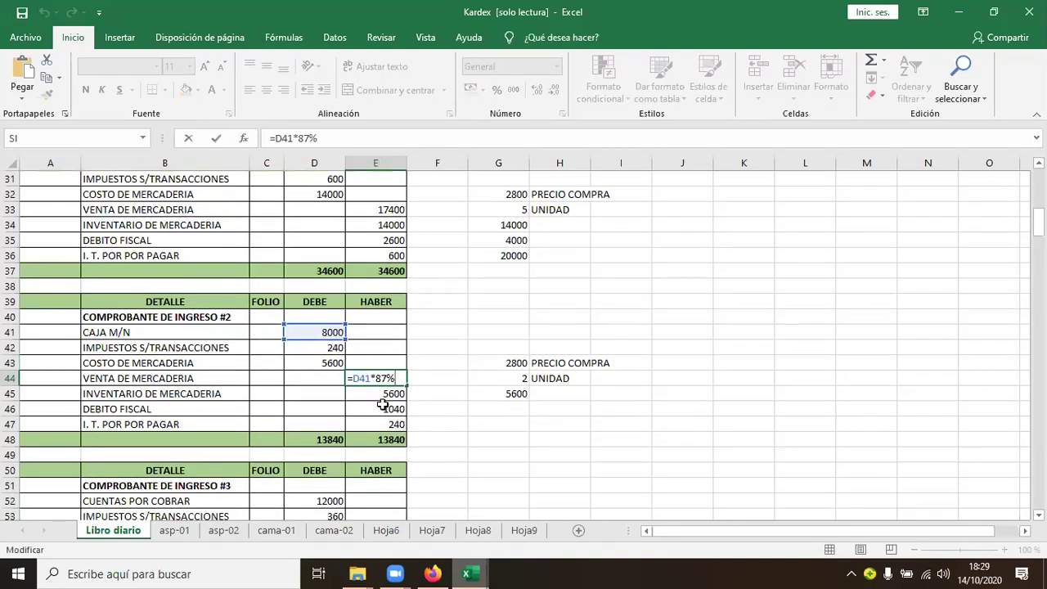
key("Return")
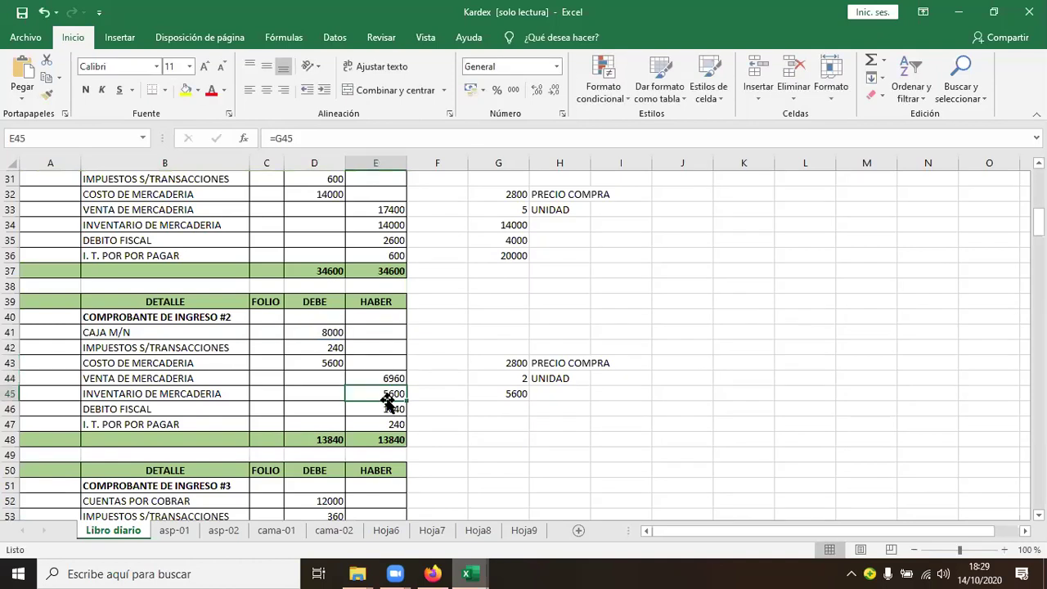
double_click(386, 392)
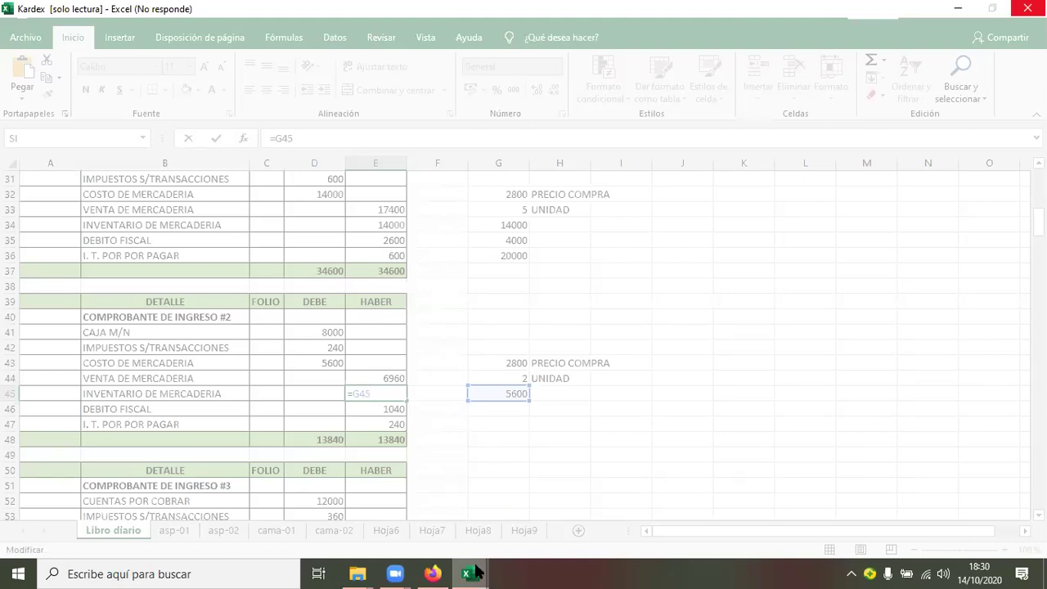
key("Return")
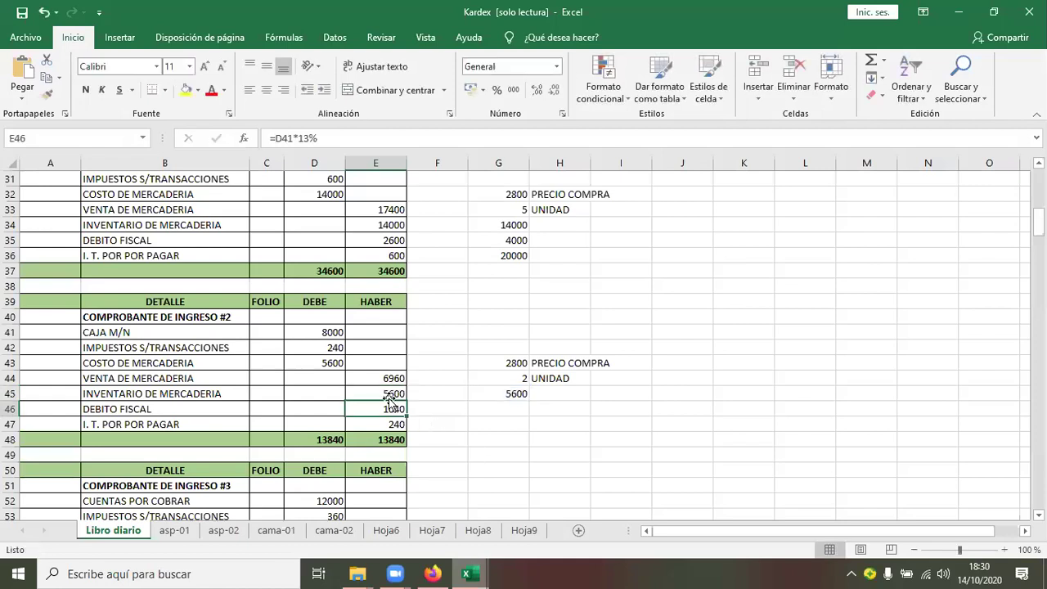
left_click(389, 396)
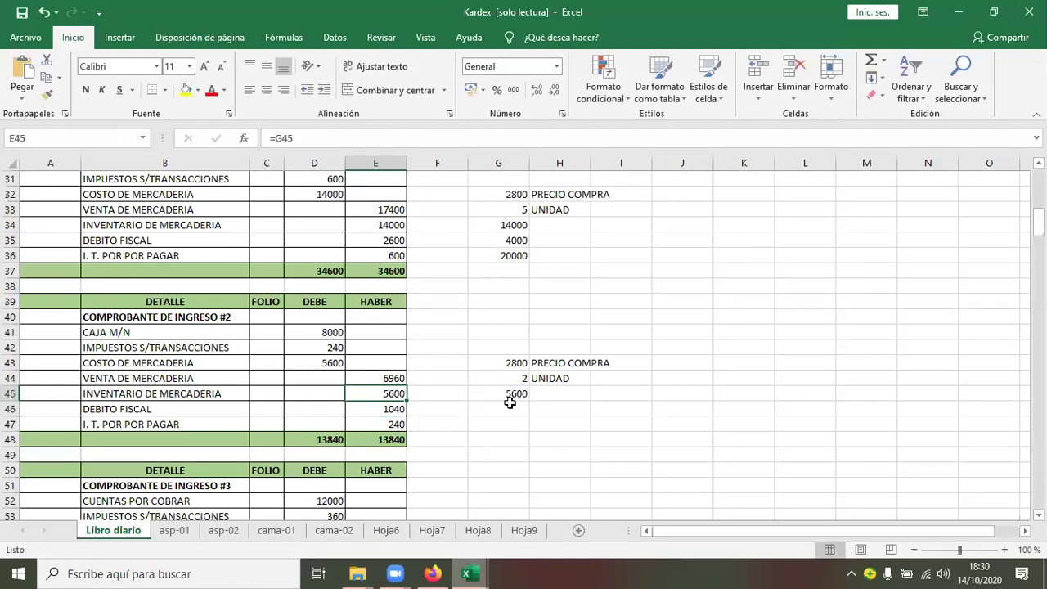
Inspect the HABER formulas for DEBITO FISCAL and I. T. POR PAGAR in E46:E47.
left_click(394, 408)
double_click(393, 408)
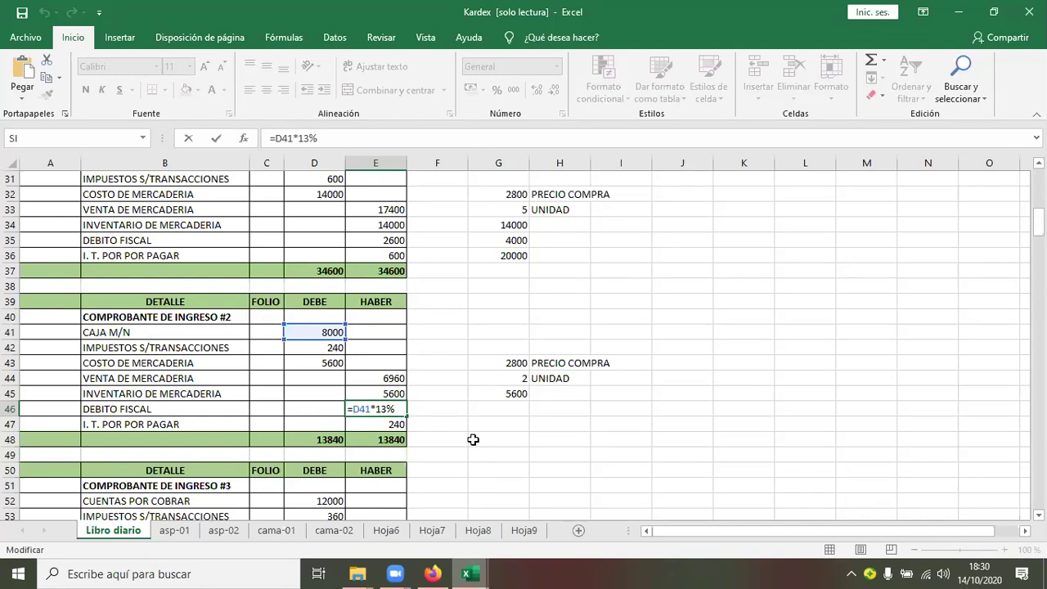
key("Return")
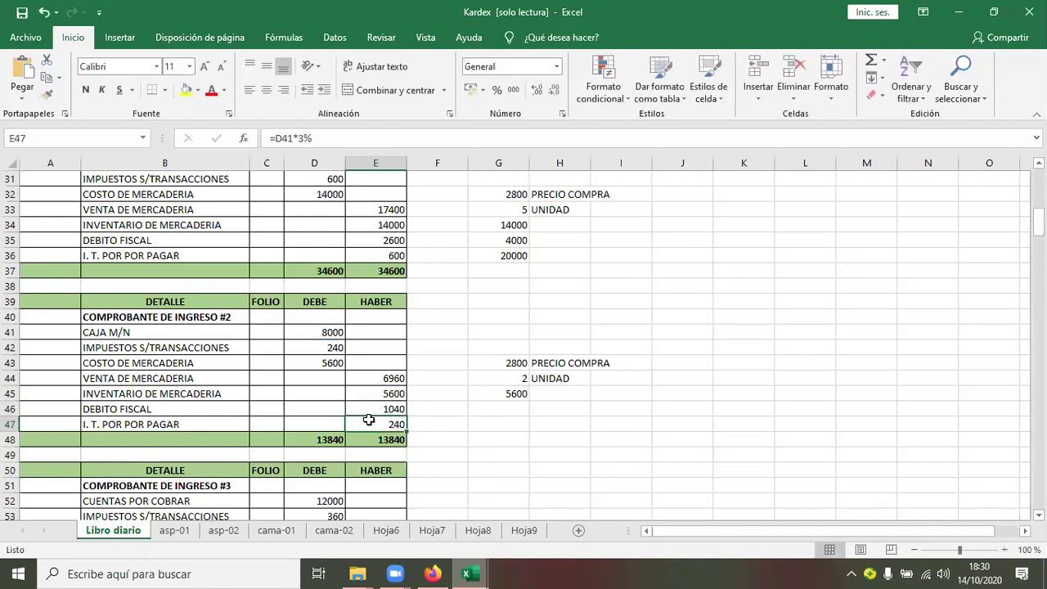
double_click(381, 424)
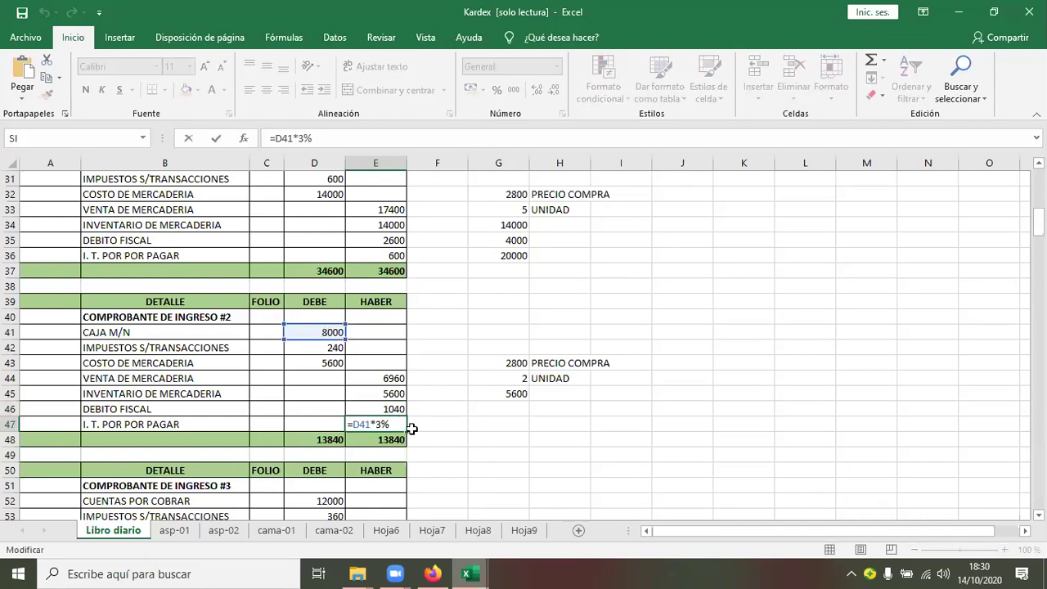
key("Return")
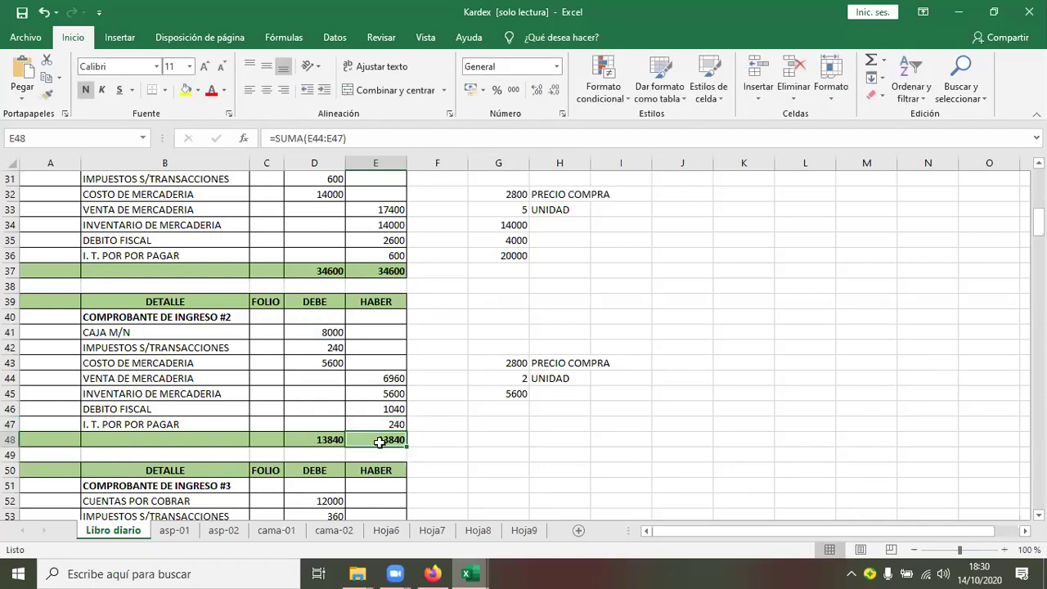
Highlight the amount of the CRE payment in ENUNCIADO.pdf in Firefox, and return to the Kardex workbook in Excel.
scroll(361, 448, "down", 2)
scroll(361, 448, "down", 4)
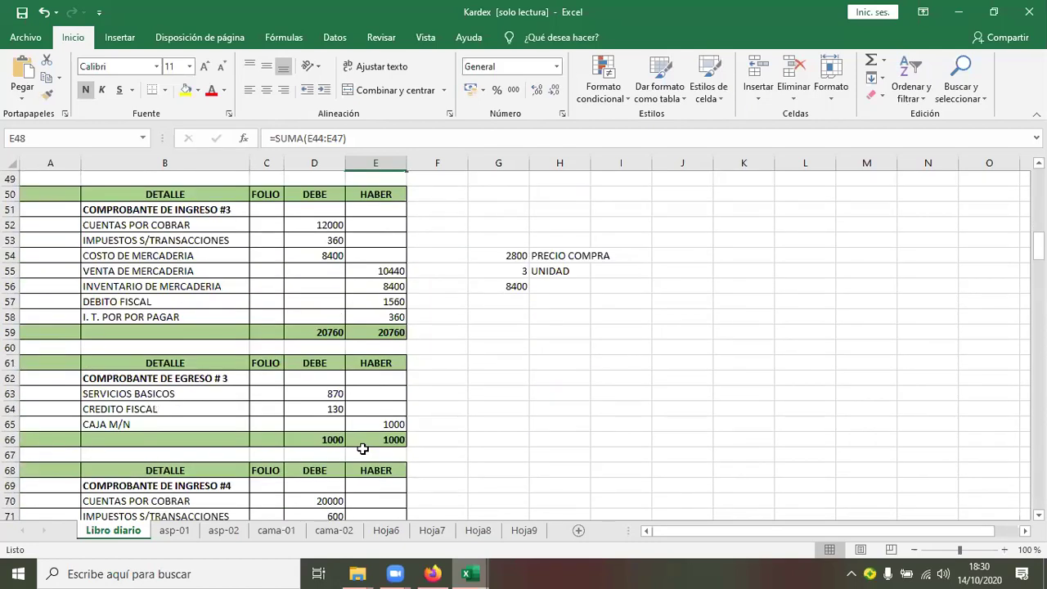
left_click(432, 574)
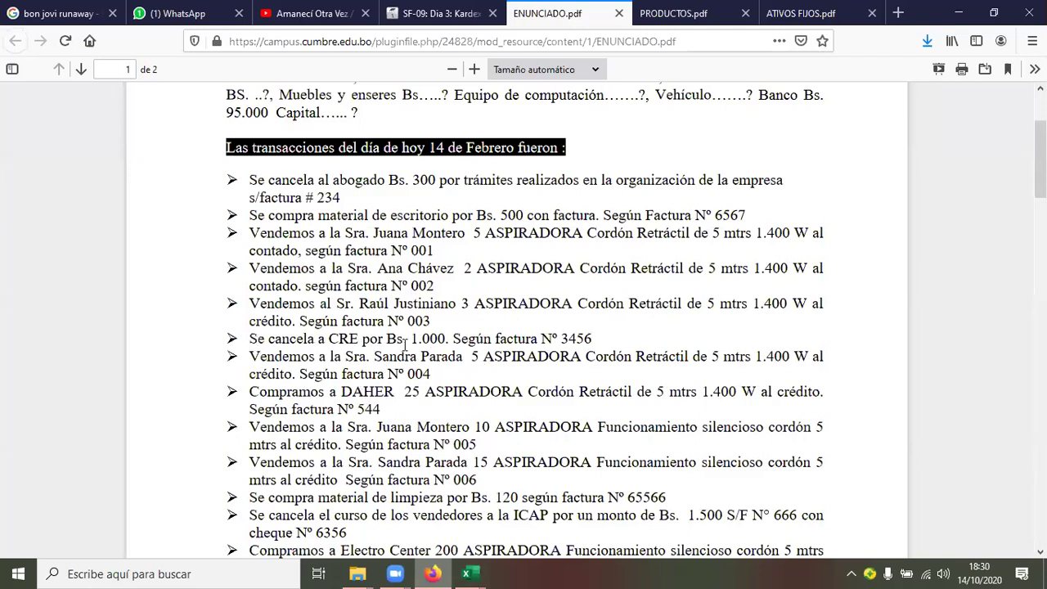
left_click_drag(410, 338, 472, 338)
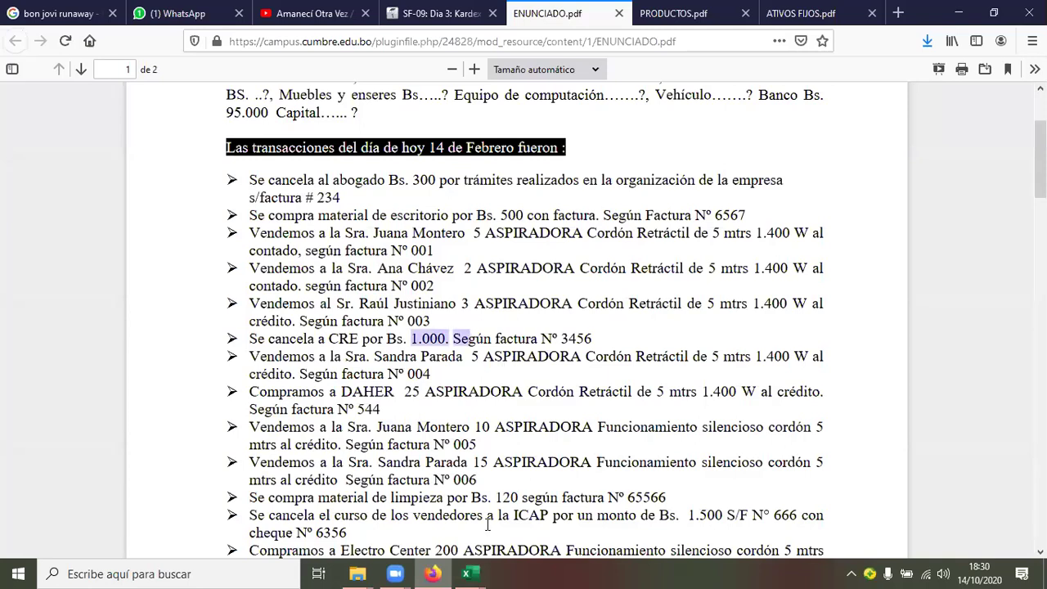
mouse_move(470, 572)
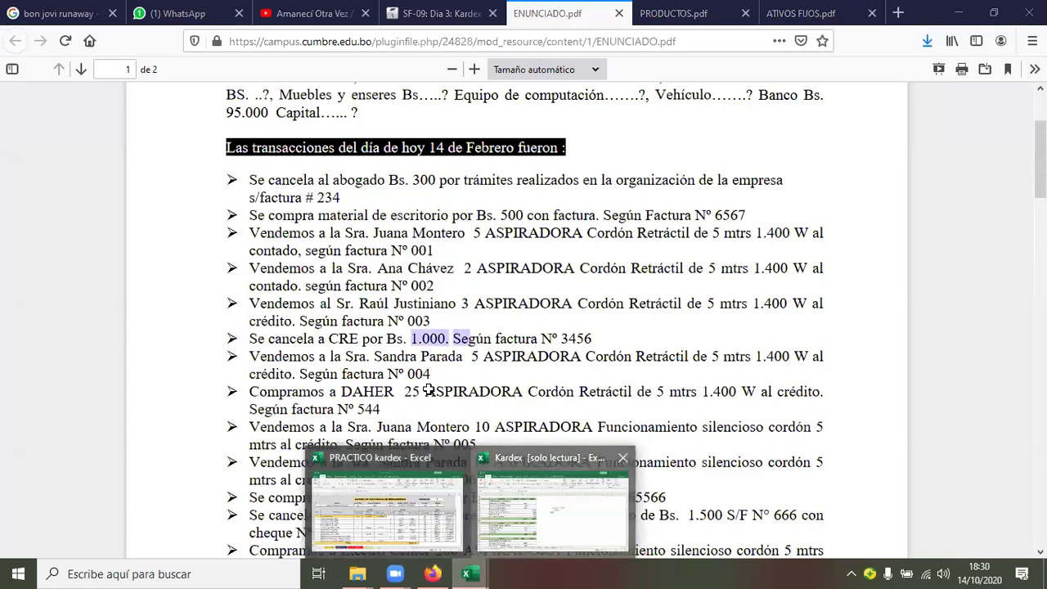
left_click(540, 499)
Inspect the DEBE formulas for SERVICIOS BASICOS and CREDITO FISCAL in D63:D64 of COMPROBANTE DE EGRESO # 3.
left_click(381, 424)
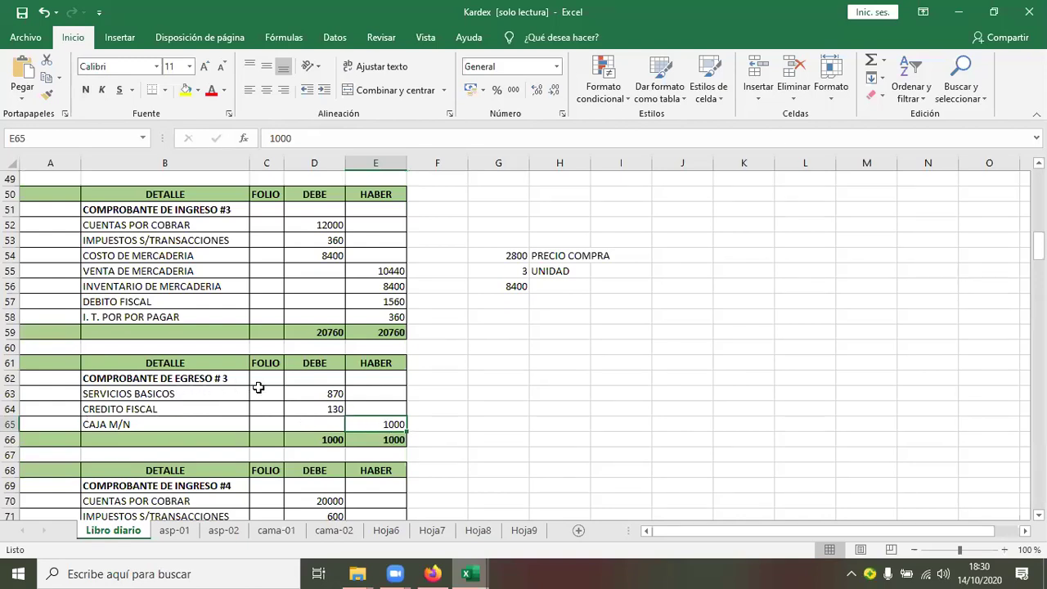
left_click(327, 392)
double_click(331, 395)
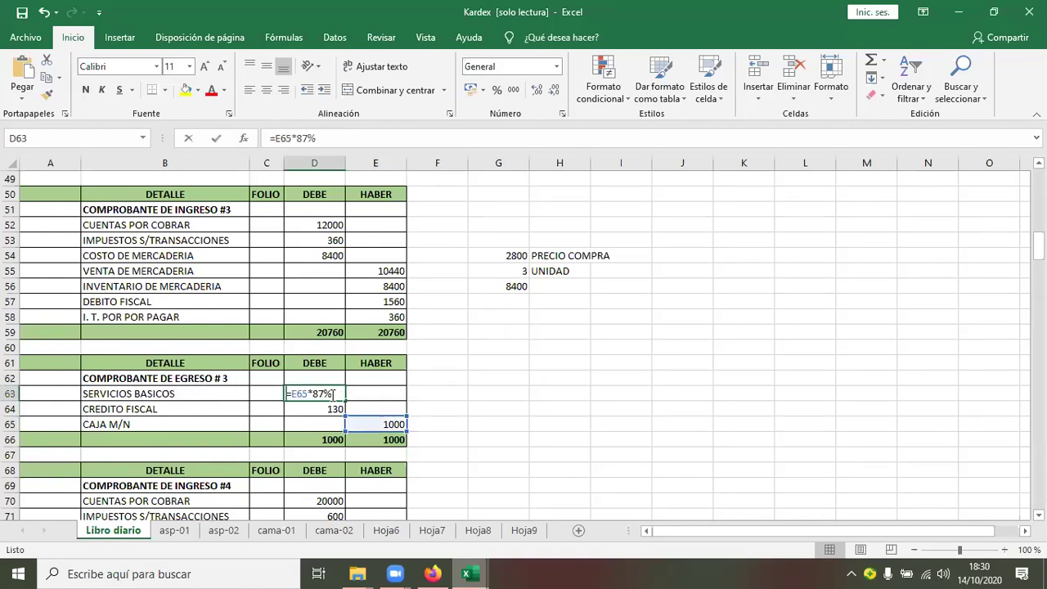
key("Return")
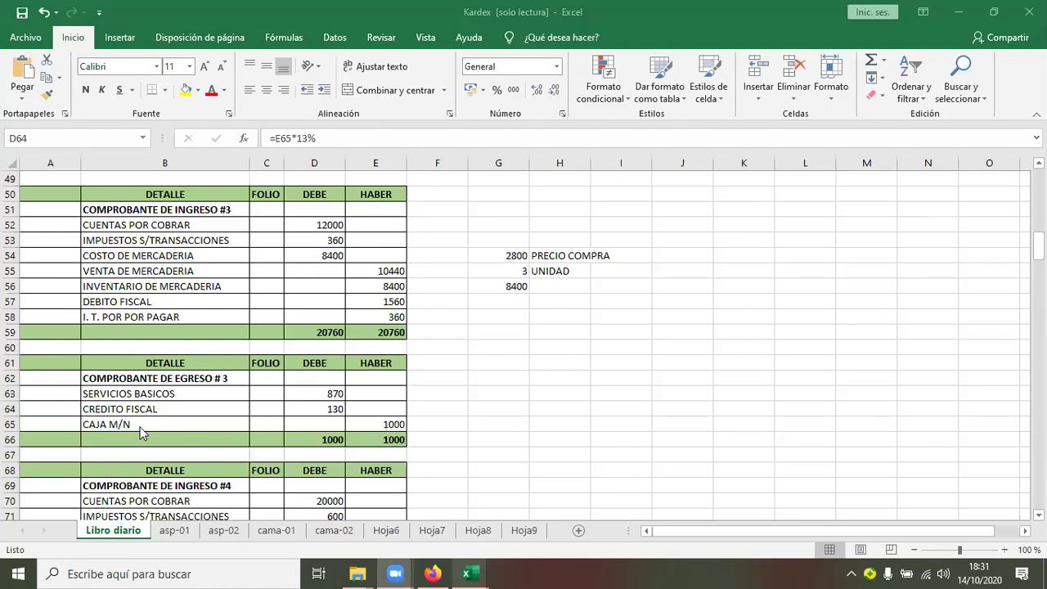
left_click(323, 394)
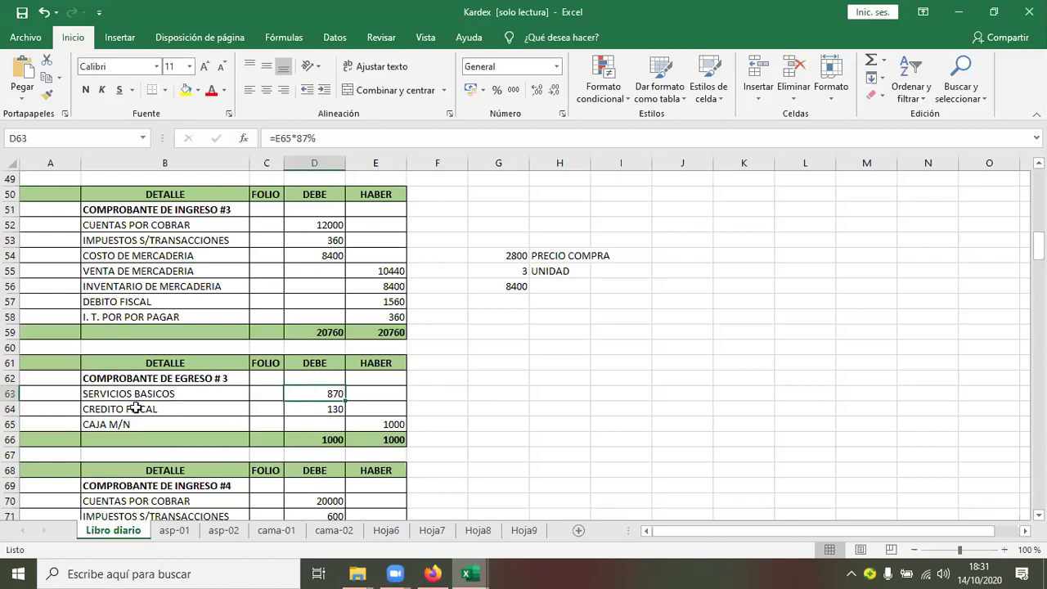
double_click(315, 409)
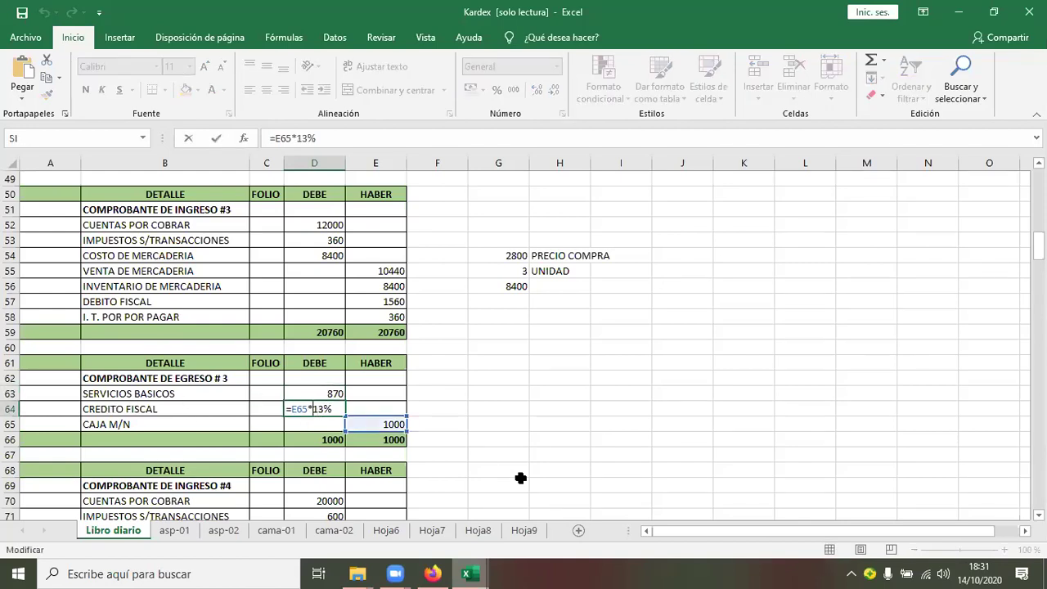
key("Escape")
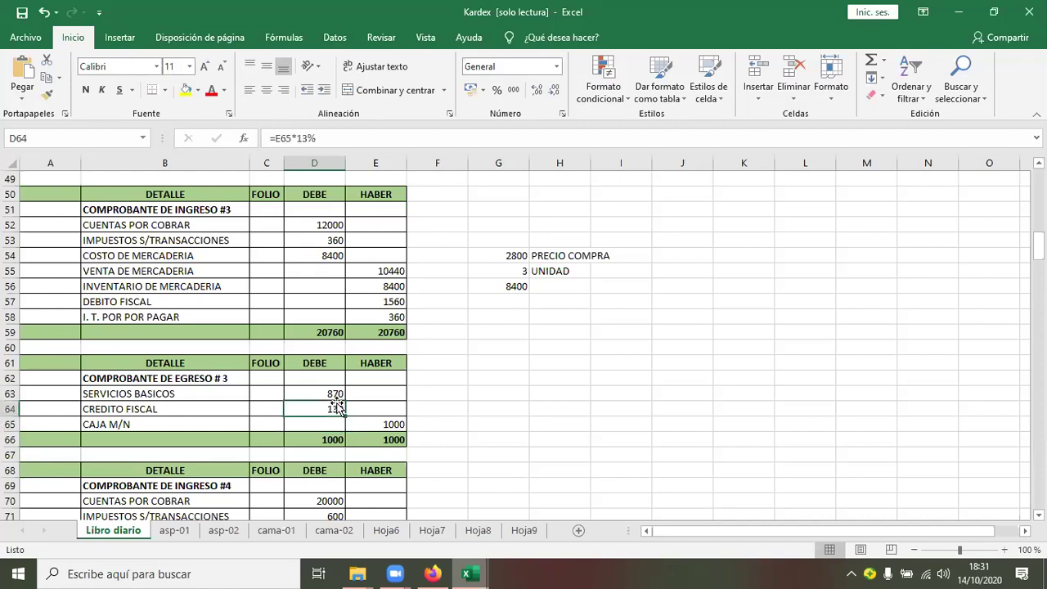
Recheck the SERVICIOS BASICOS amount in D63 against the CAJA M/N amount in E65.
left_click(326, 395)
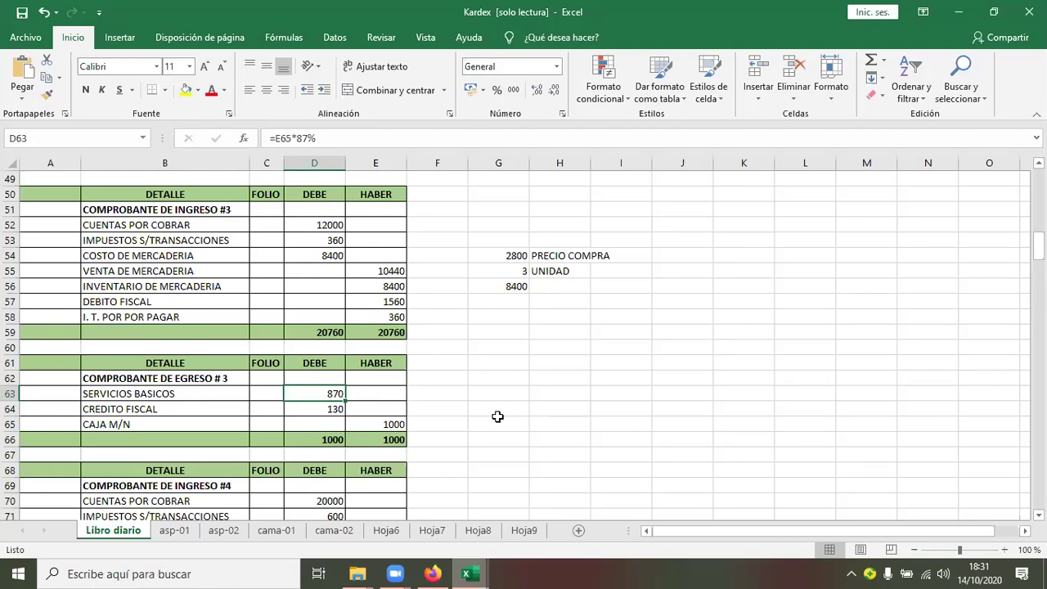
left_click(498, 419)
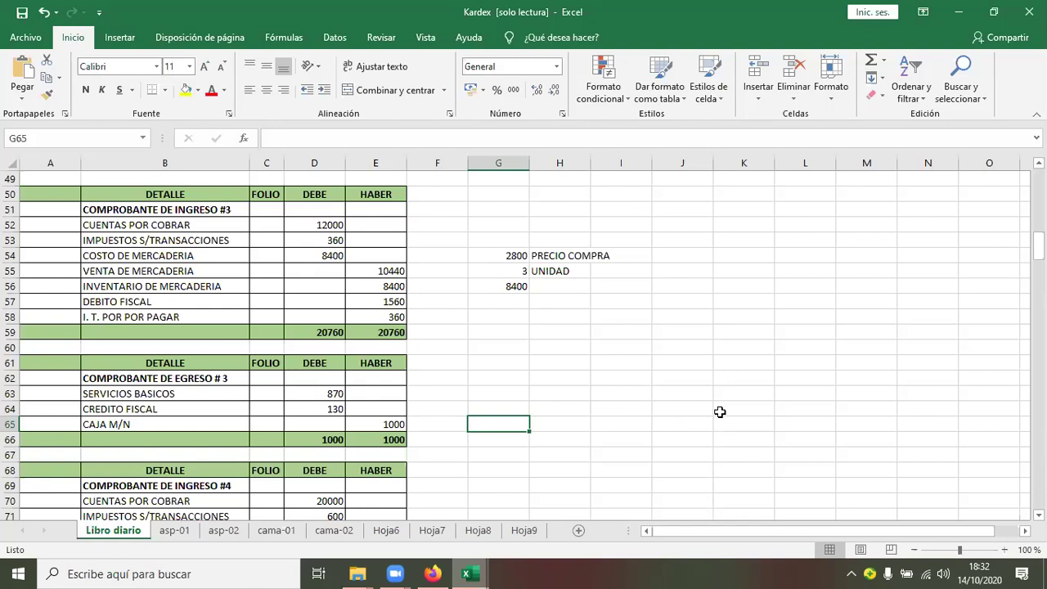
left_click(378, 422)
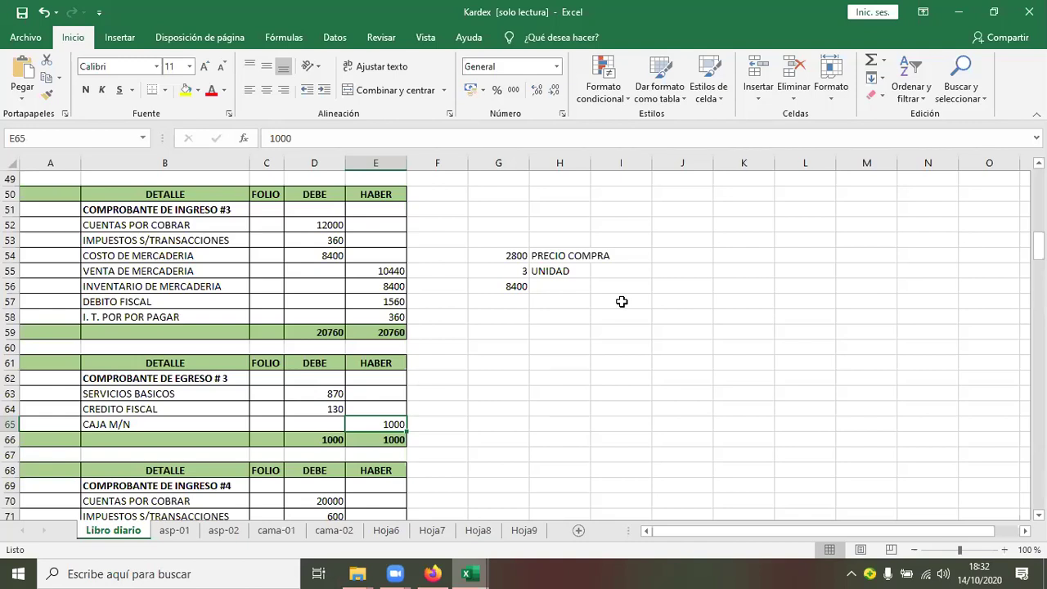
Check the VENTA DE MERCADERIA formula in E55 and review the entries of COMPROBANTE DE INGRESO #1 to #3.
left_click(373, 273)
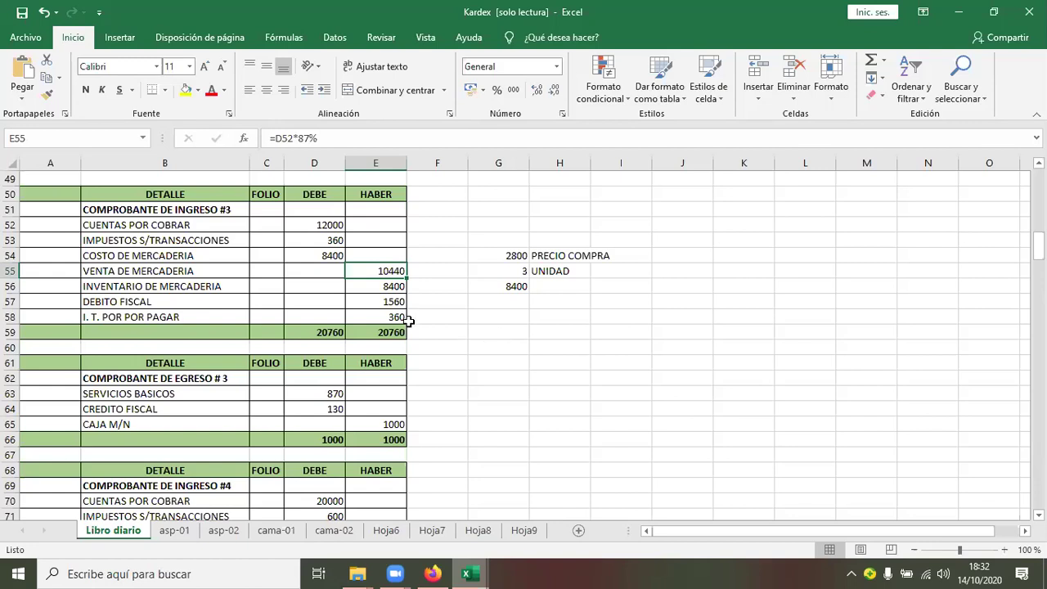
scroll(358, 418, "down", 1)
scroll(356, 418, "up", 6)
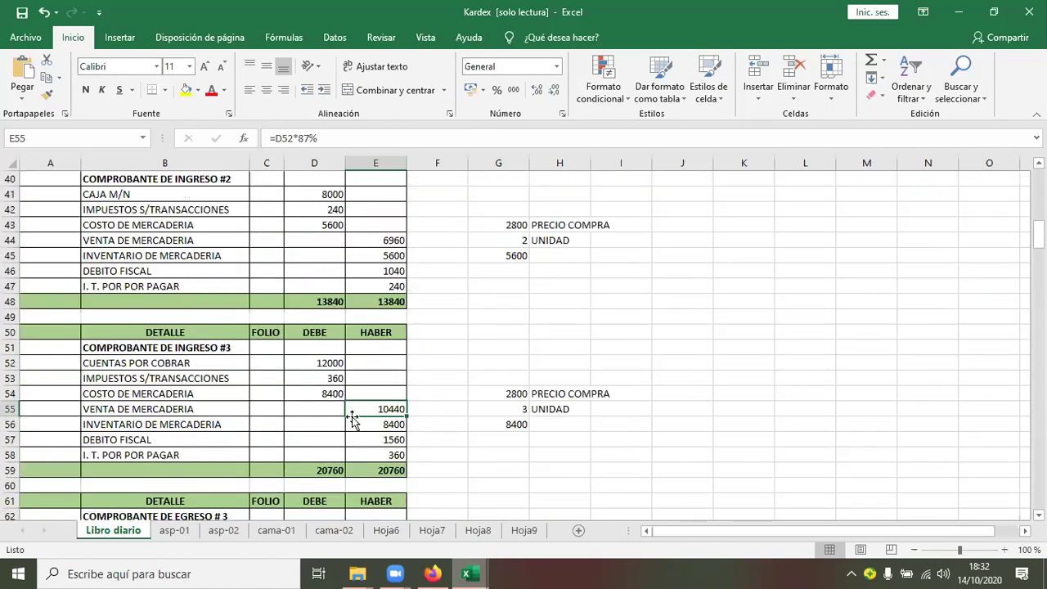
scroll(352, 418, "up", 3)
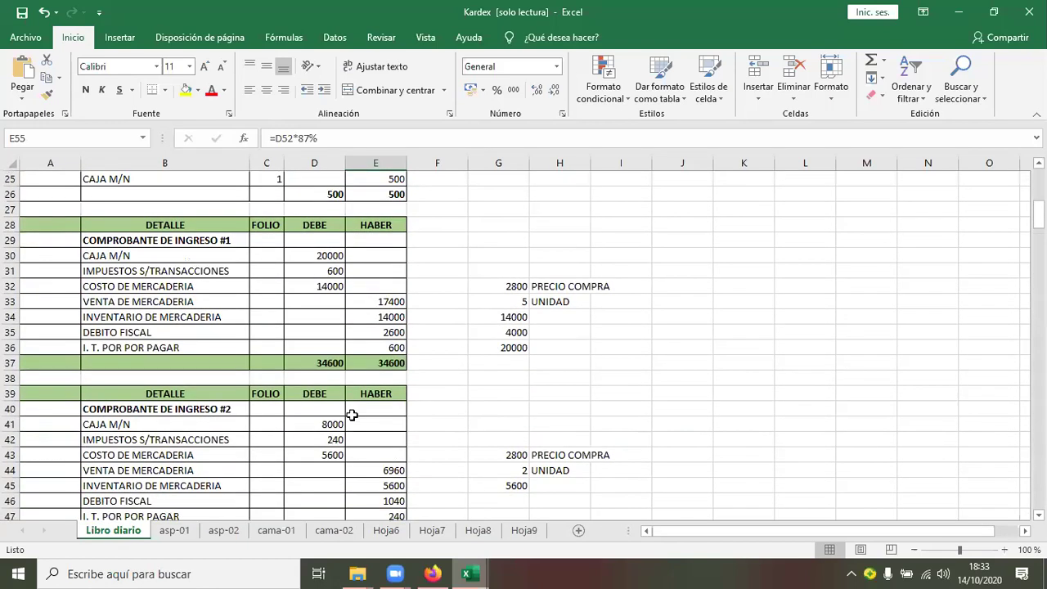
scroll(351, 411, "down", 5)
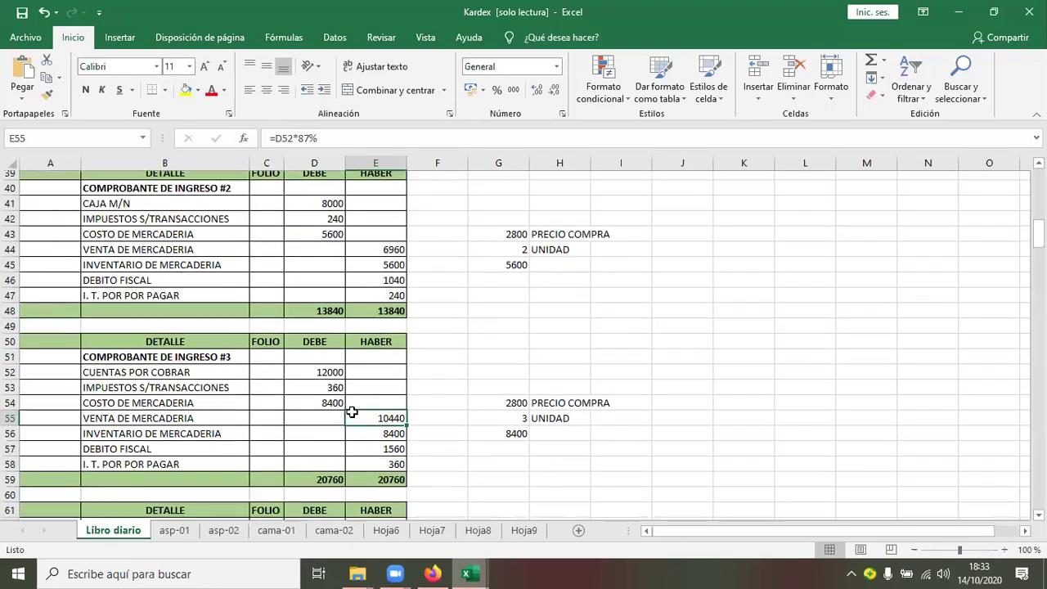
scroll(351, 411, "down", 1)
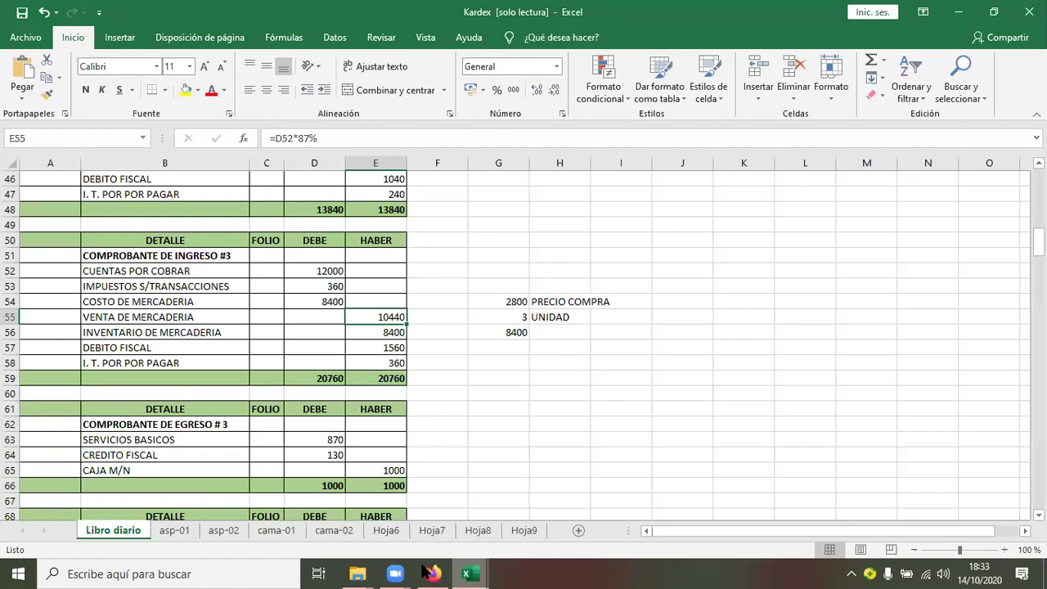
Switch to the PRACTICO kardex workbook and view its LIBRO DIARIO sheet, checking Muebles y Enseres in D7 and the Credito Fiscal formula in D14.
mouse_move(470, 572)
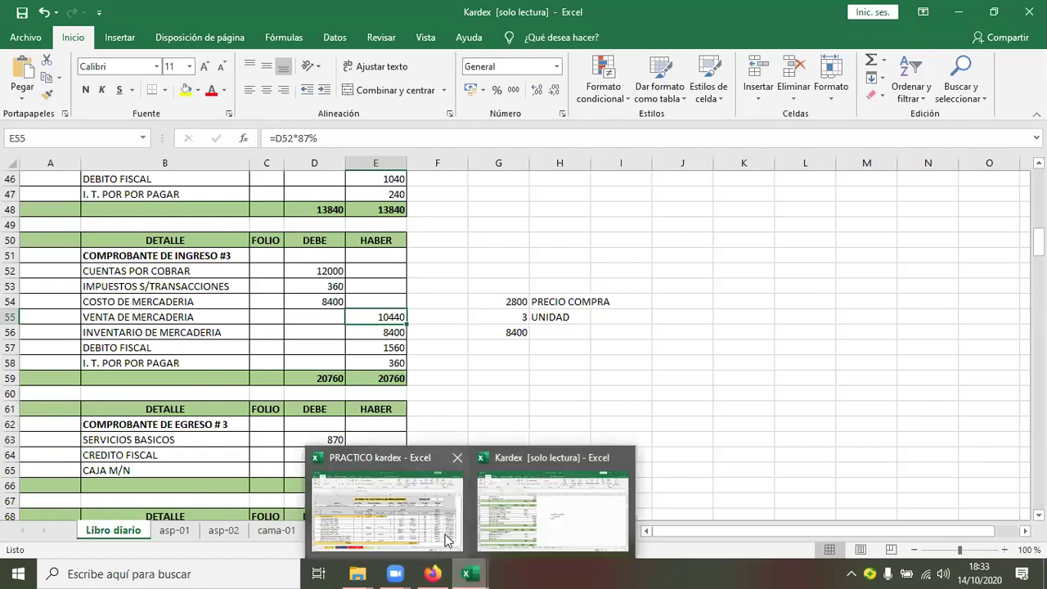
left_click(448, 540)
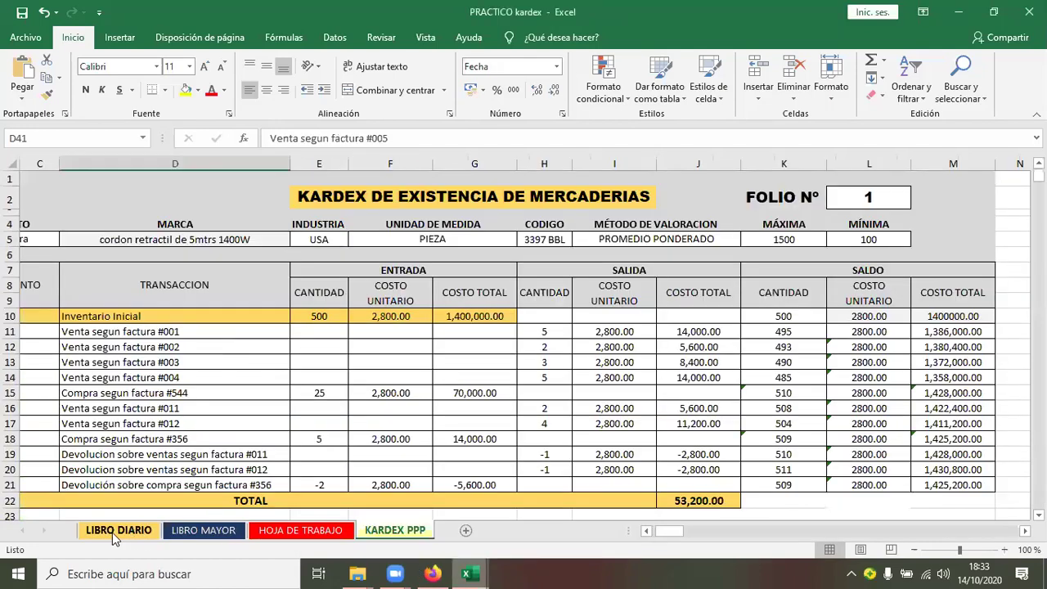
left_click(112, 532)
left_click(406, 275)
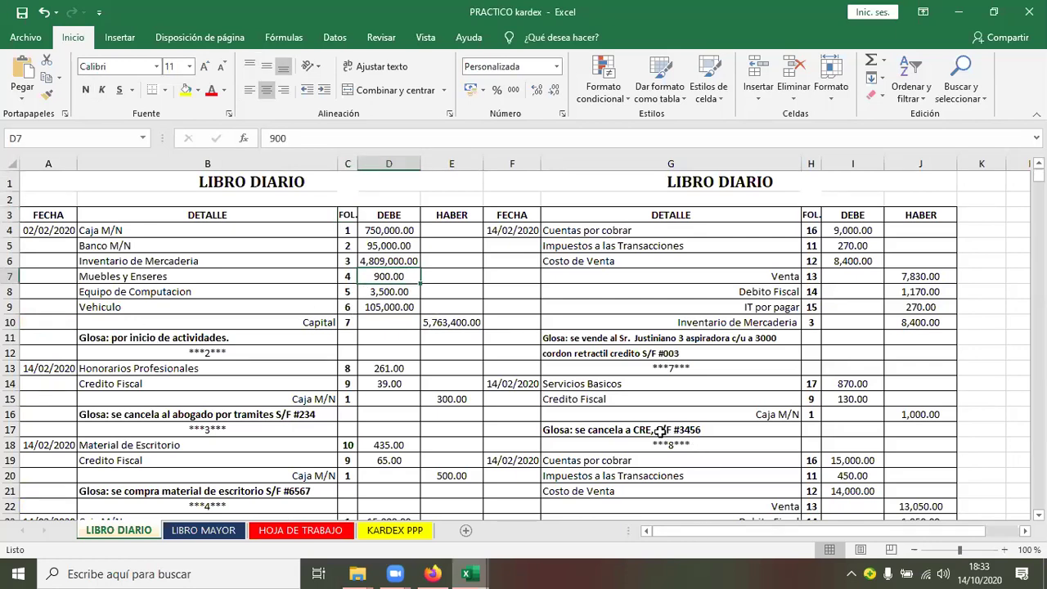
left_click(408, 381)
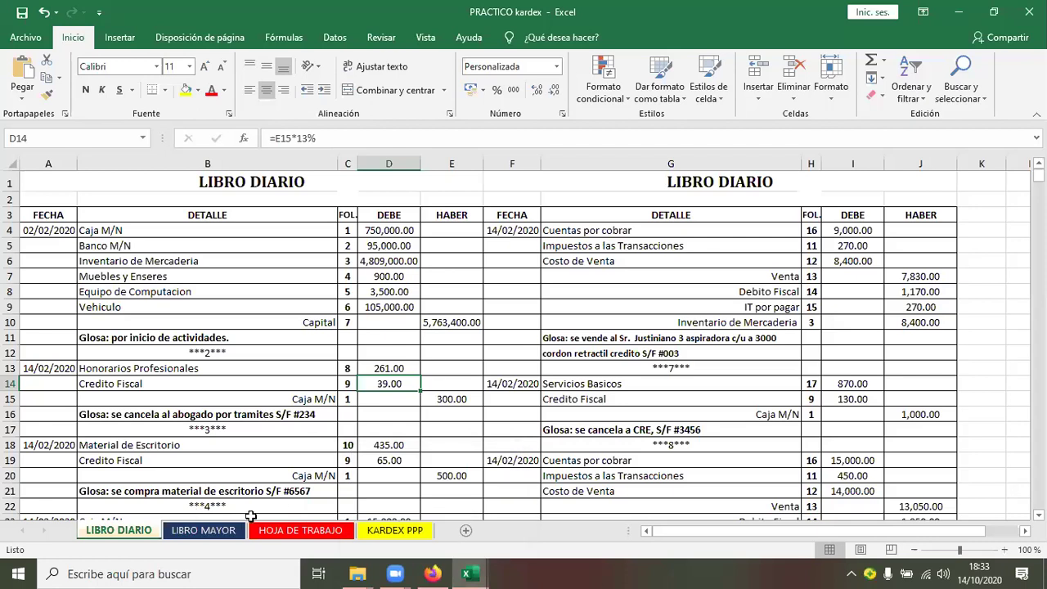
Examine the ACTIVO and P + PAT columns of BALANCE GENERAL on the HOJA DE TRABAJO sheet.
left_click(307, 531)
left_click_drag(829, 531, 903, 531)
scroll(866, 262, "up", 1)
left_click(852, 249)
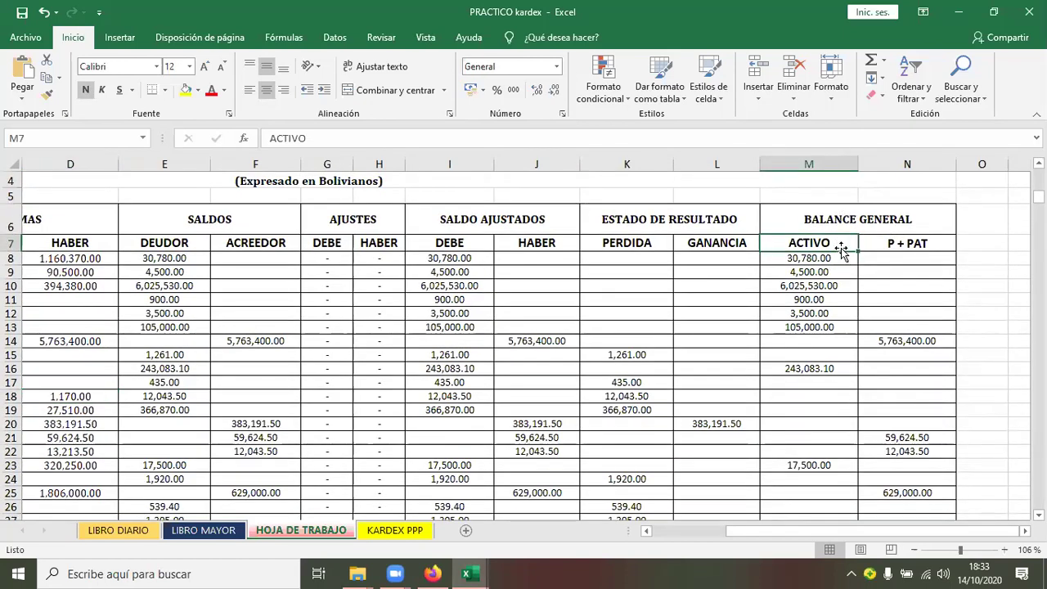
left_click_drag(809, 243, 896, 442)
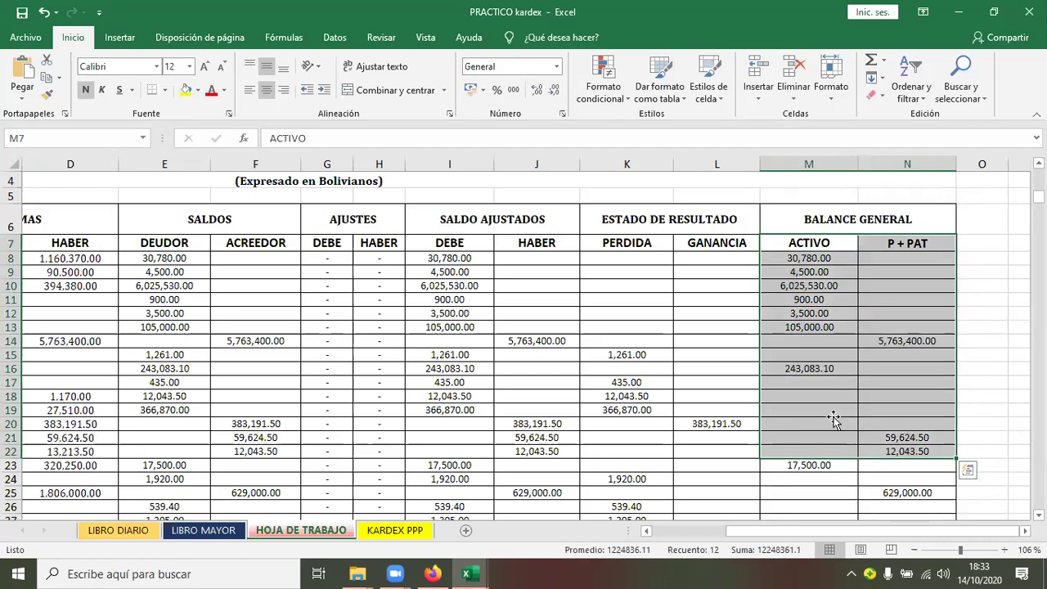
left_click(835, 414)
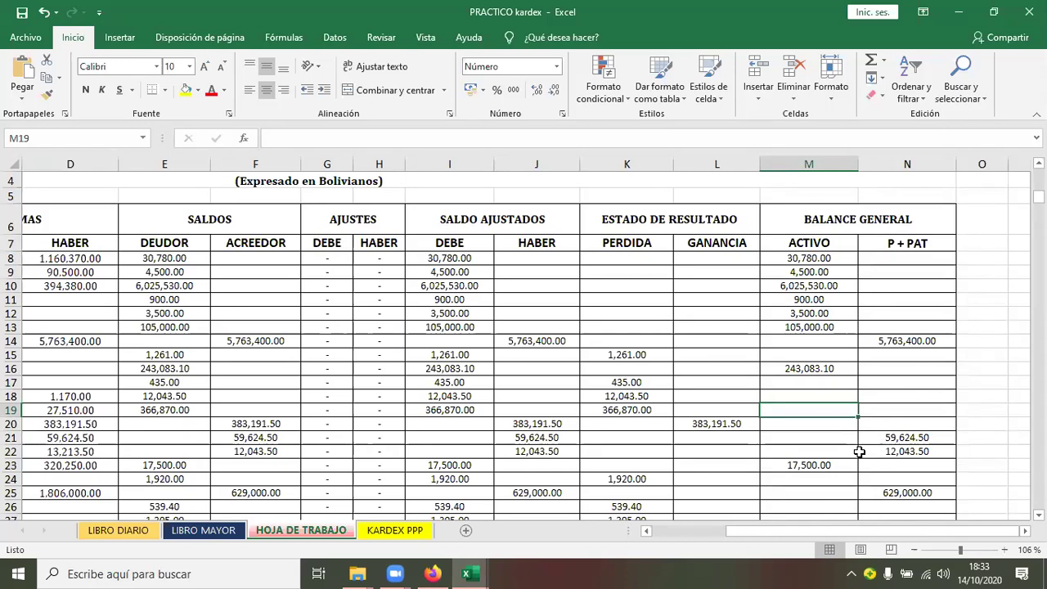
Review HOJA DE TRABAJO down to the totals and UTILIDAD BRUTA DE GESTION, and check the SALDOS ACREEDOR amount in F20.
scroll(863, 450, "down", 1)
scroll(858, 452, "down", 1)
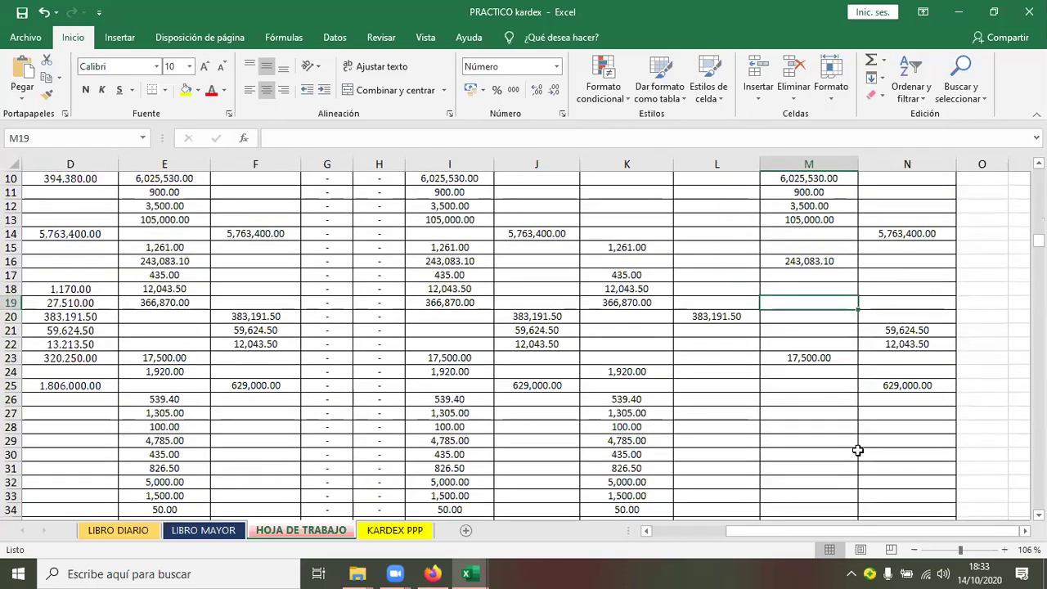
scroll(868, 370, "down", 2)
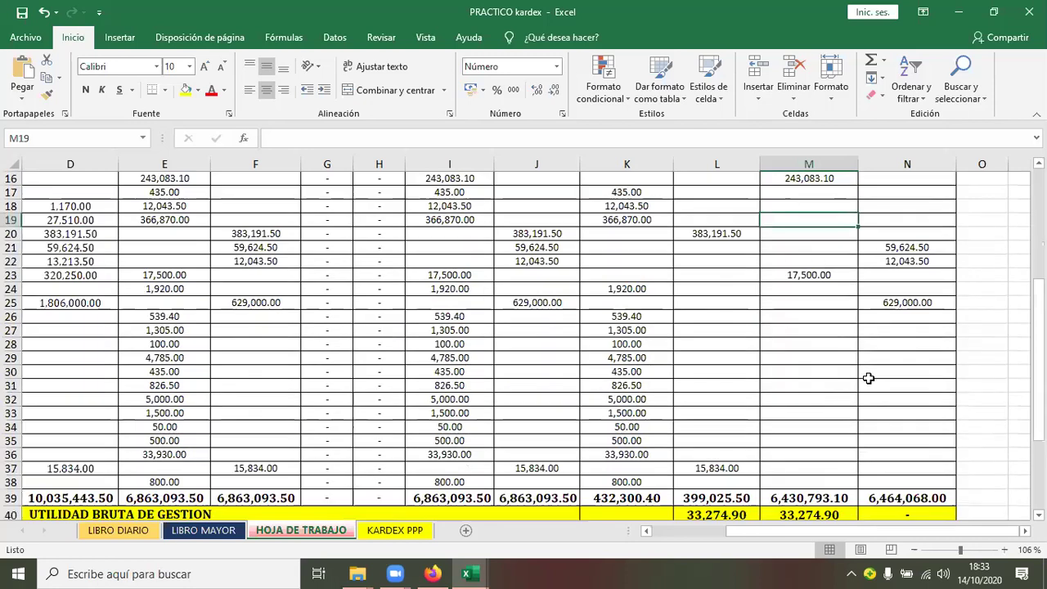
scroll(870, 410, "up", 3)
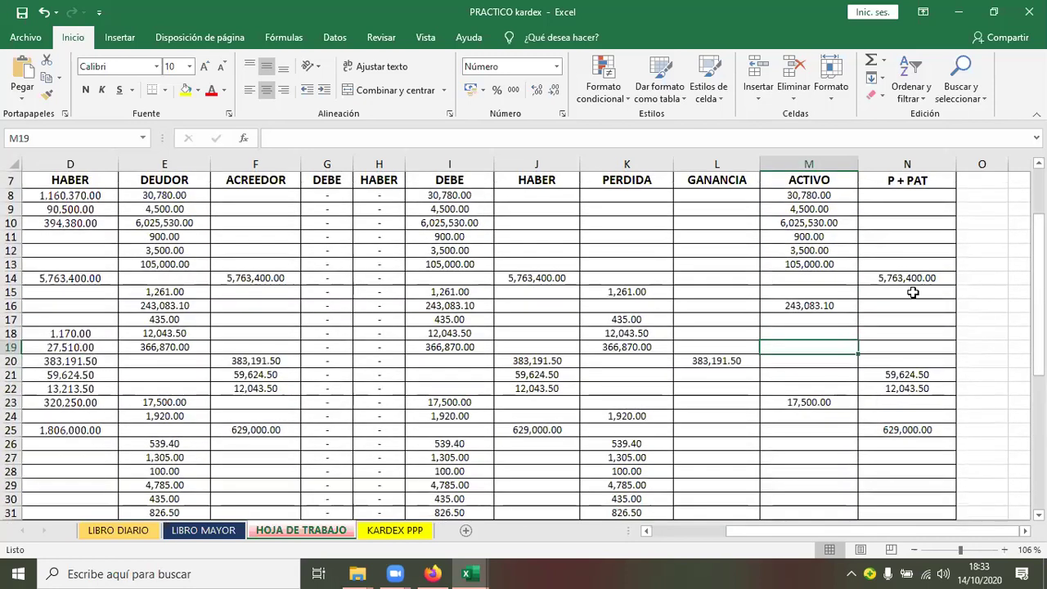
scroll(913, 292, "up", 2)
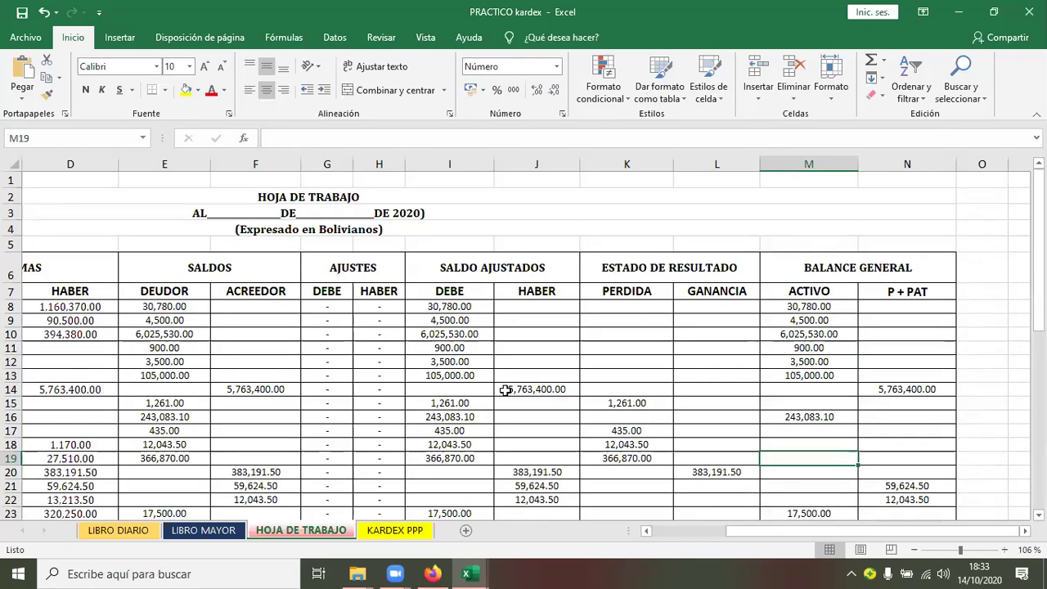
left_click(523, 334)
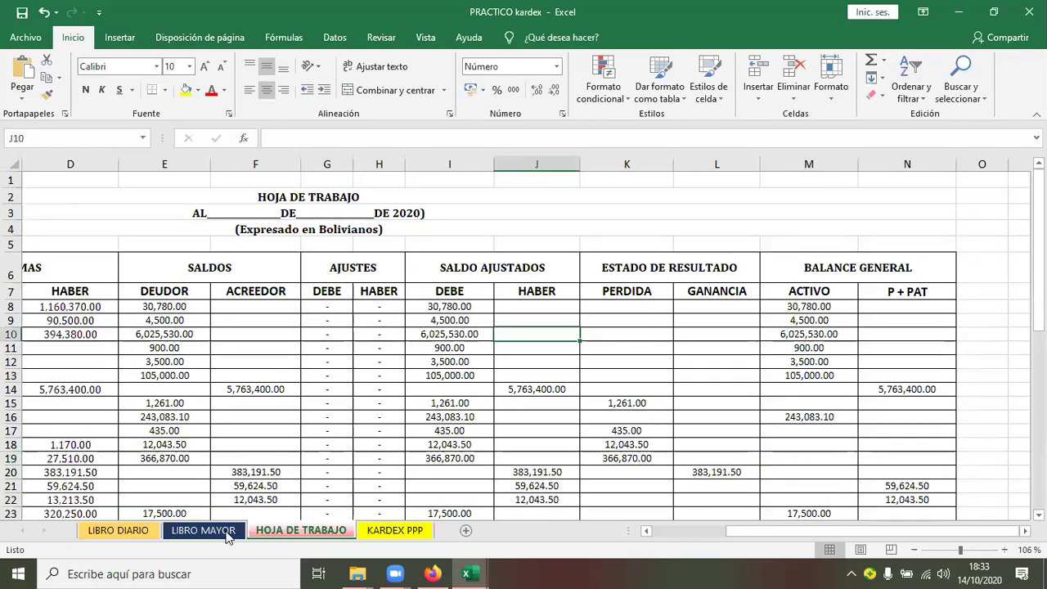
left_click(266, 472)
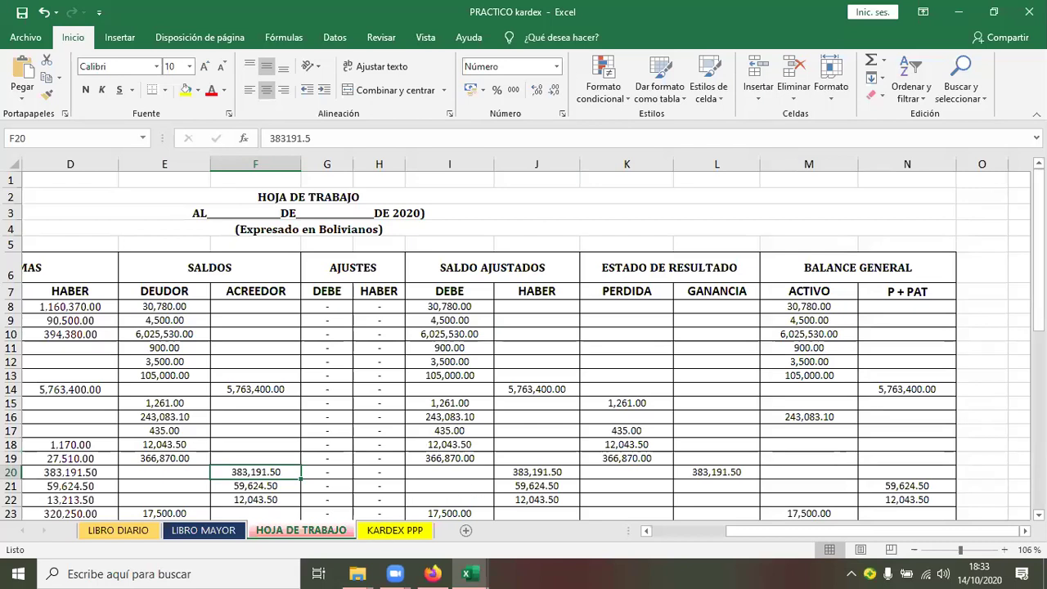